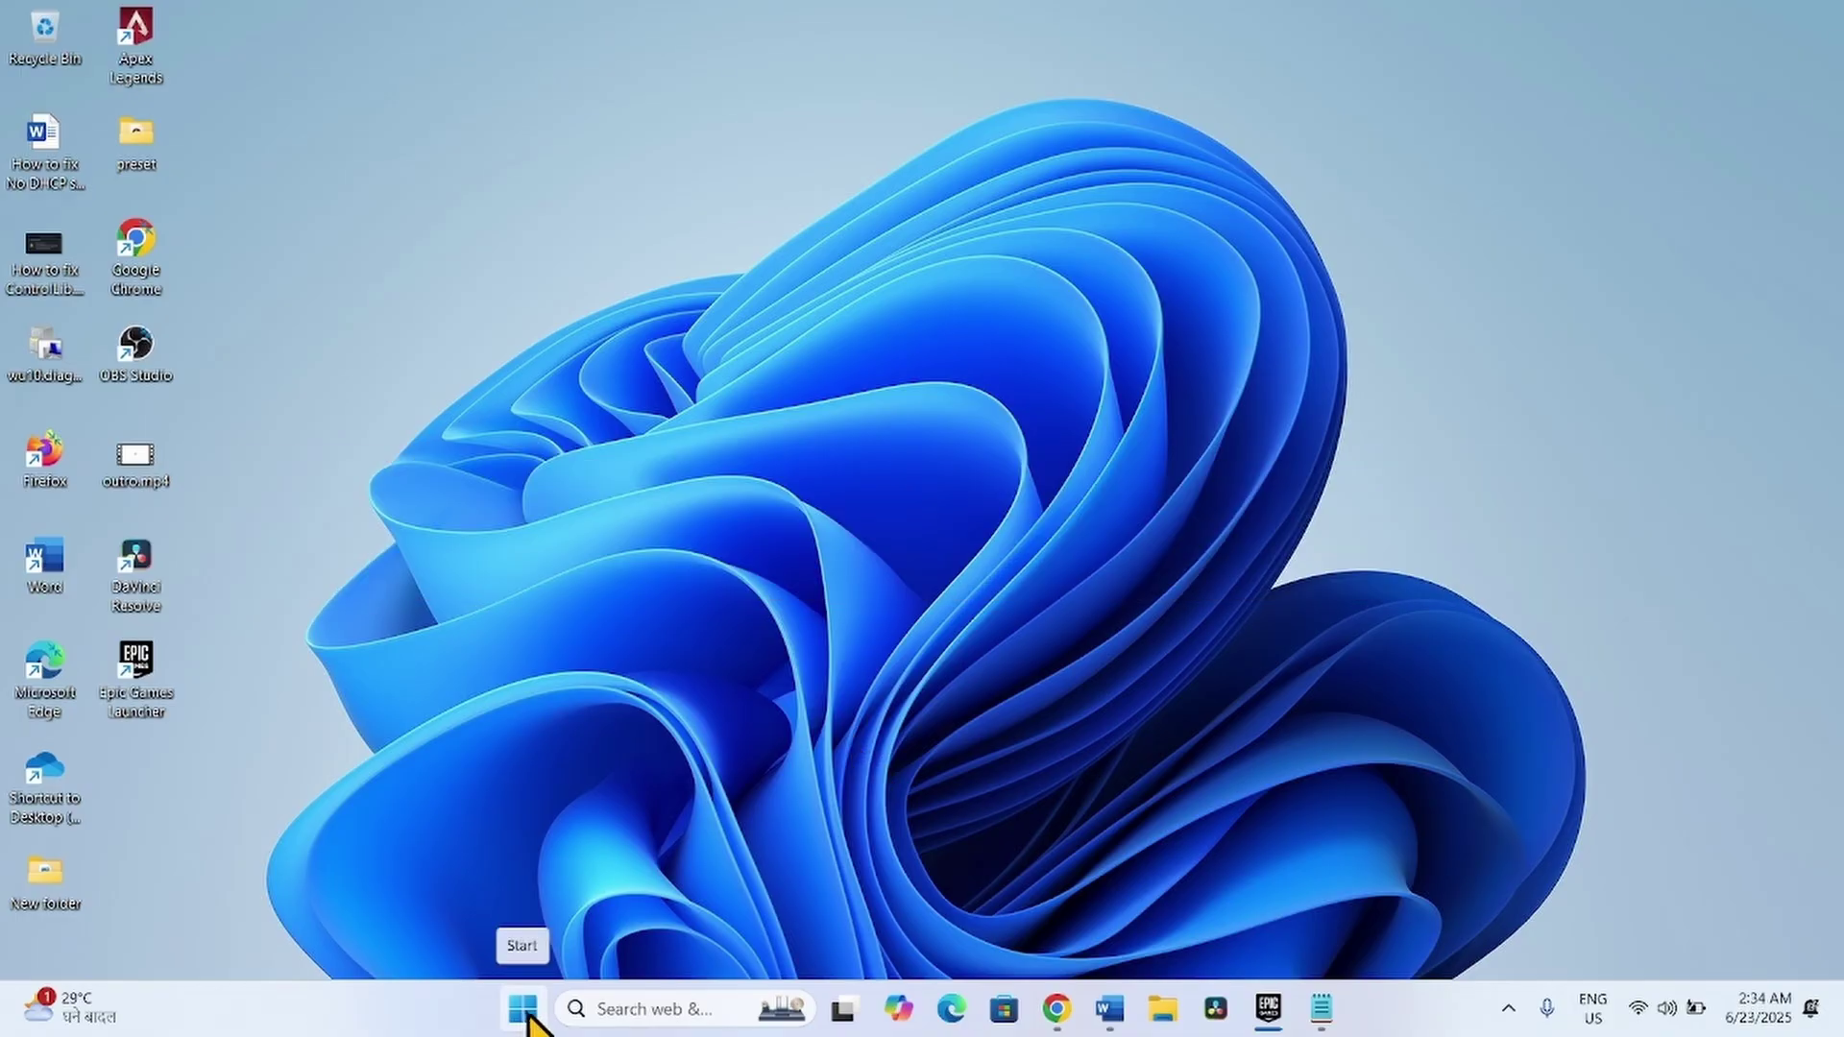
Step: Open the Network Connections window by running ncpa.cpl
right_click(523, 1010)
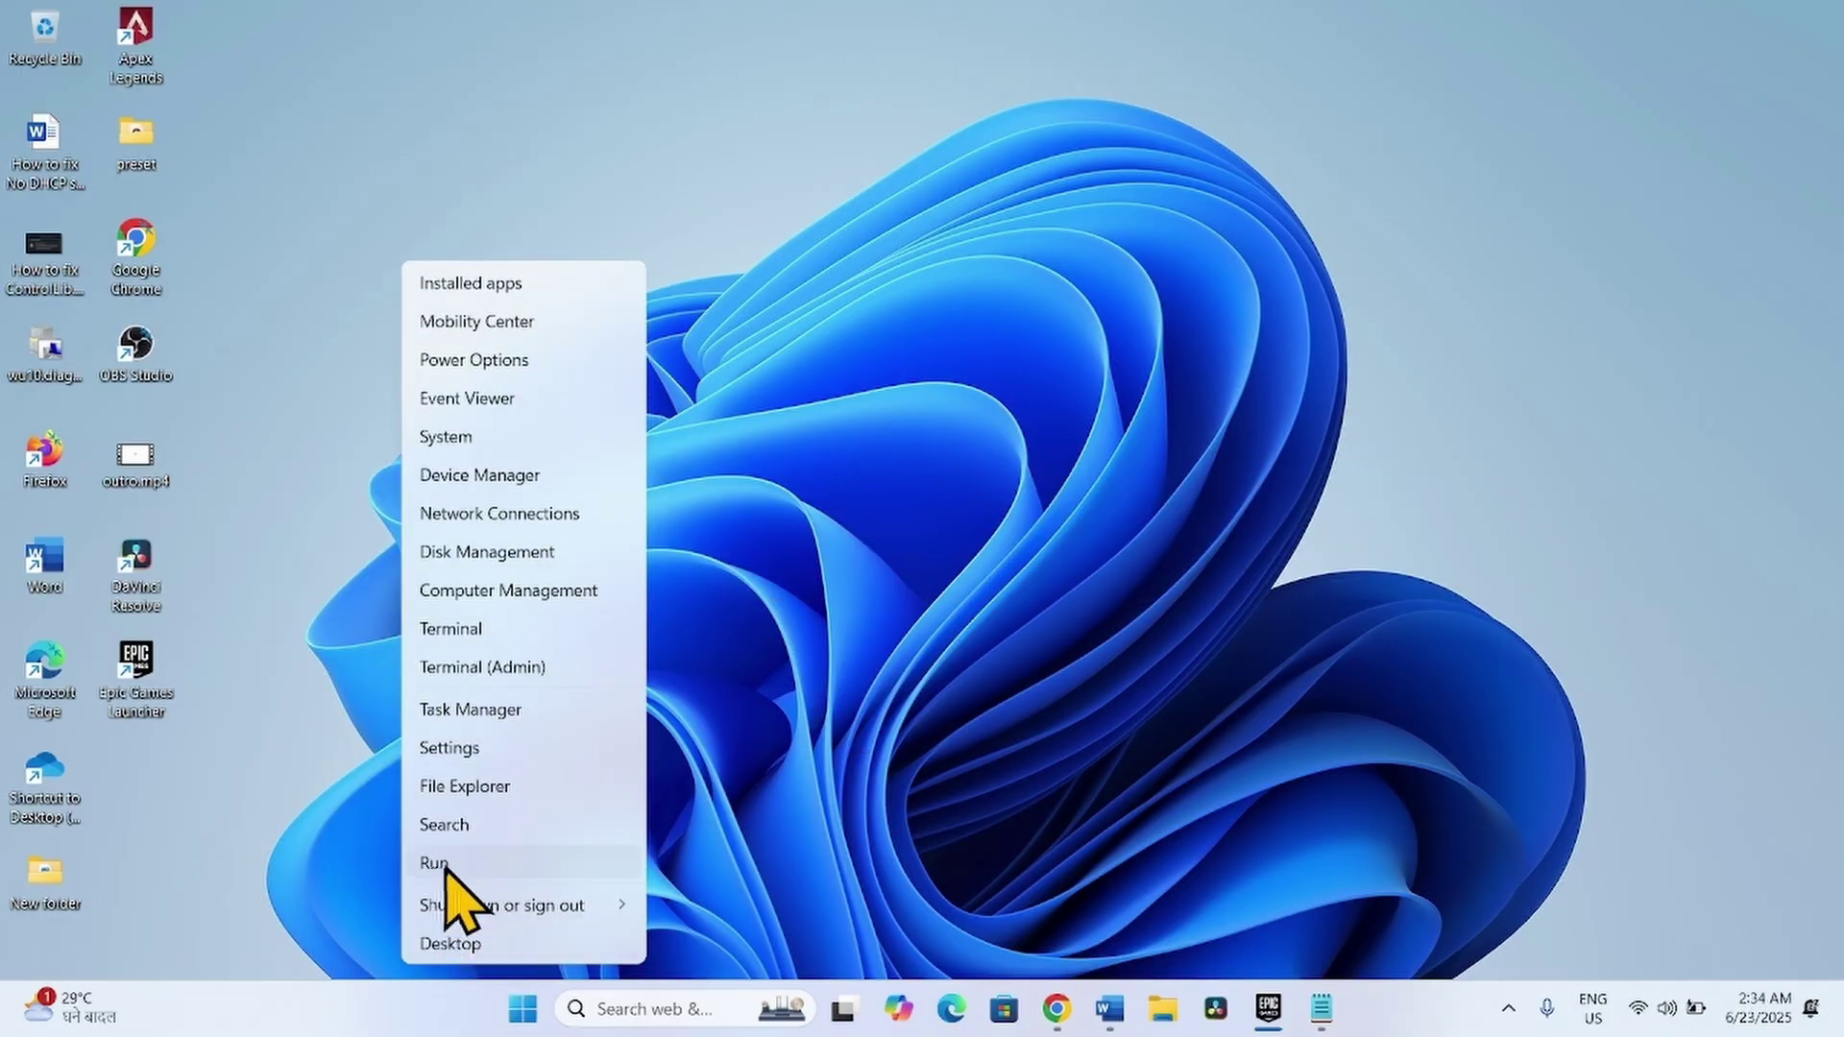
click(447, 862)
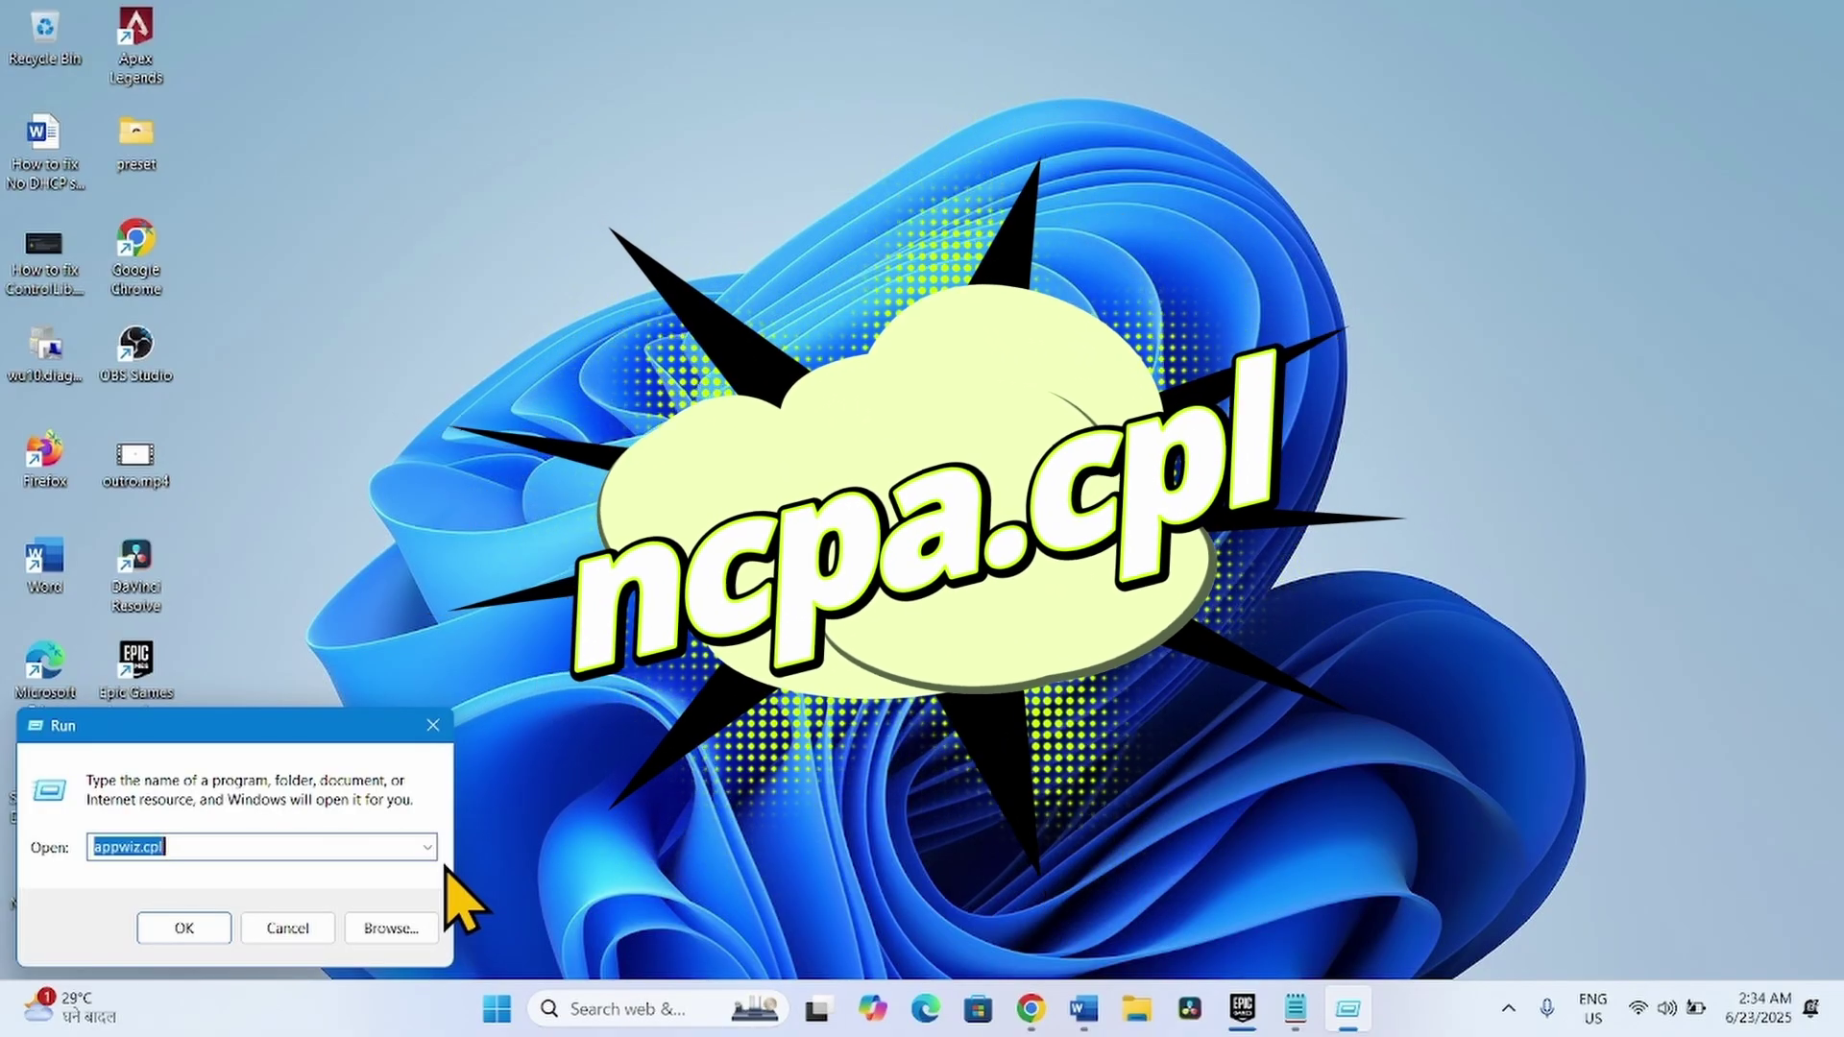
text(ncpa.cpl)
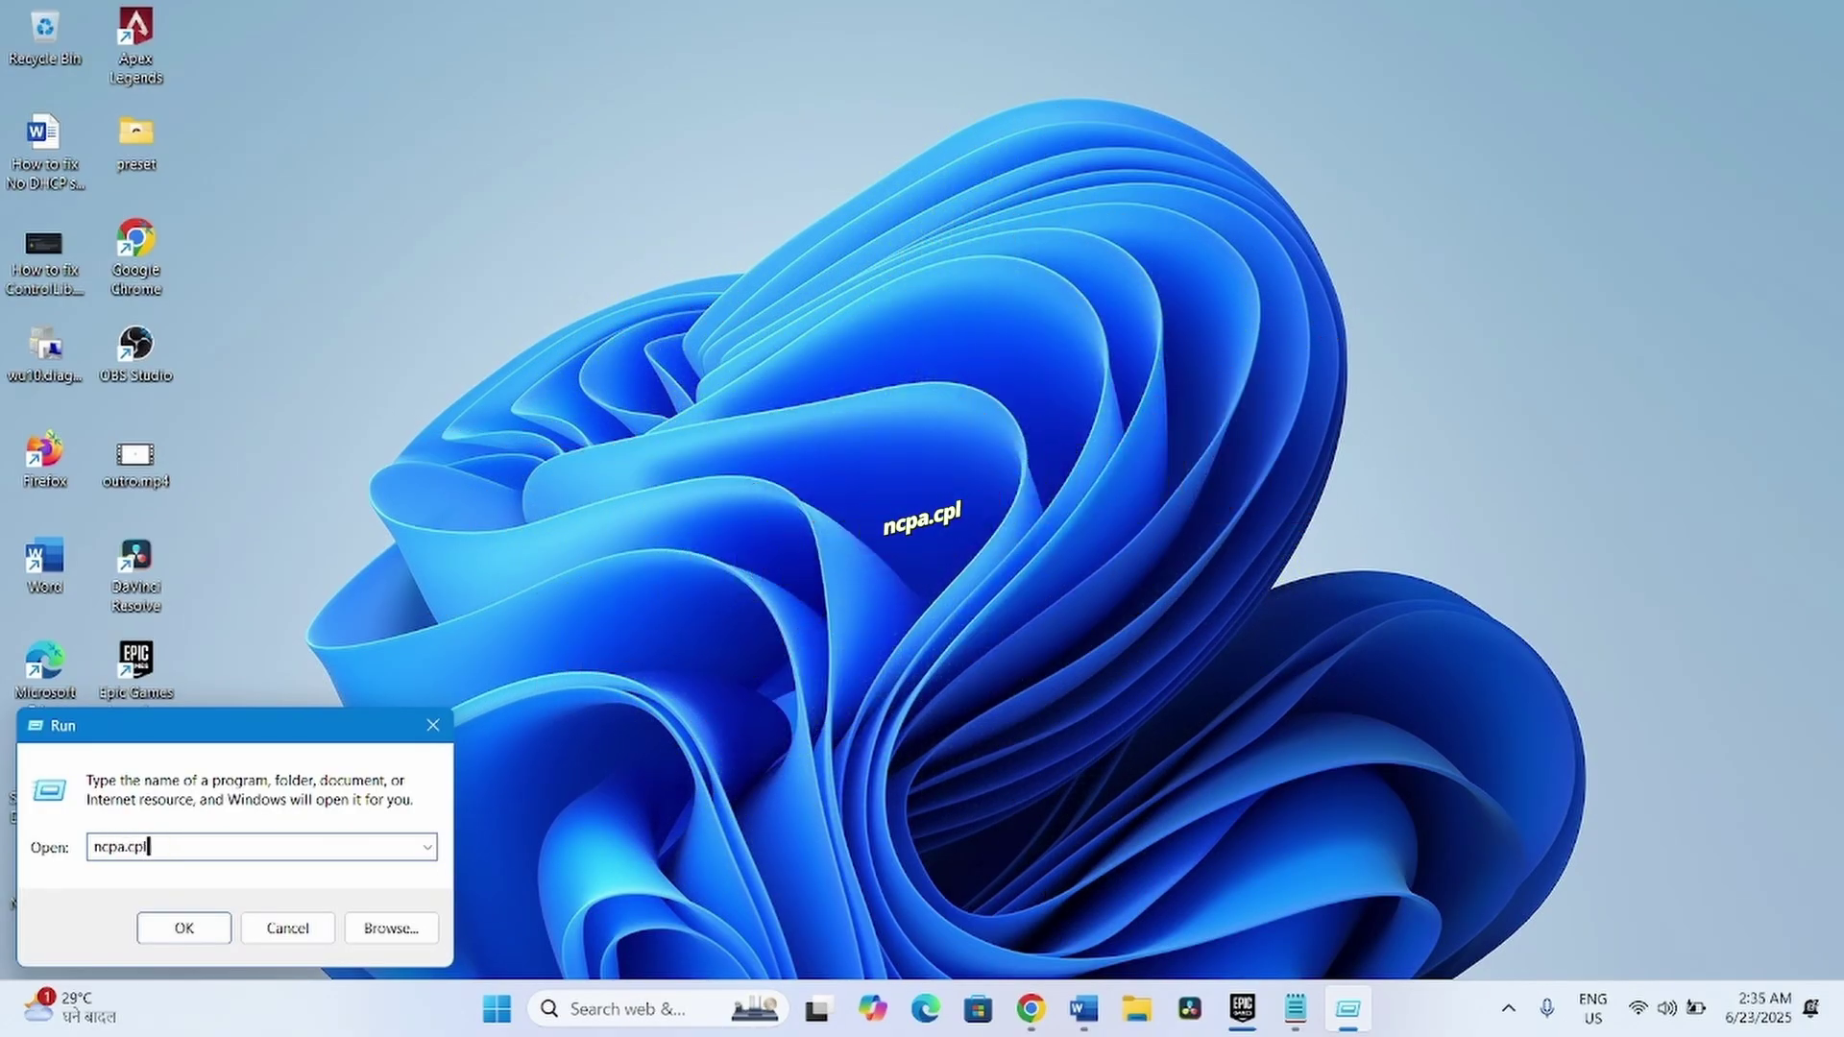
key(Return)
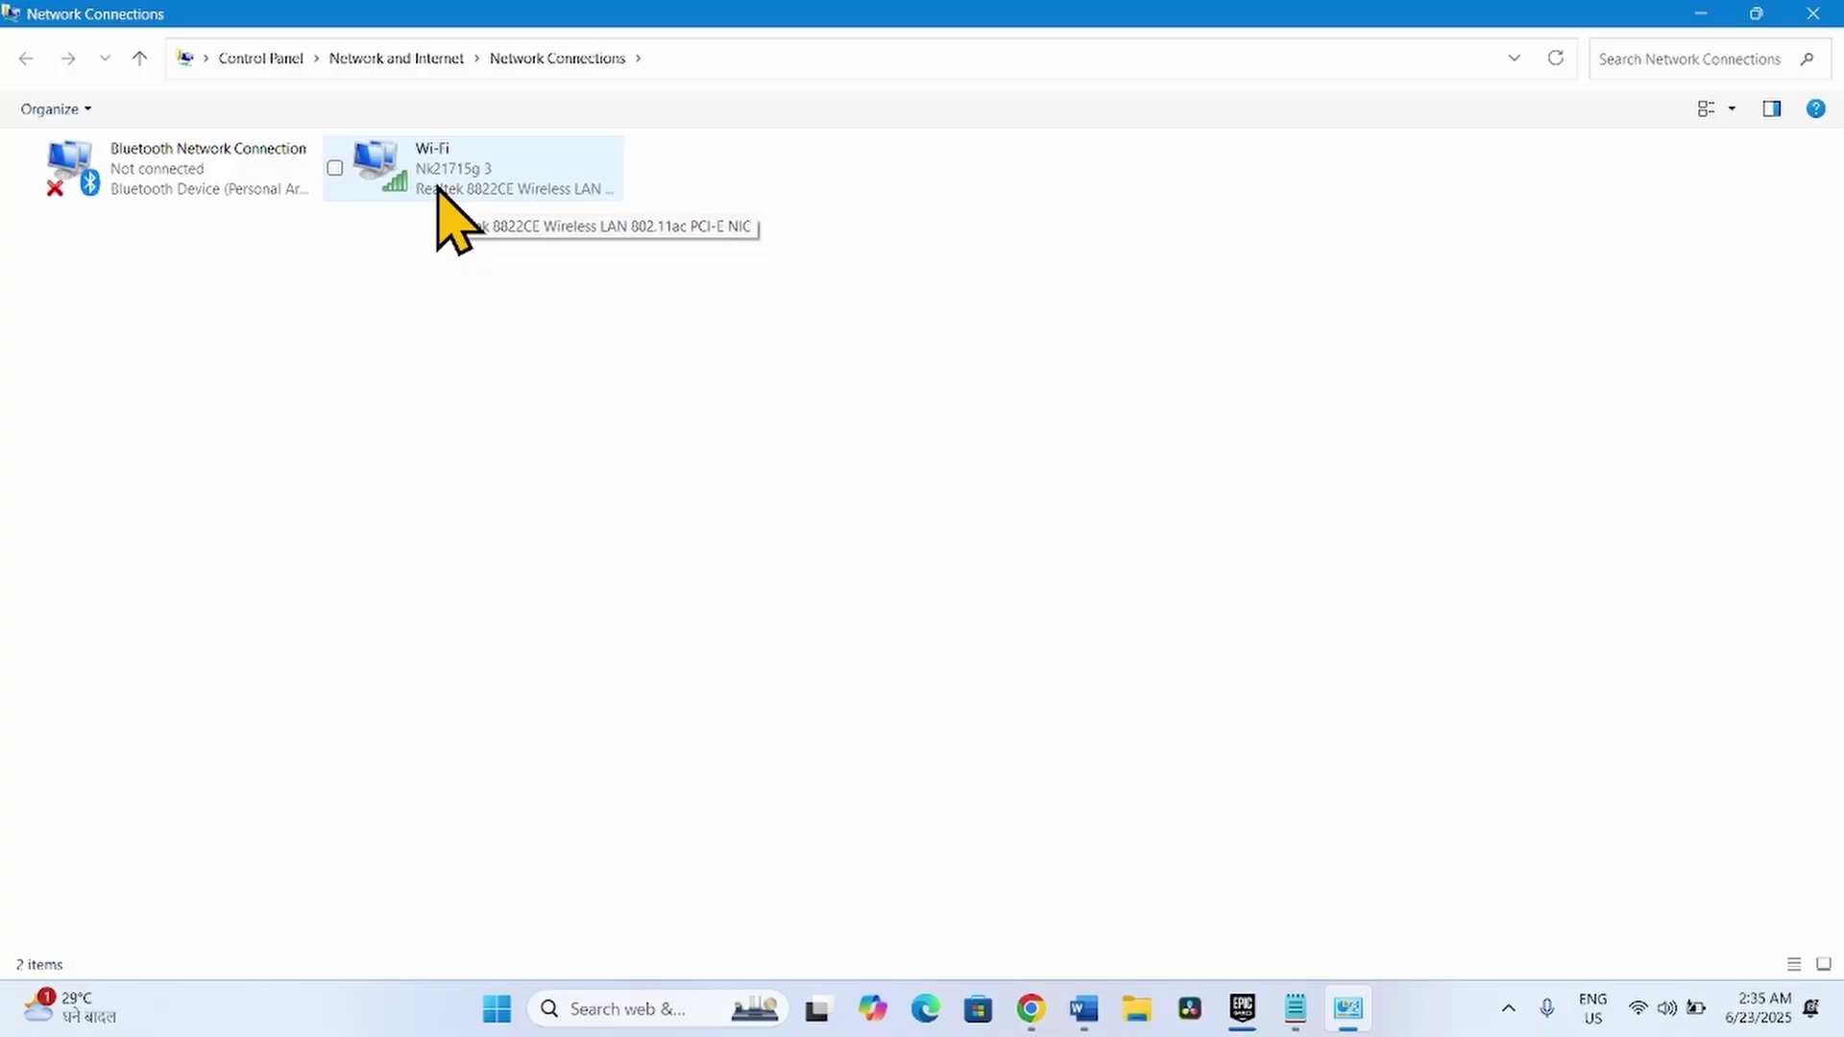
Step: Accept automatic IP and DNS server addresses in the Wi-Fi adapter's TCP/IPv4 properties and close Network Connections
right_click(437, 190)
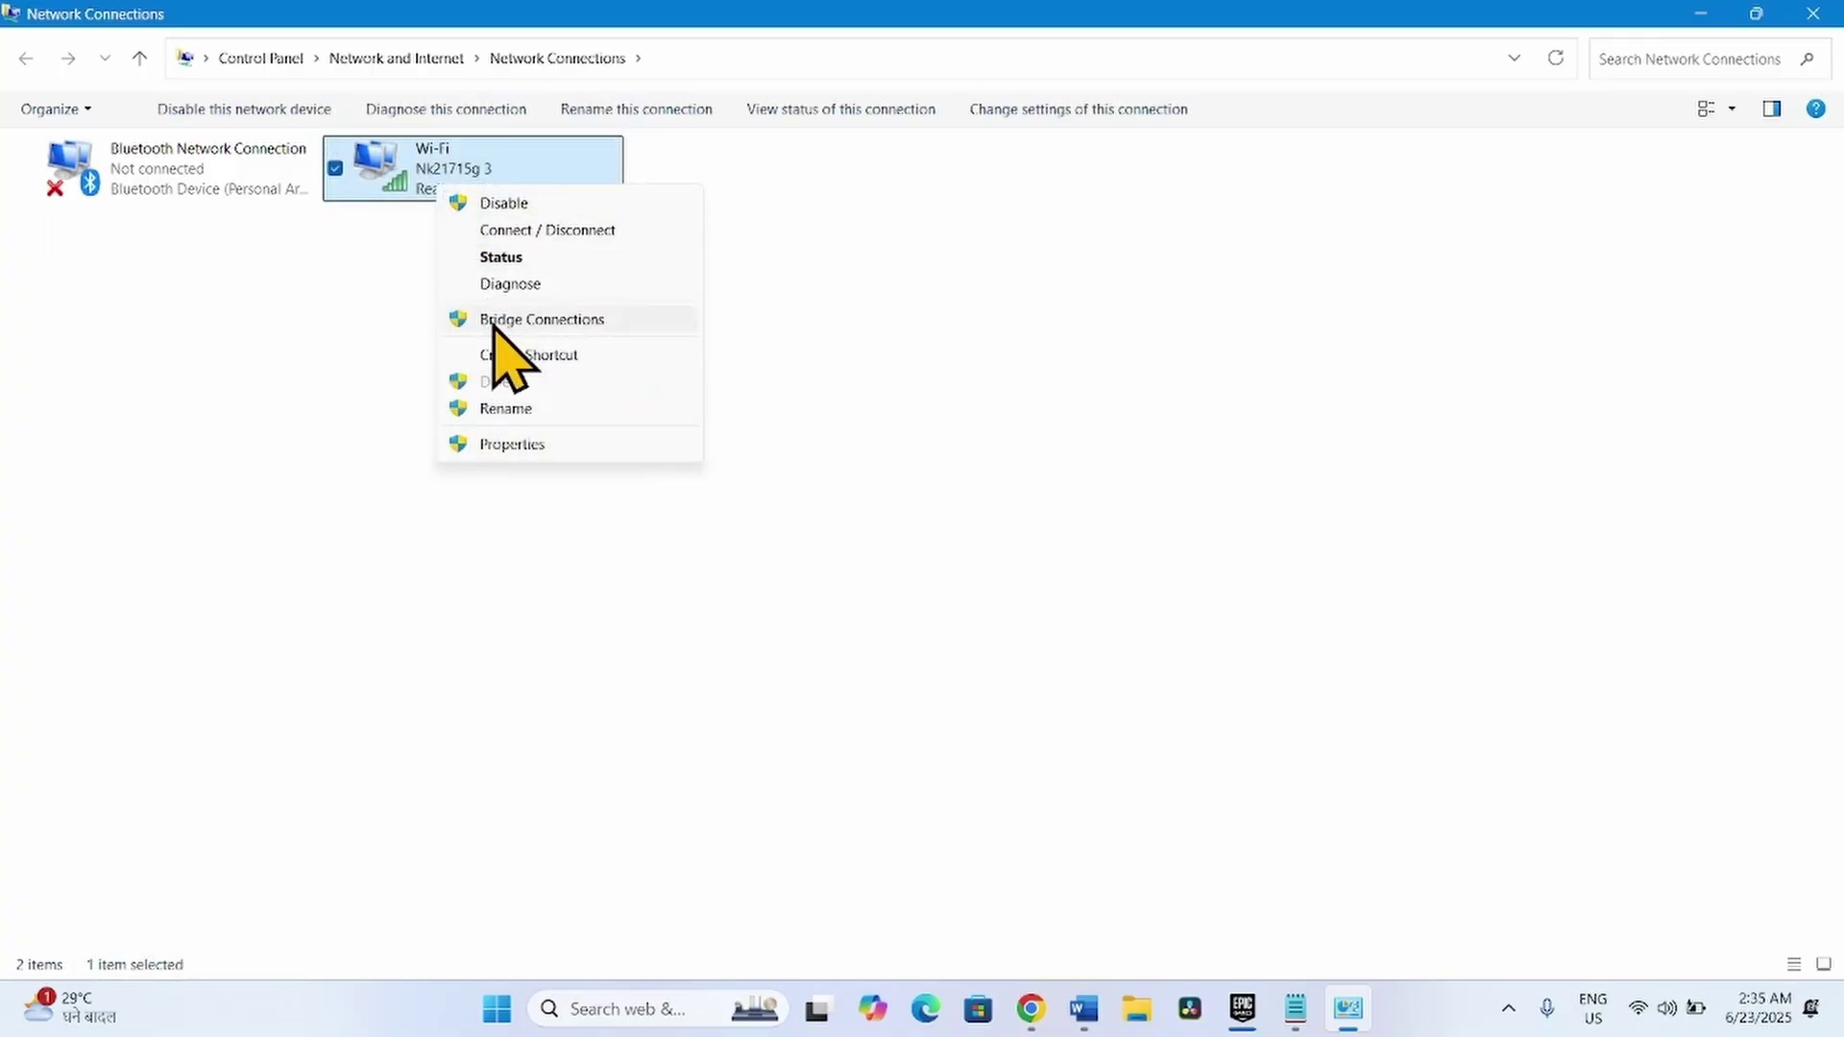
click(526, 444)
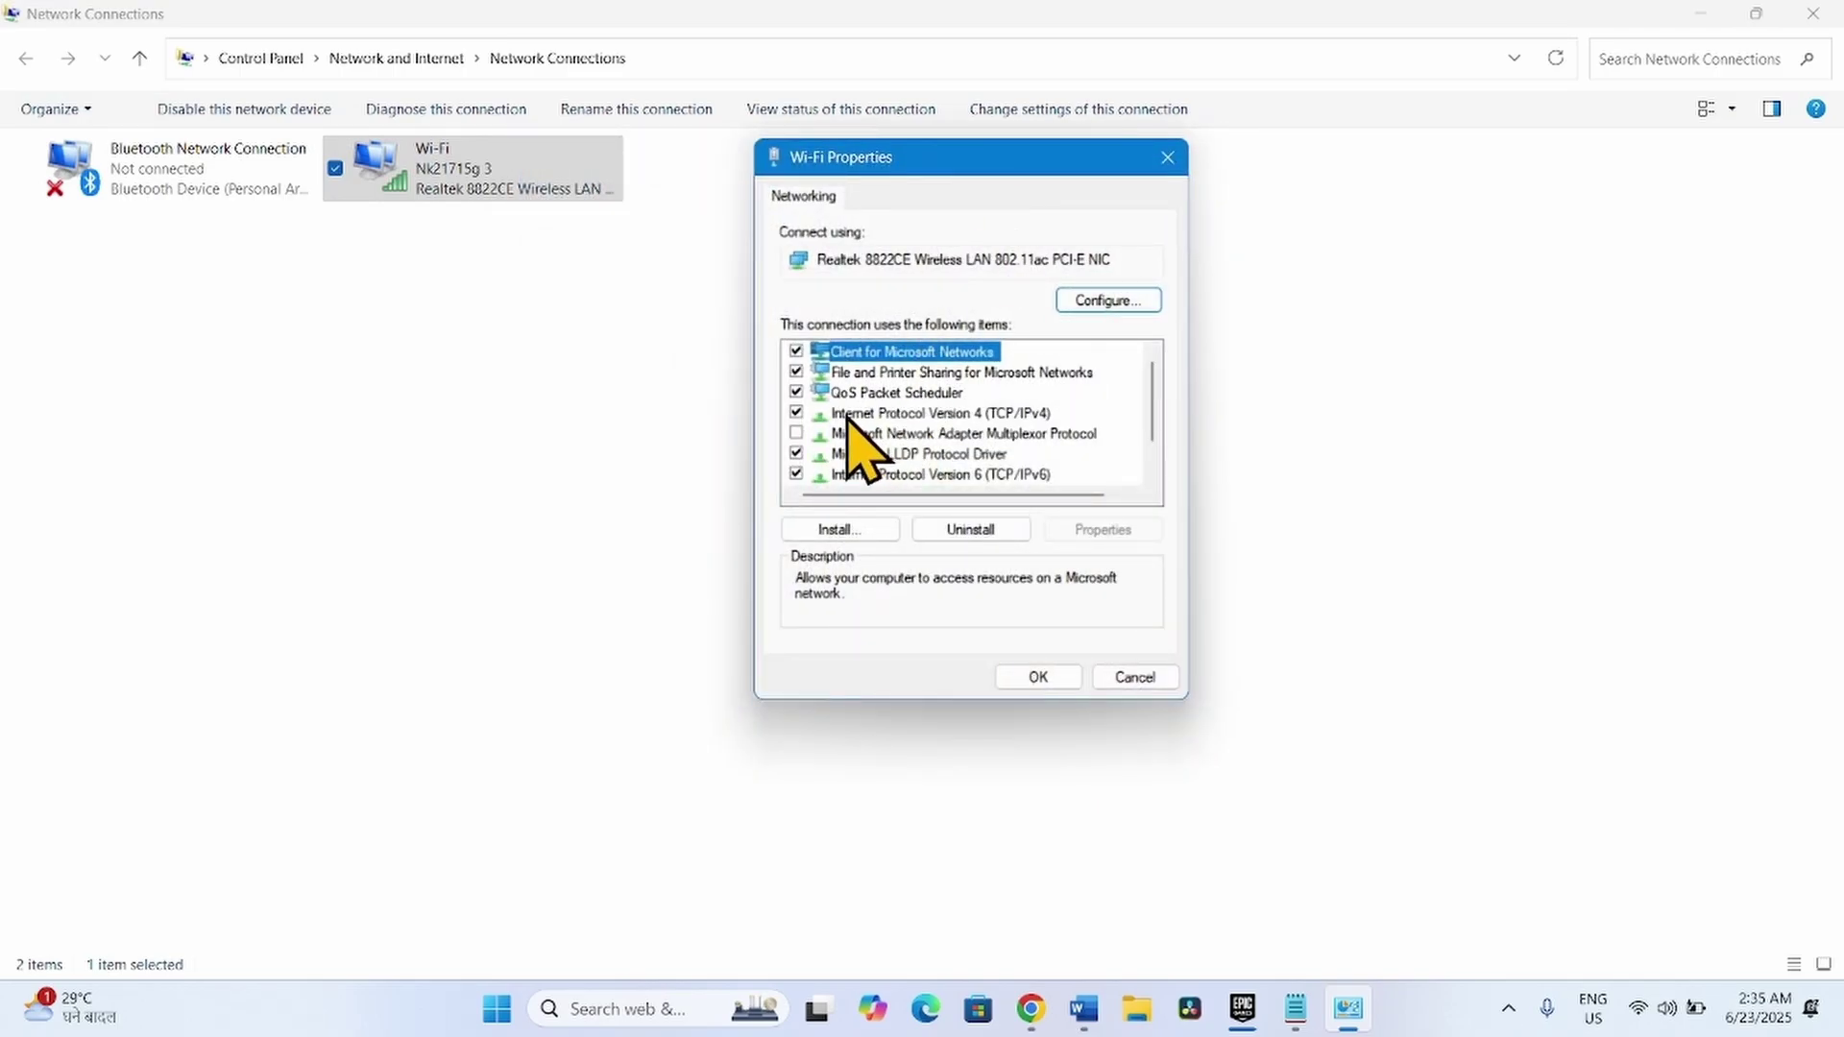
click(967, 415)
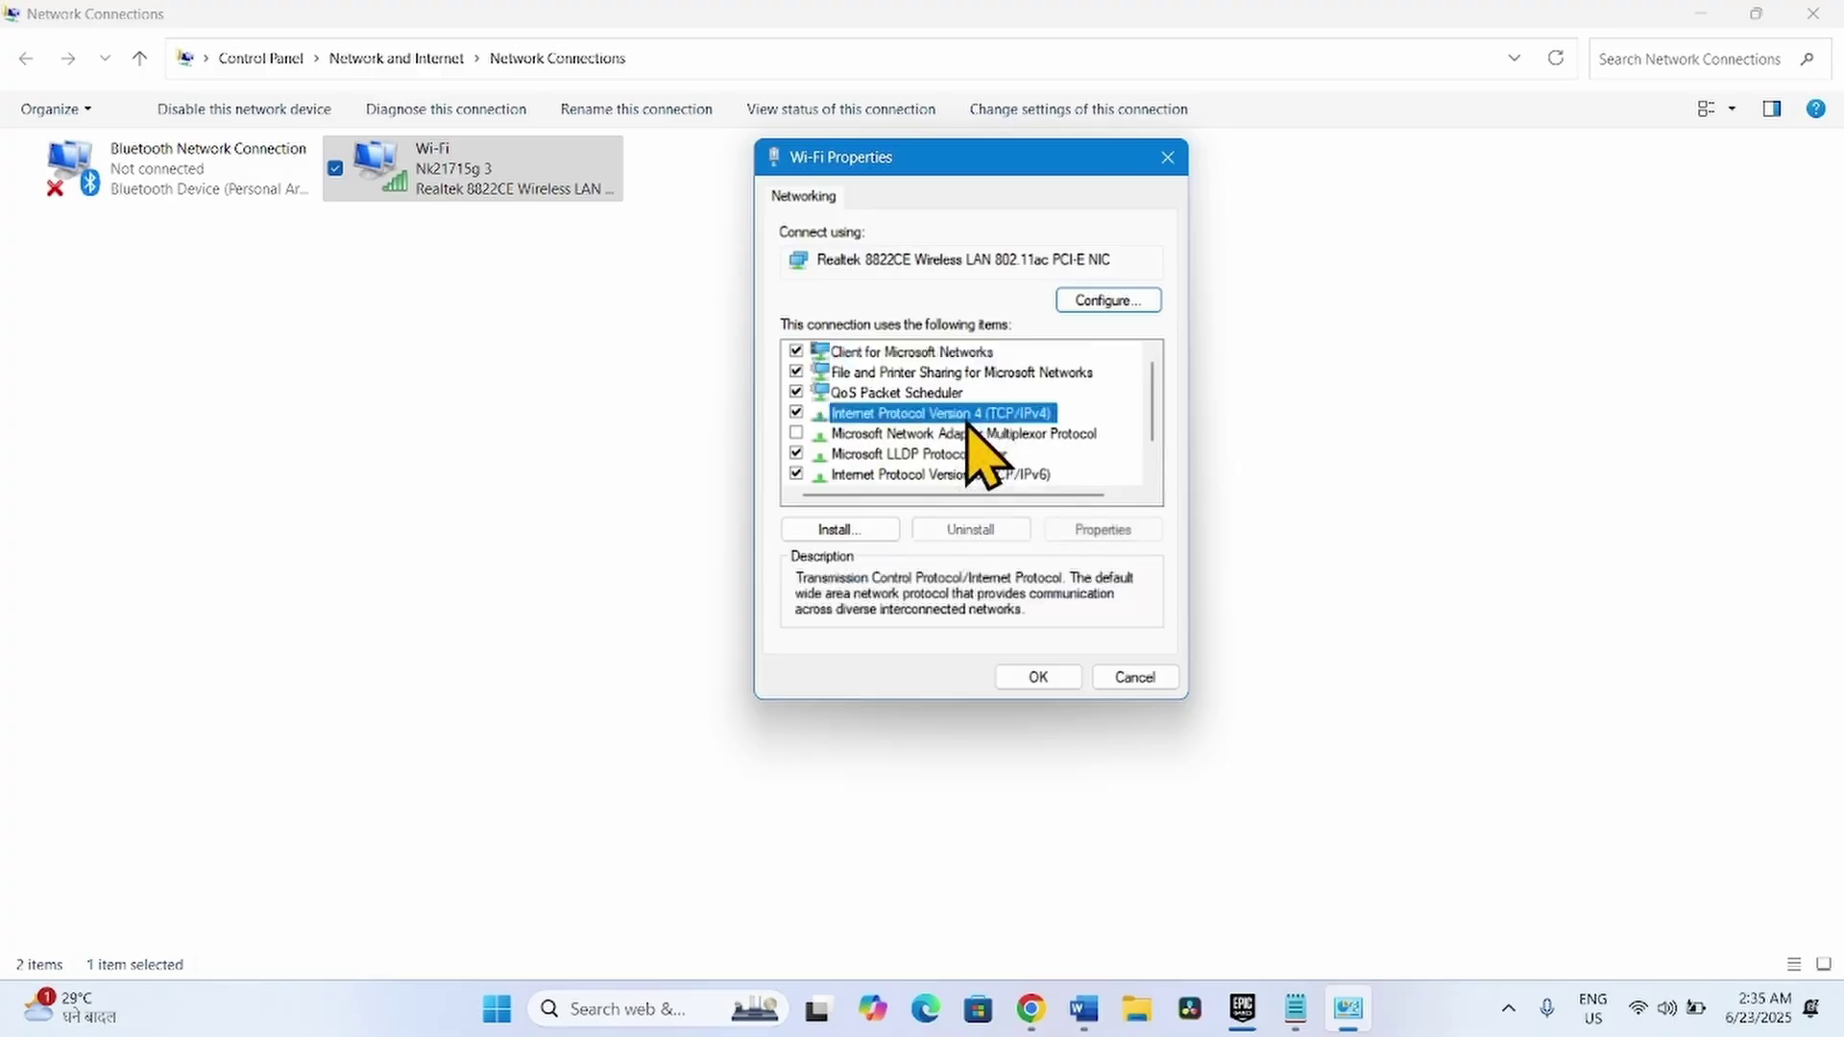
click(1102, 531)
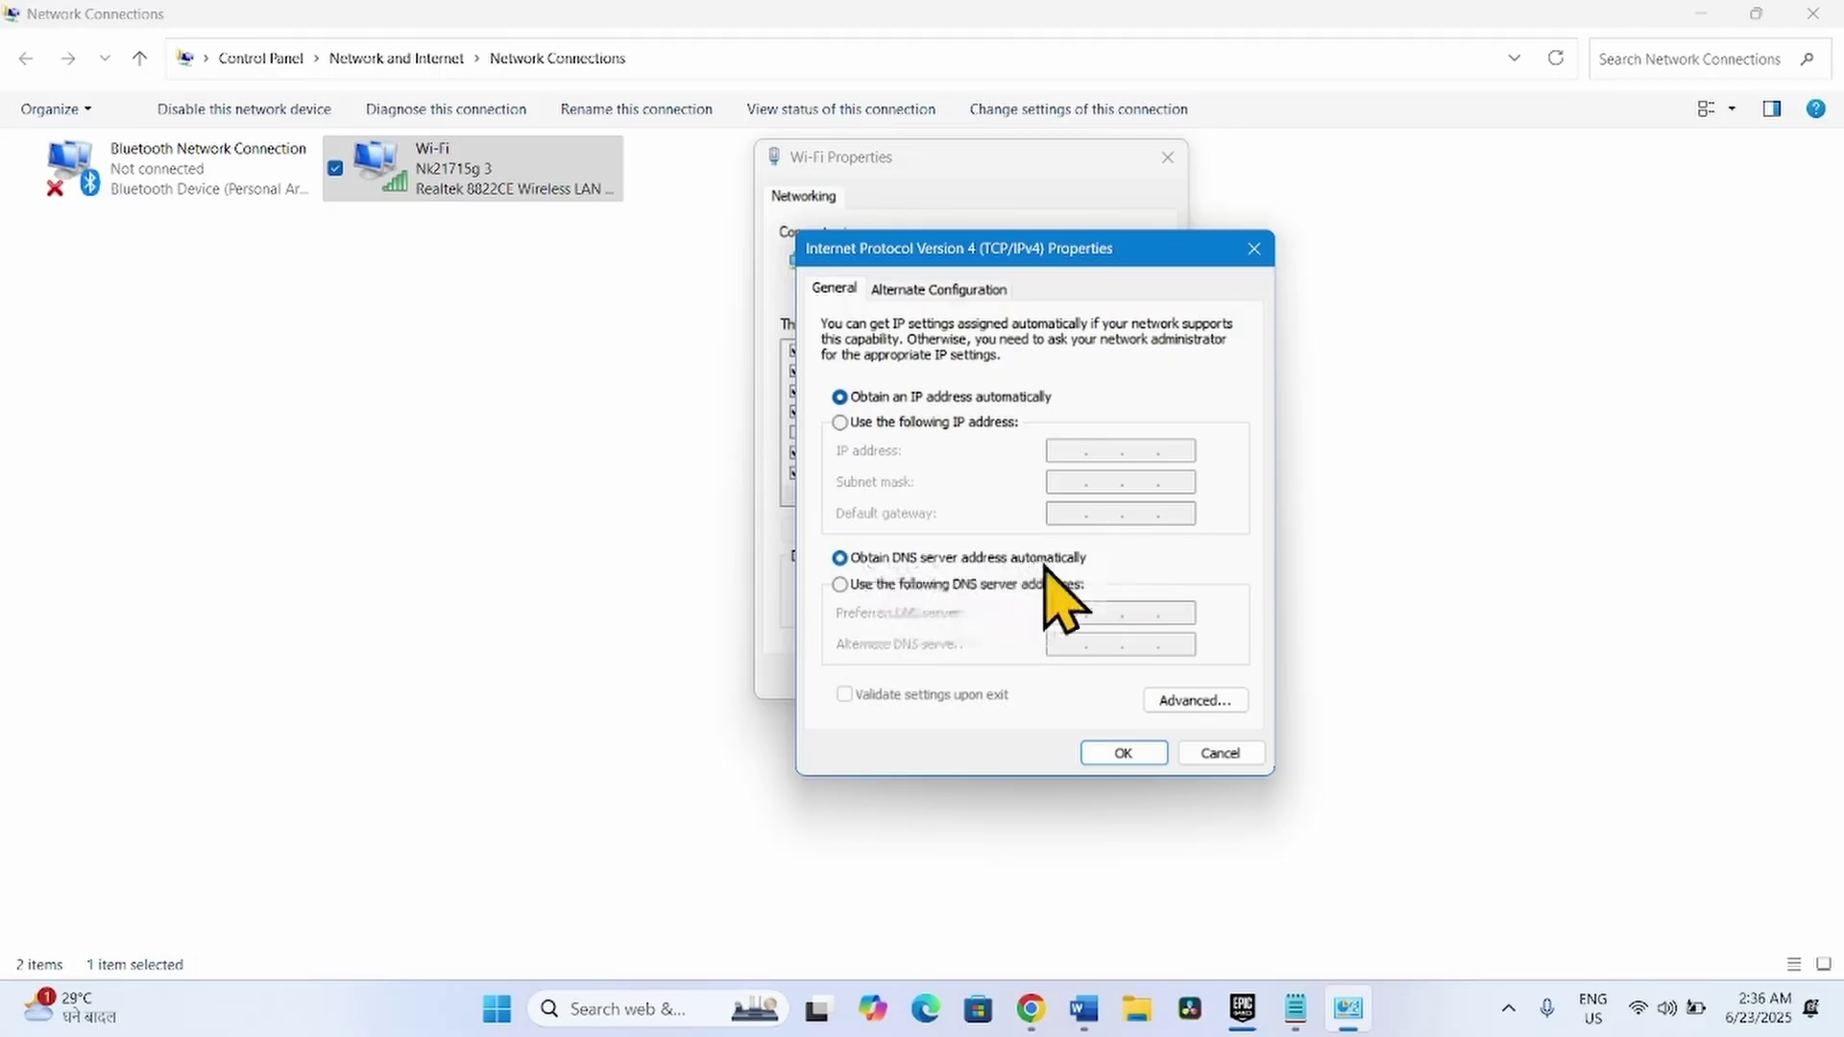
click(1123, 753)
click(1028, 677)
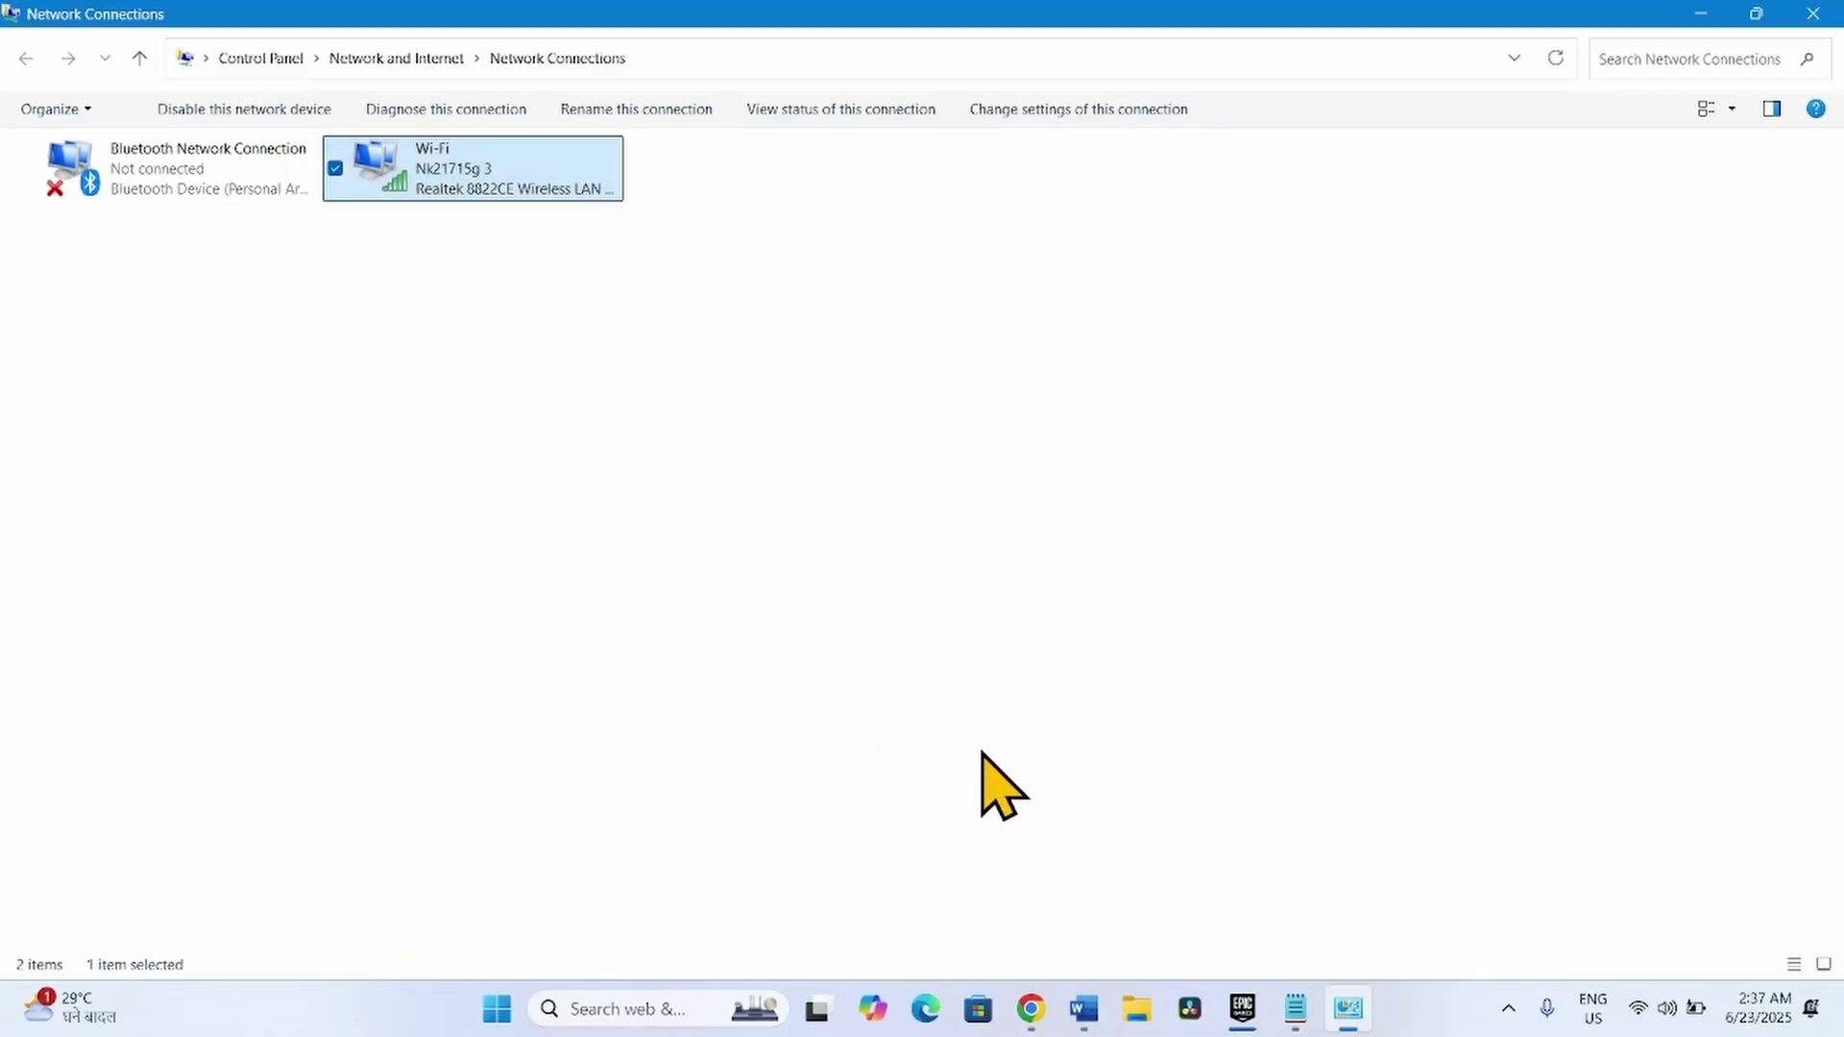
click(1823, 9)
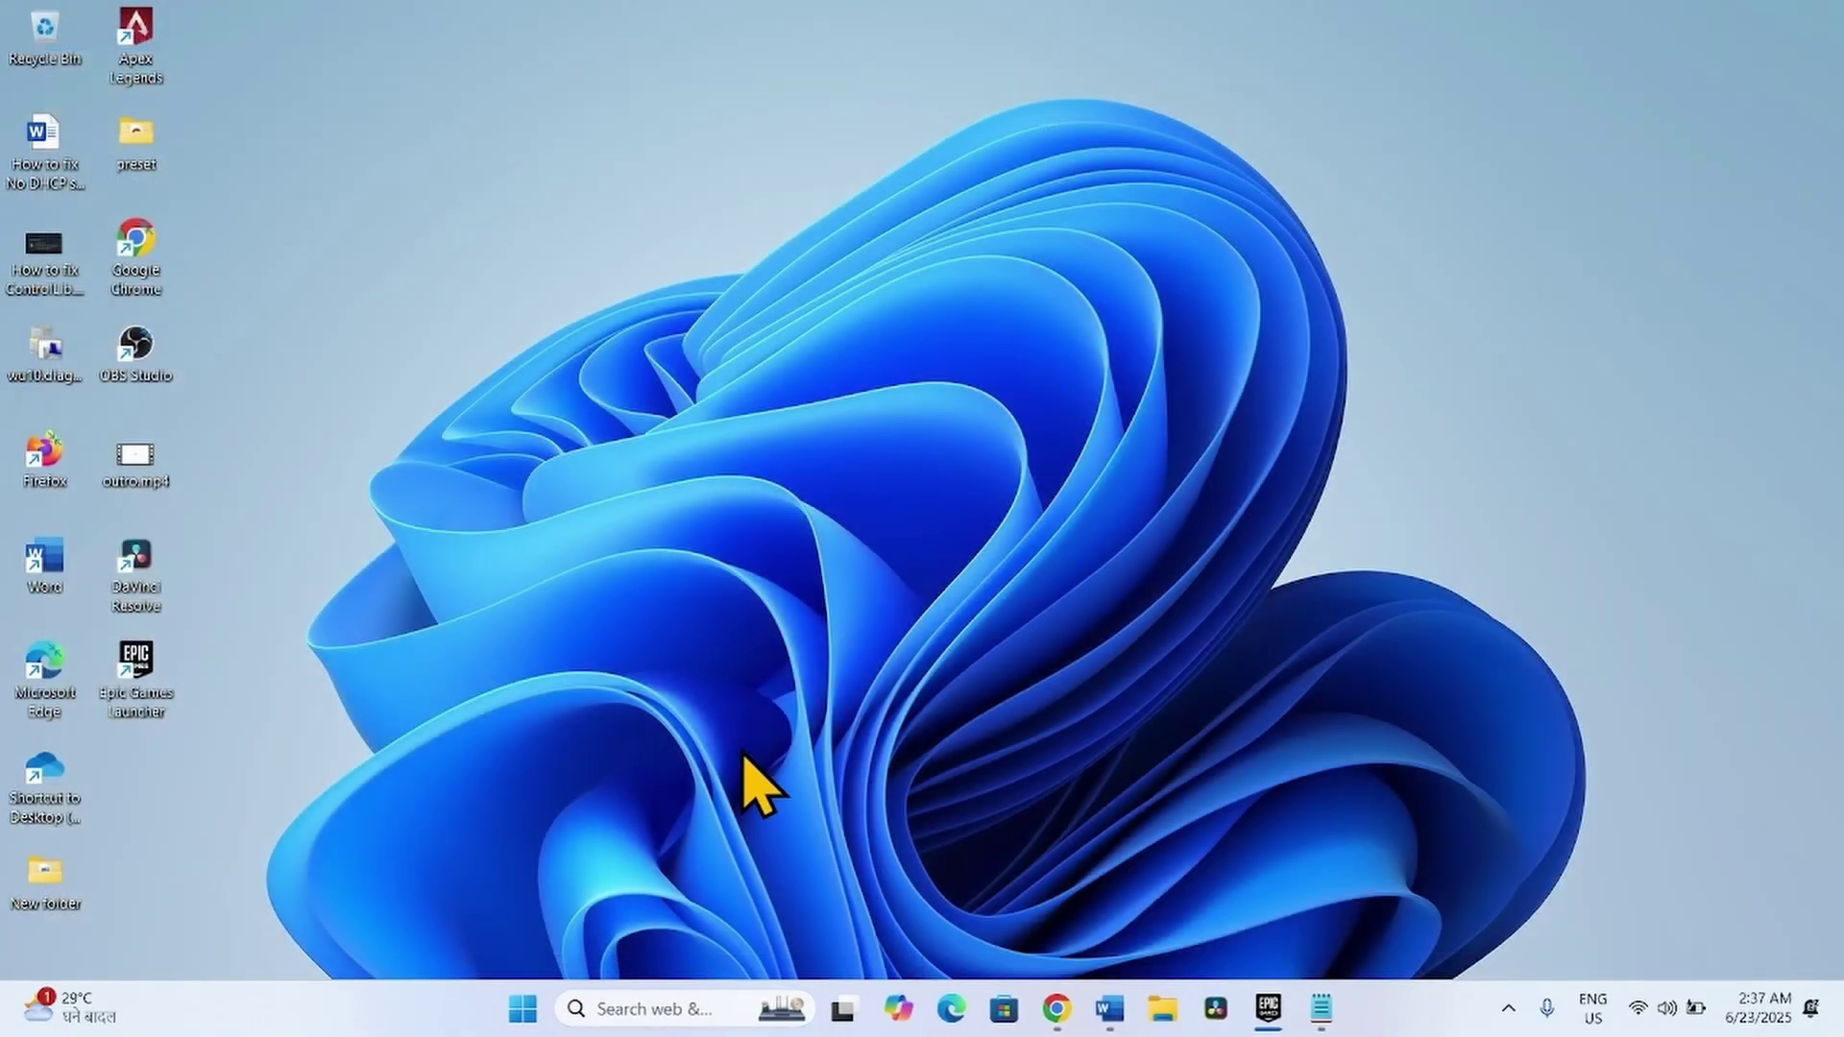
click(526, 1016)
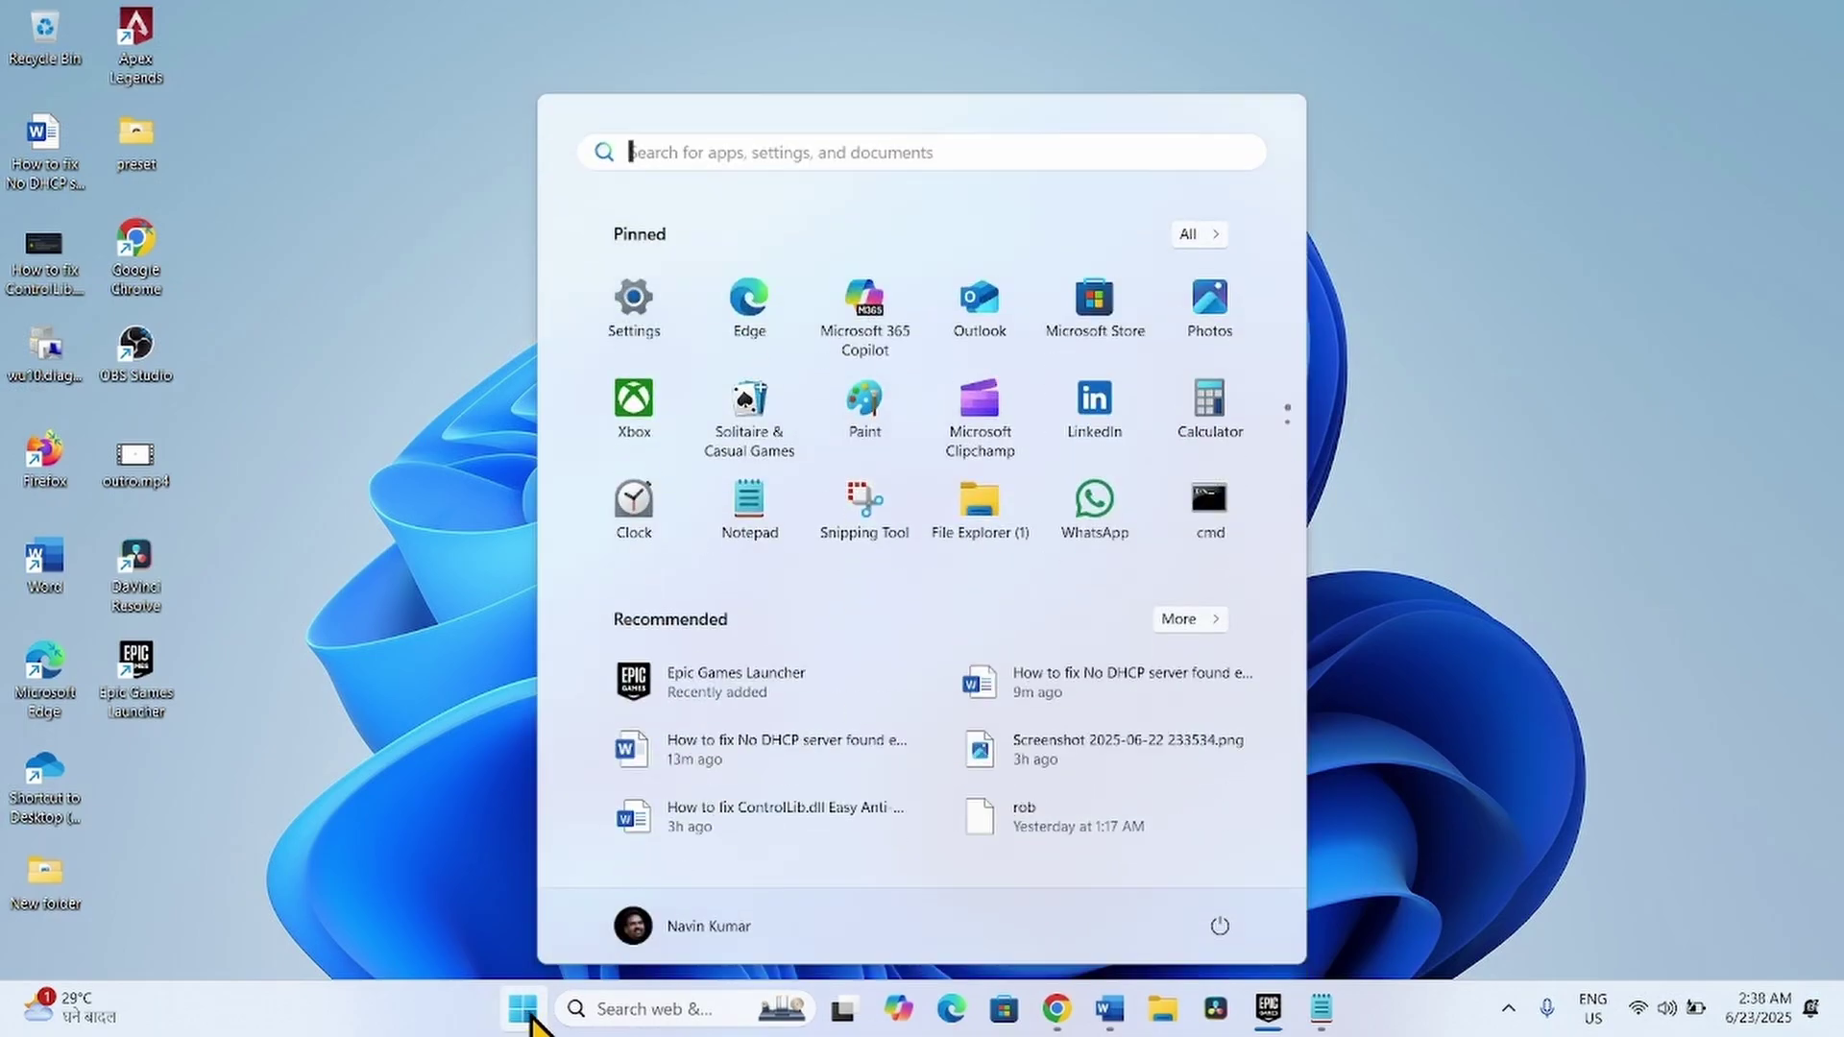
click(1220, 926)
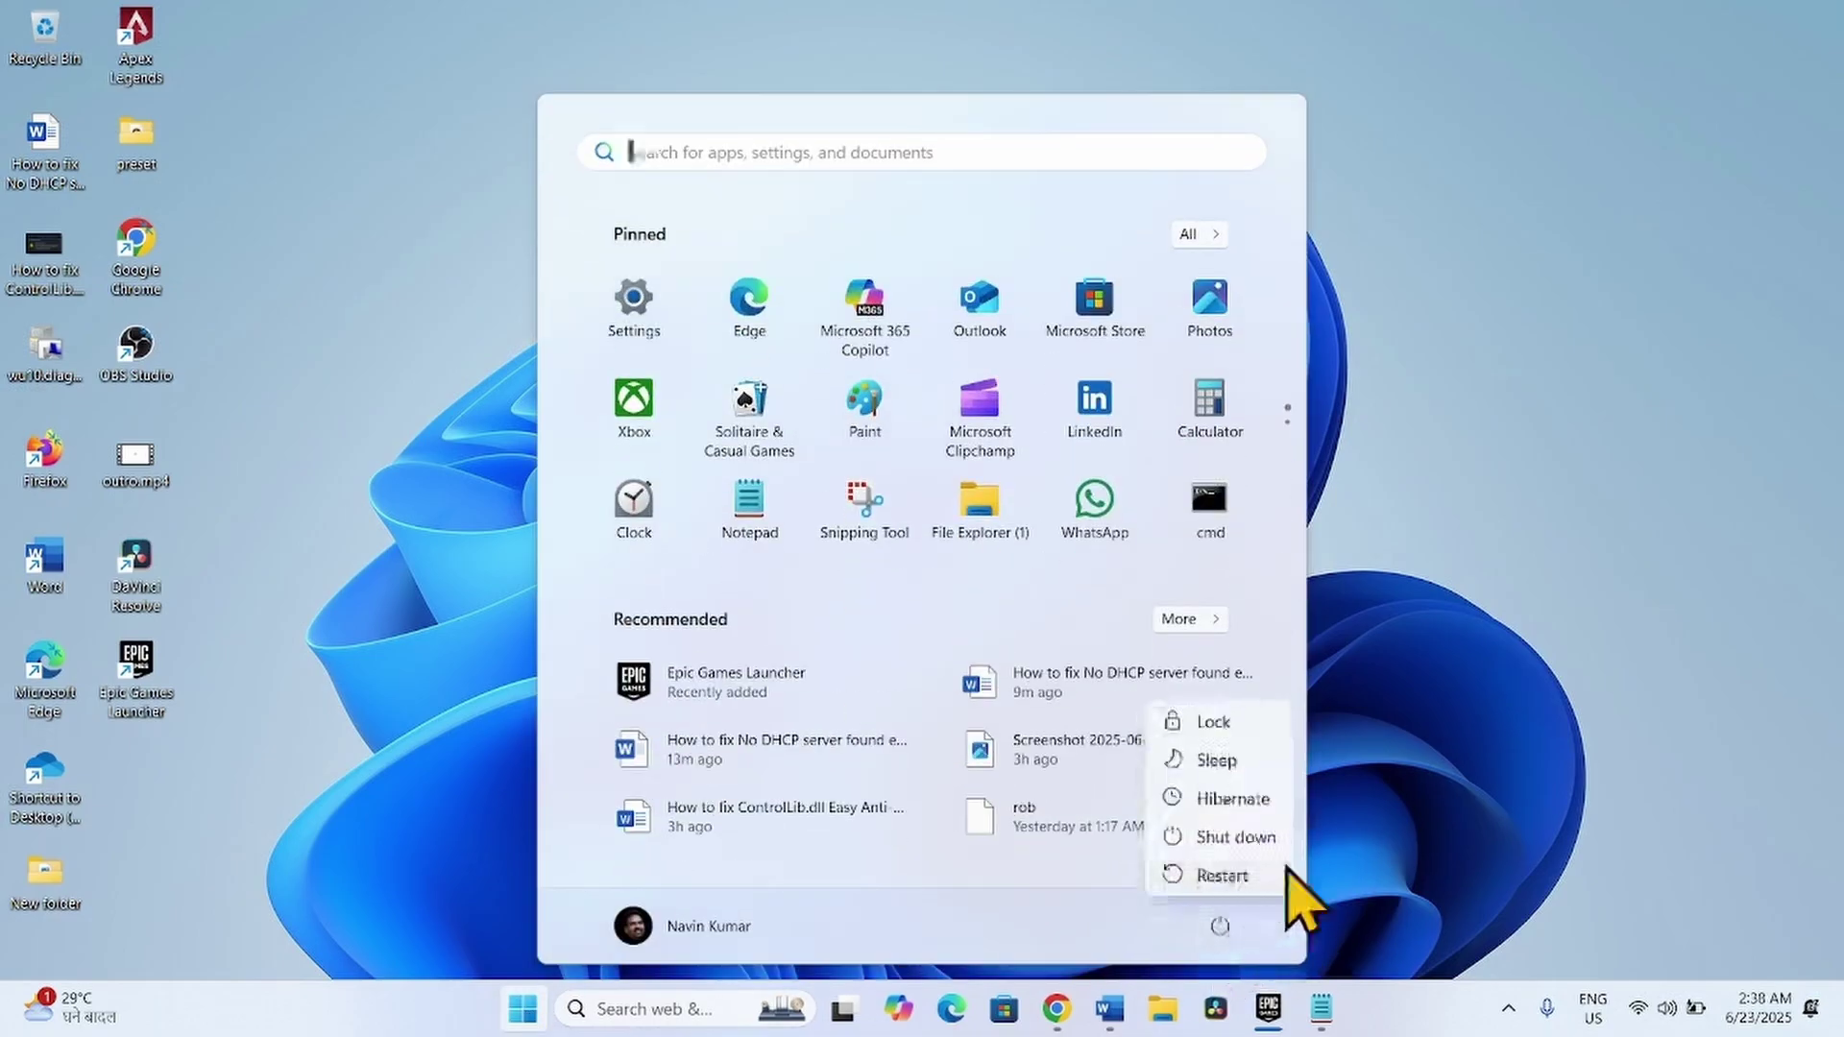
click(1469, 704)
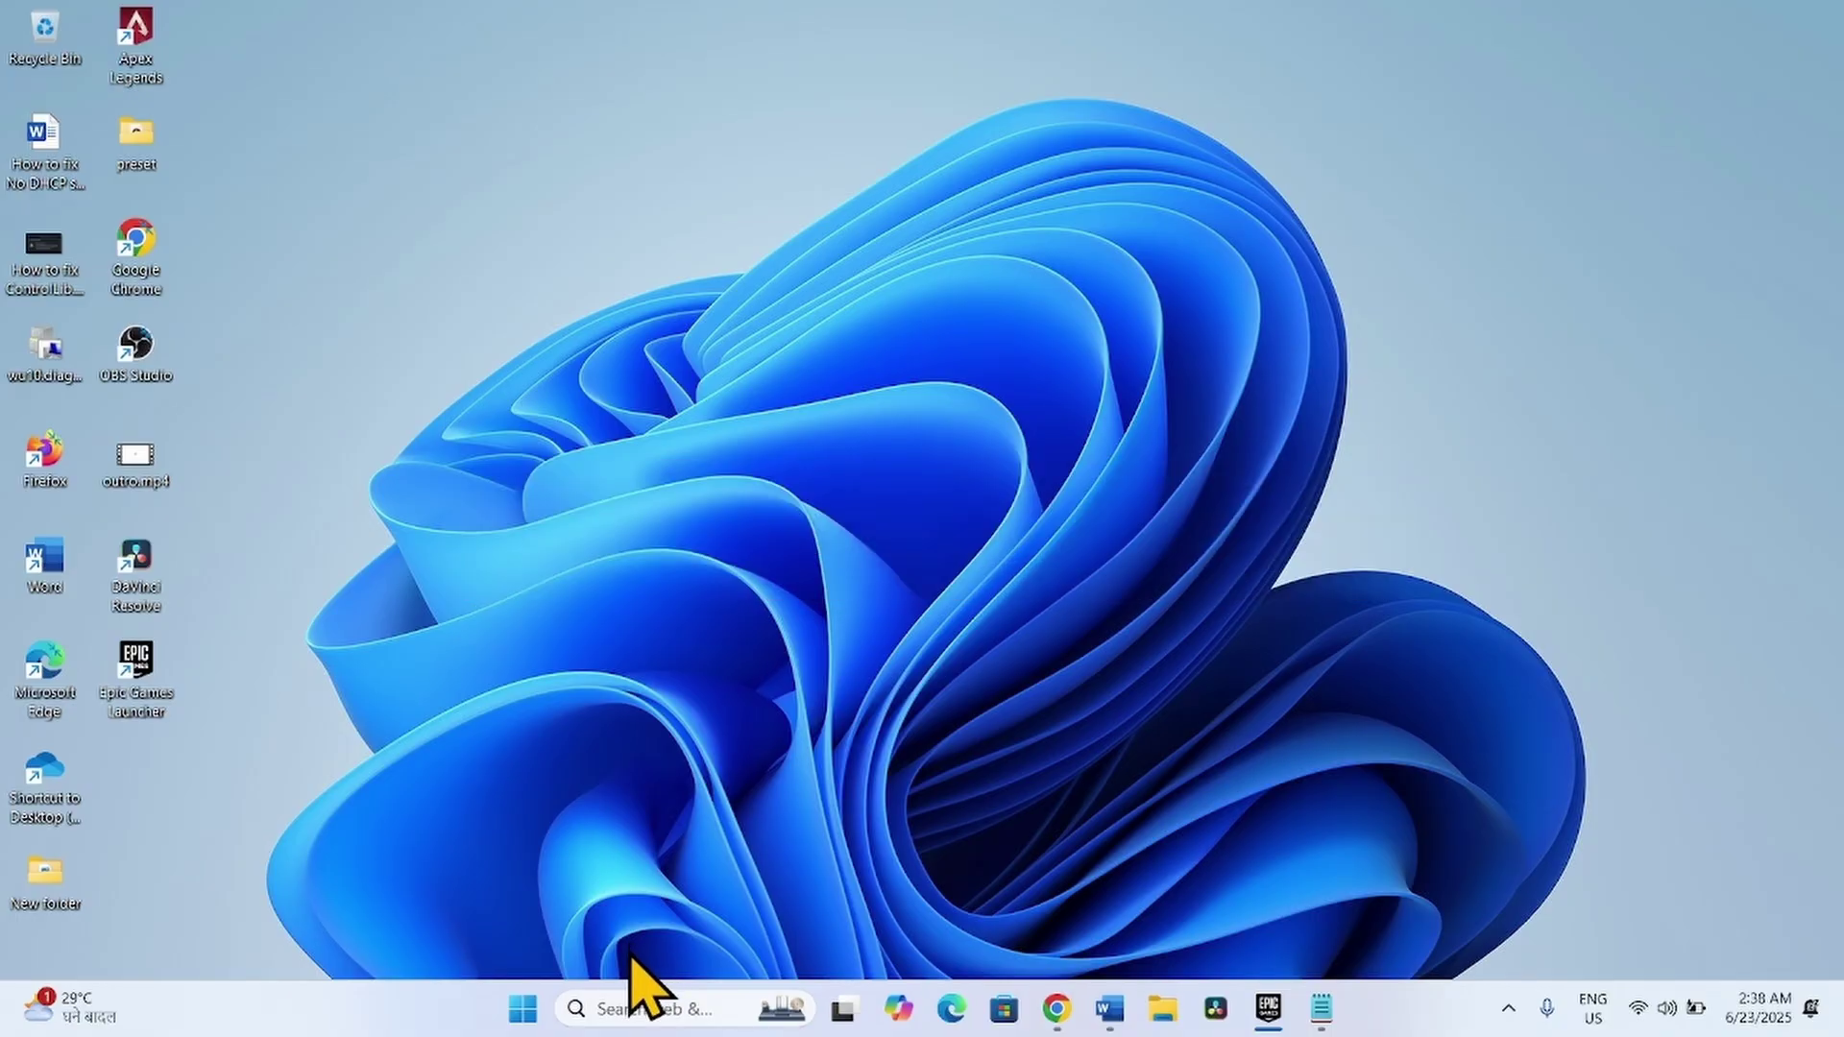
Step: Search Windows for "services" and open the Services console
click(628, 1003)
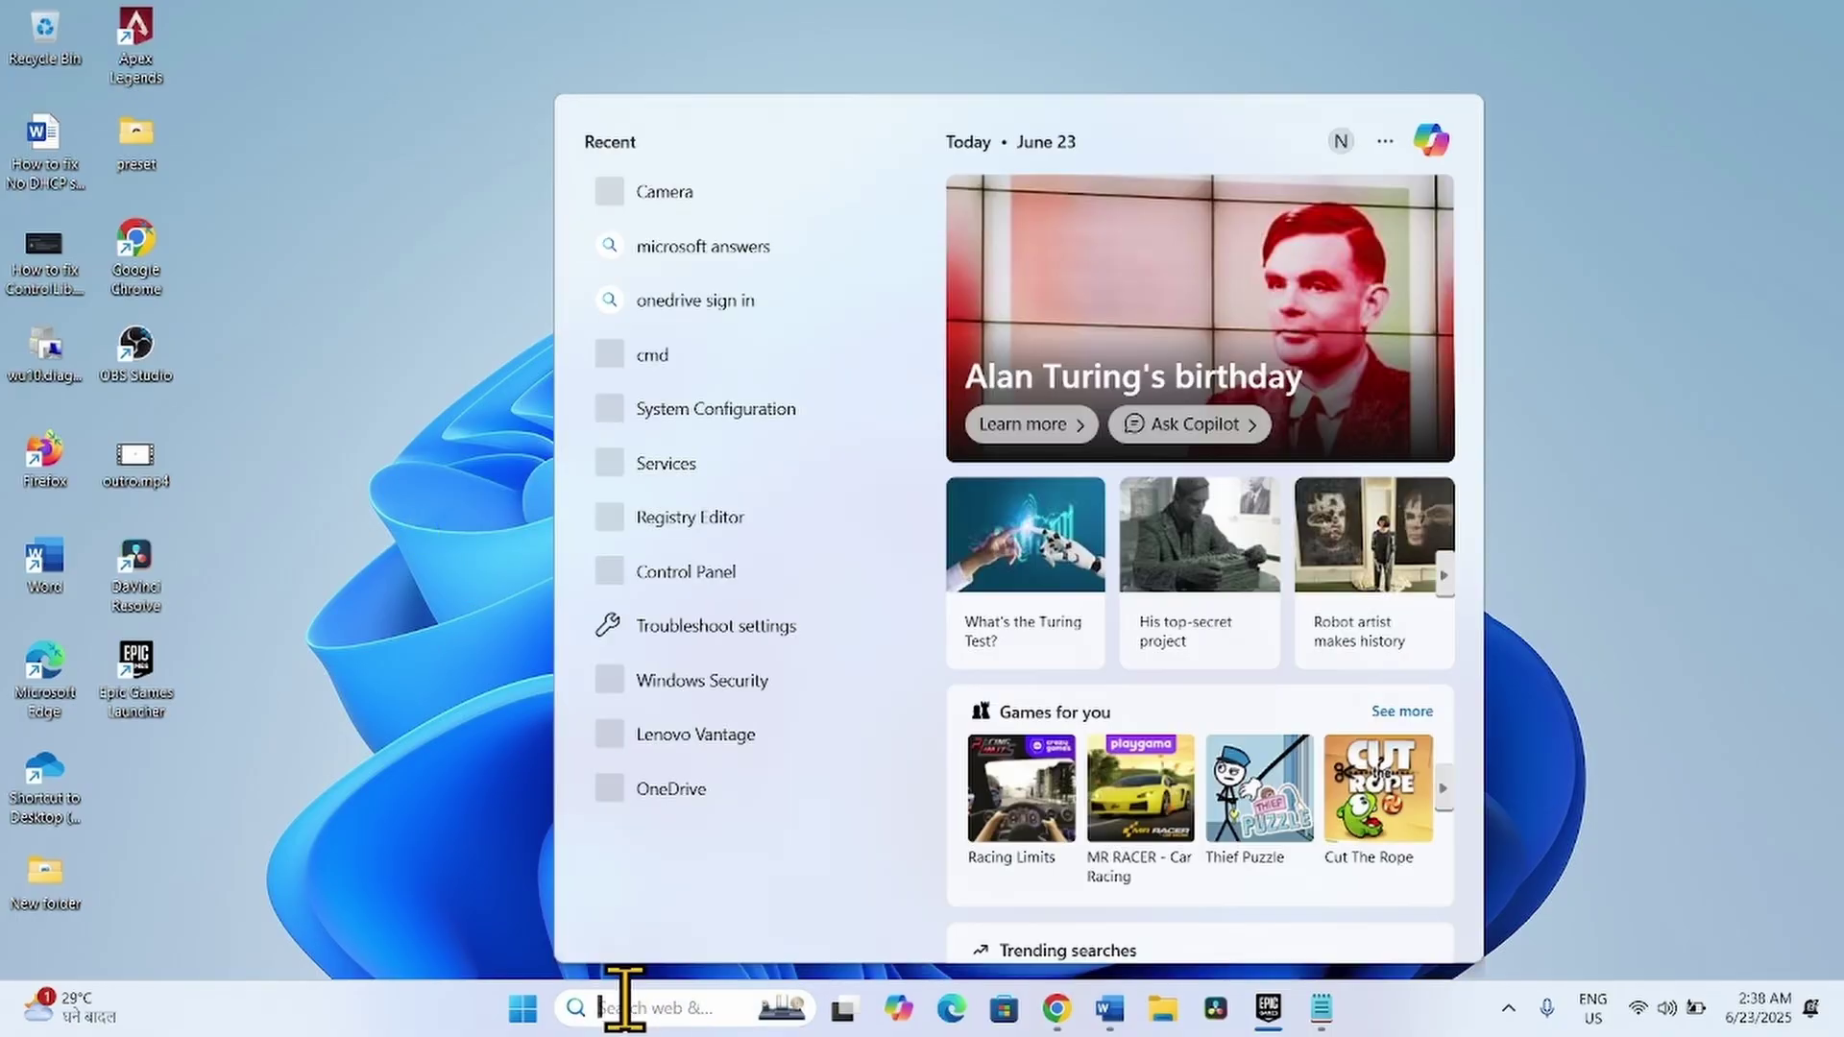
text(services)
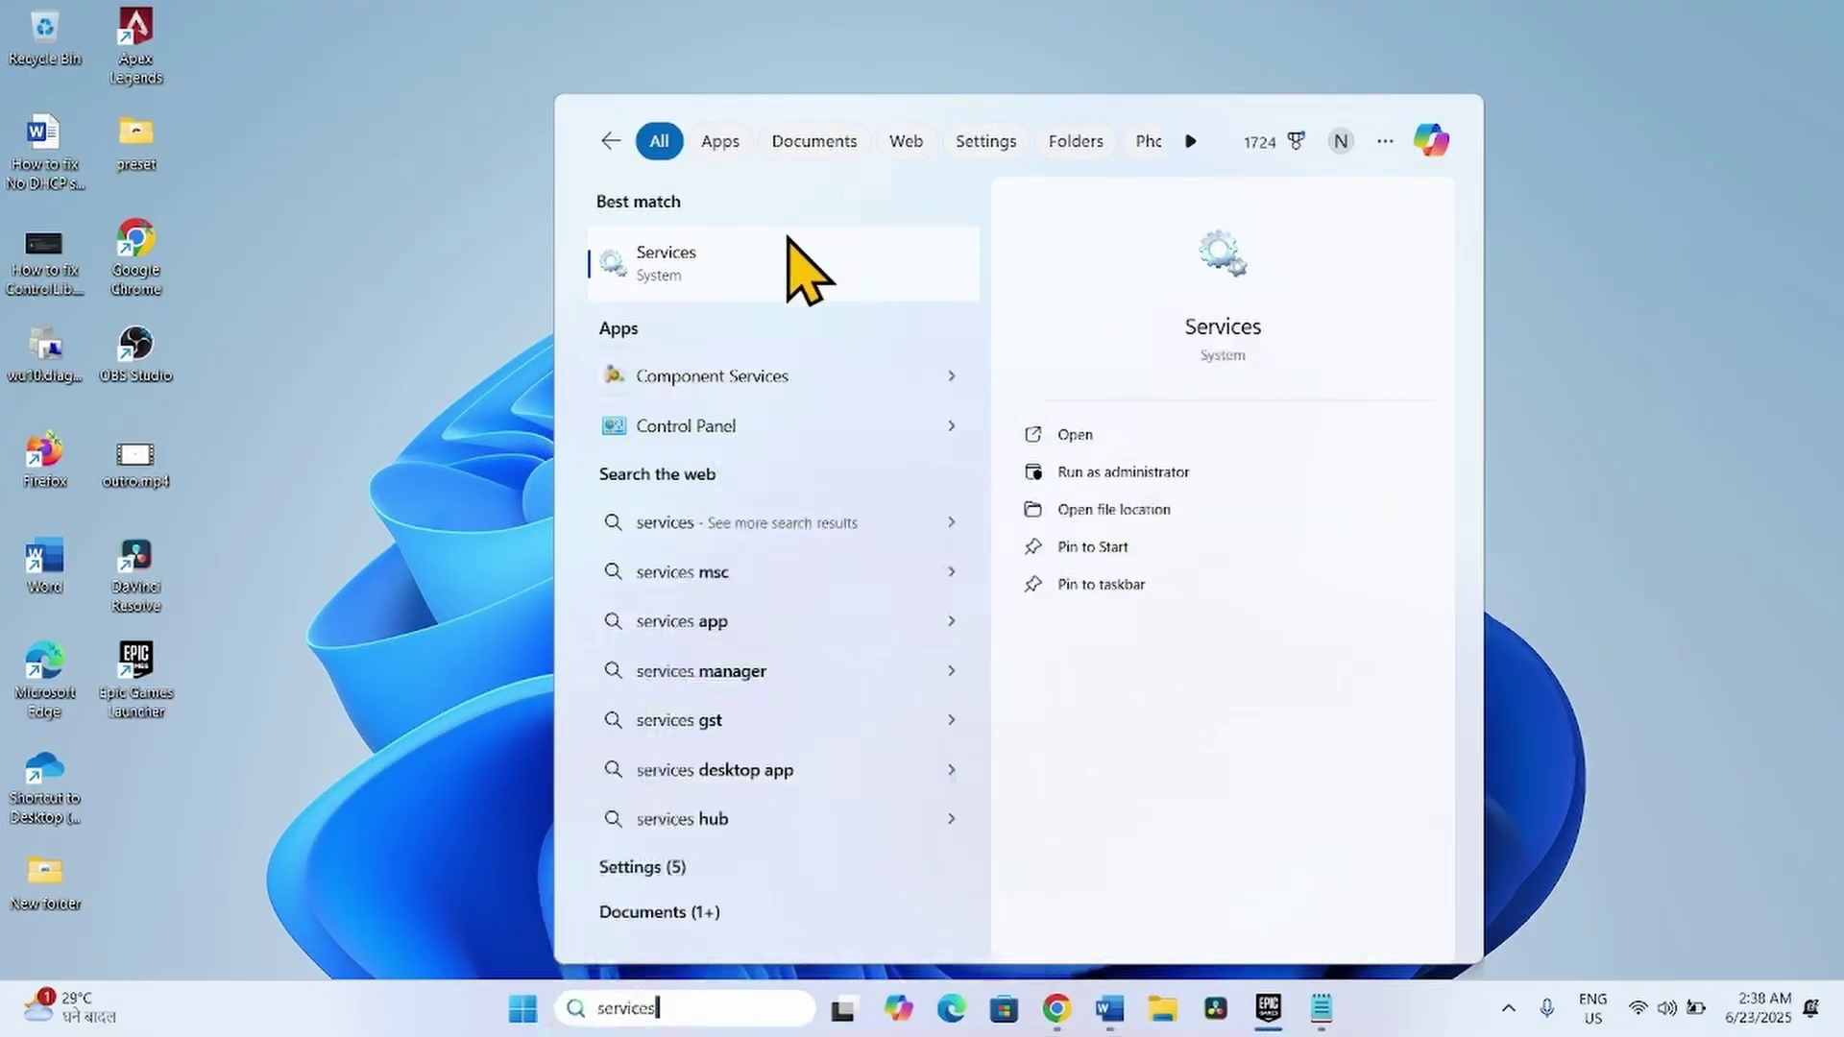
click(753, 278)
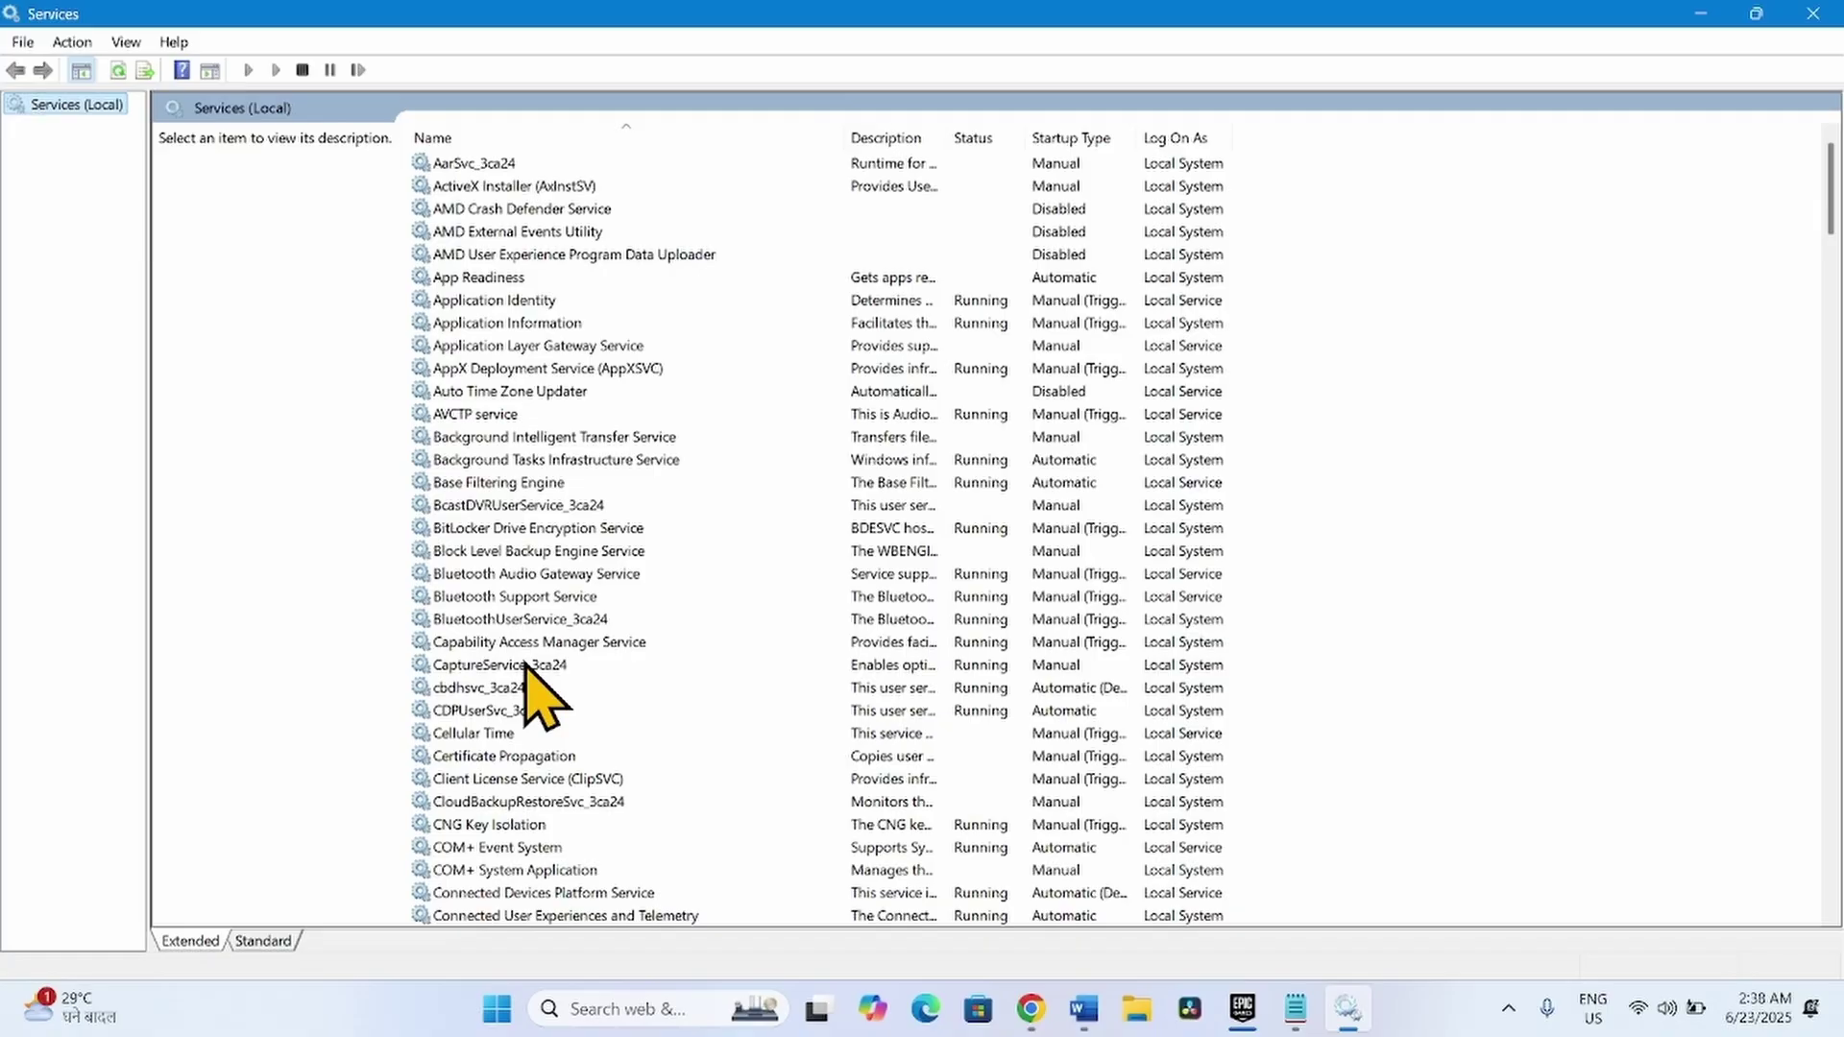
Step: Set the DHCP Client service's startup type to Automatic, apply the setting and close Services
scroll(525, 664, down, 7)
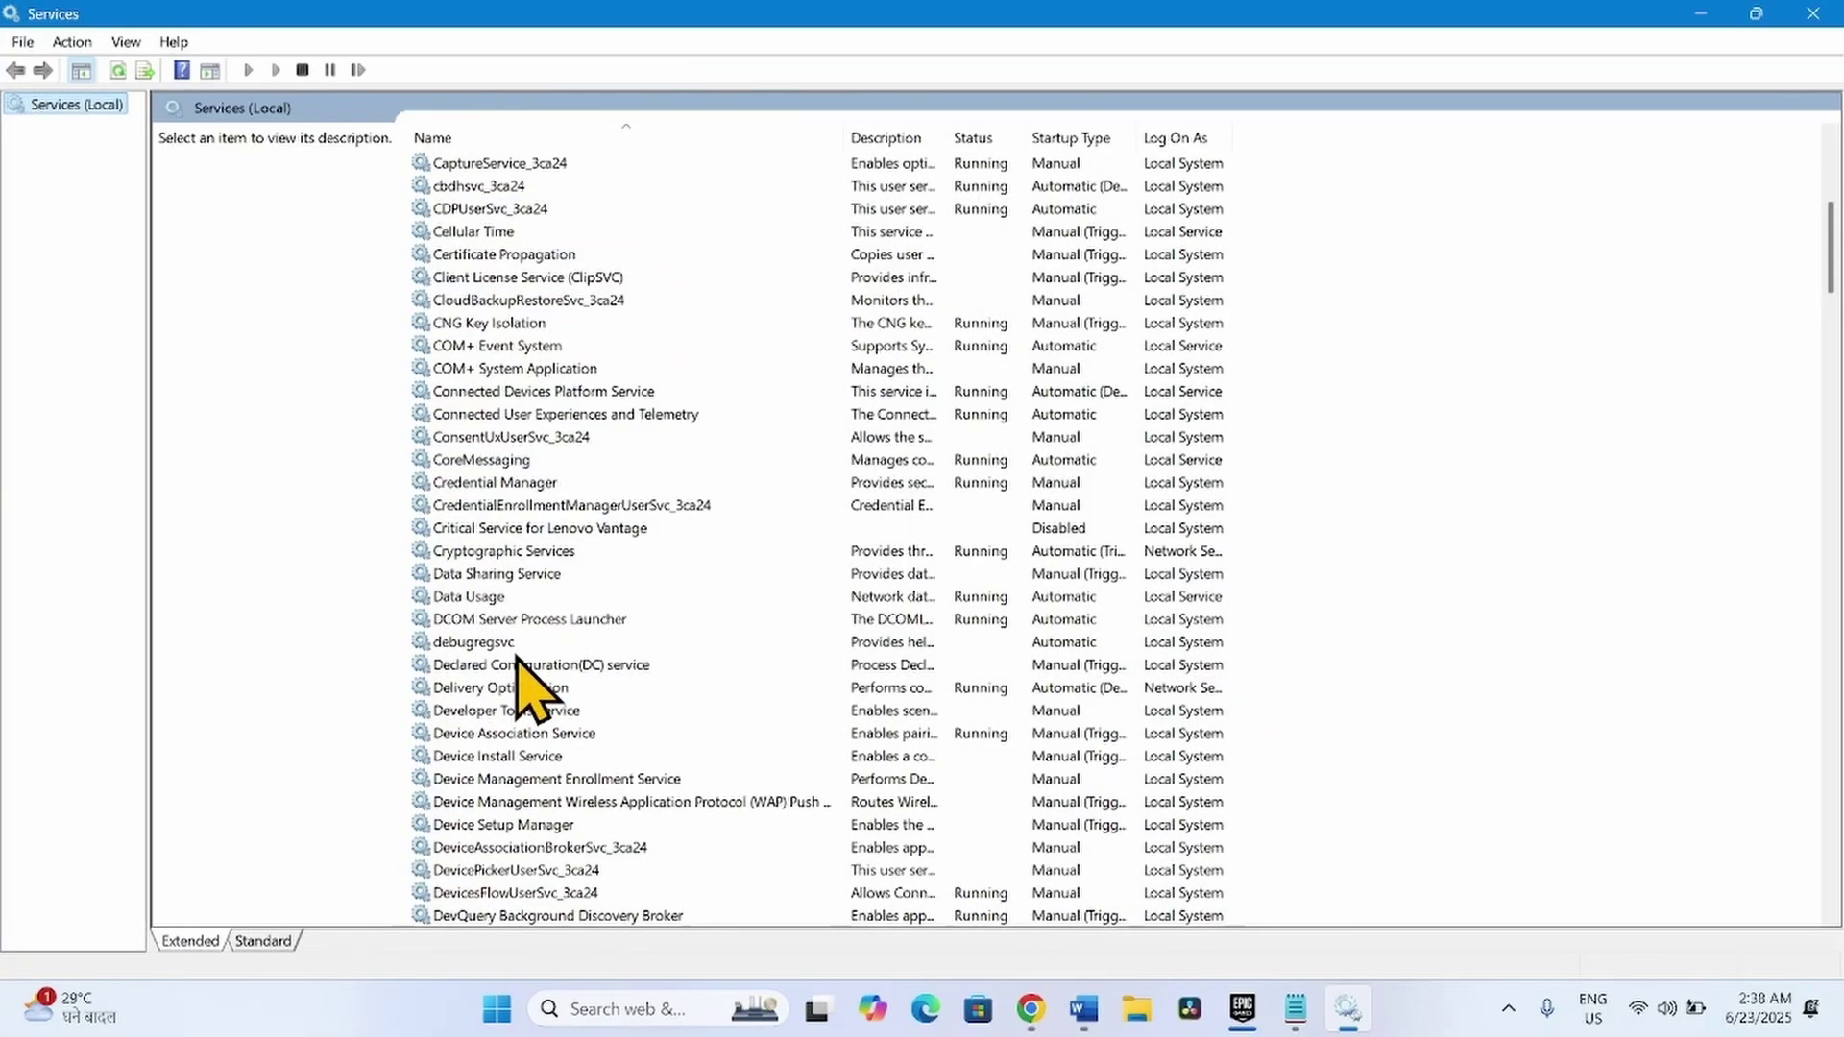
scroll(519, 659, down, 7)
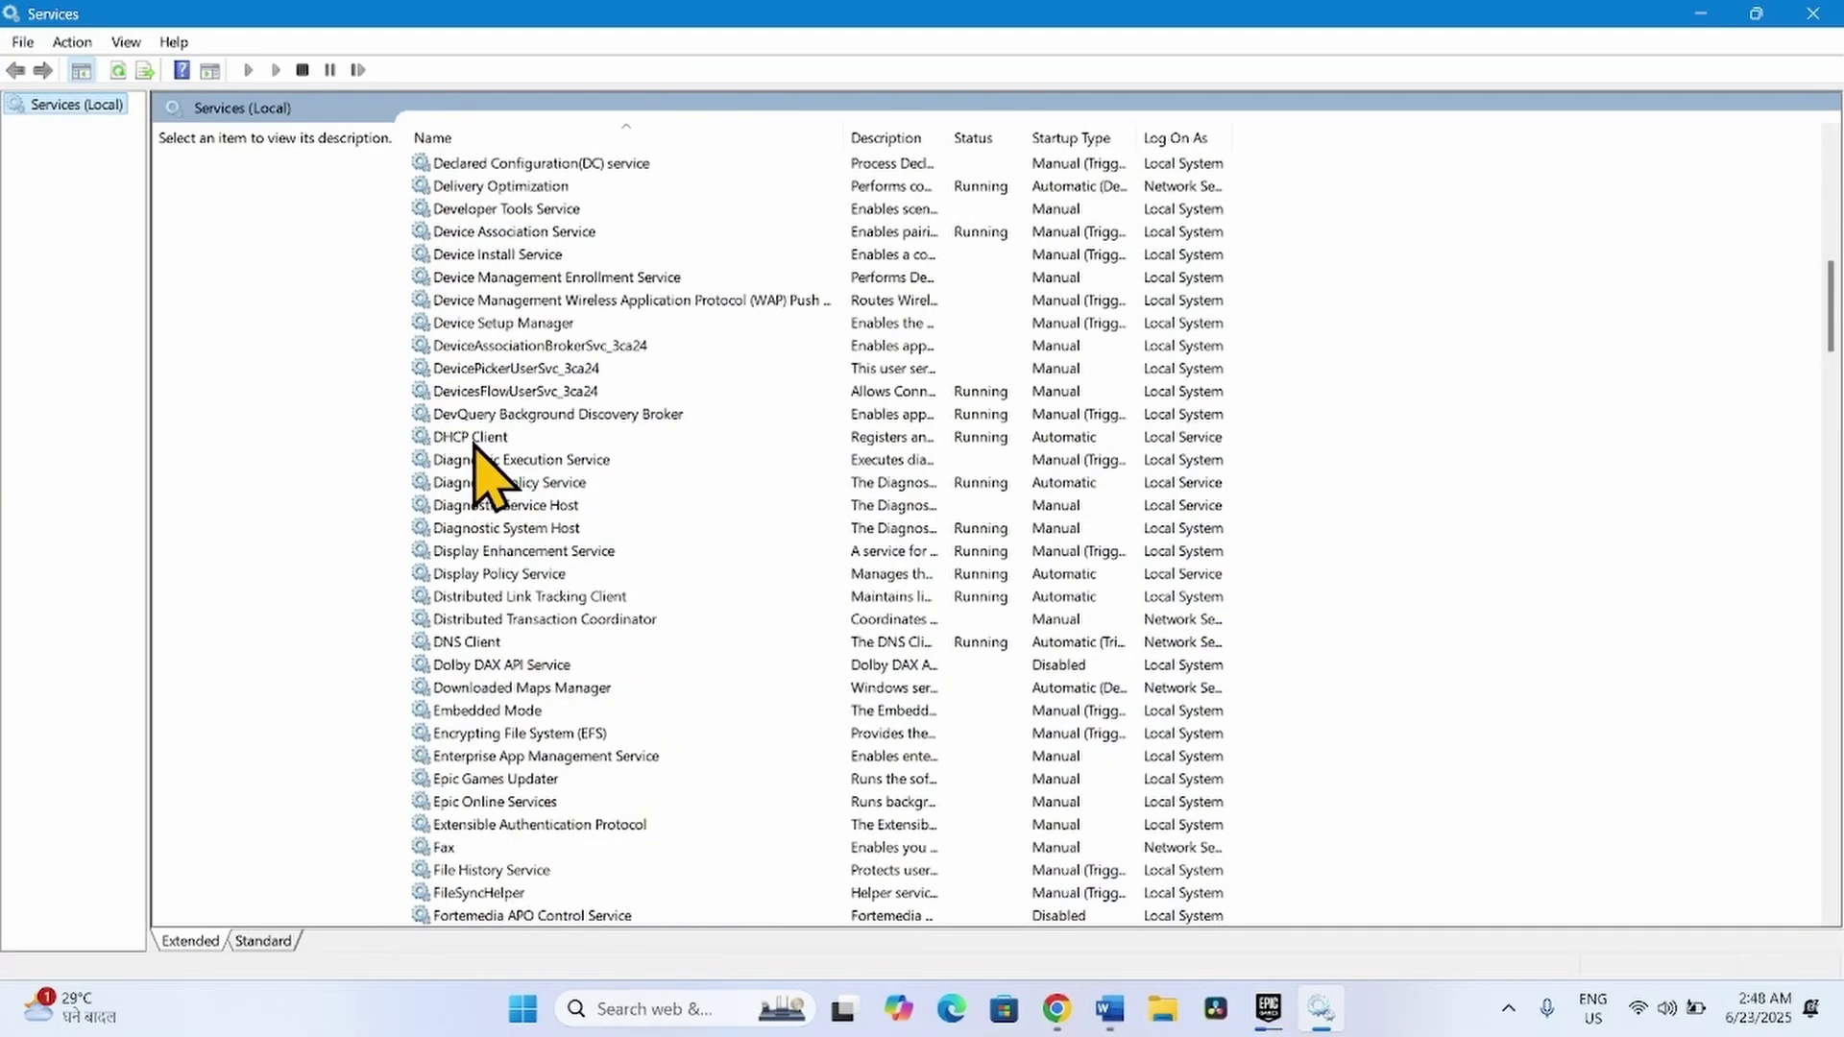
click(477, 440)
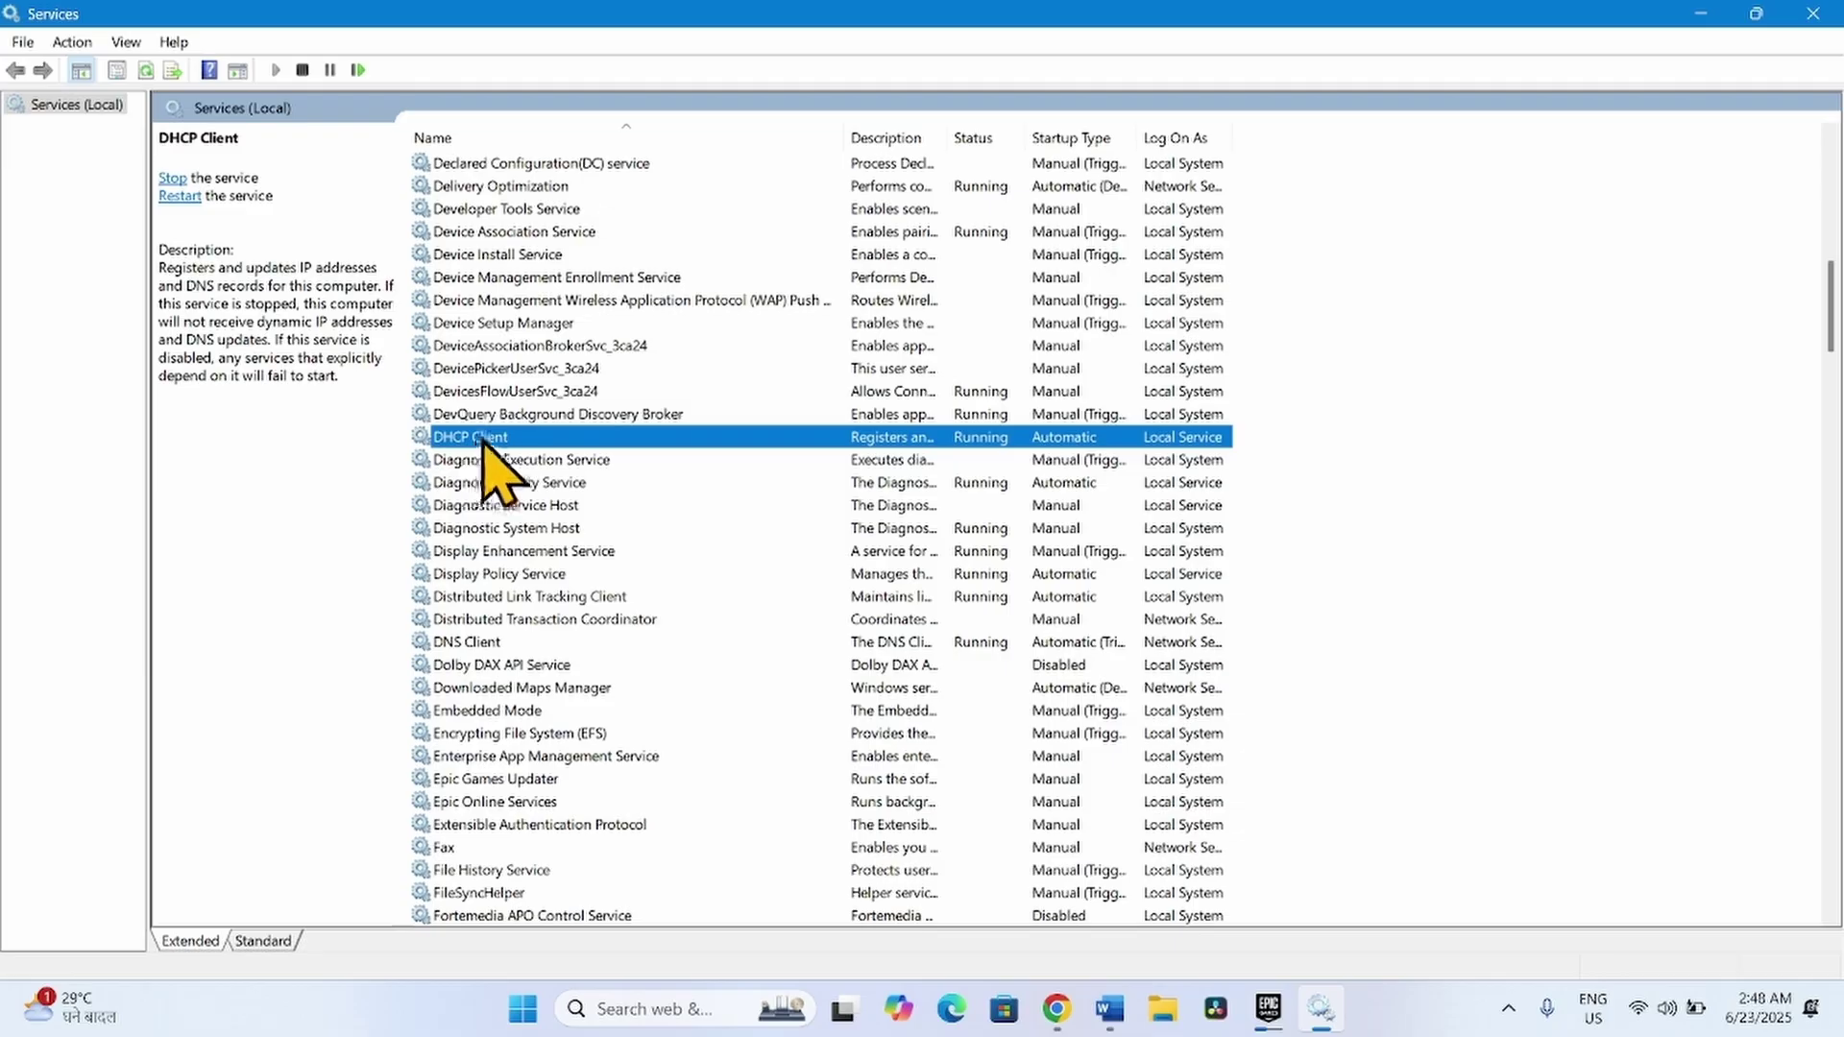
right_click(480, 439)
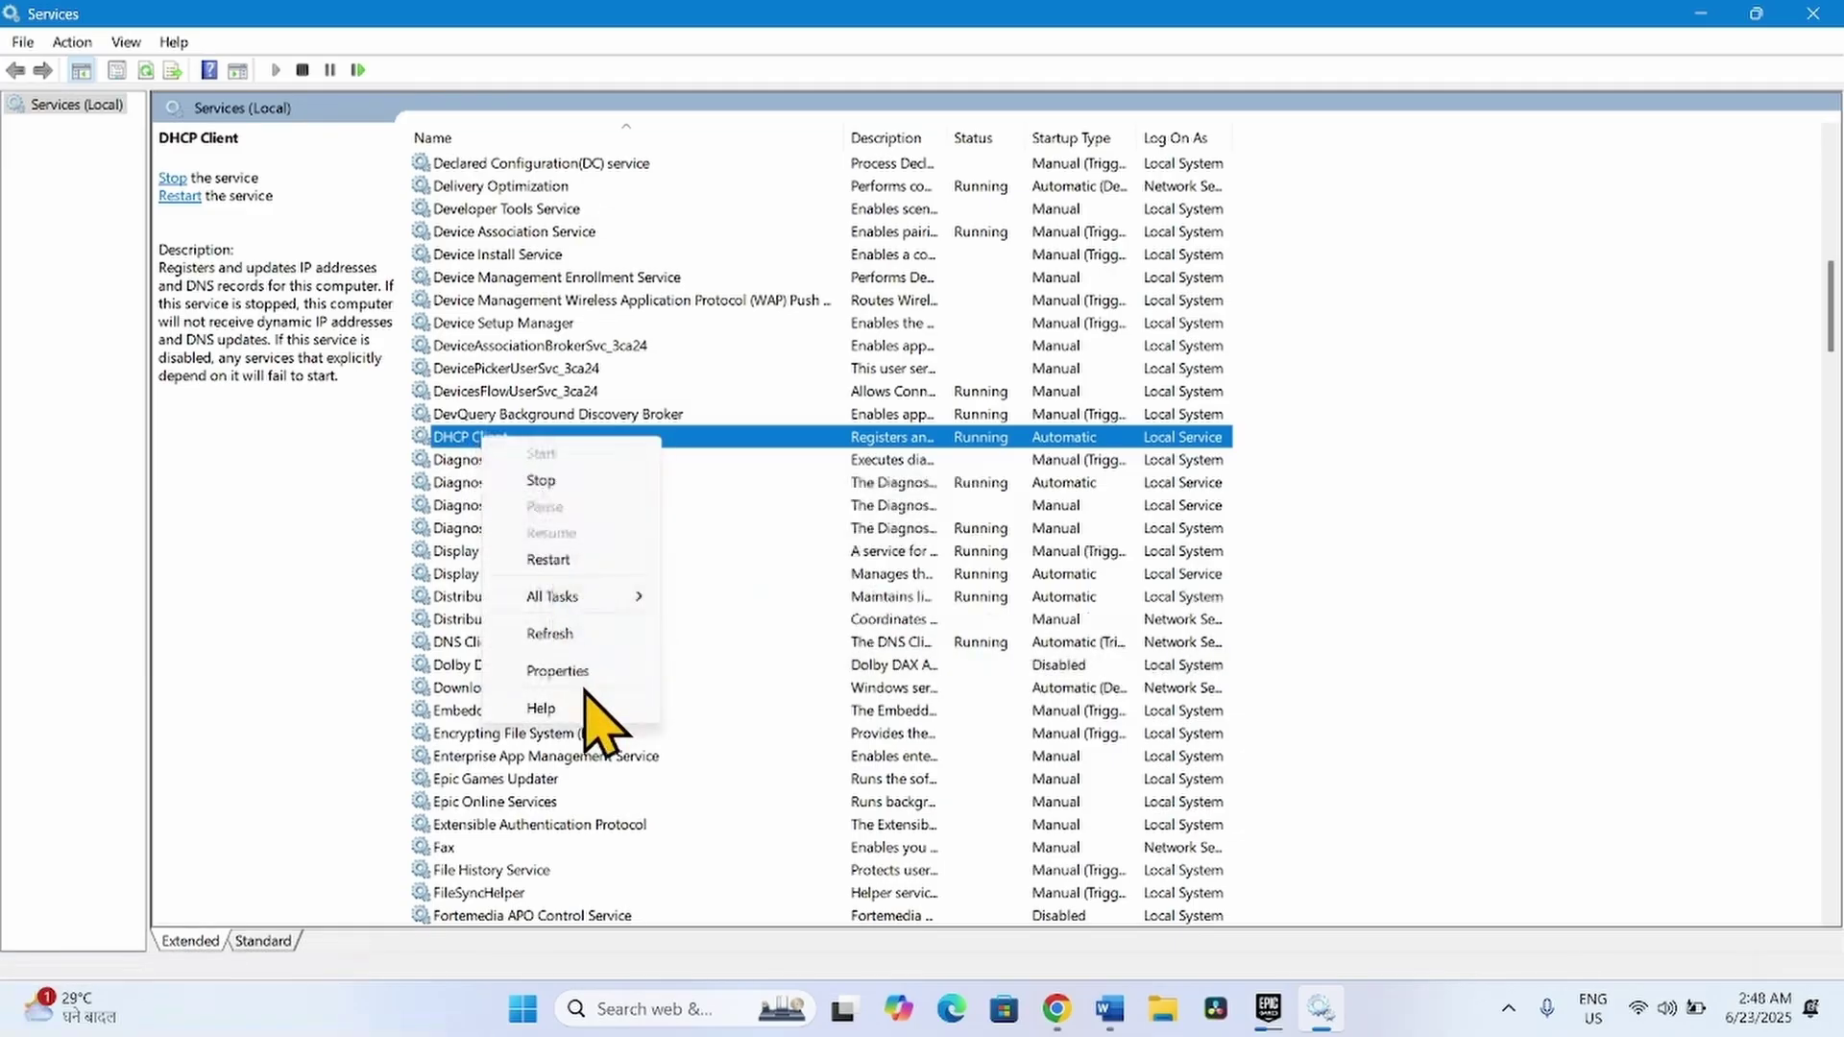
click(579, 675)
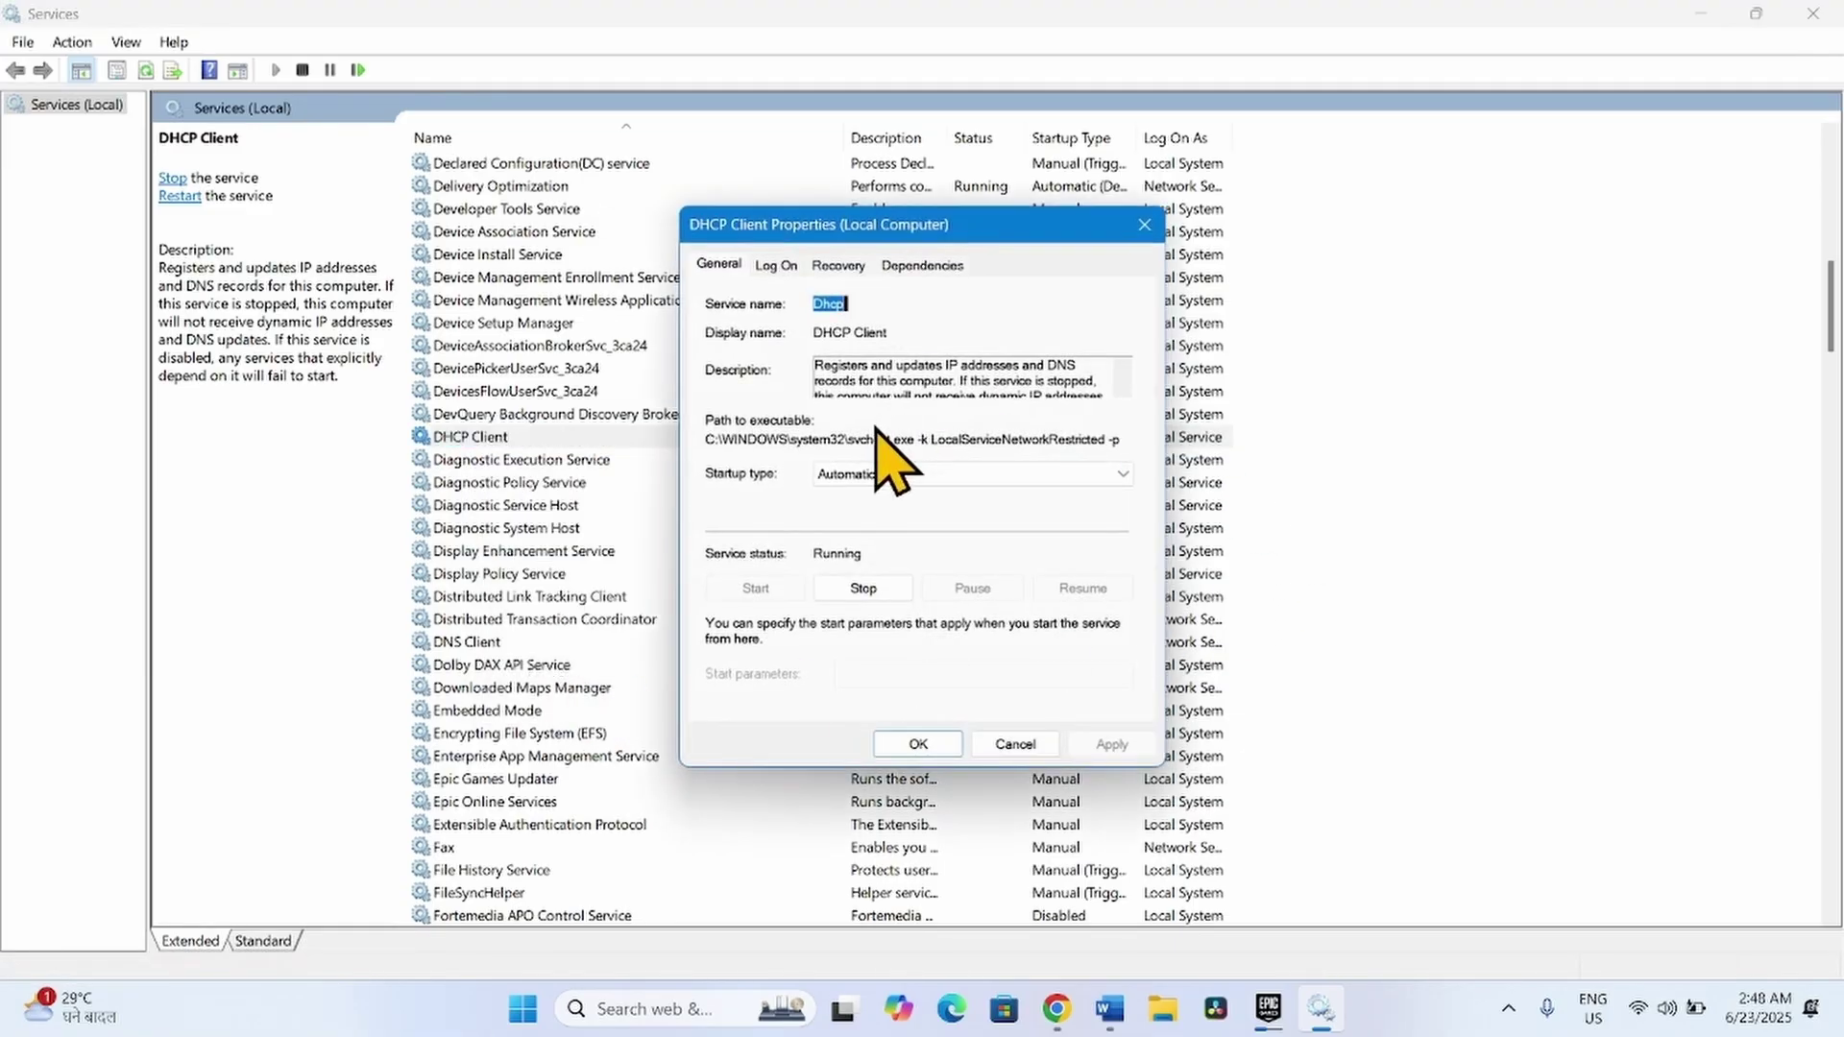
click(845, 476)
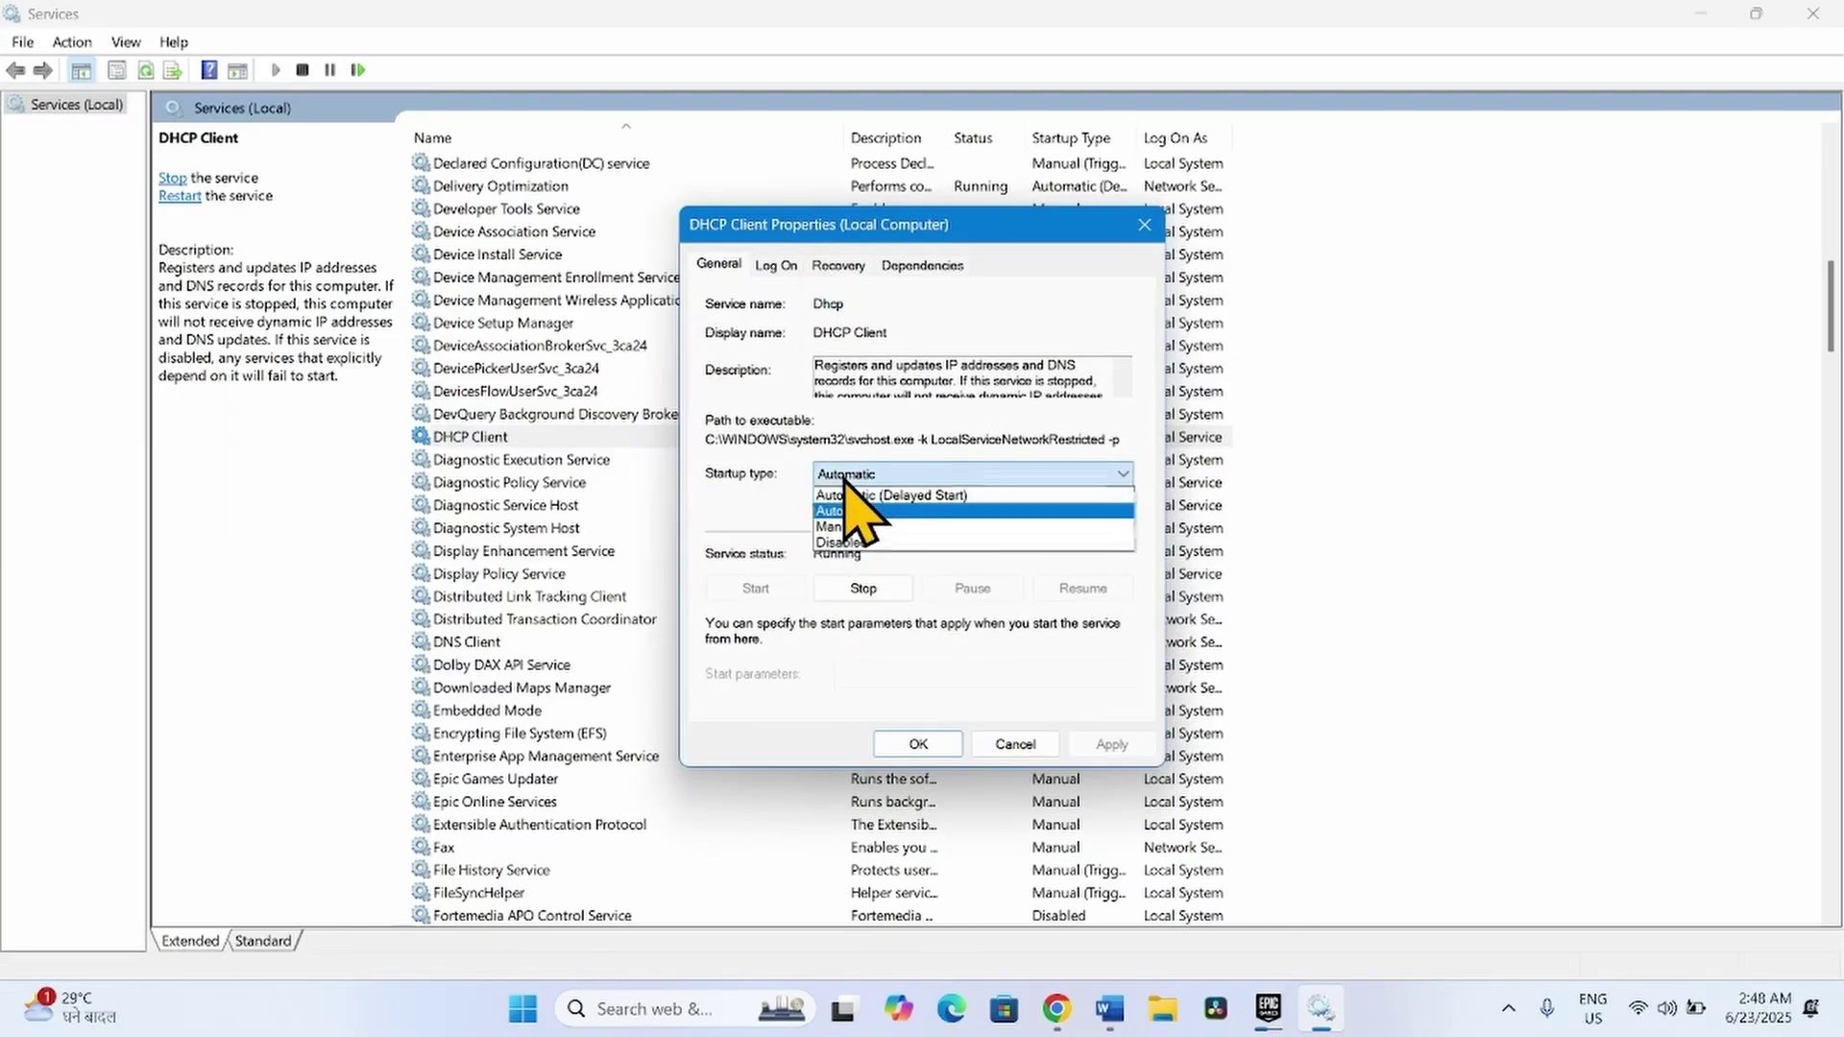
click(845, 510)
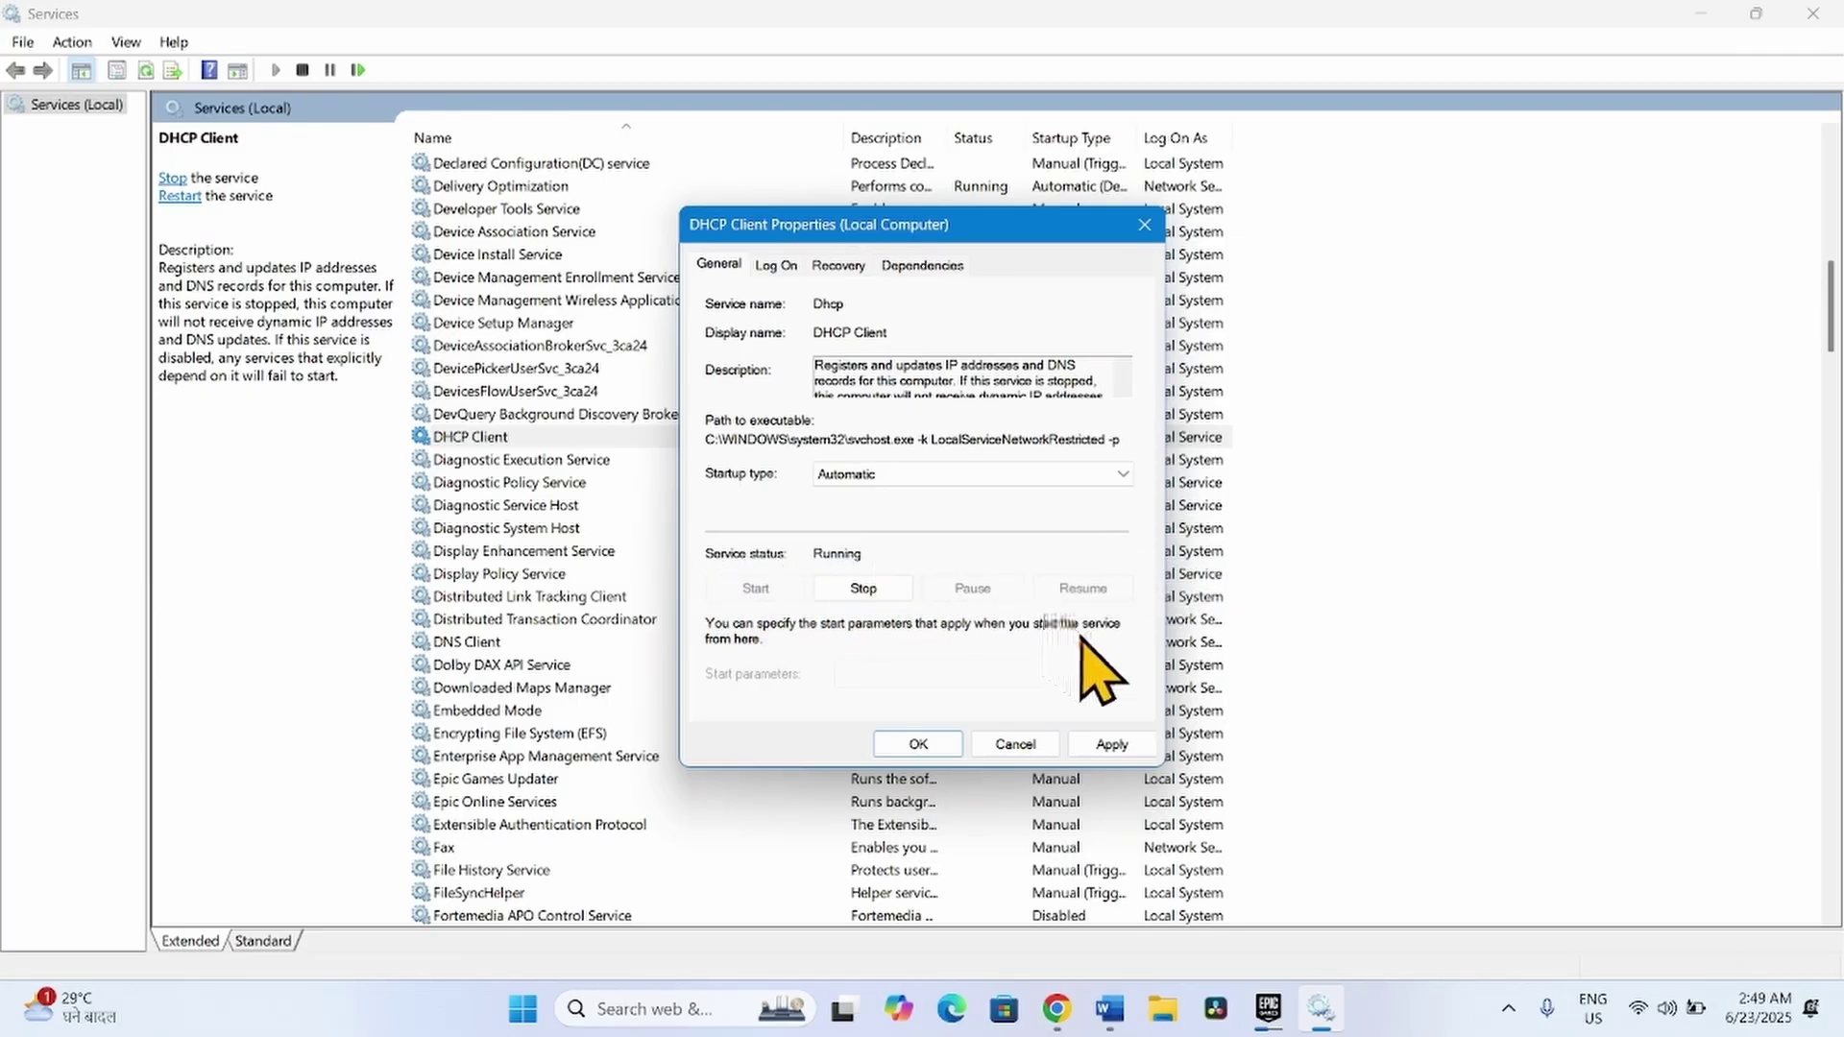
click(1129, 755)
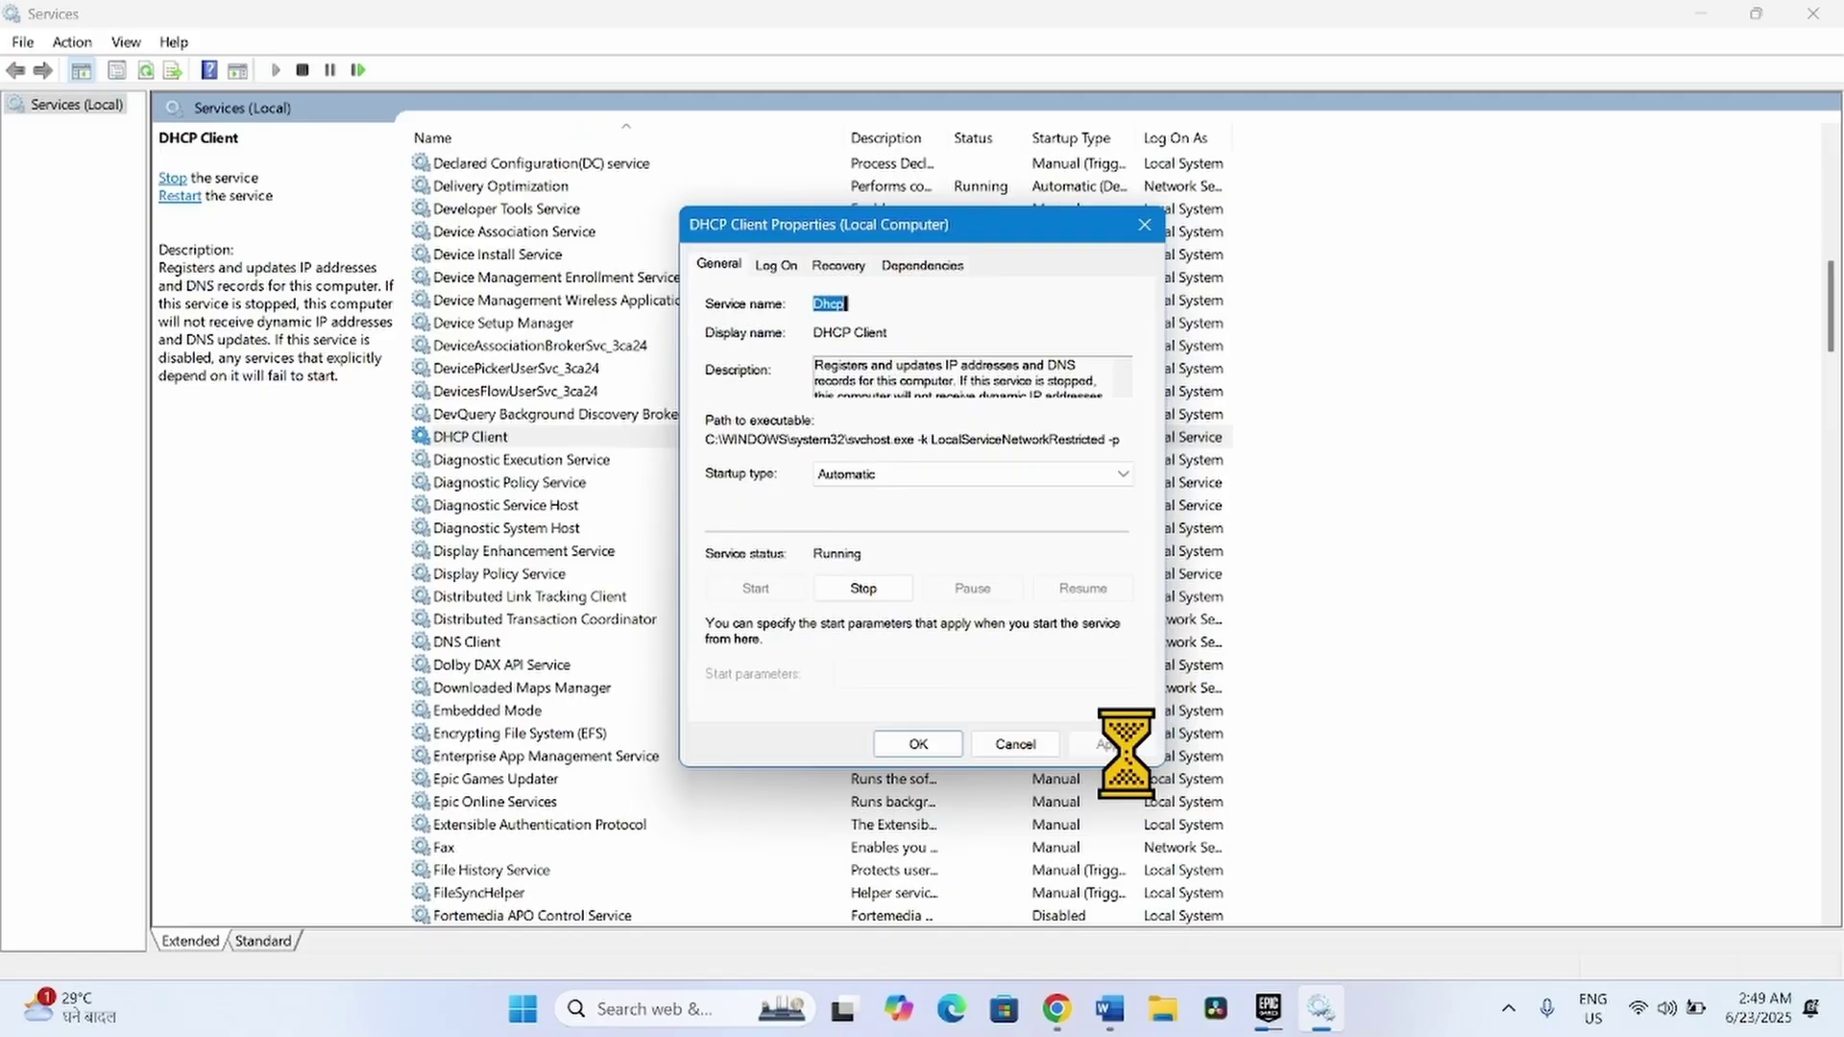
click(929, 745)
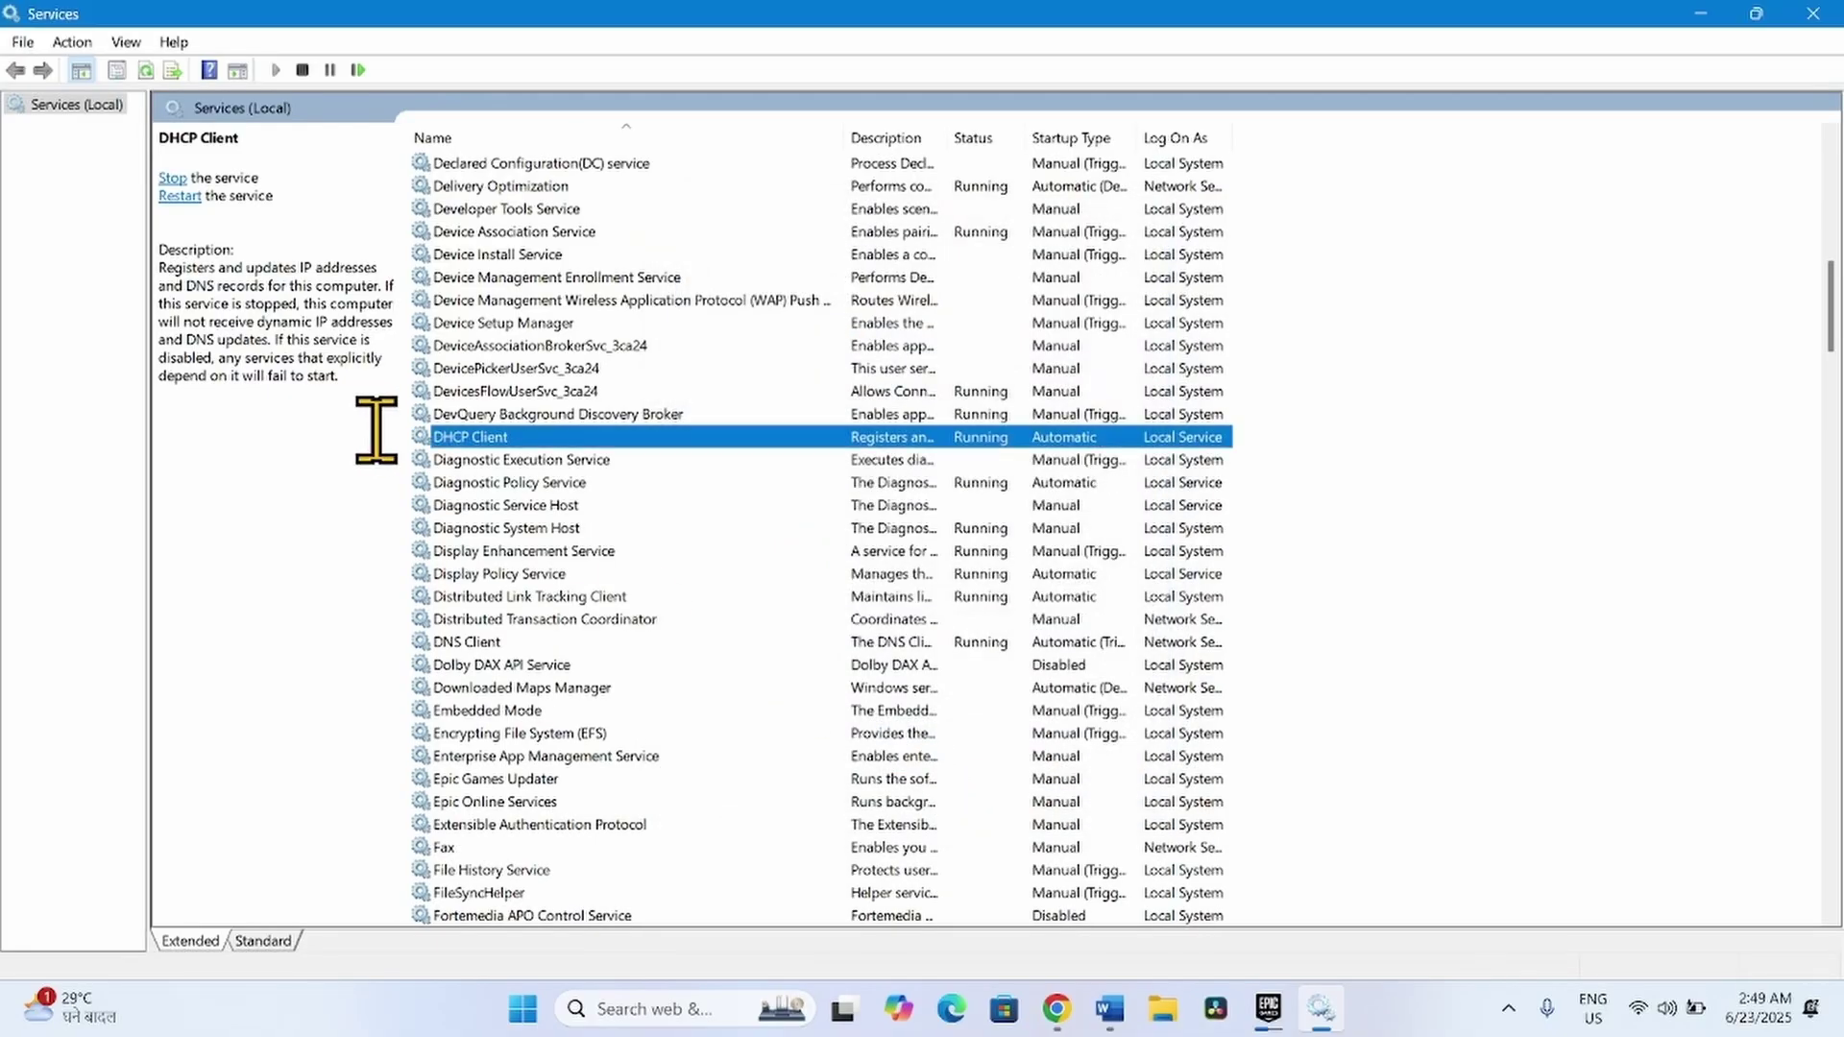
click(1812, 14)
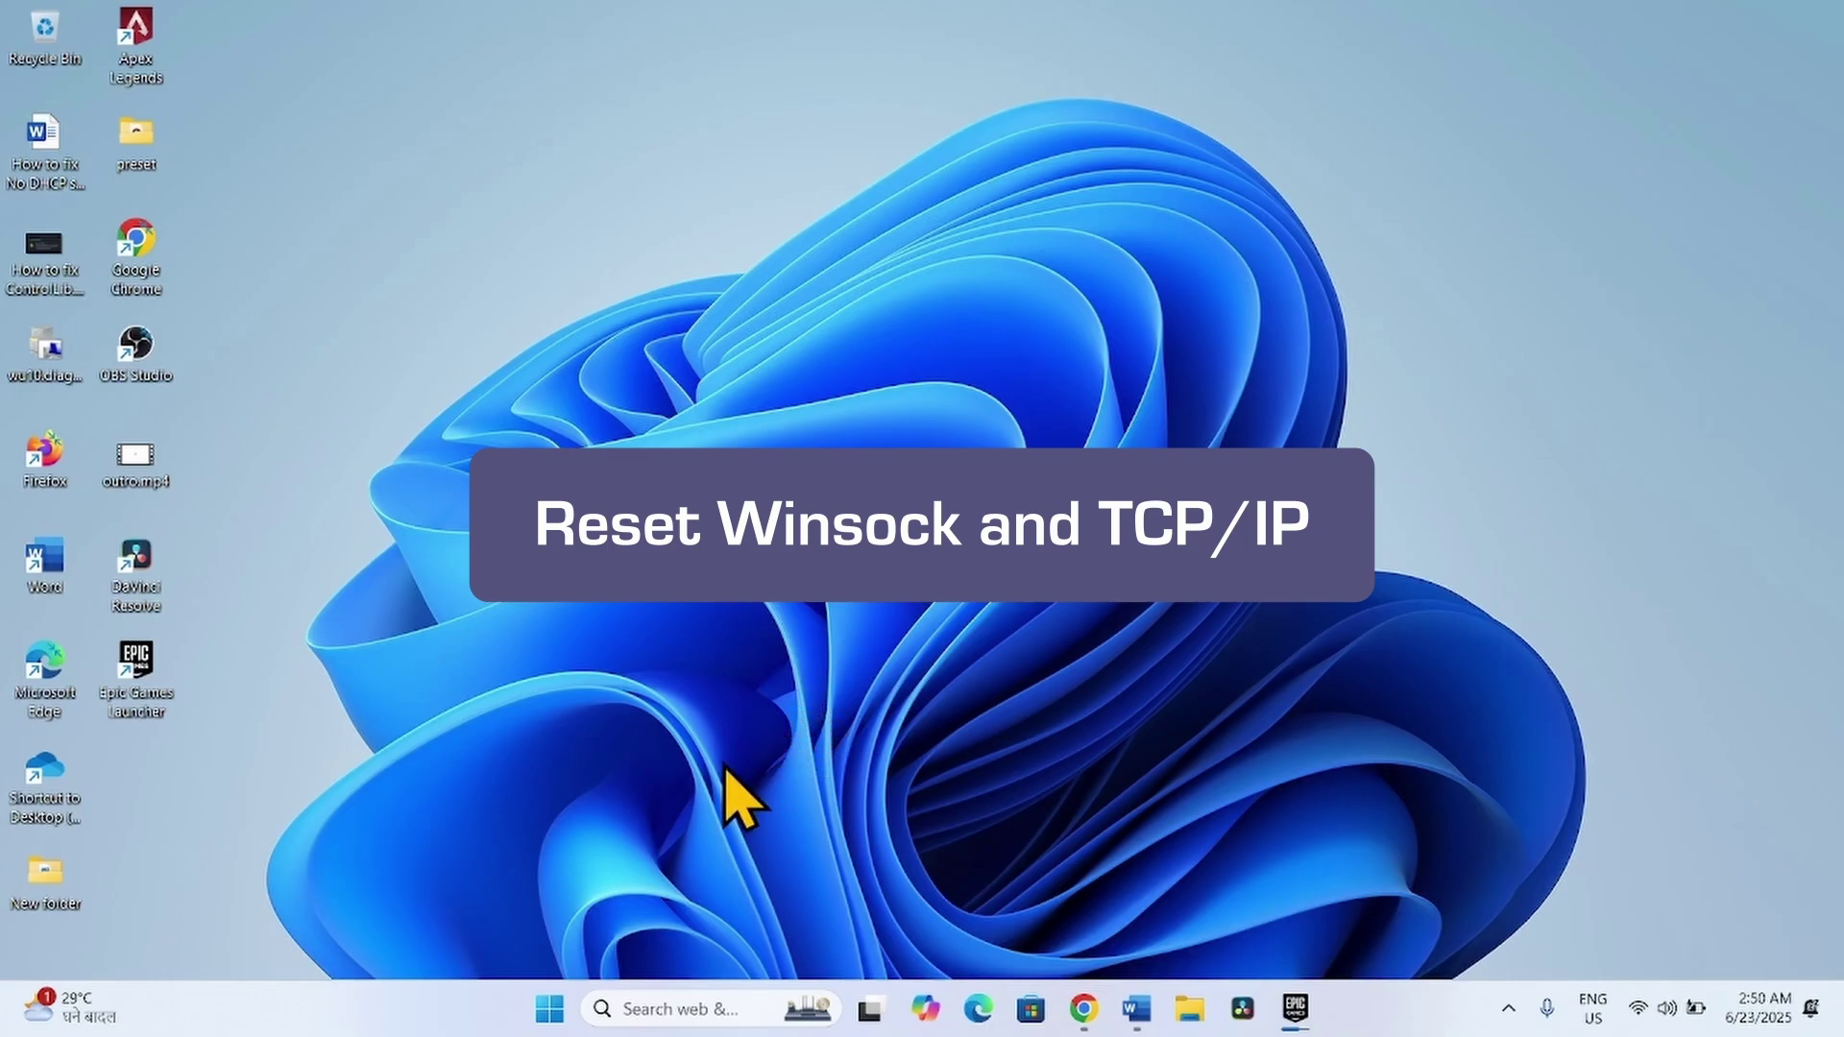
Step: Search Windows for "cmd" and run Command Prompt as administrator, allowing it to make changes
click(710, 1008)
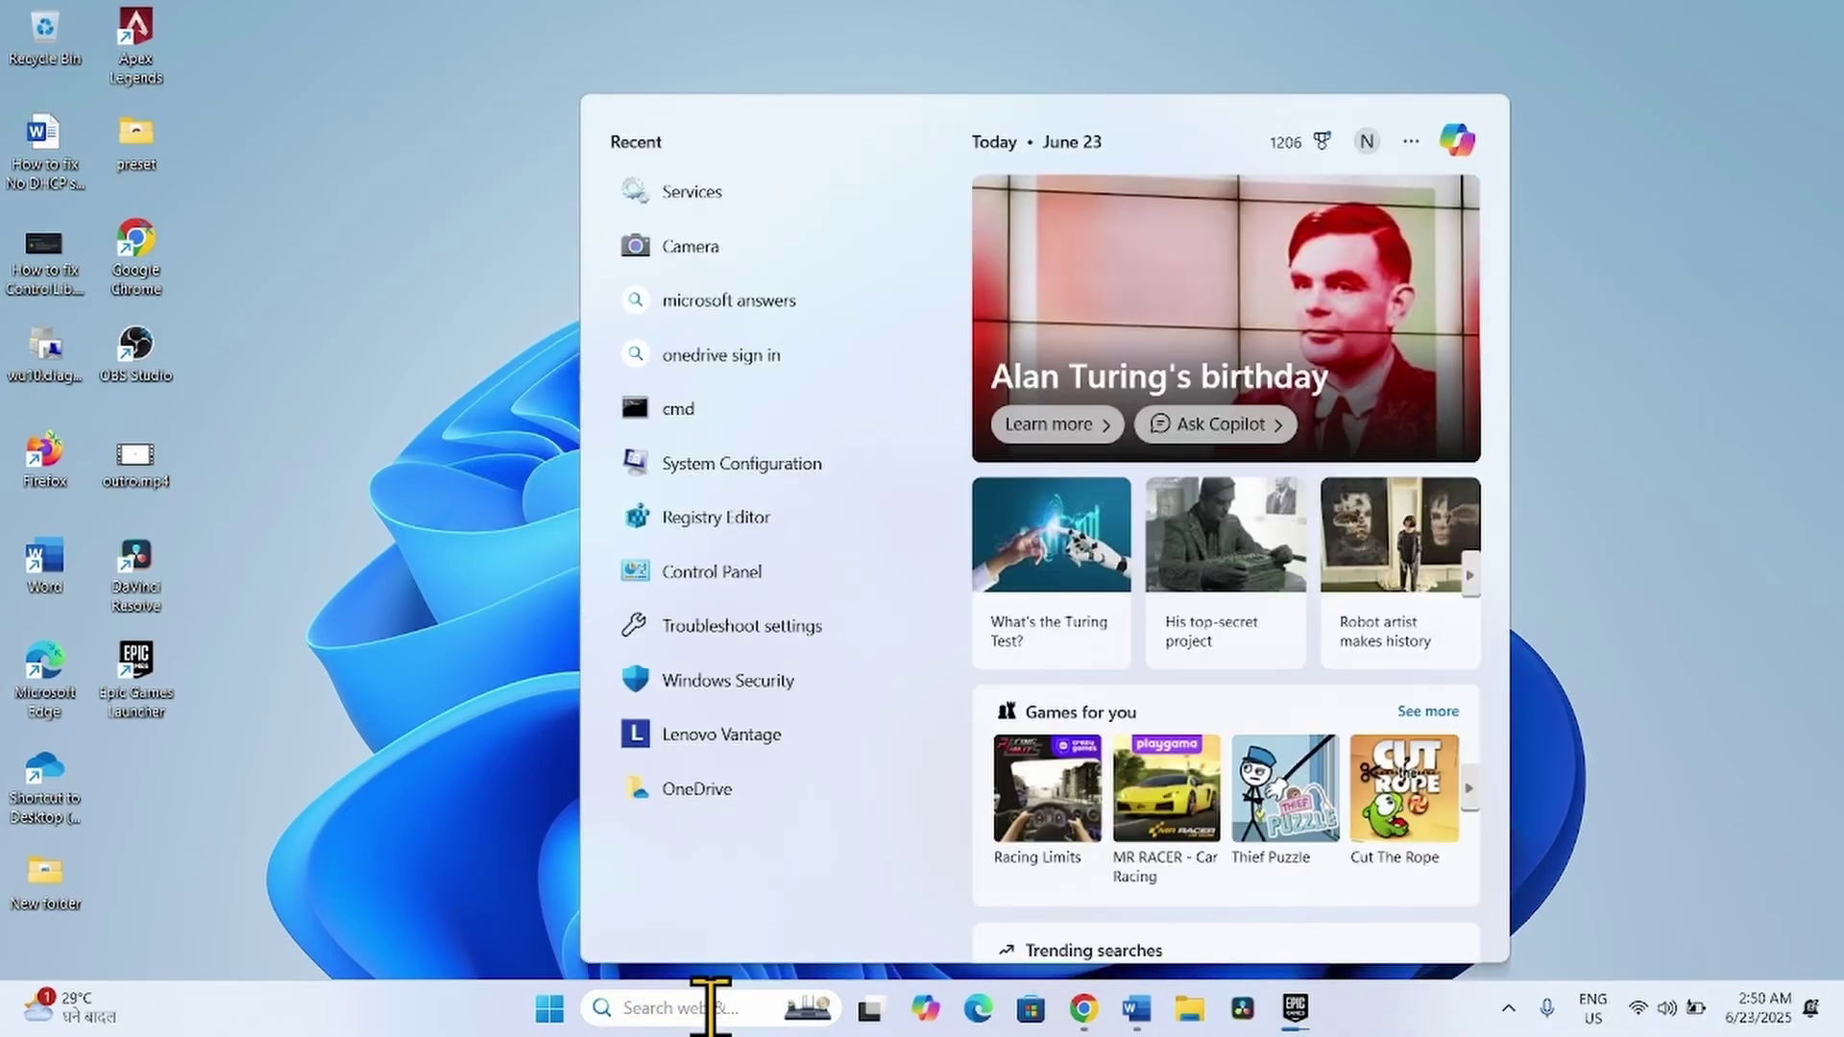
text(cmd)
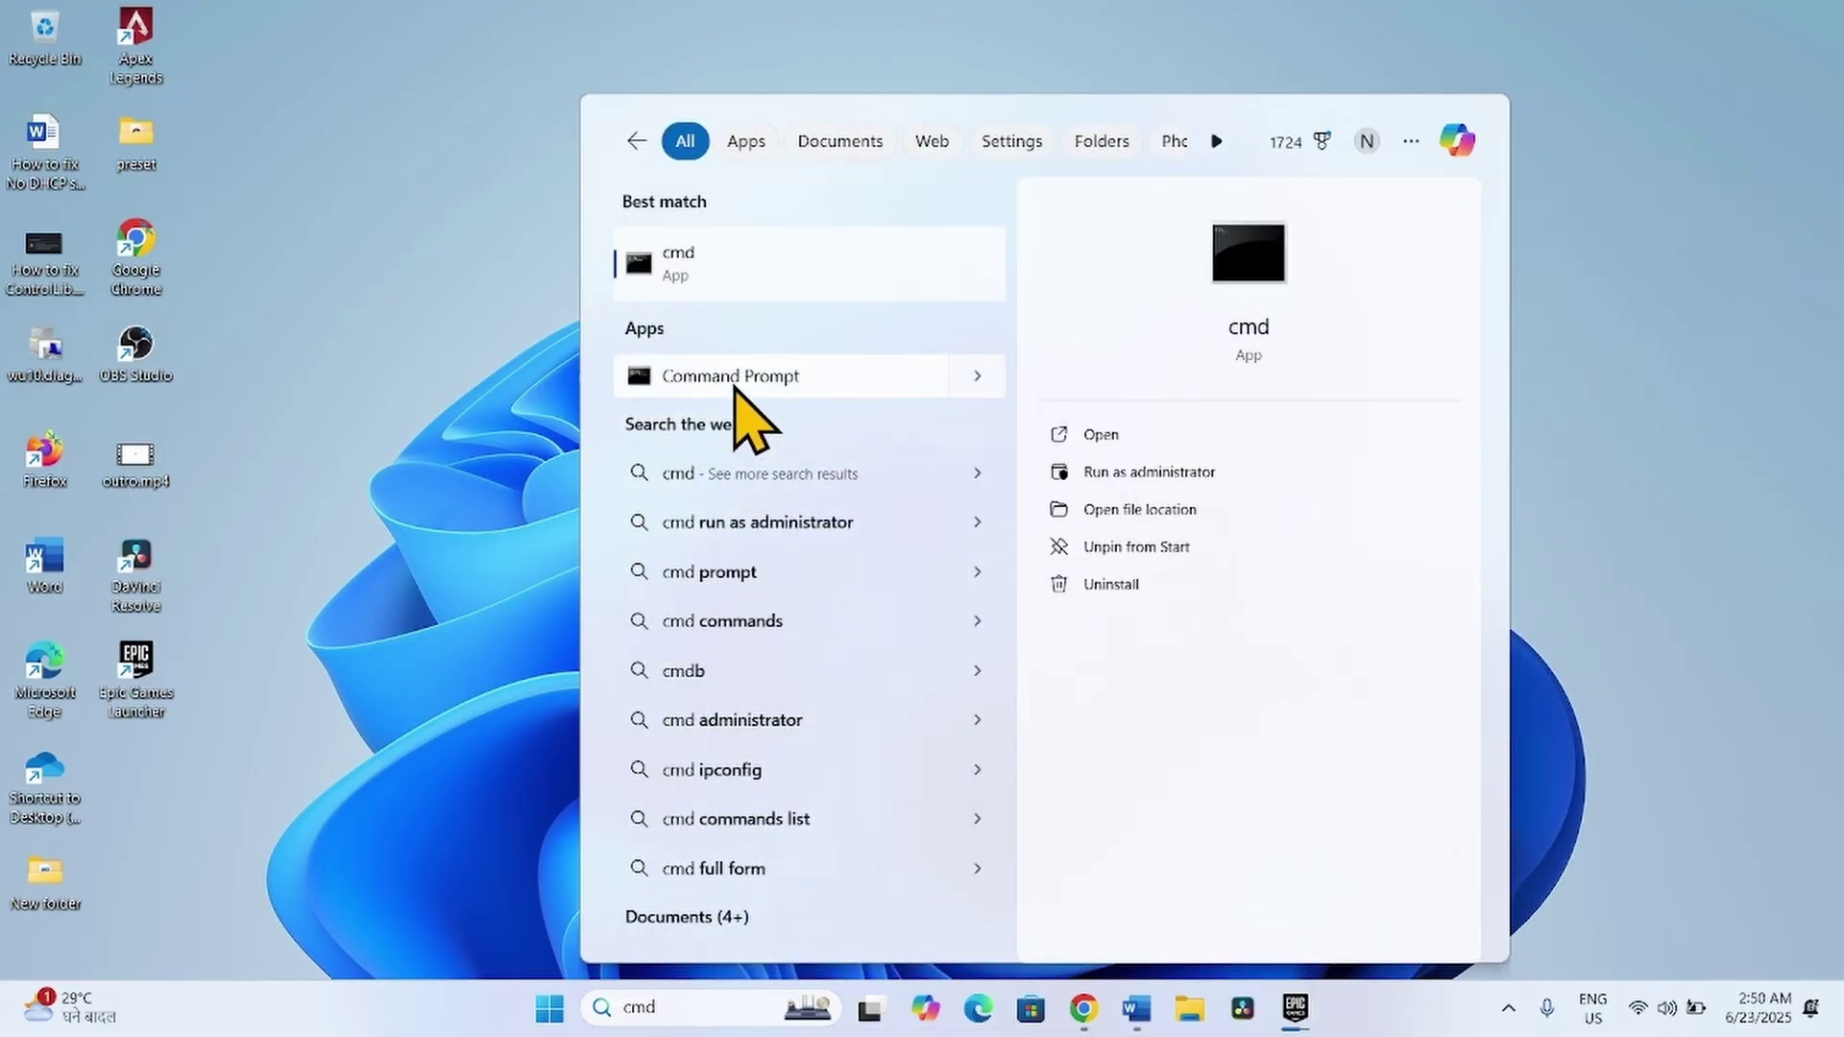
right_click(737, 386)
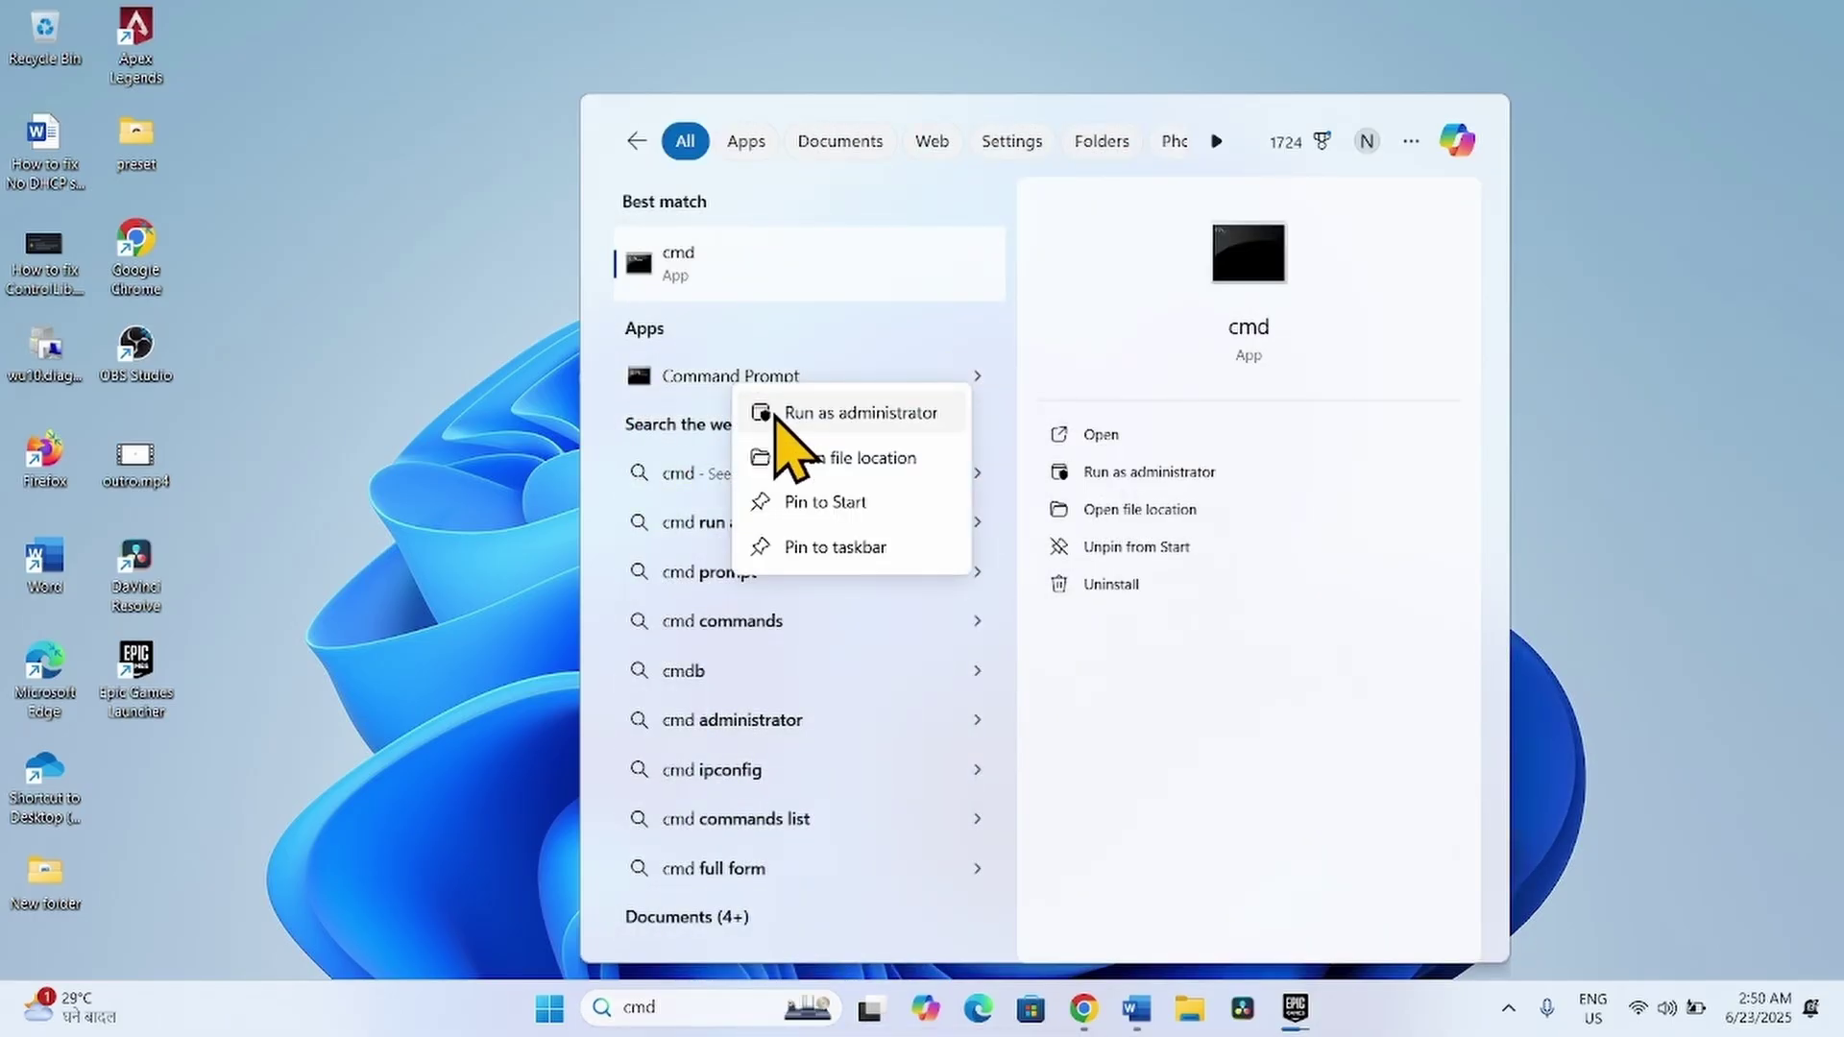
click(776, 413)
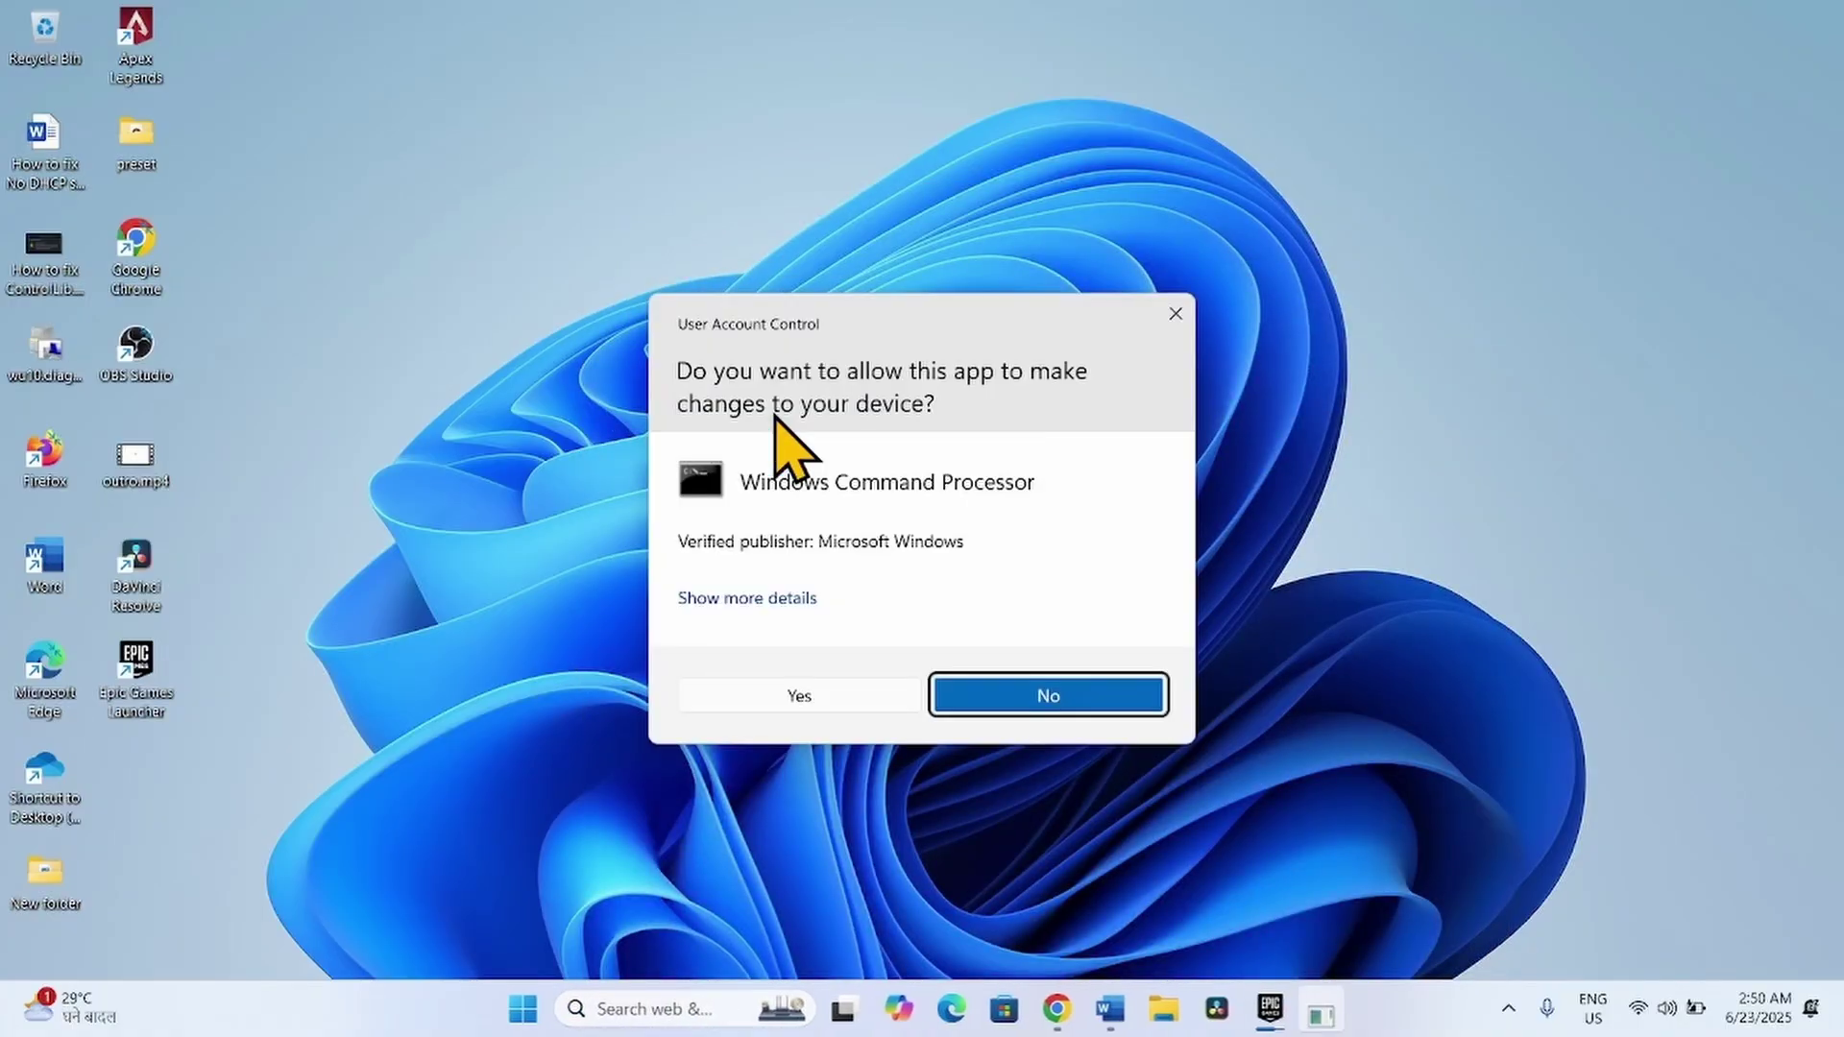
click(790, 694)
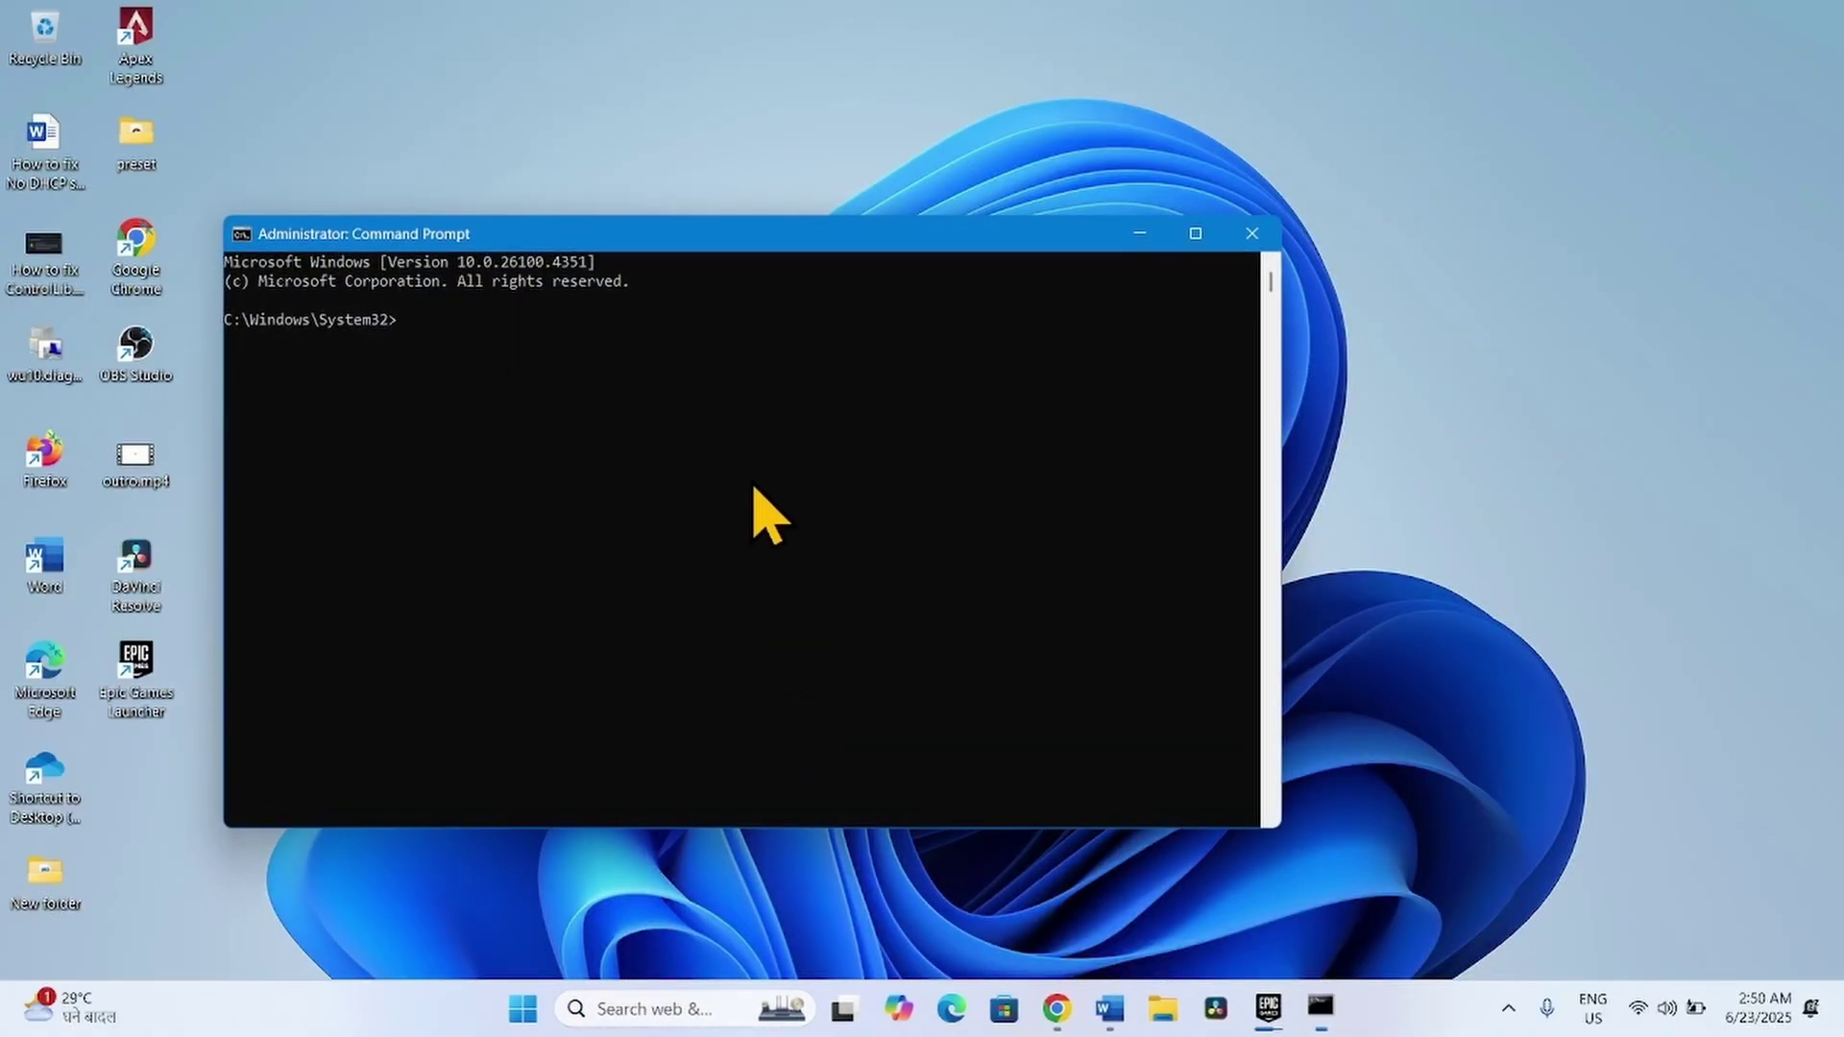
Step: Move the Command Prompt window aside and open Notepad with the list of network reset commands beside it
drag(842, 241, 723, 183)
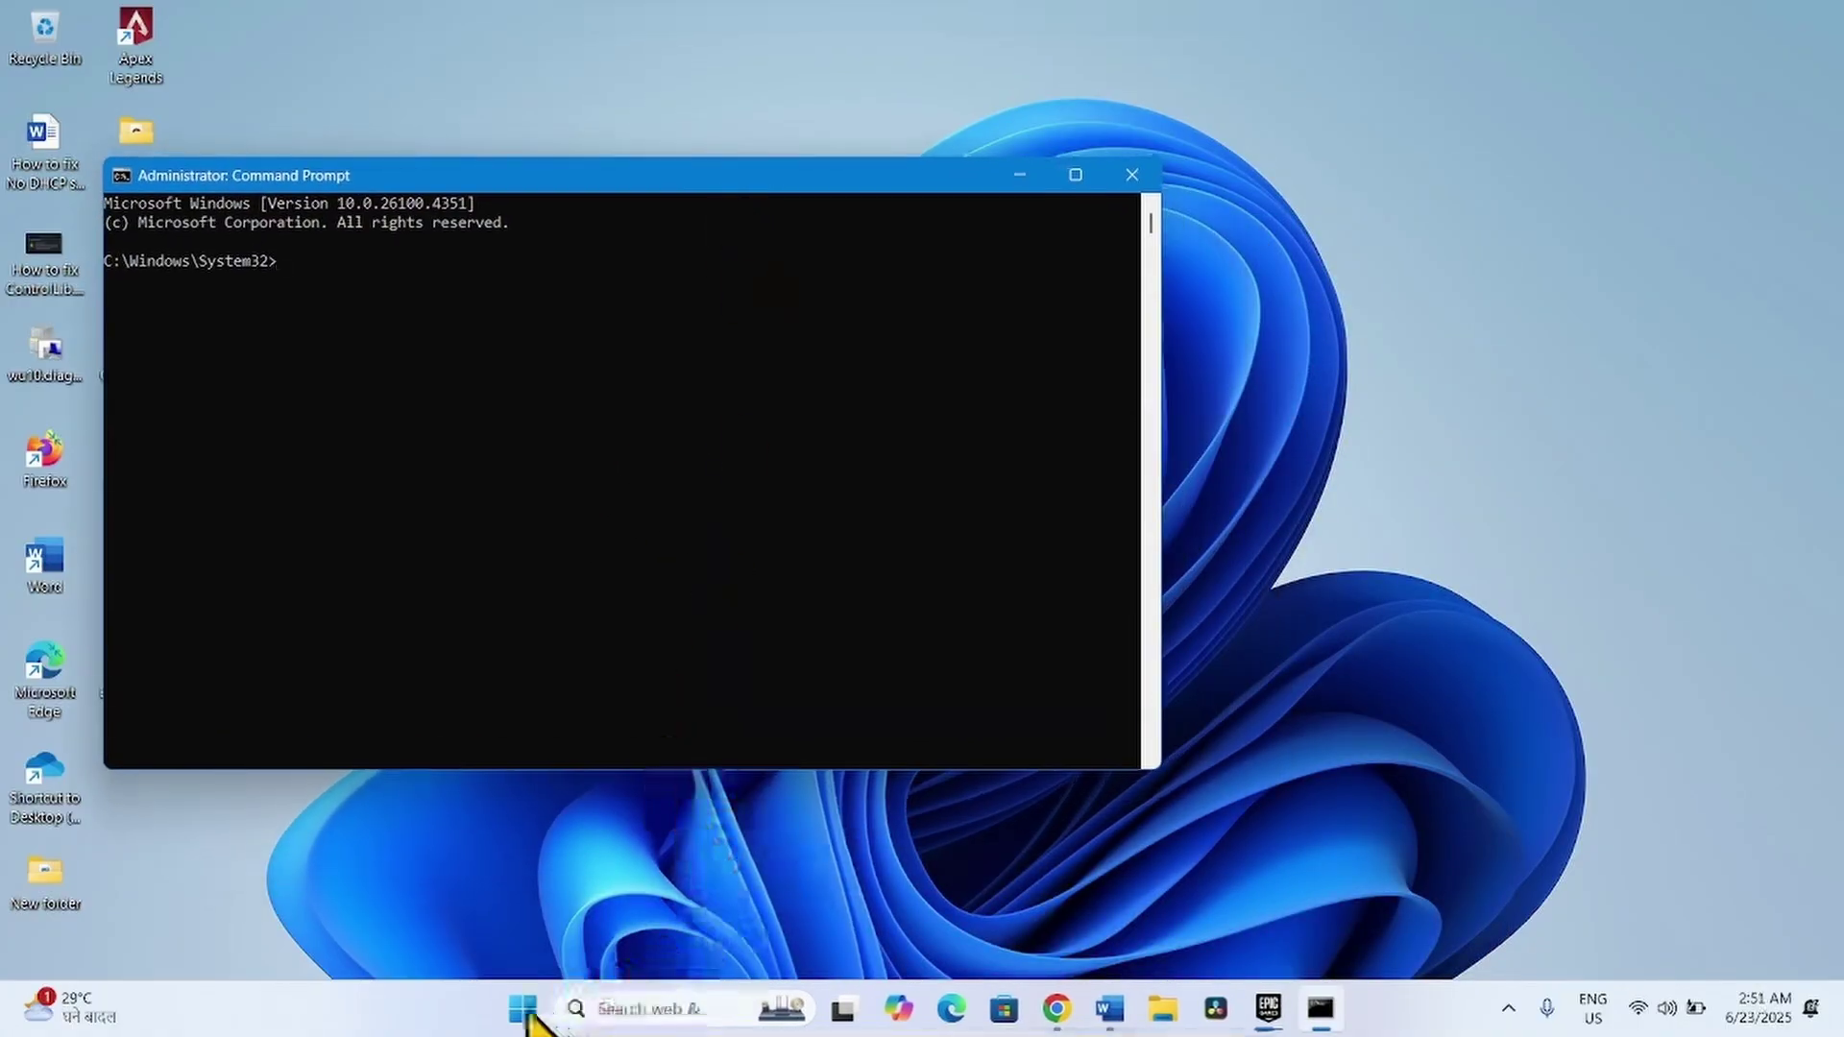
click(525, 1008)
click(755, 524)
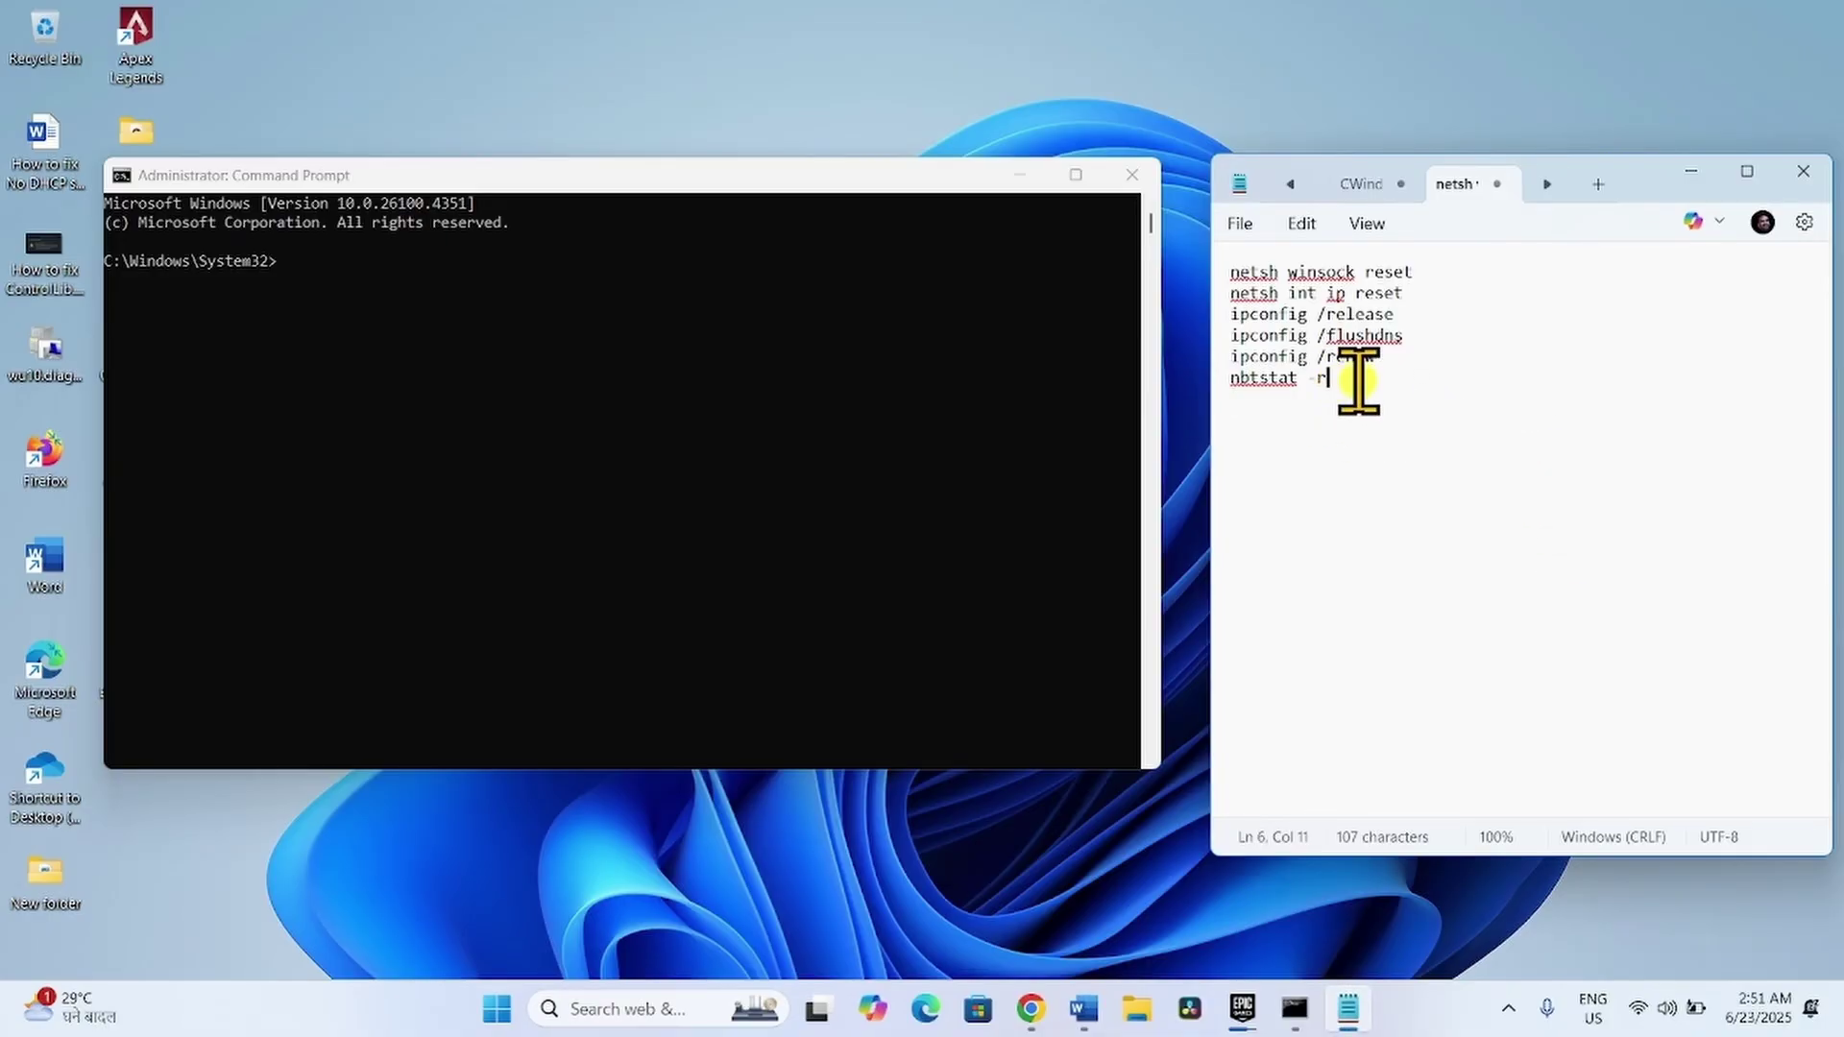
Step: Copy "netsh winsock reset" from the Notepad list and run it in the administrator Command Prompt
drag(1358, 379, 1214, 272)
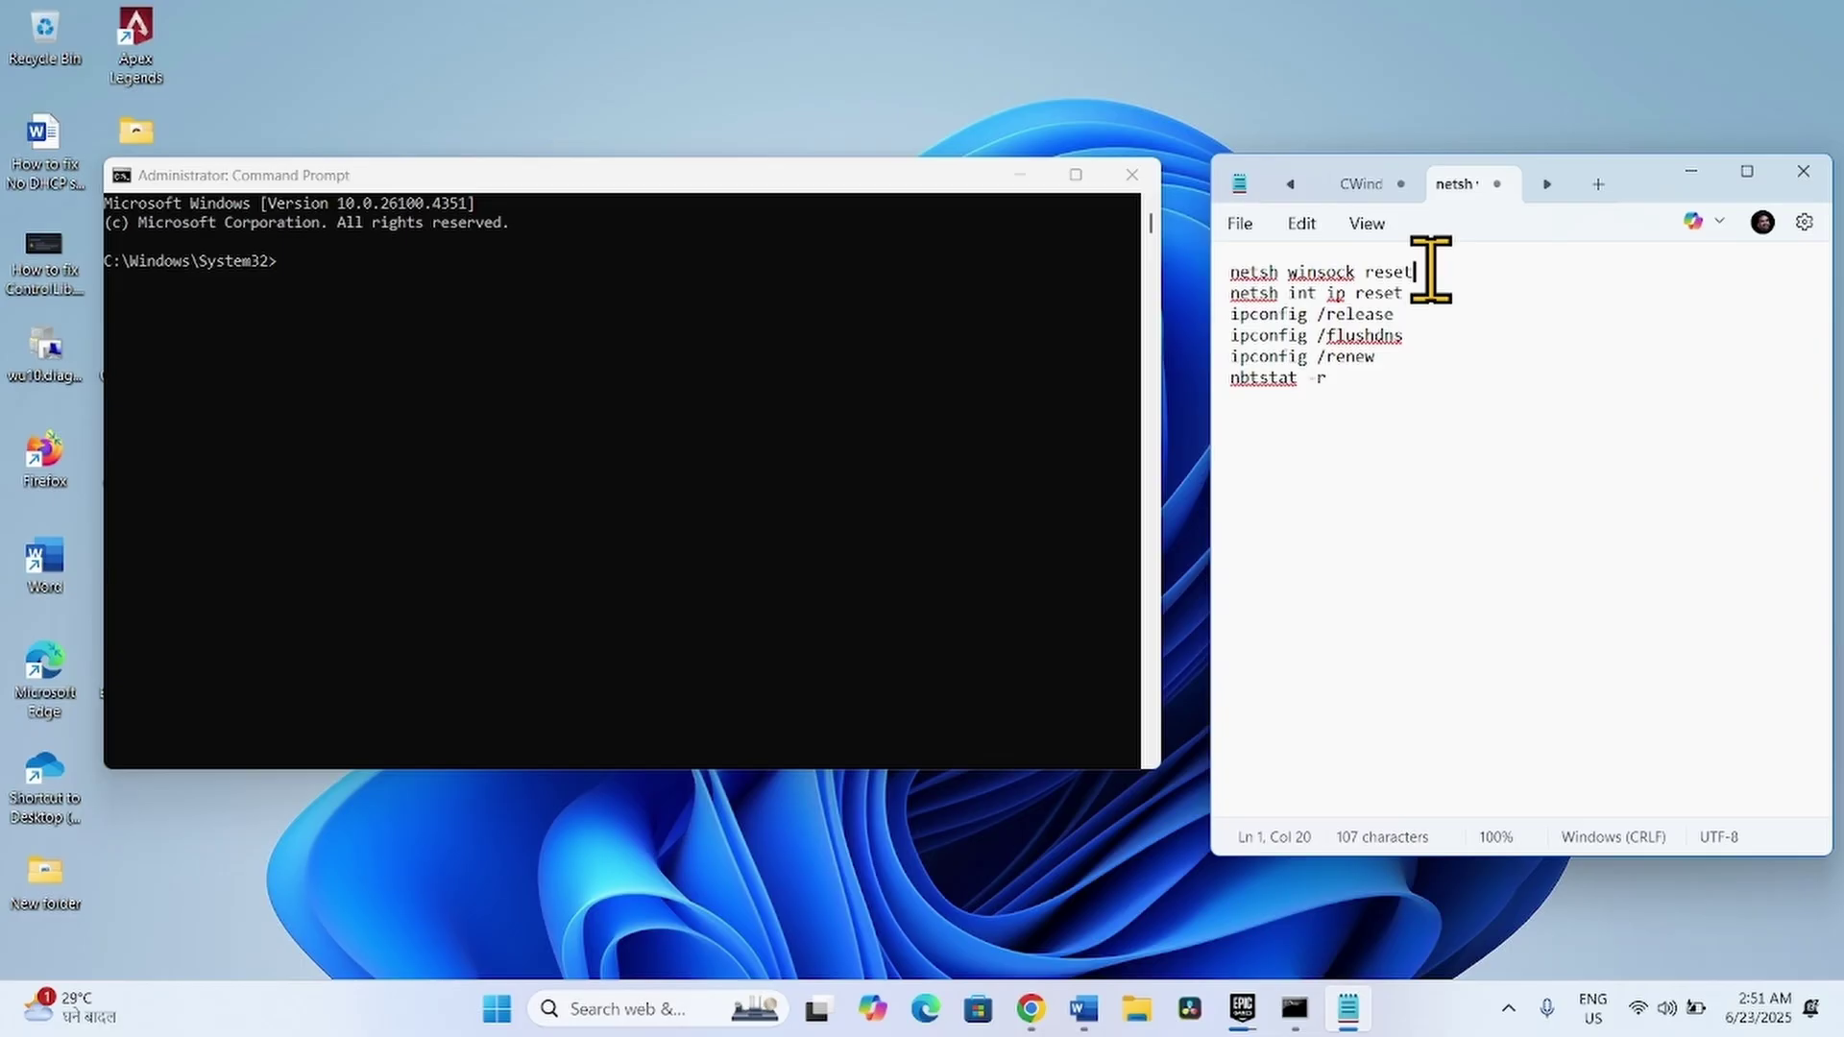
drag(1432, 272, 1220, 272)
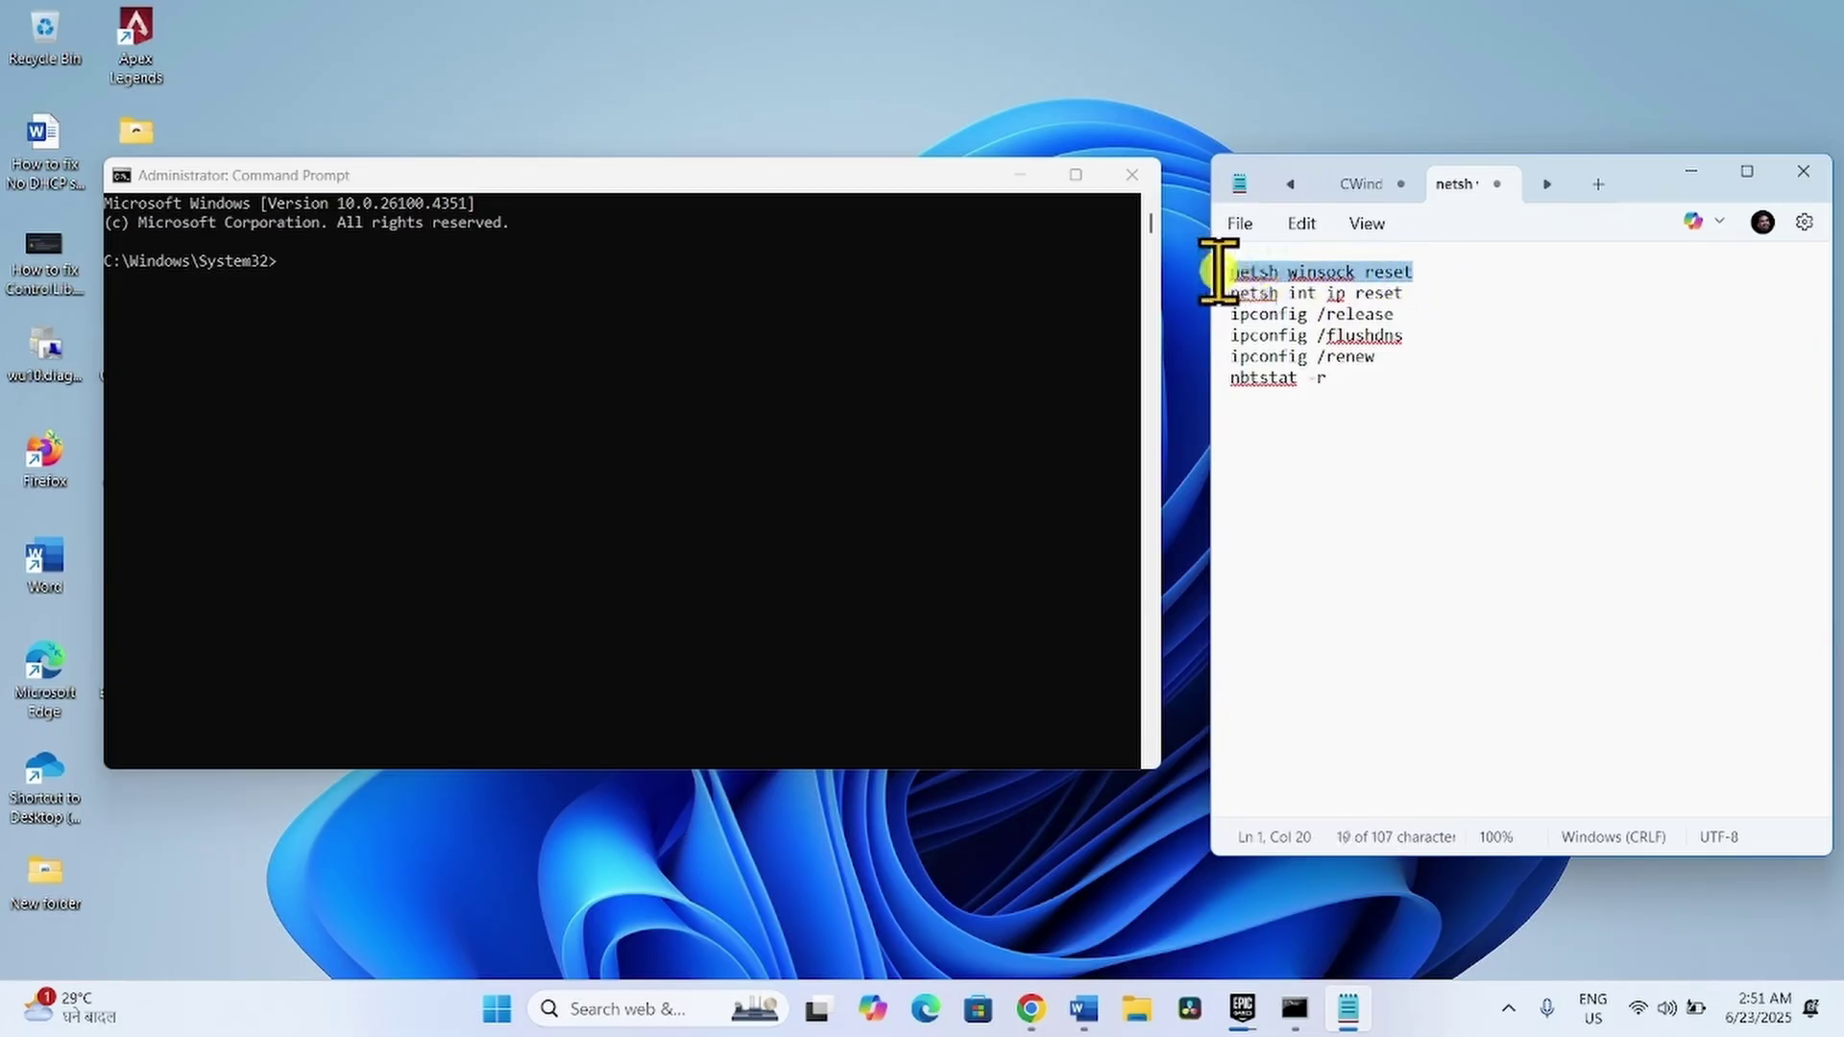
right_click(1249, 272)
click(1310, 396)
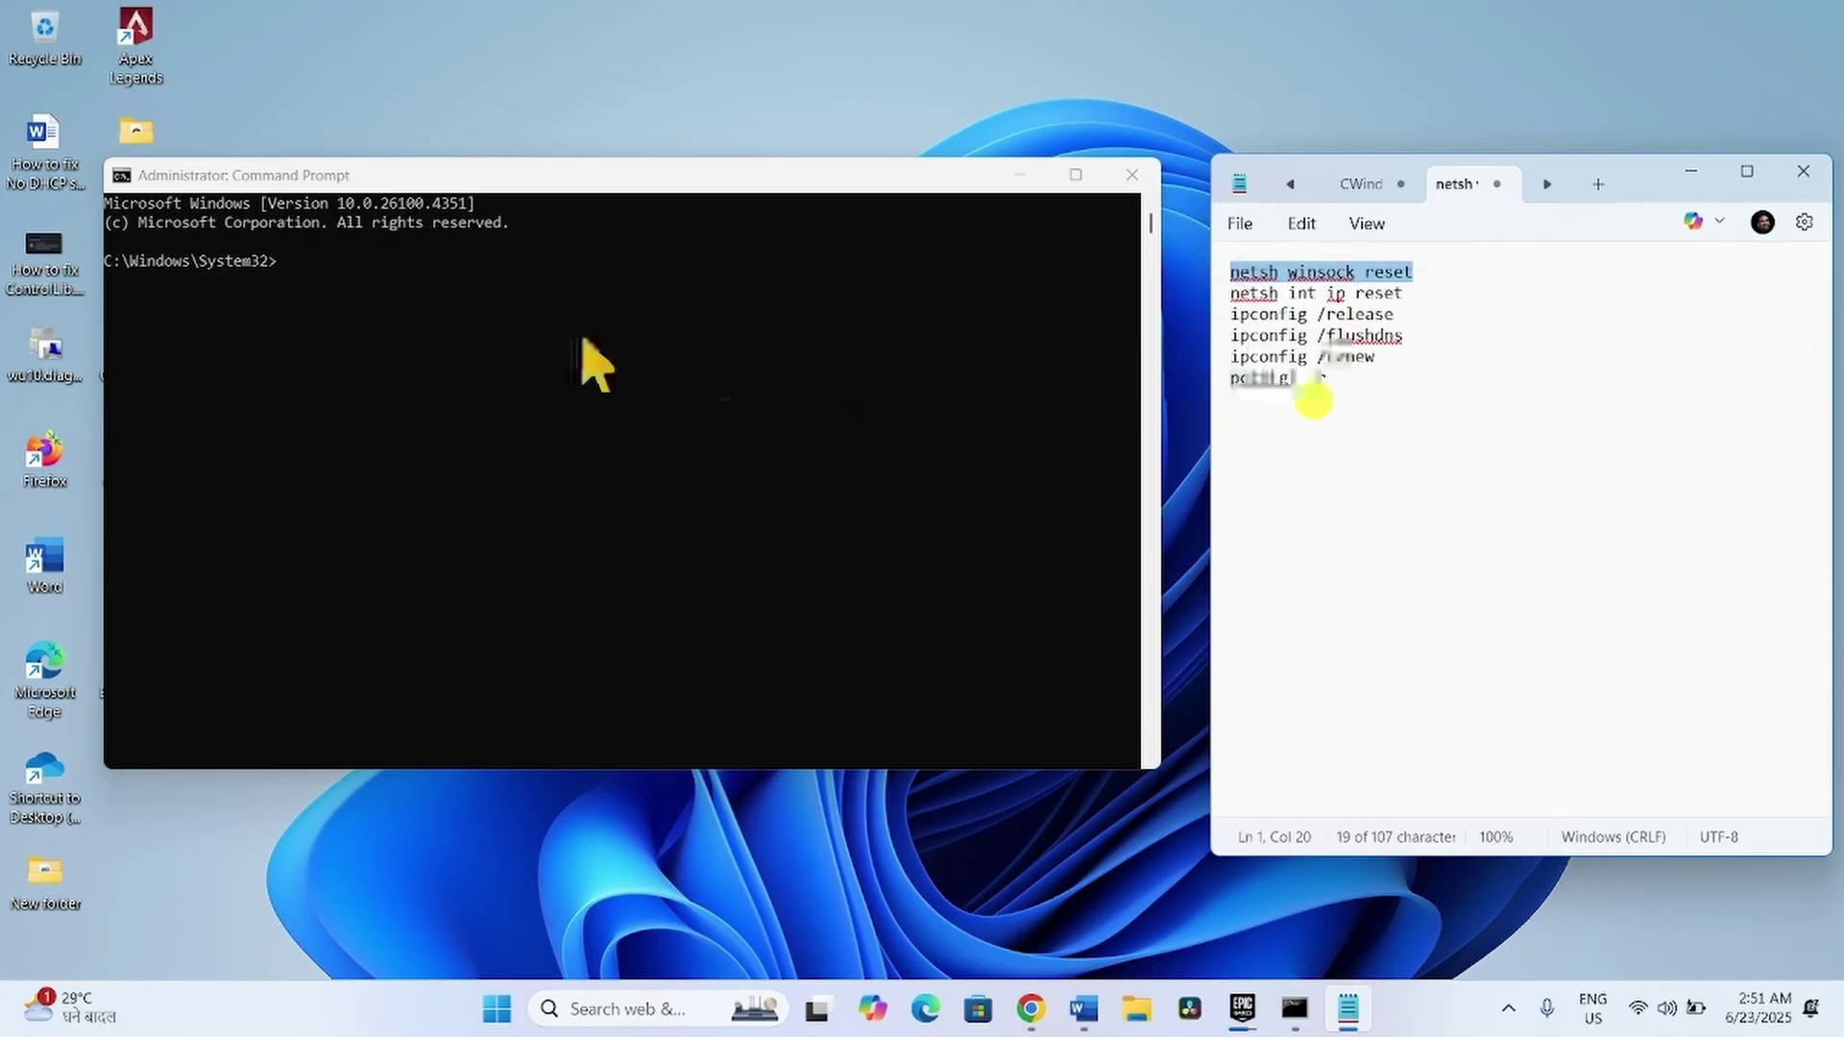
right_click(326, 289)
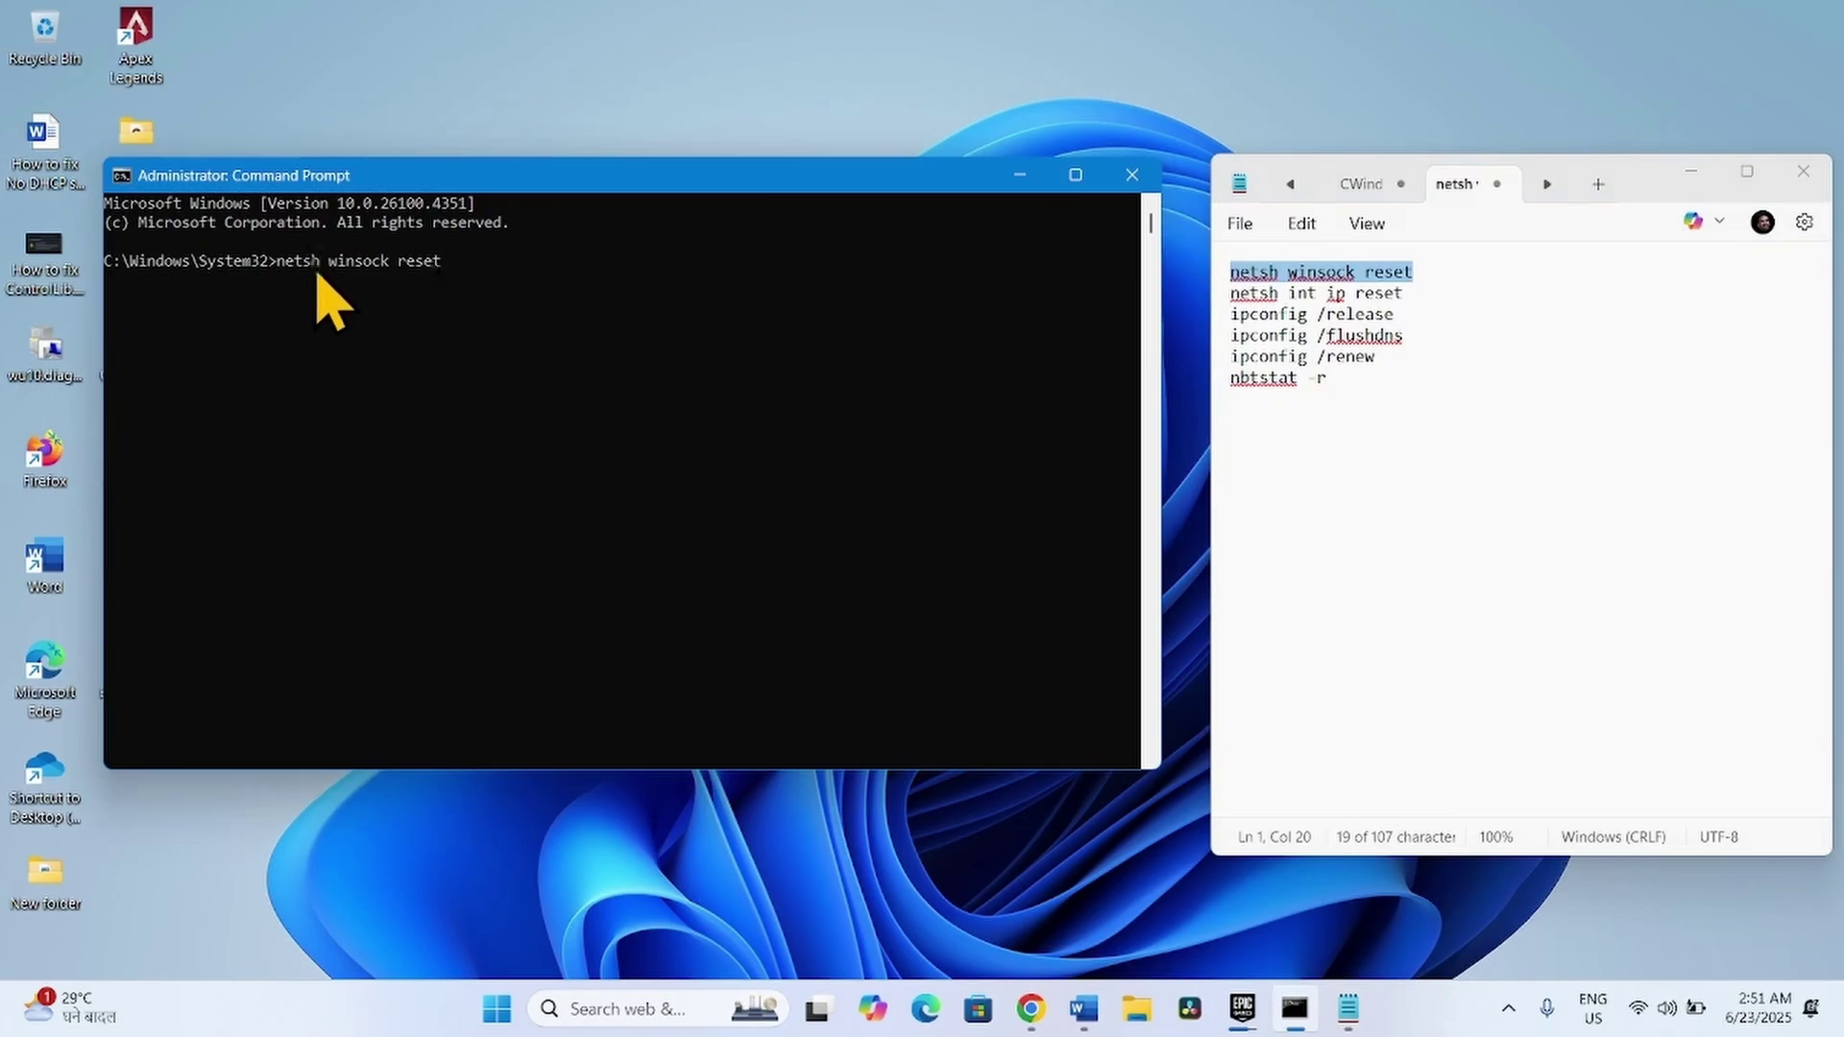
key(Return)
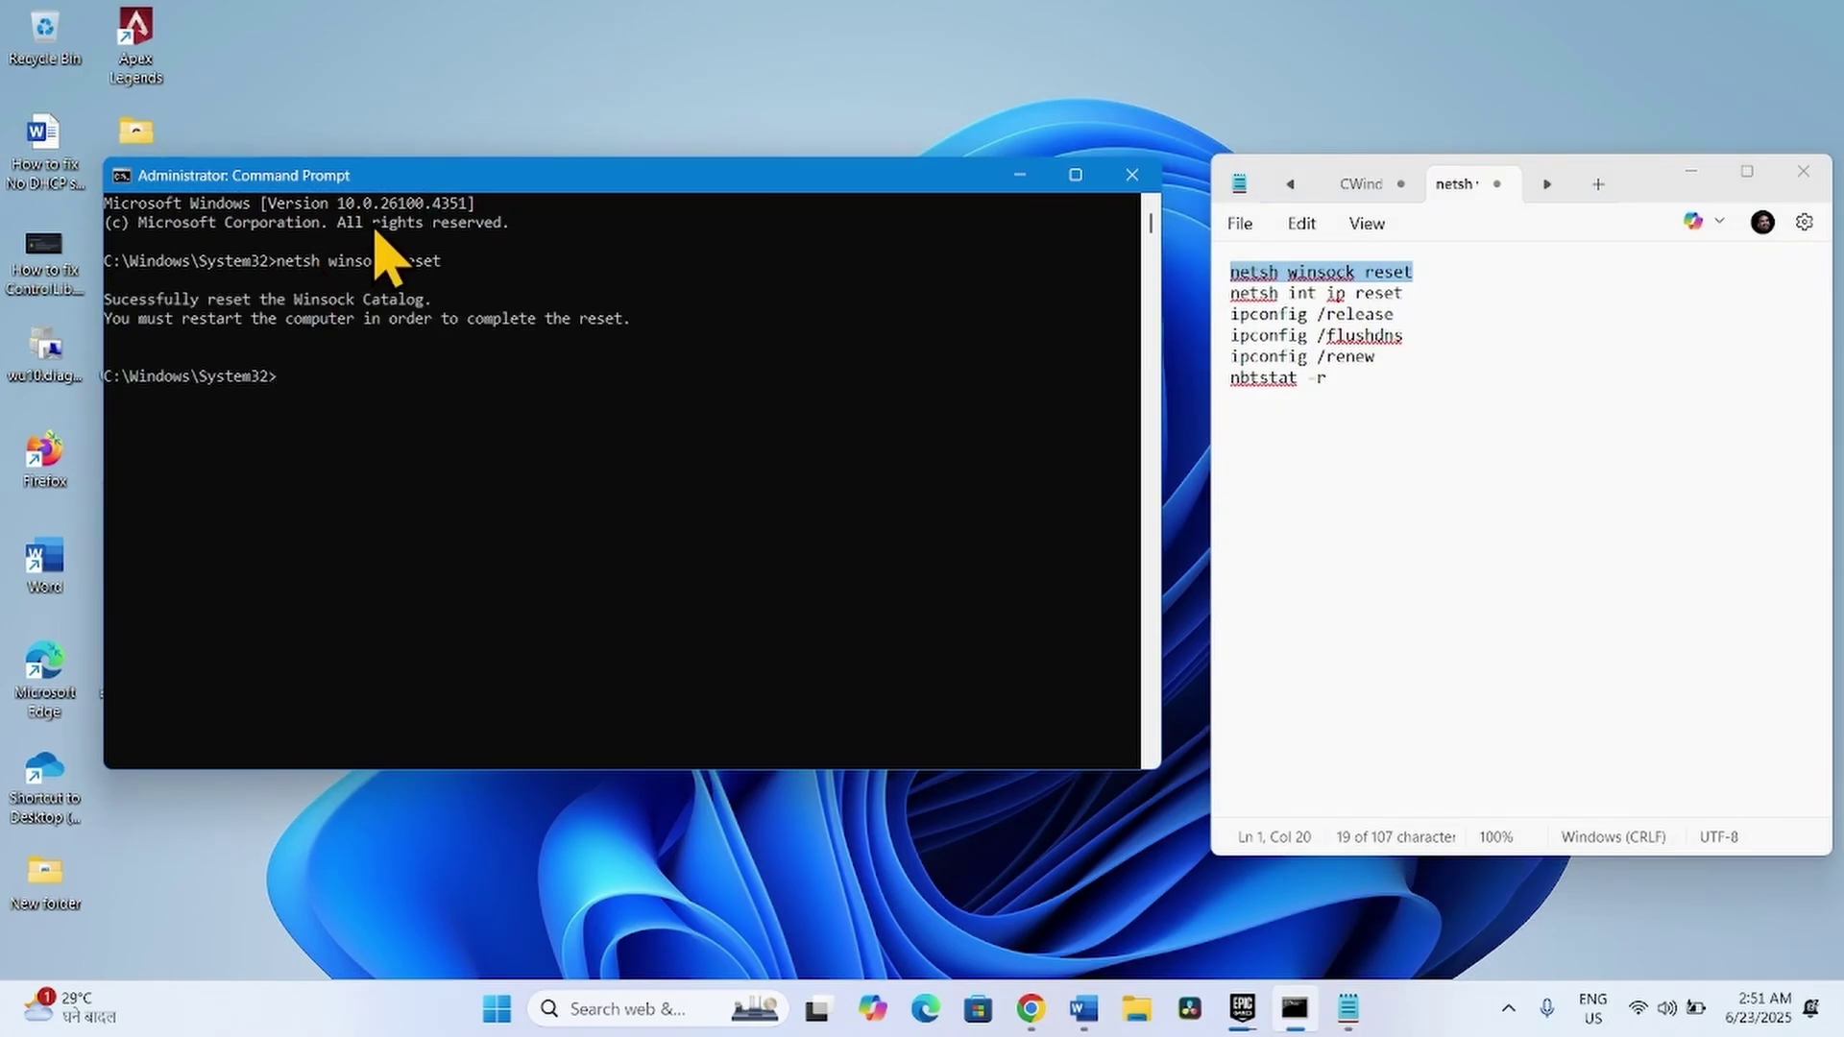
Step: Copy "netsh int ip reset" from the Notepad list and run it in Command Prompt
click(1410, 294)
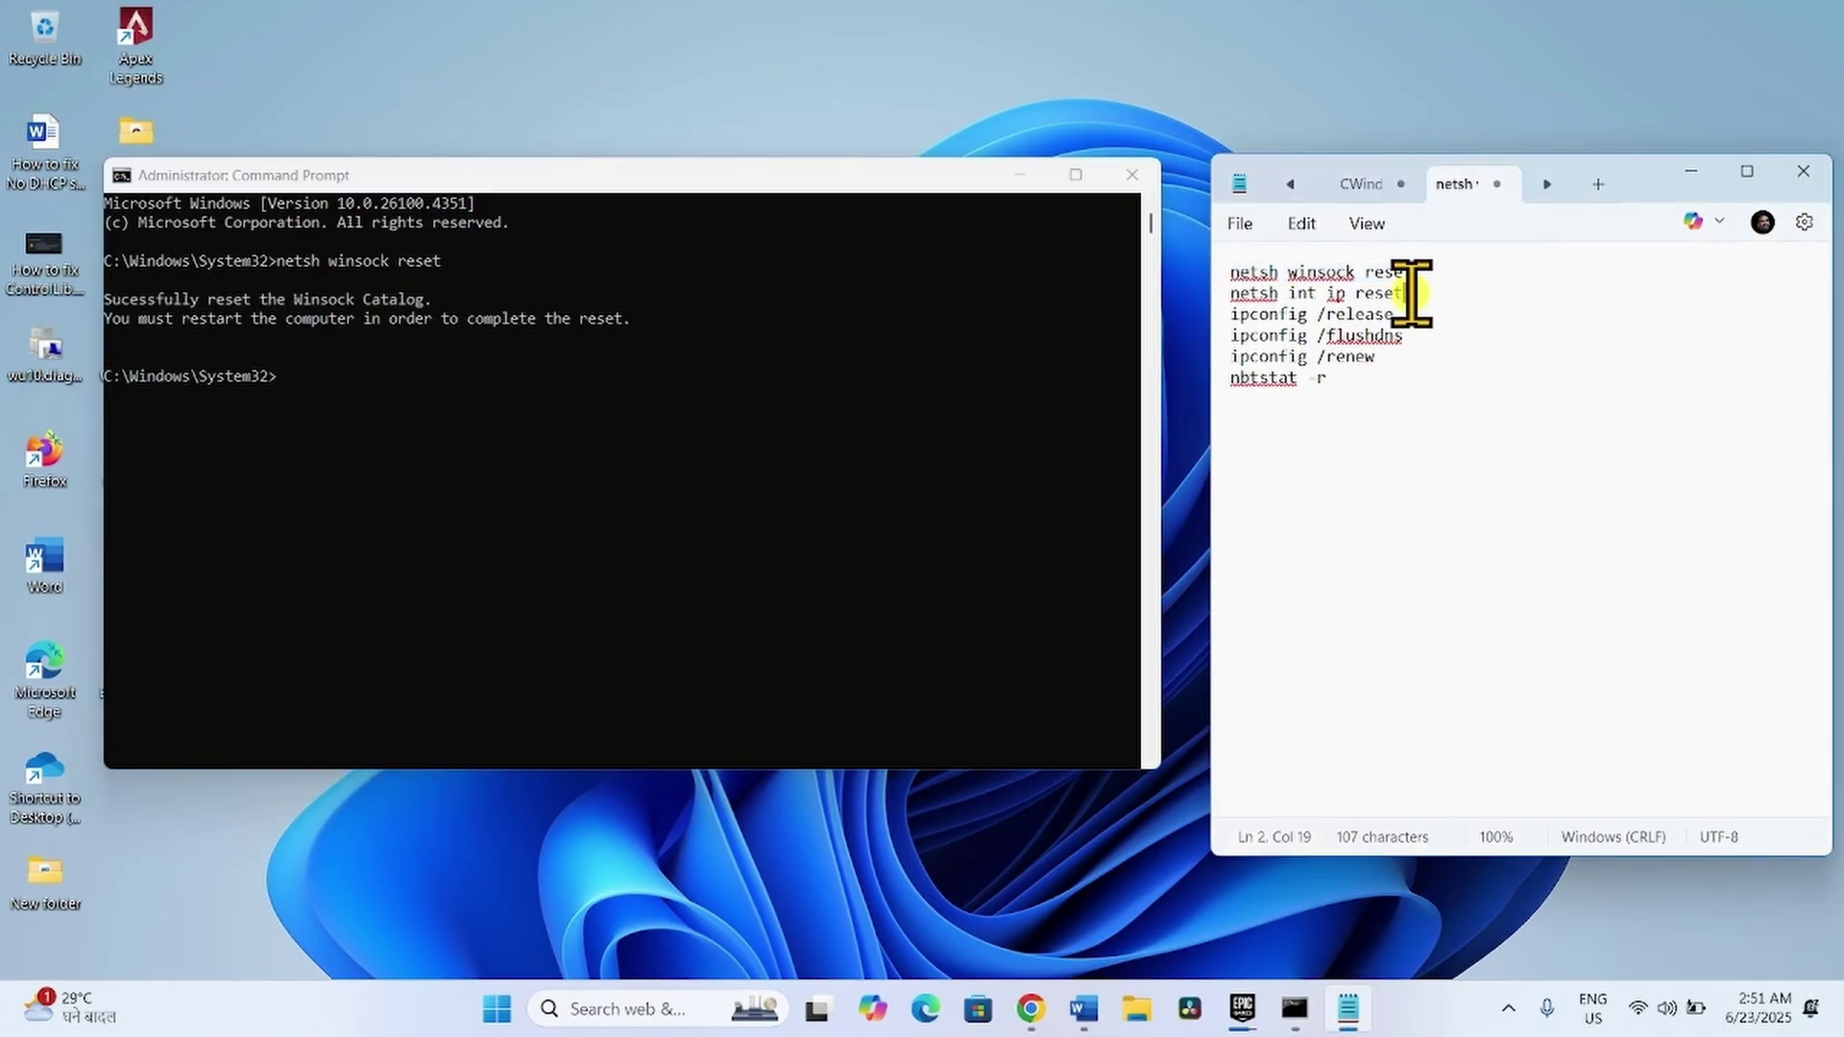
drag(1410, 294, 1224, 296)
right_click(1248, 292)
click(1291, 416)
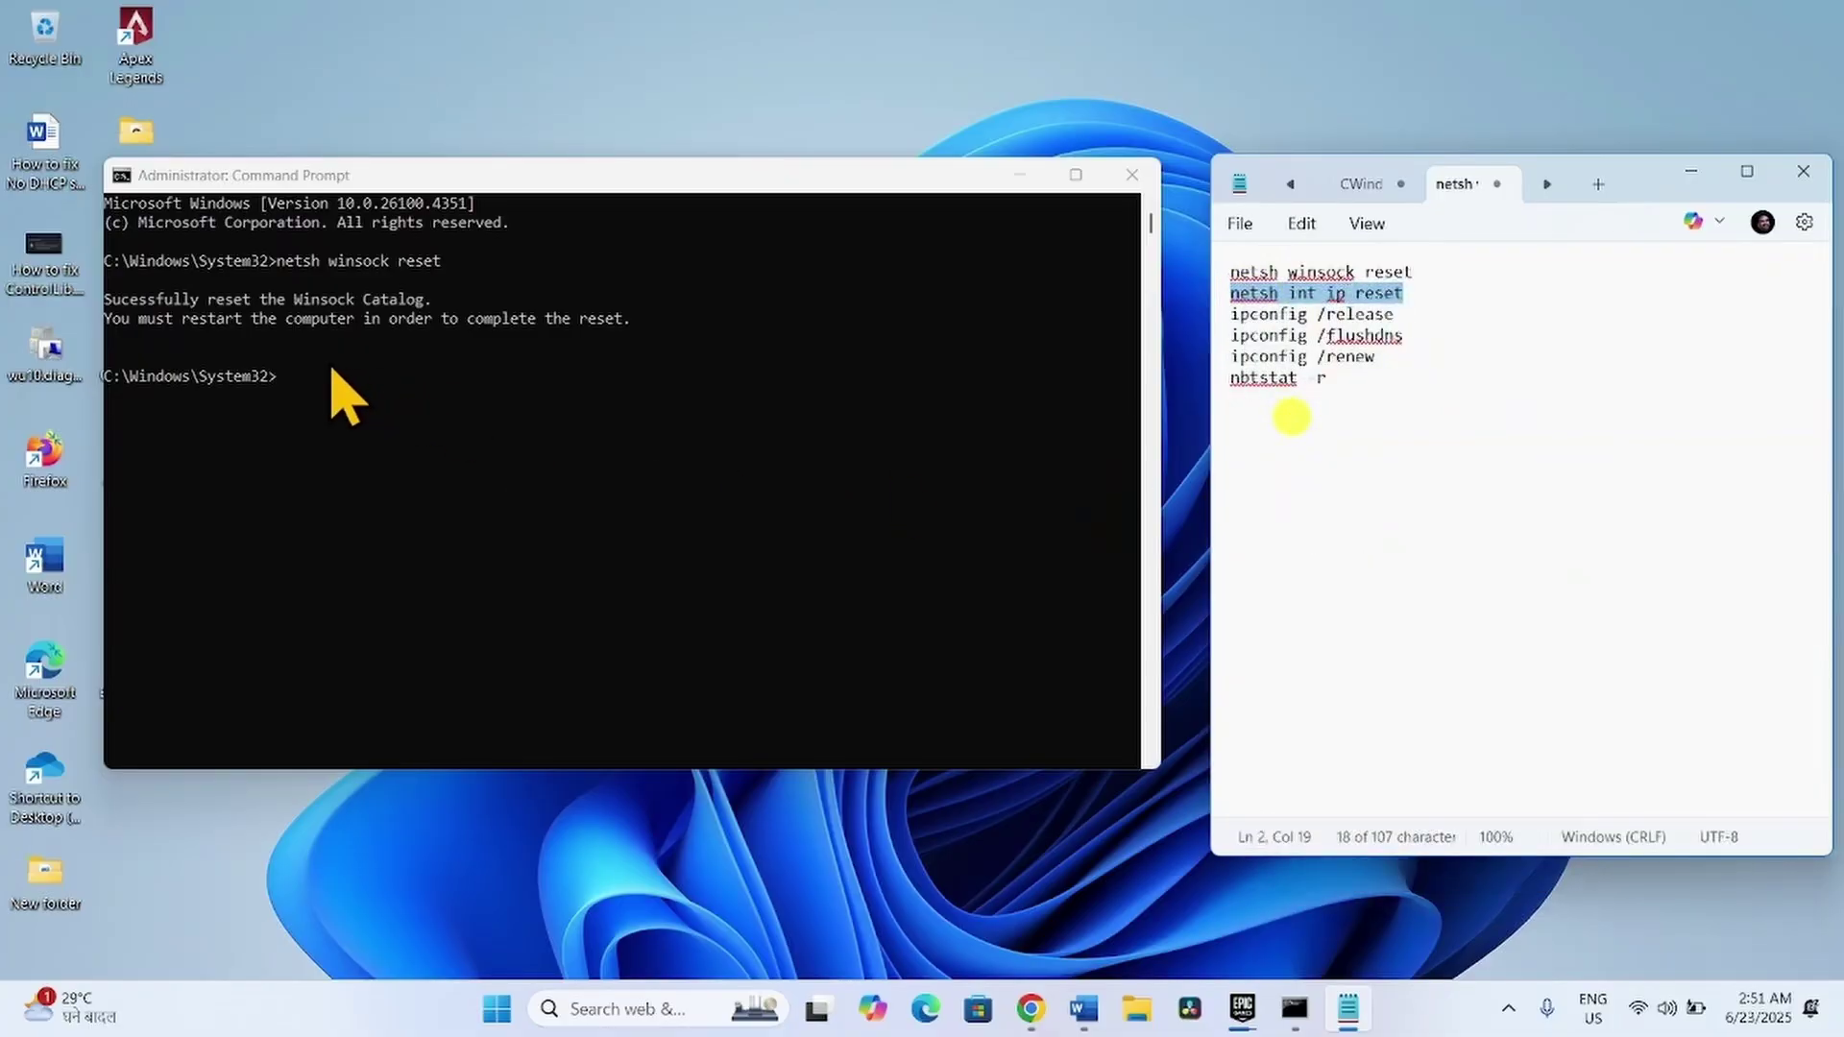
click(313, 383)
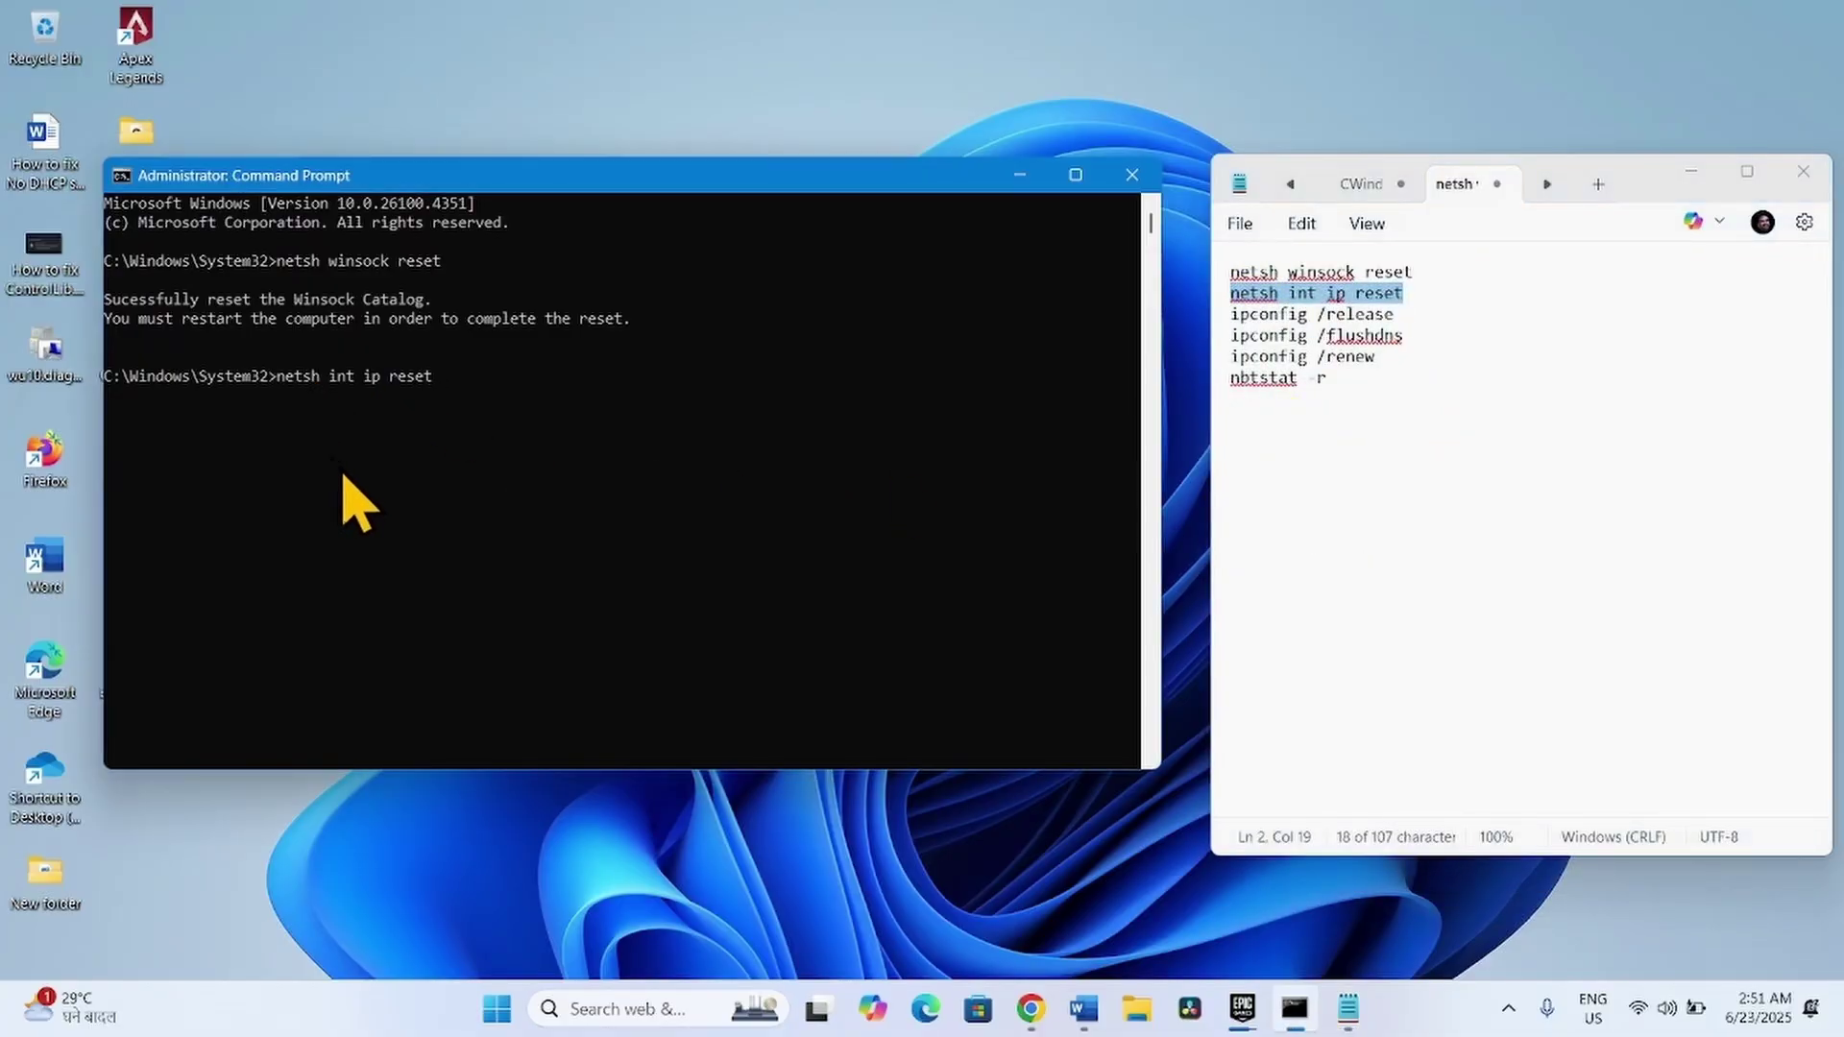
key(Return)
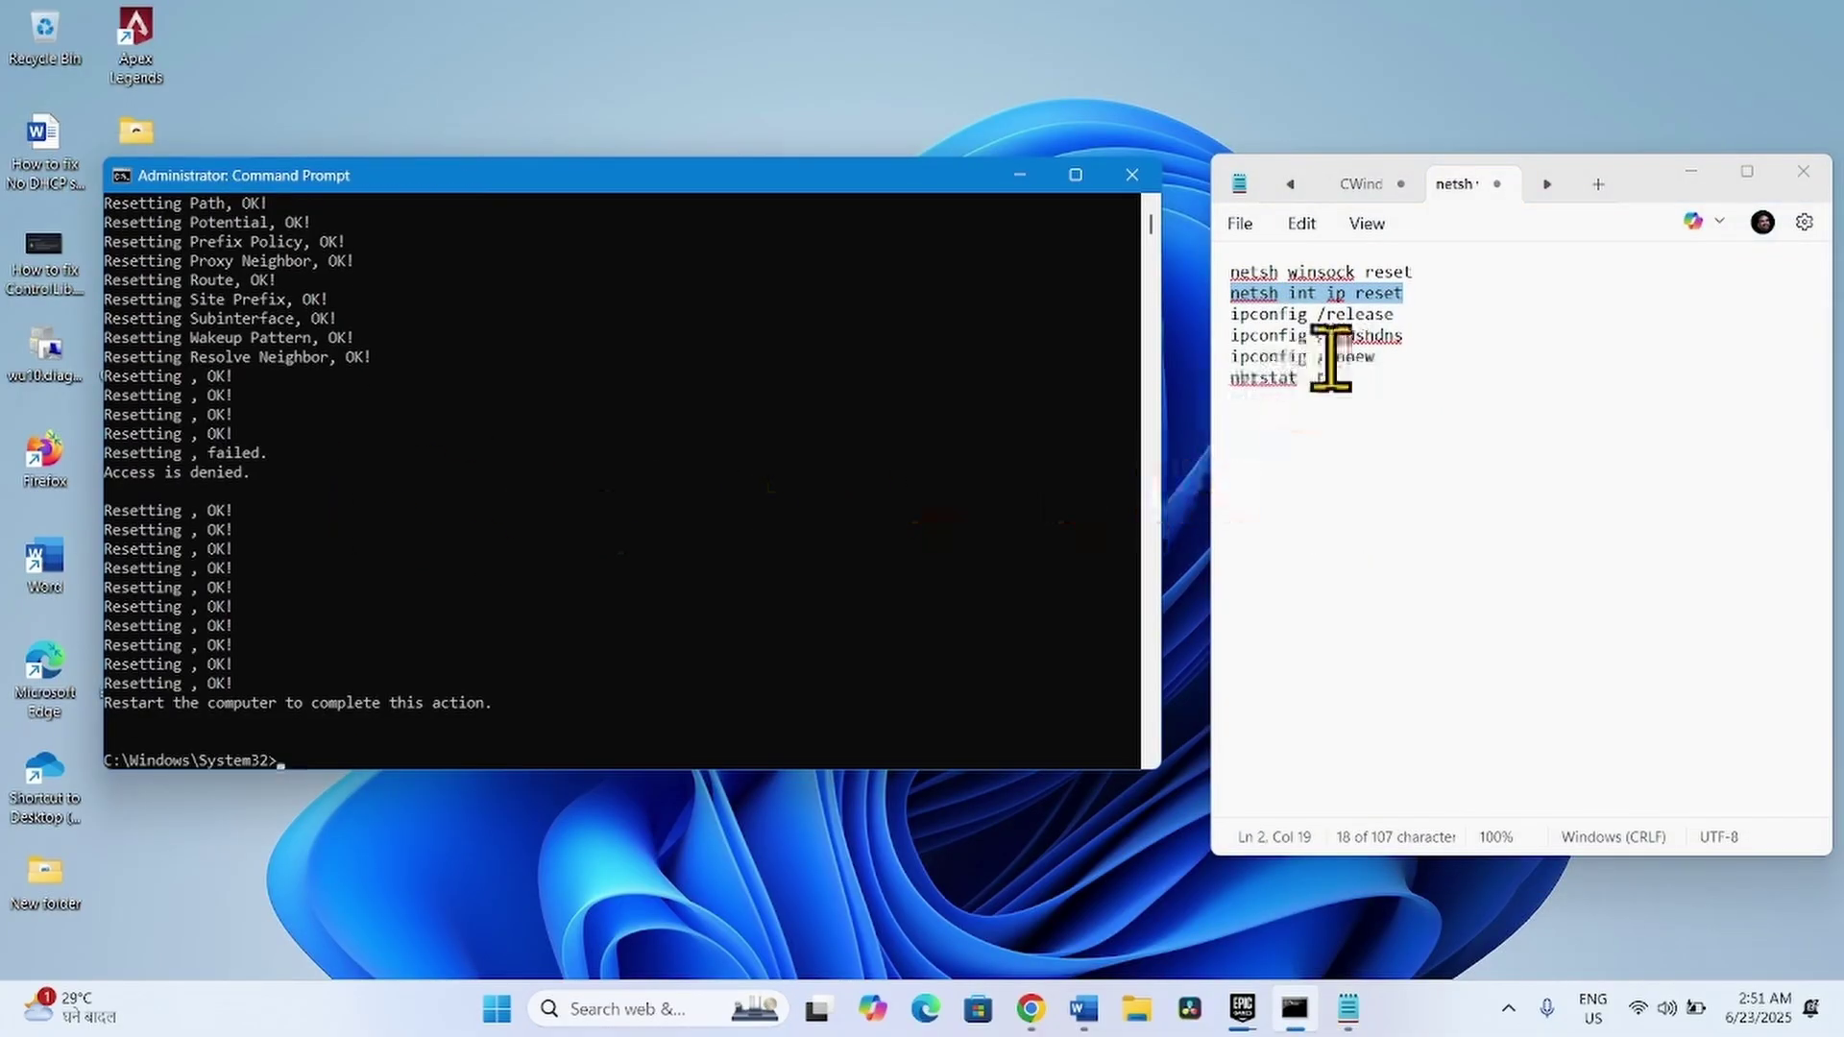
Step: Copy "ipconfig /release" from the Notepad list and run it in Command Prompt
drag(1394, 314, 1210, 313)
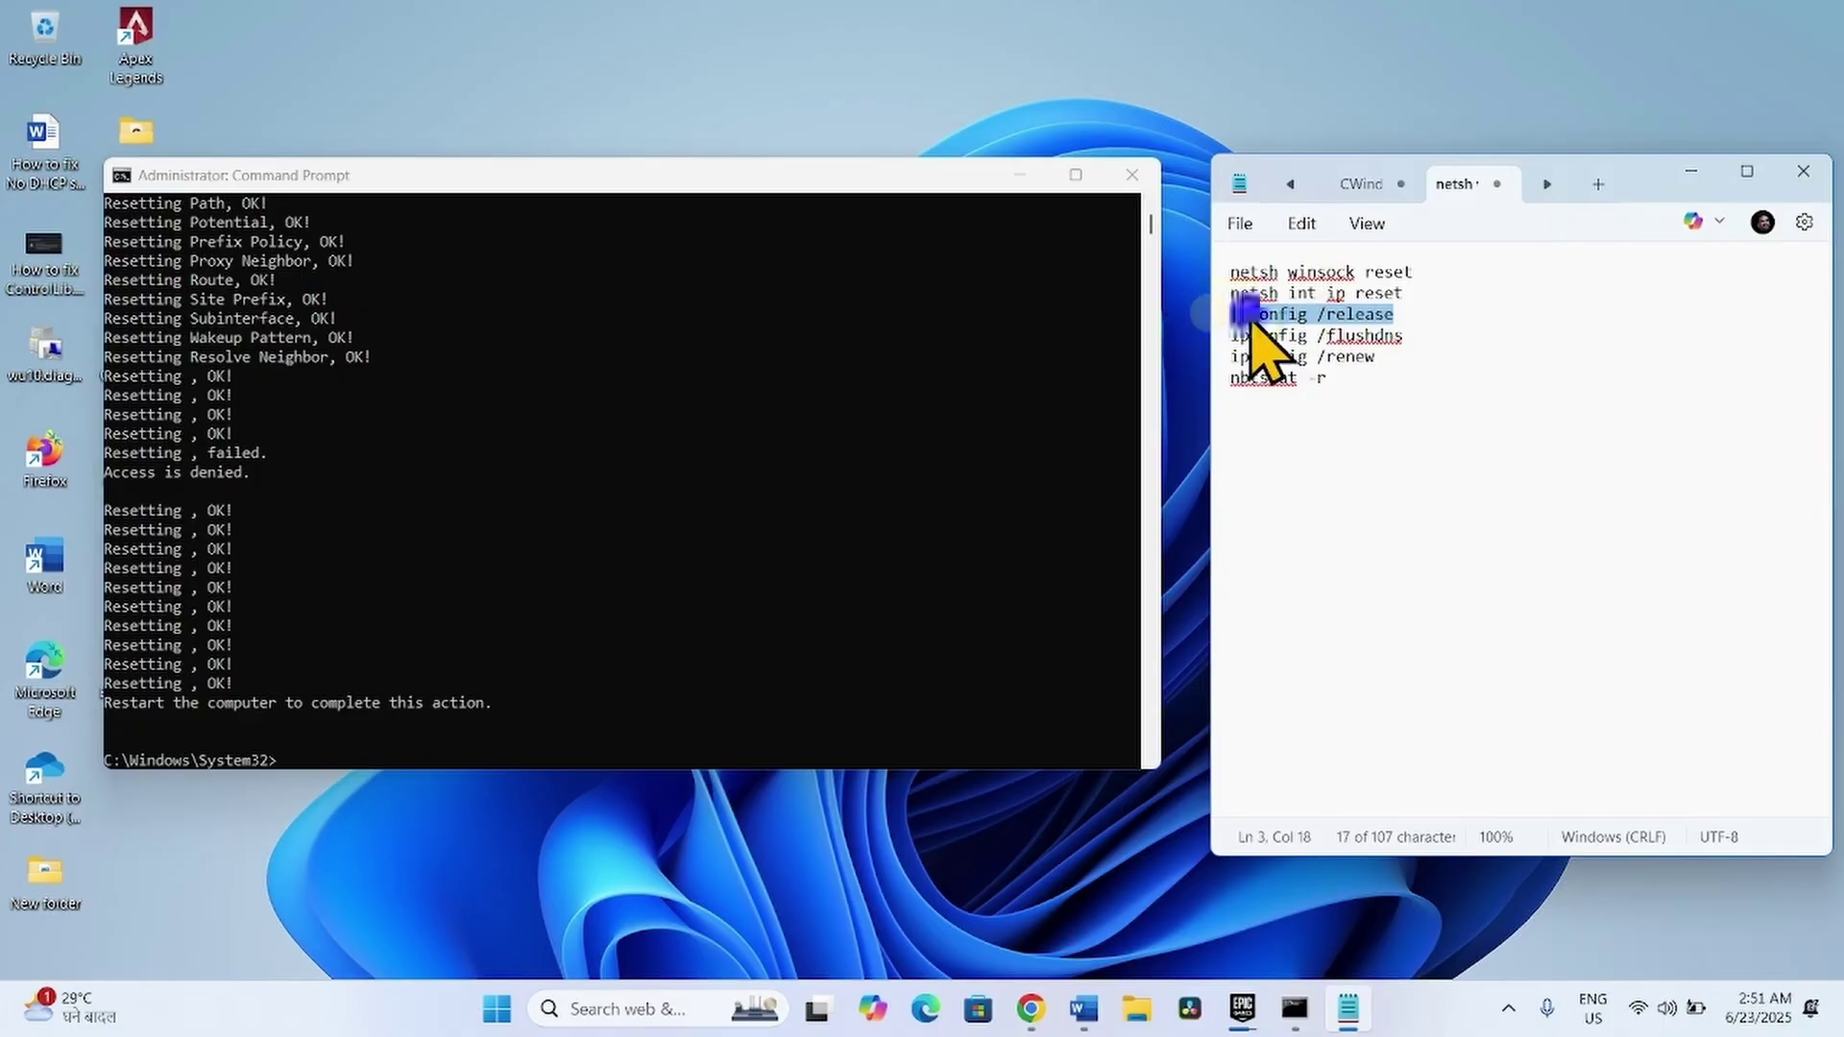
right_click(1252, 321)
click(1308, 444)
scroll(368, 608, down, 4)
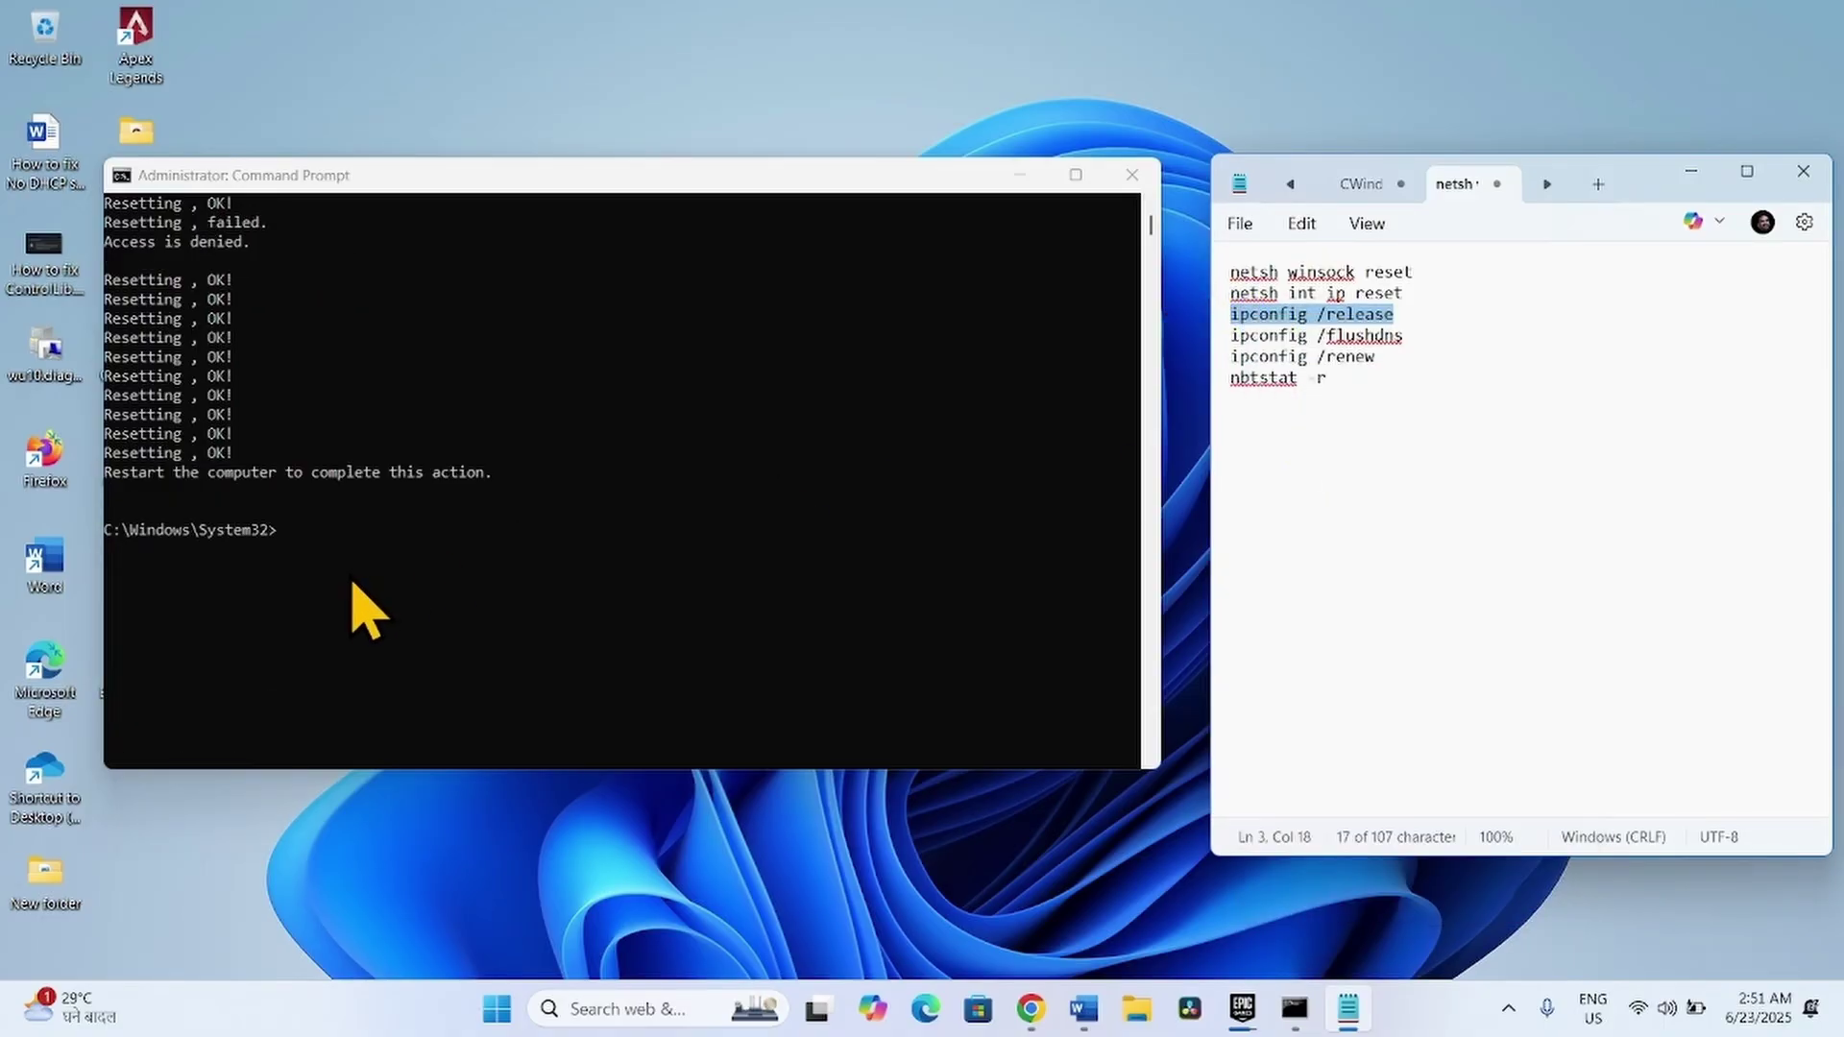
click(293, 535)
right_click(296, 538)
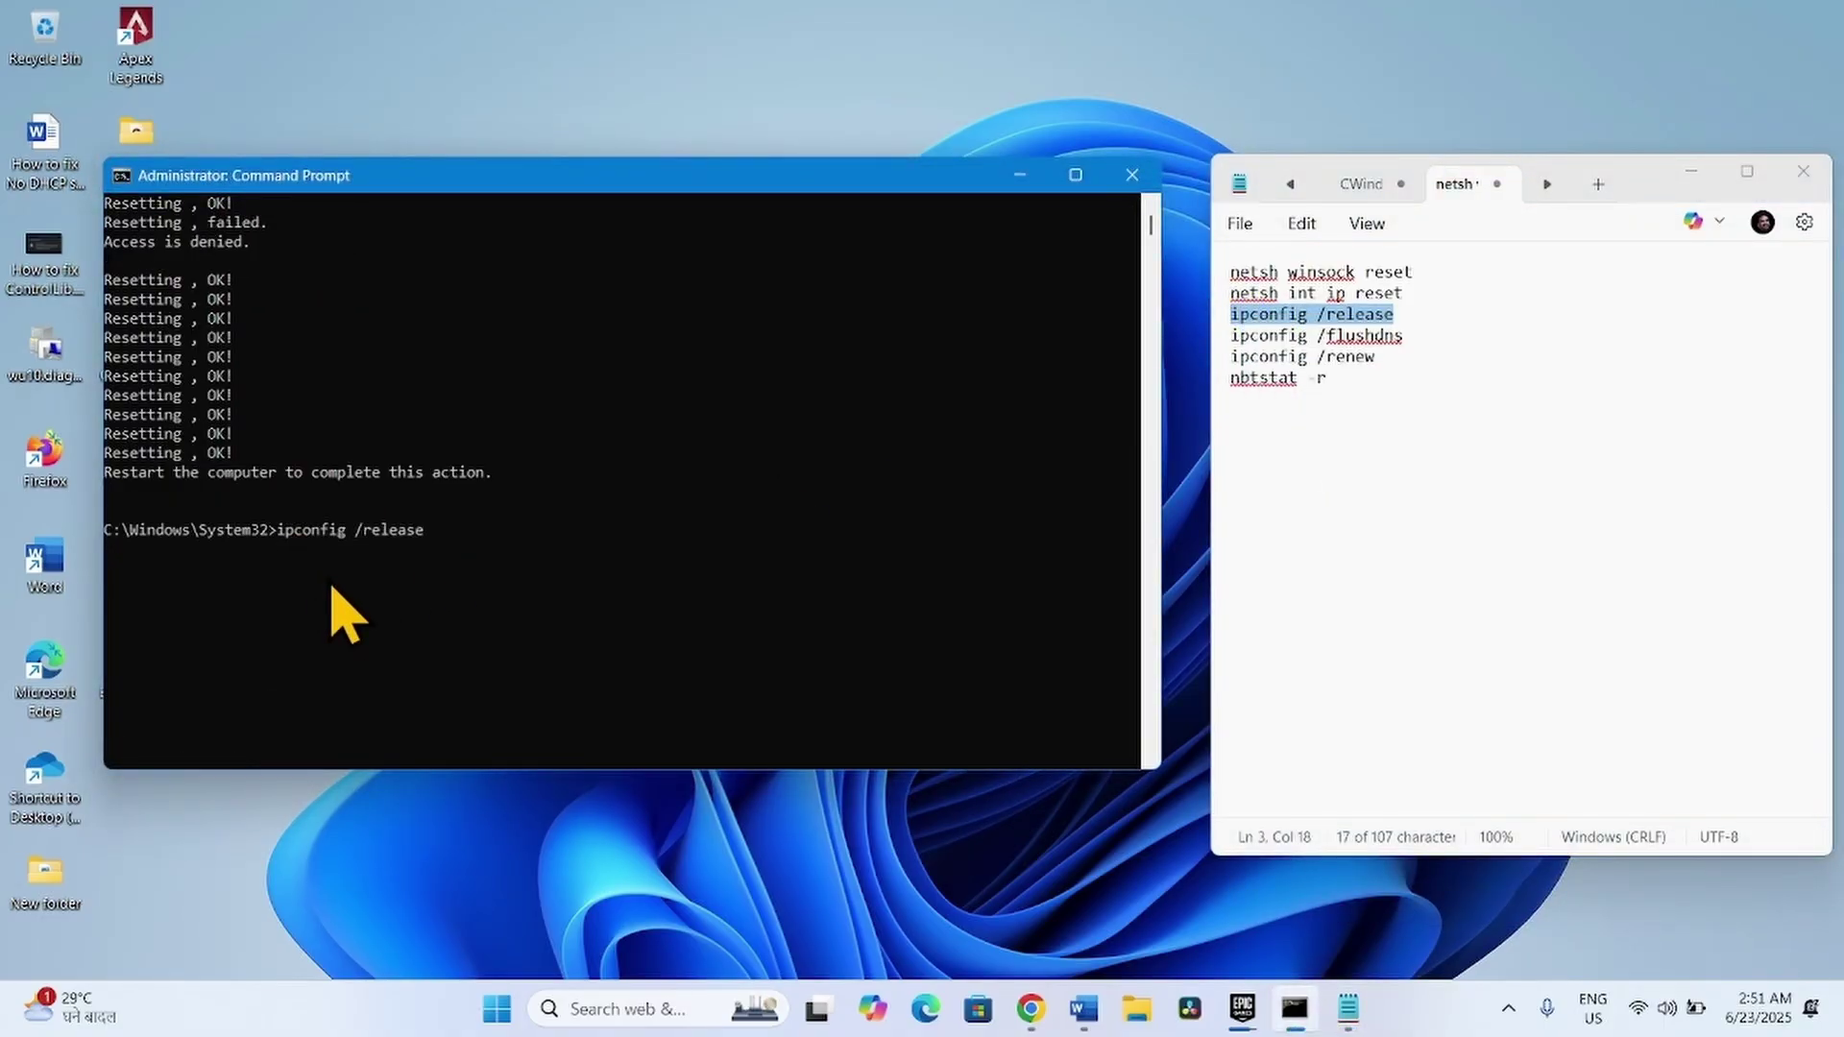
key(Return)
Step: Copy "ipconfig /renew" from the Notepad list and run it in Command Prompt
drag(1388, 357, 1200, 355)
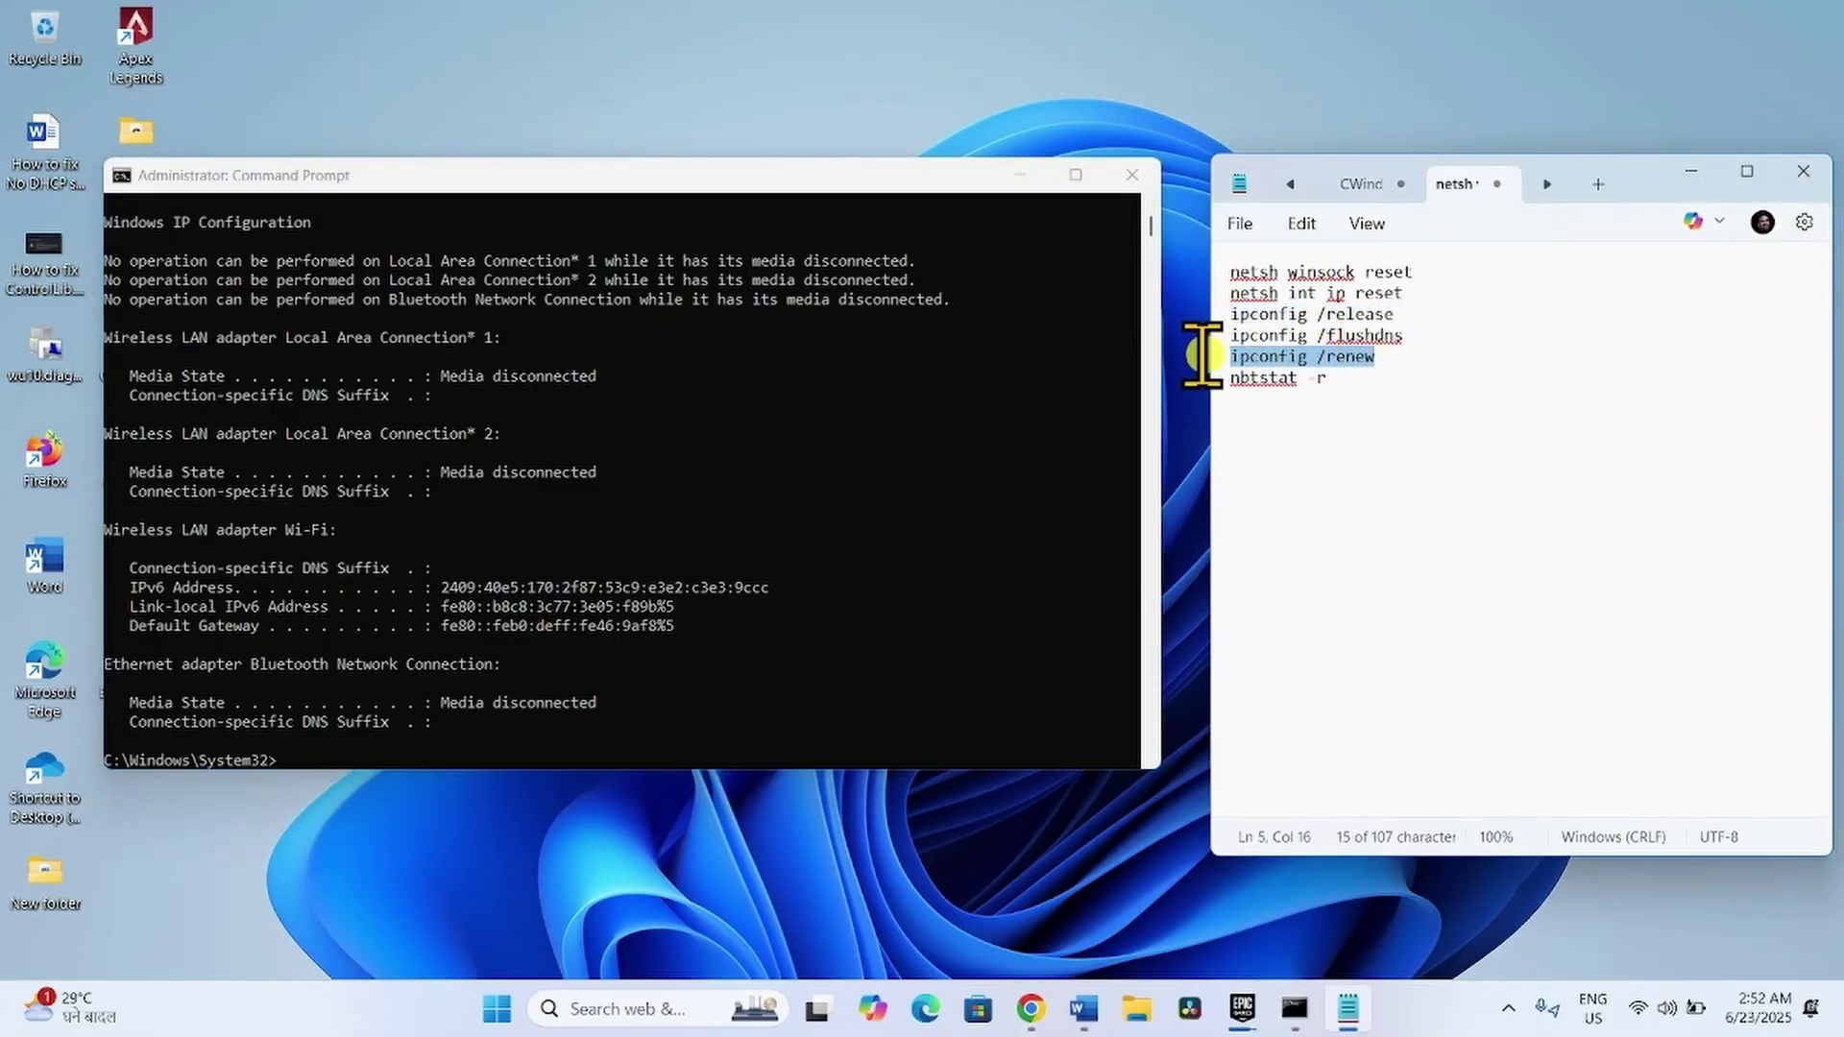
right_click(1270, 365)
click(1311, 477)
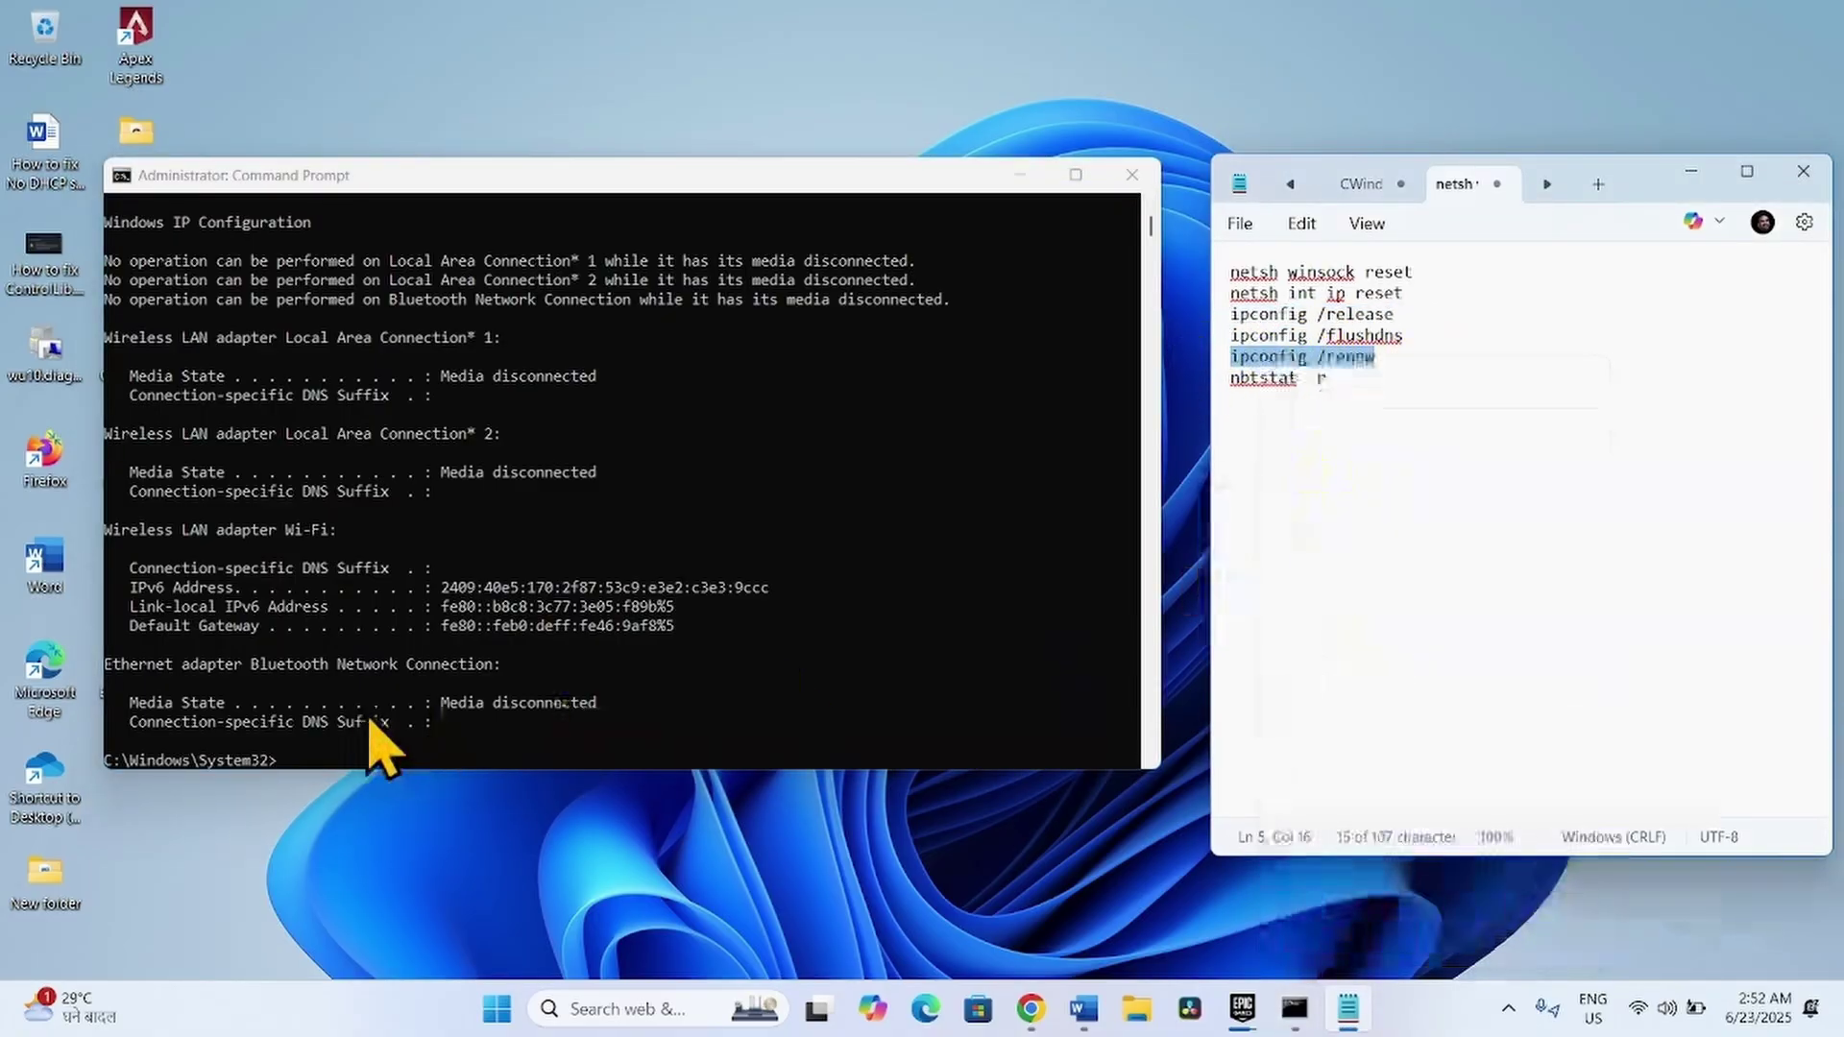
right_click(346, 764)
key(Return)
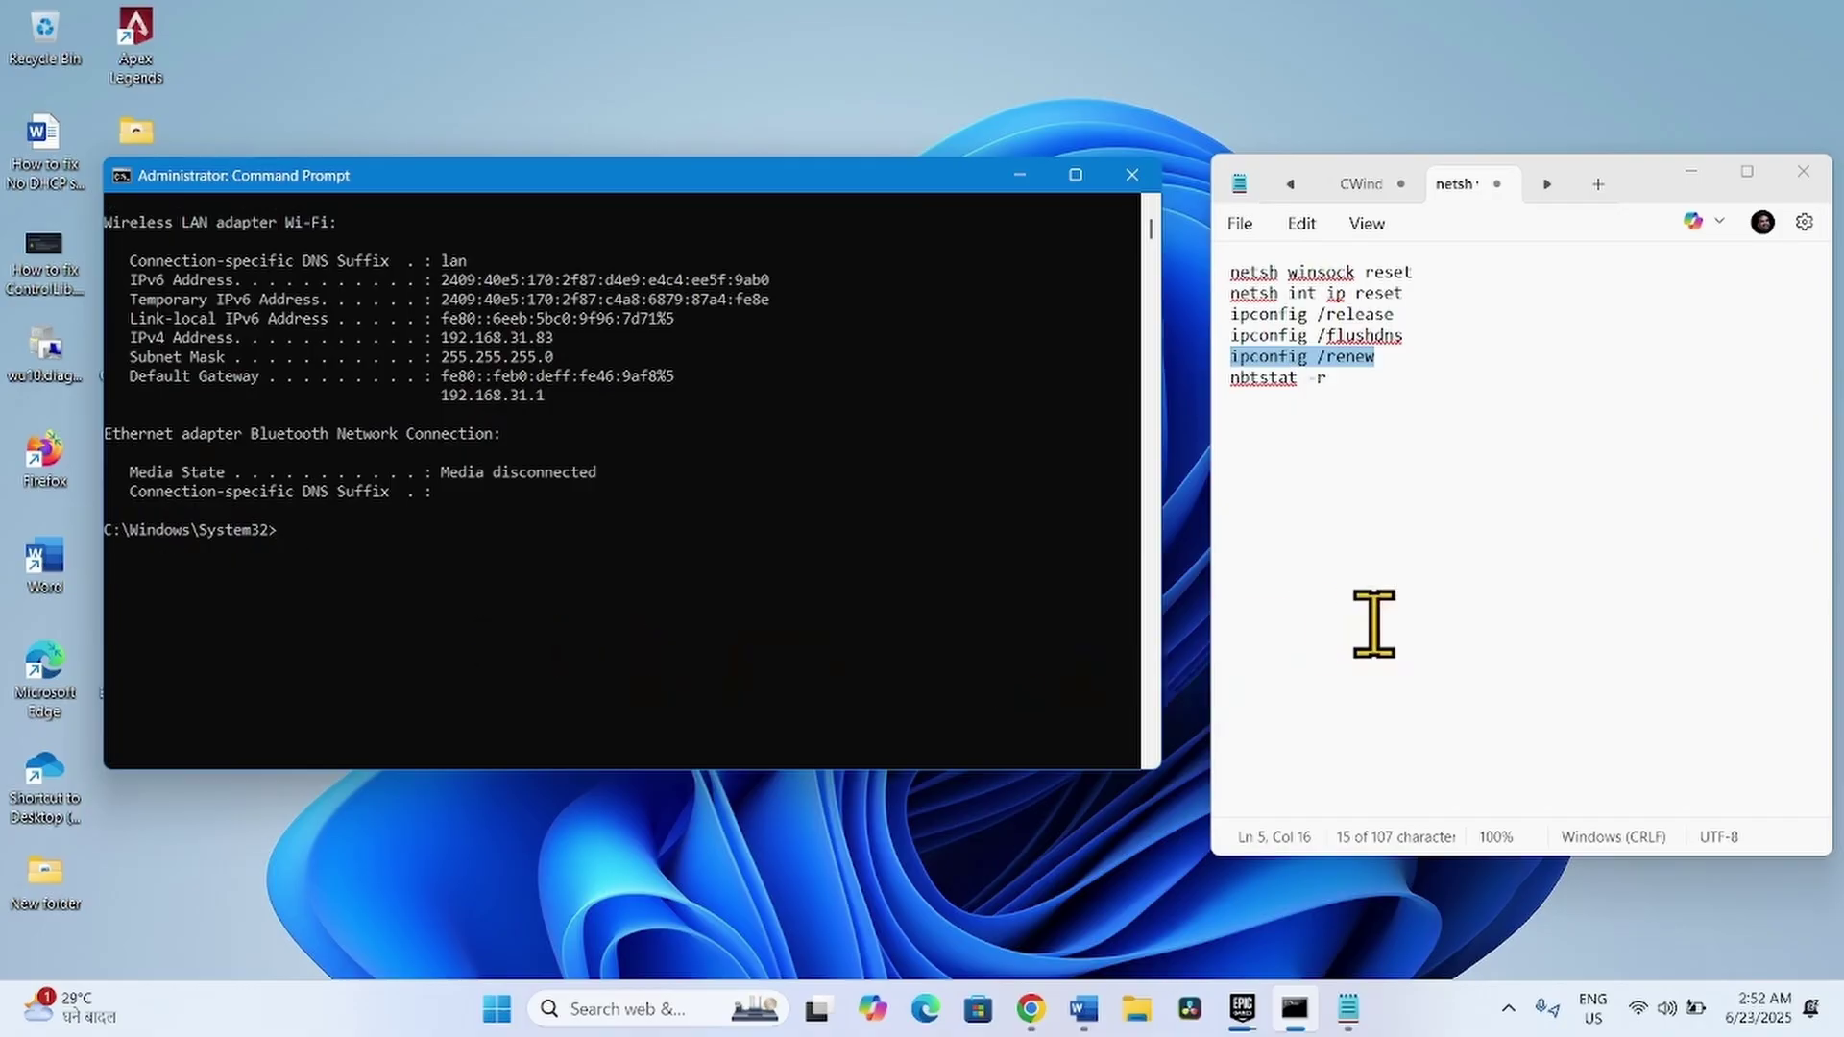
Step: Copy "nbtstat -r" from the Notepad list, run it in Command Prompt, and close both Command Prompt and Notepad
click(1330, 378)
drag(1230, 377, 1328, 379)
right_click(1287, 389)
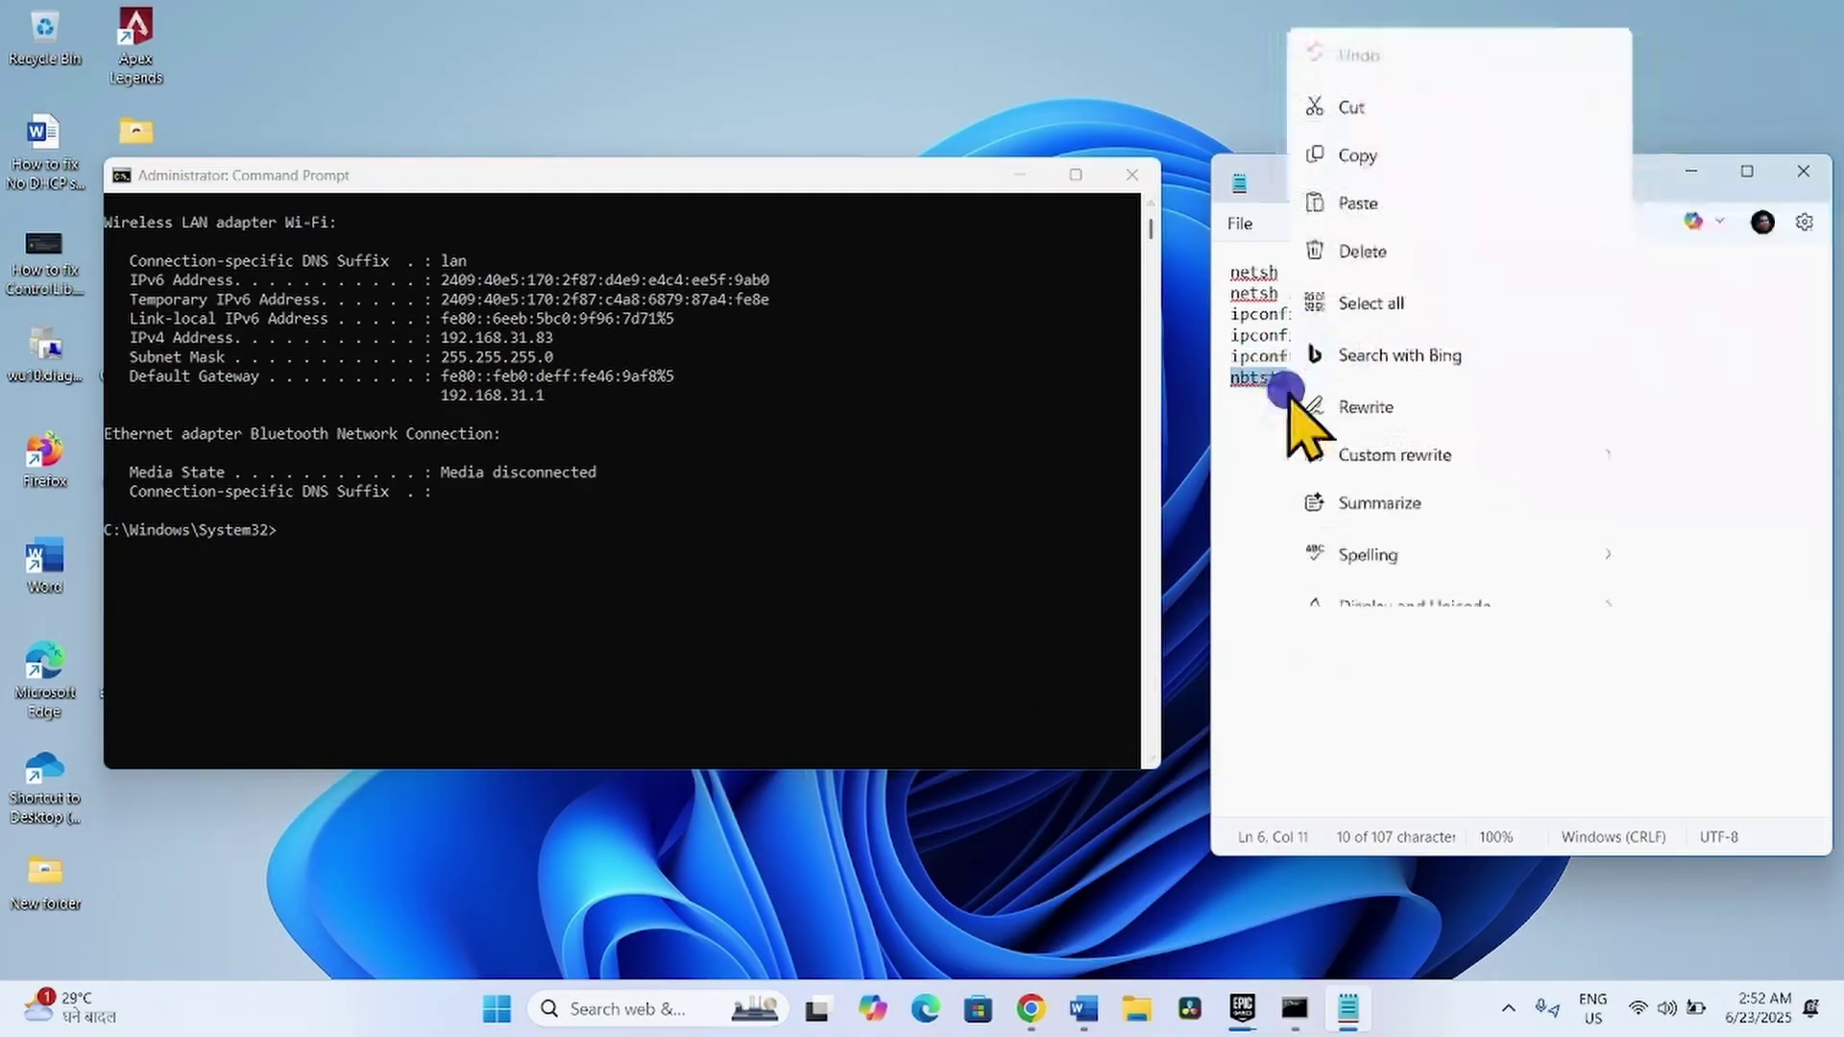
click(1356, 155)
right_click(294, 543)
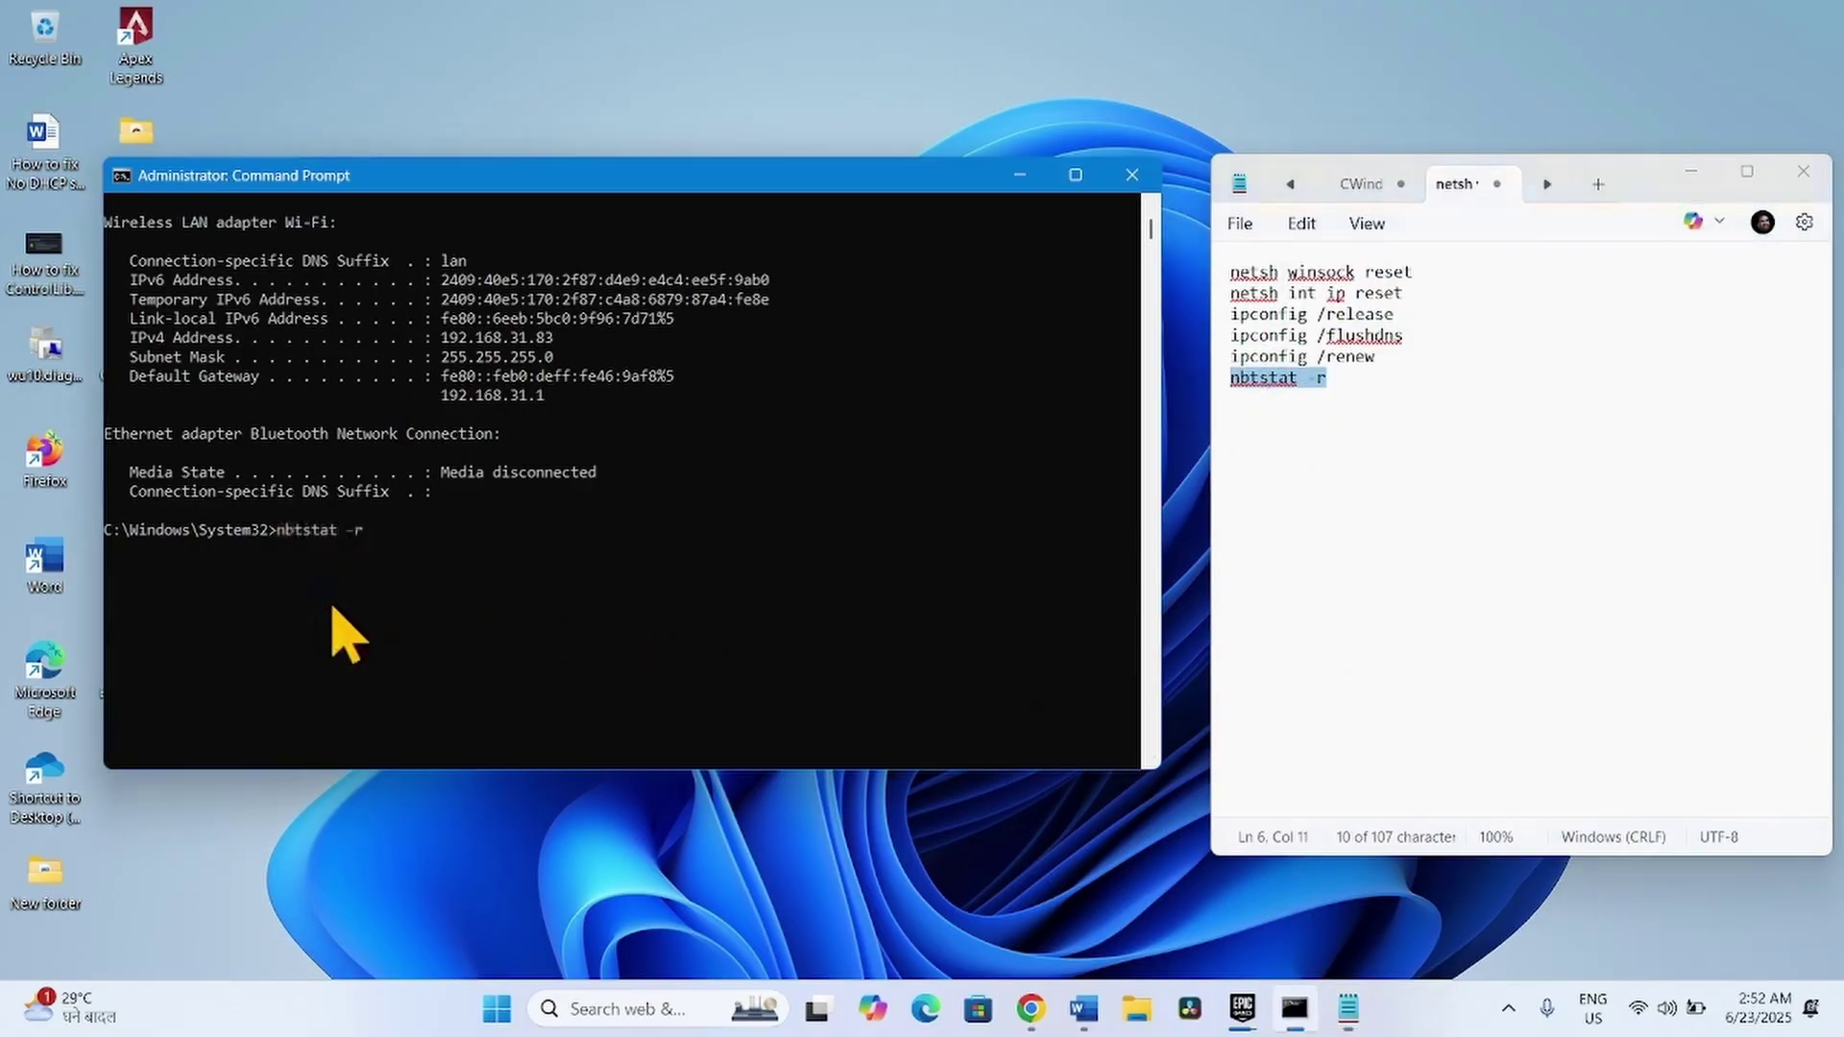
key(Return)
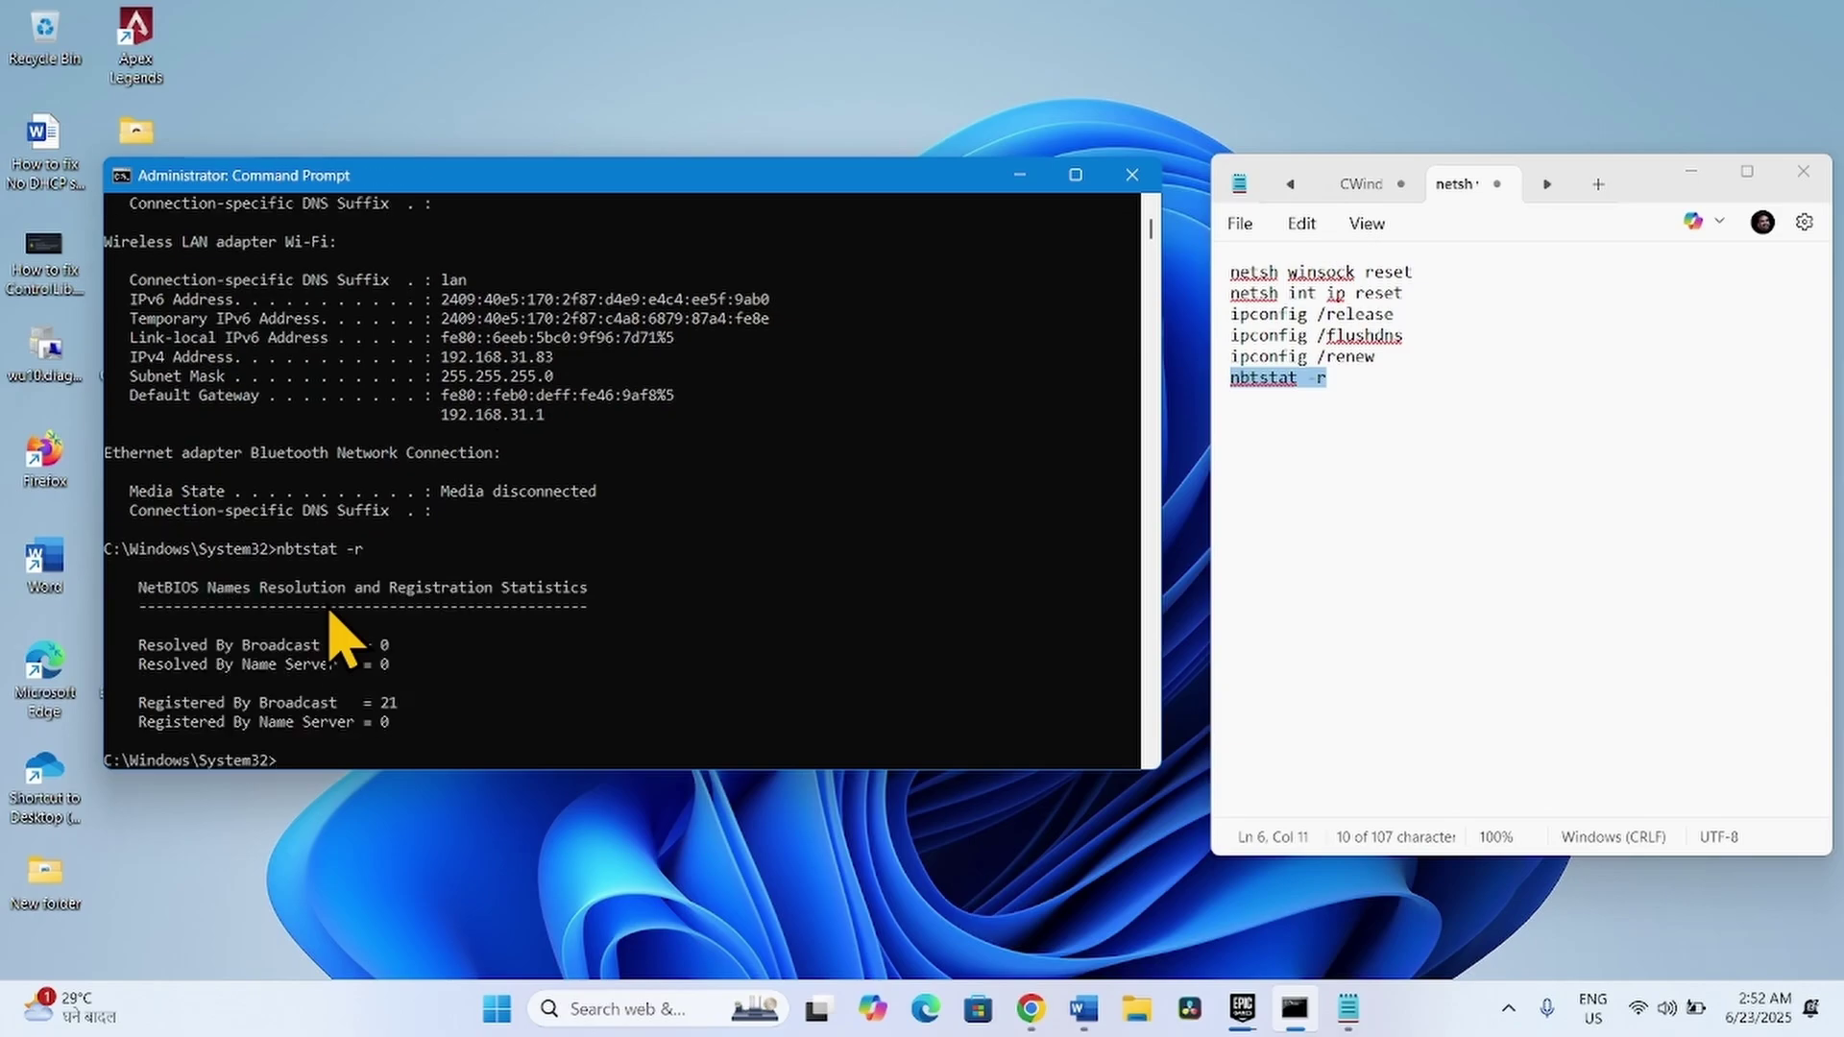
click(1133, 174)
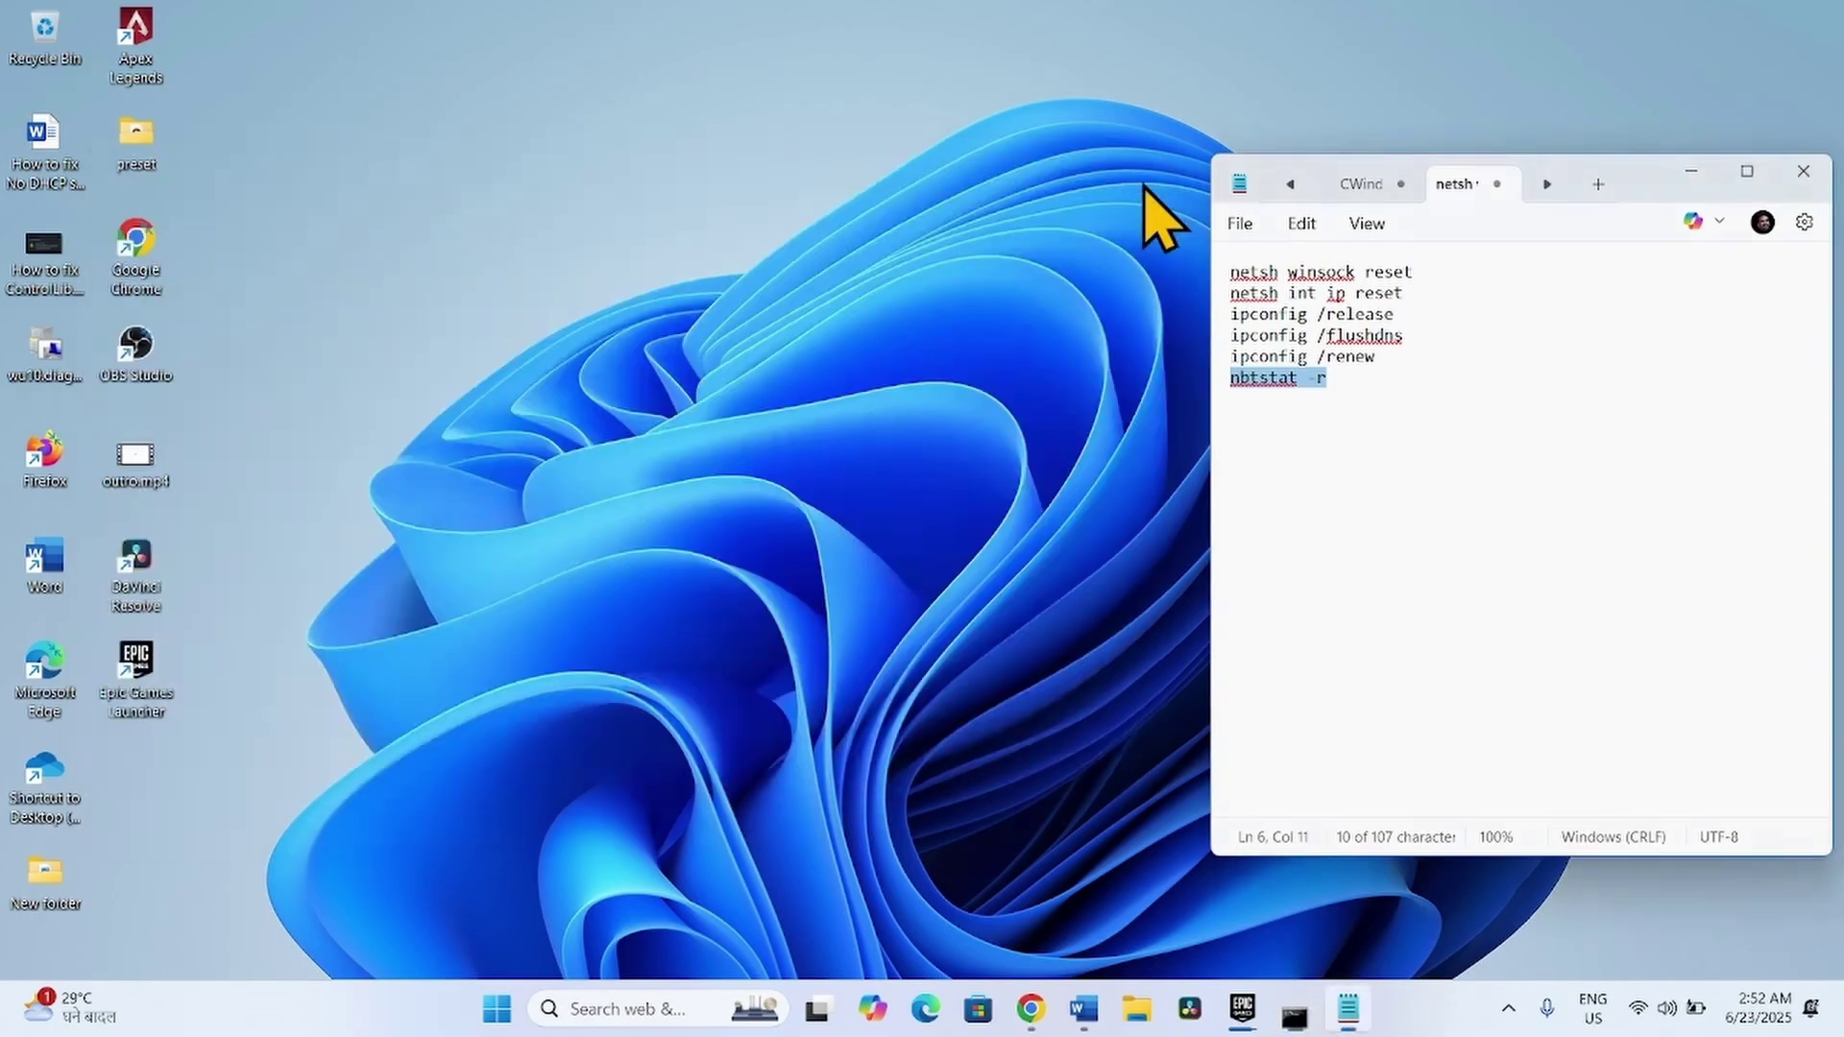
click(1803, 172)
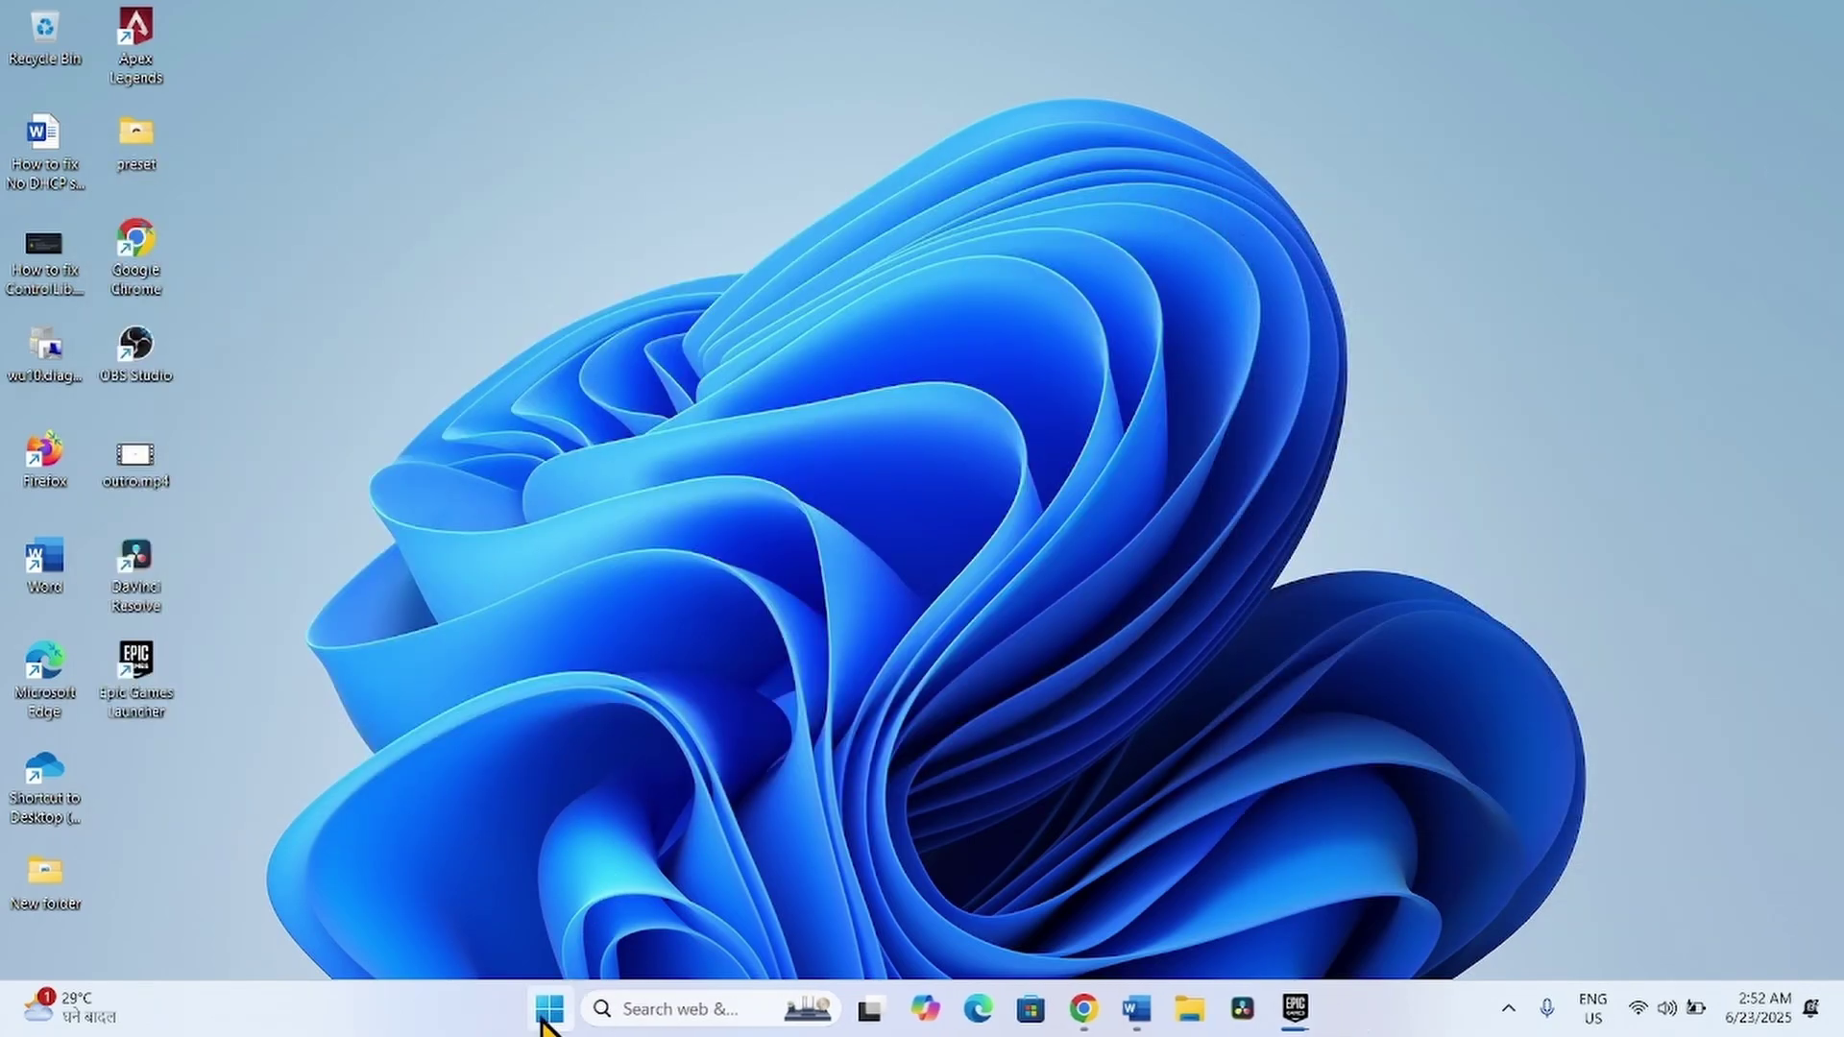
click(543, 1020)
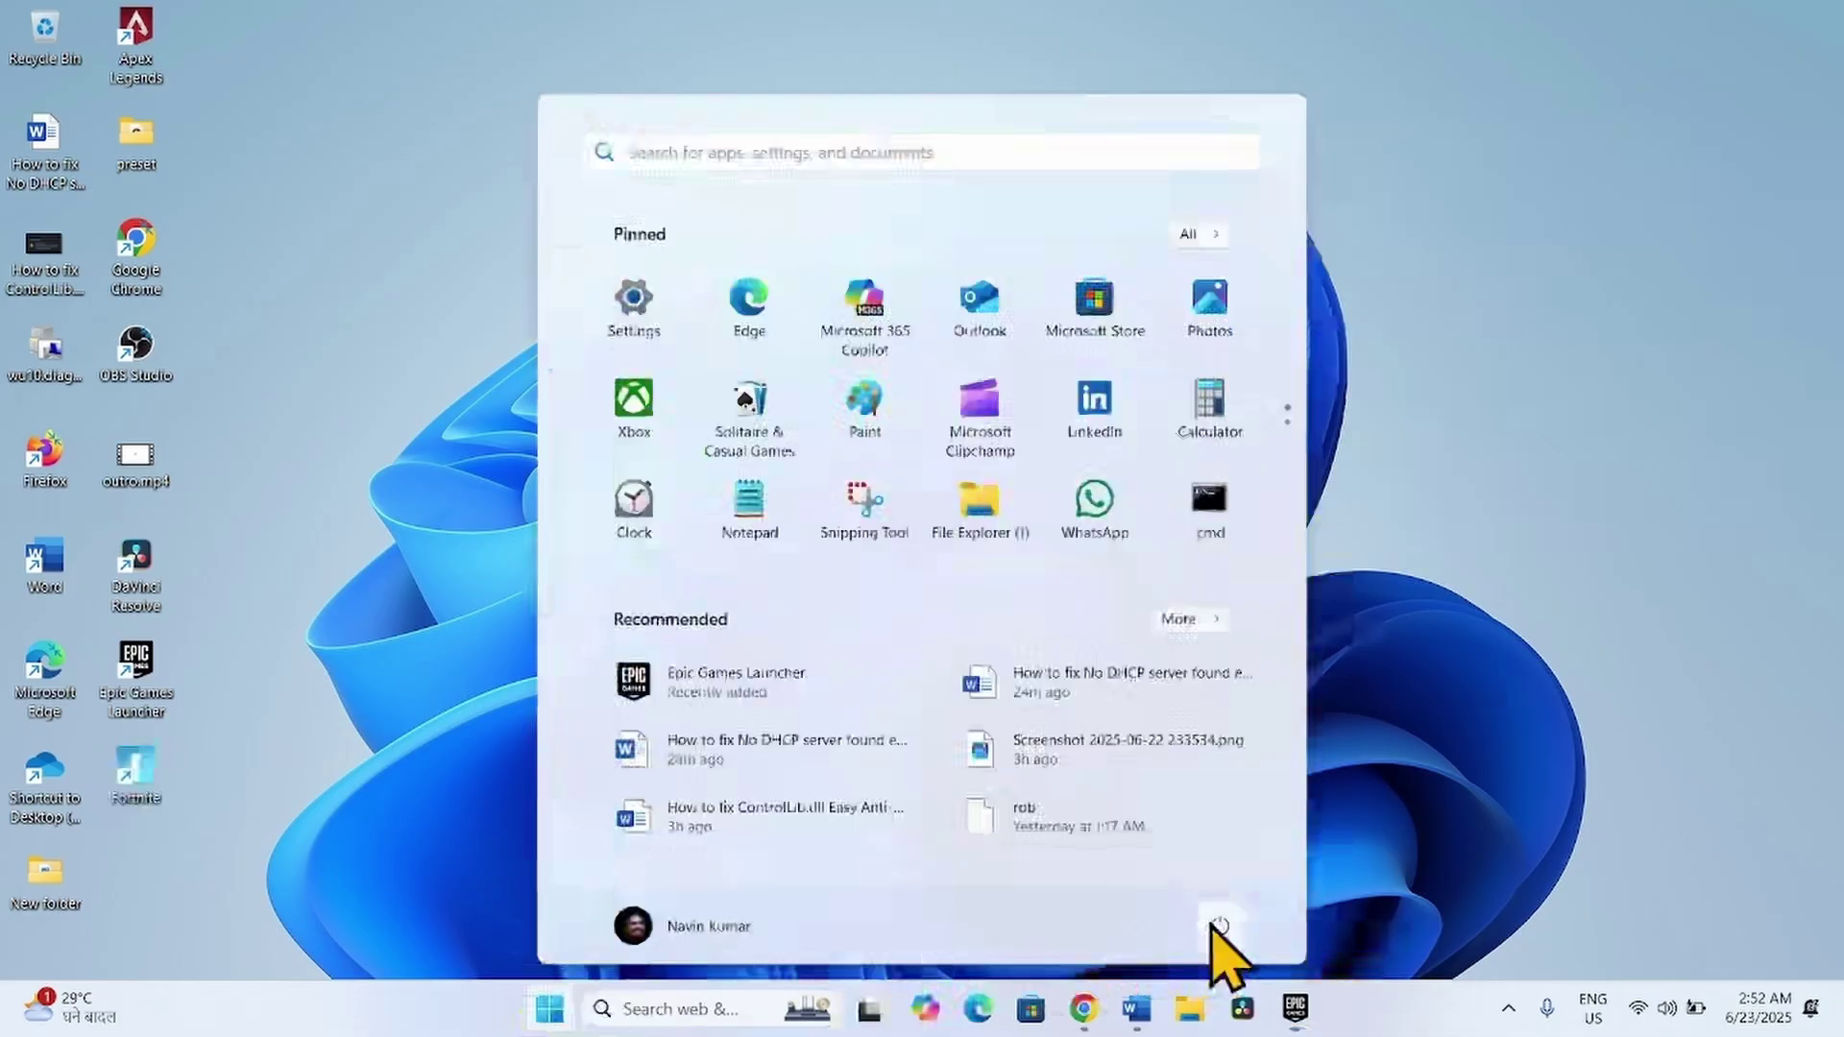
click(1218, 926)
click(1708, 554)
click(1709, 554)
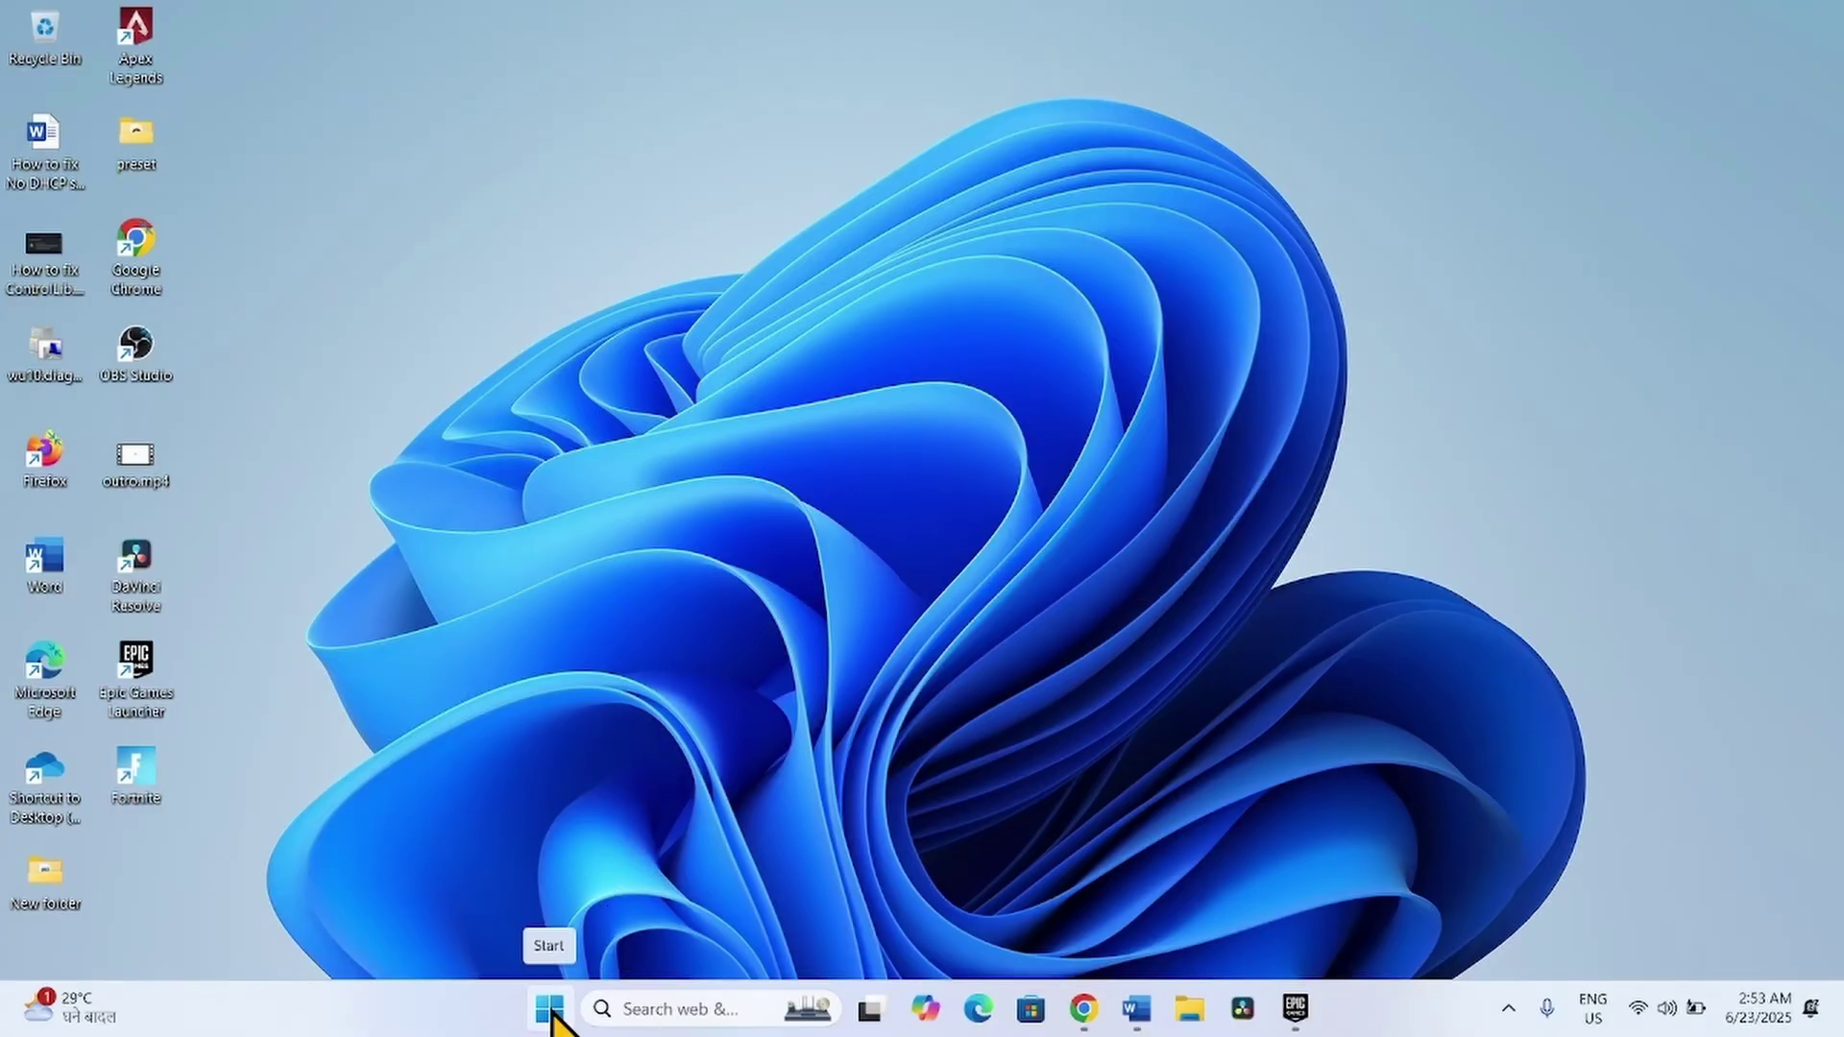
Step: Open Device Manager, maximize its window and expand the Network adapters category
right_click(552, 1013)
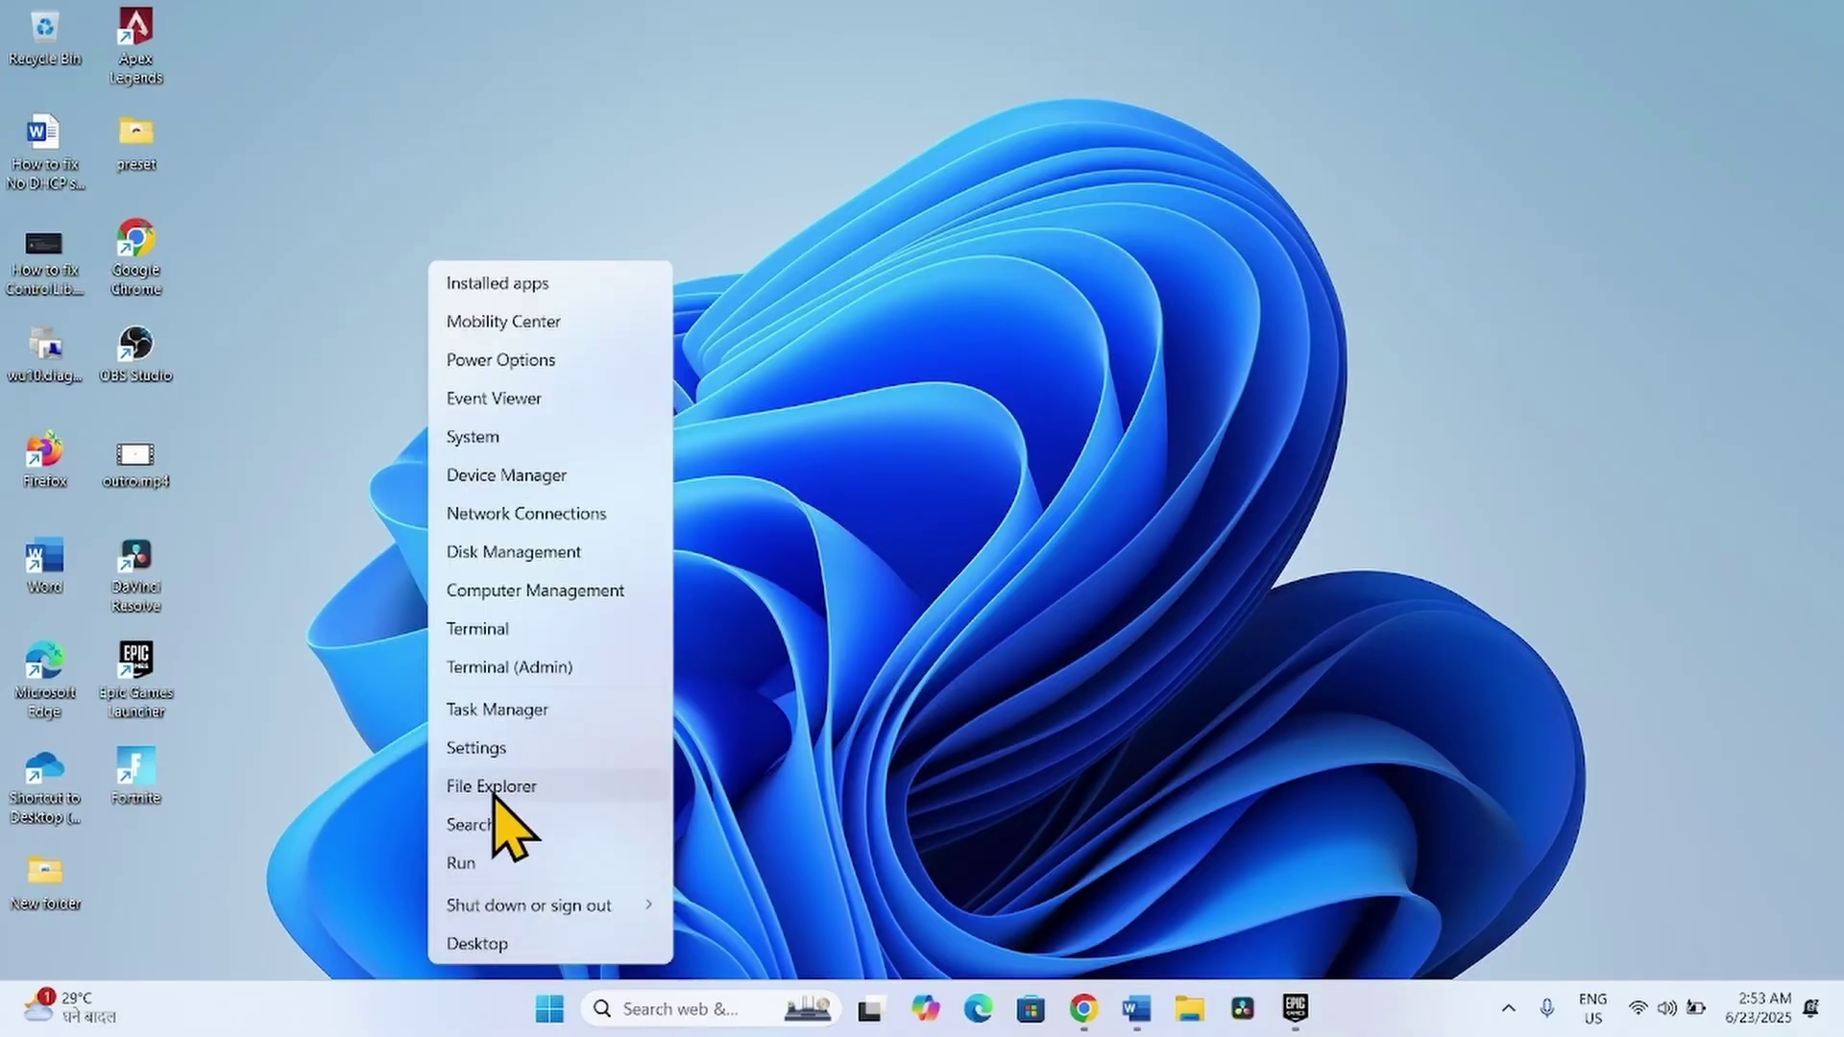
click(499, 474)
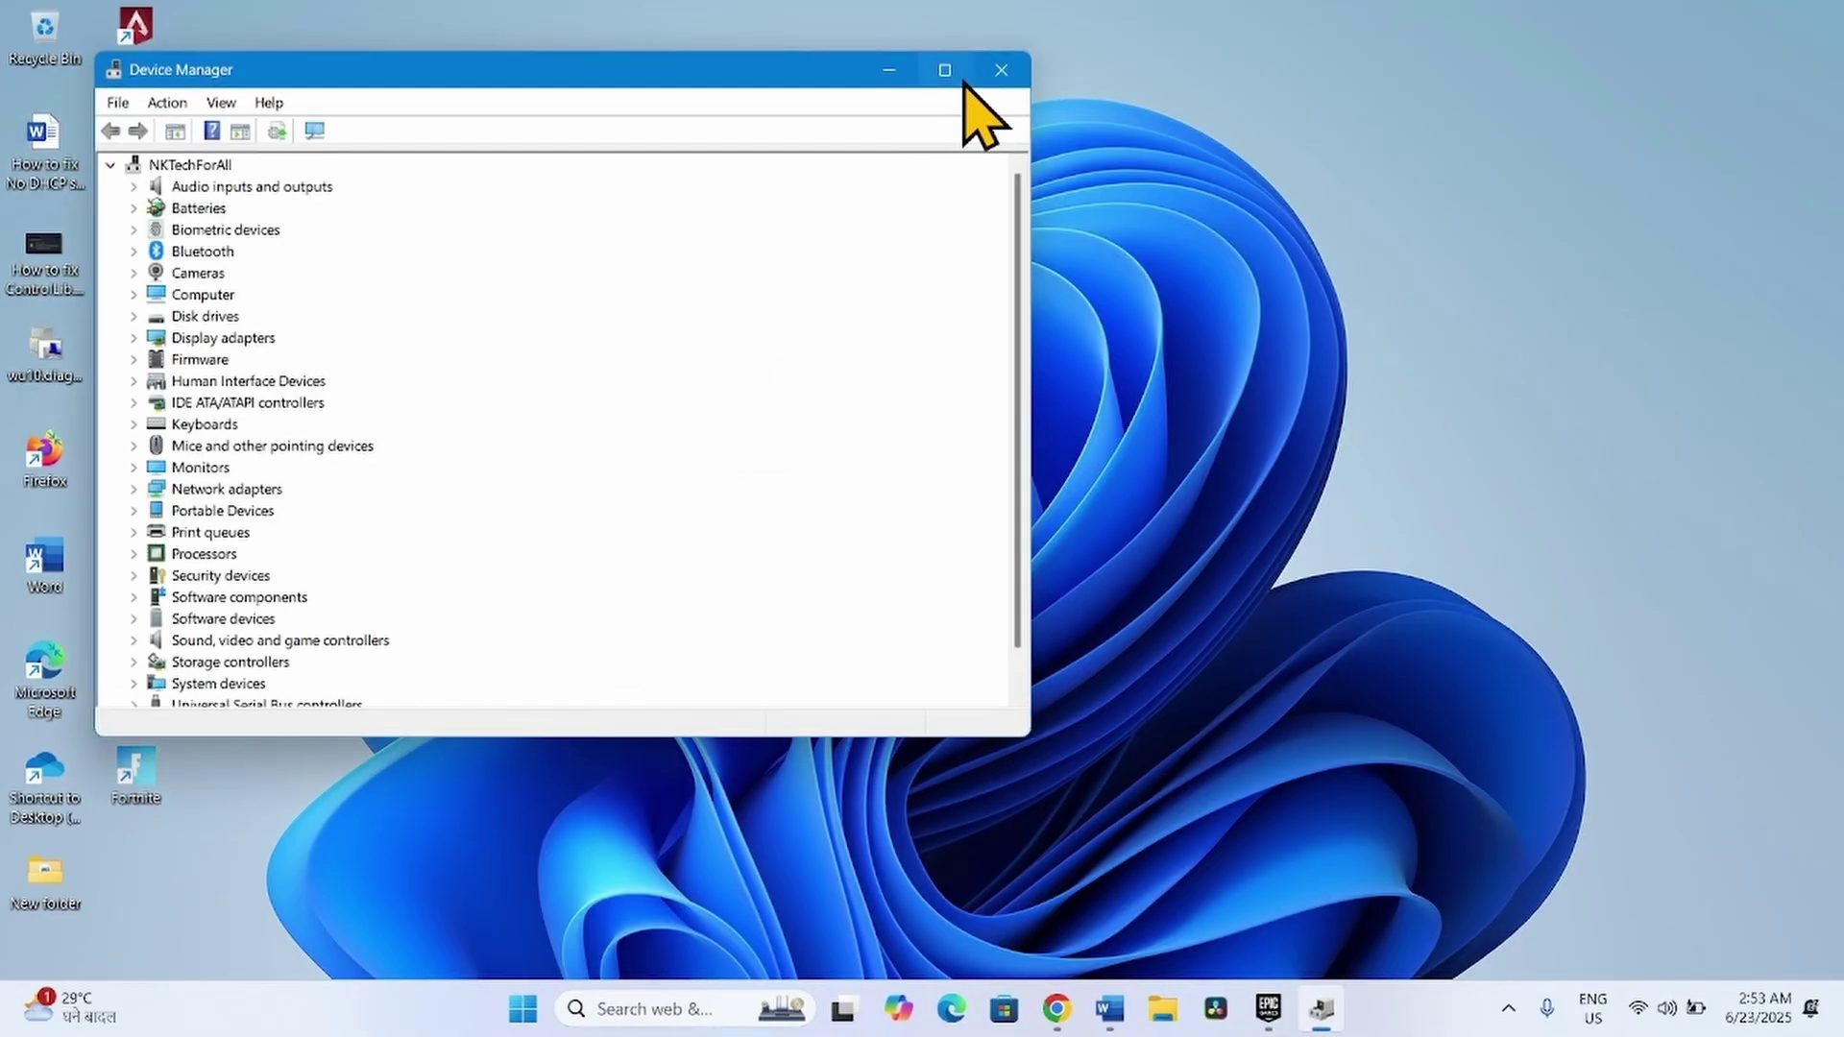
click(944, 71)
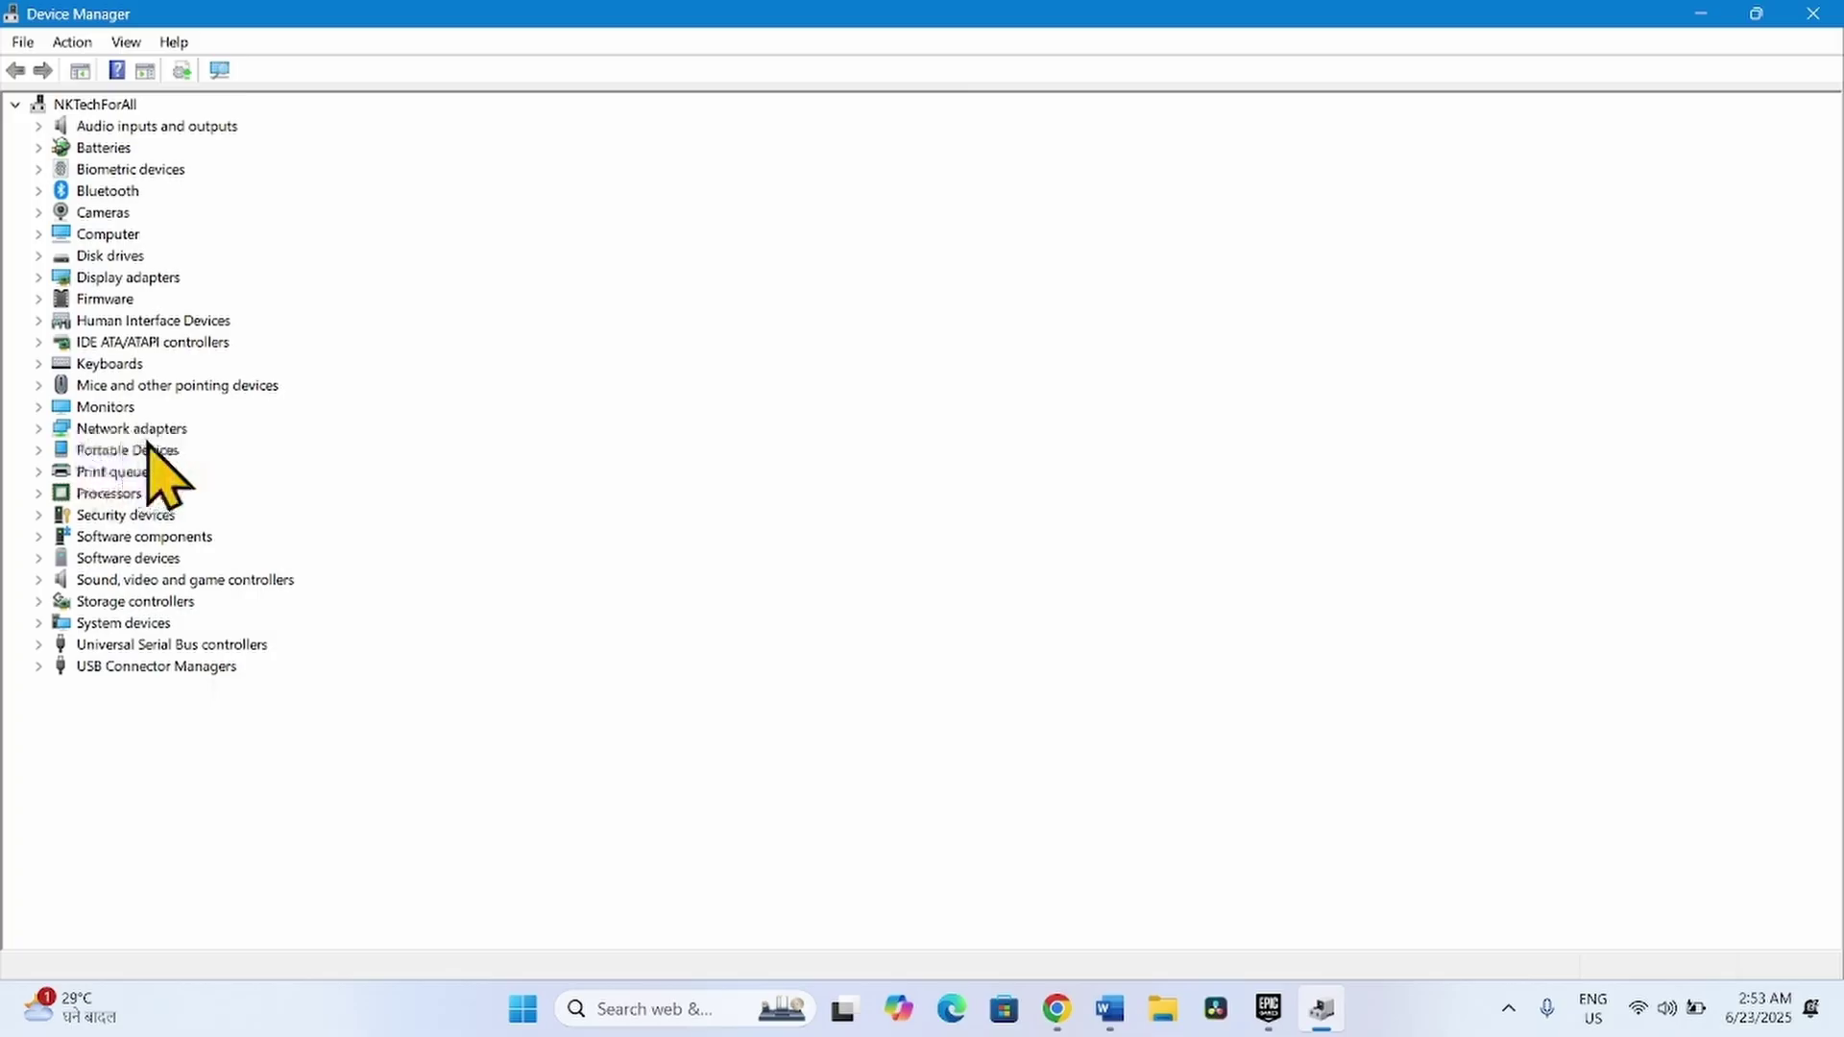
click(39, 429)
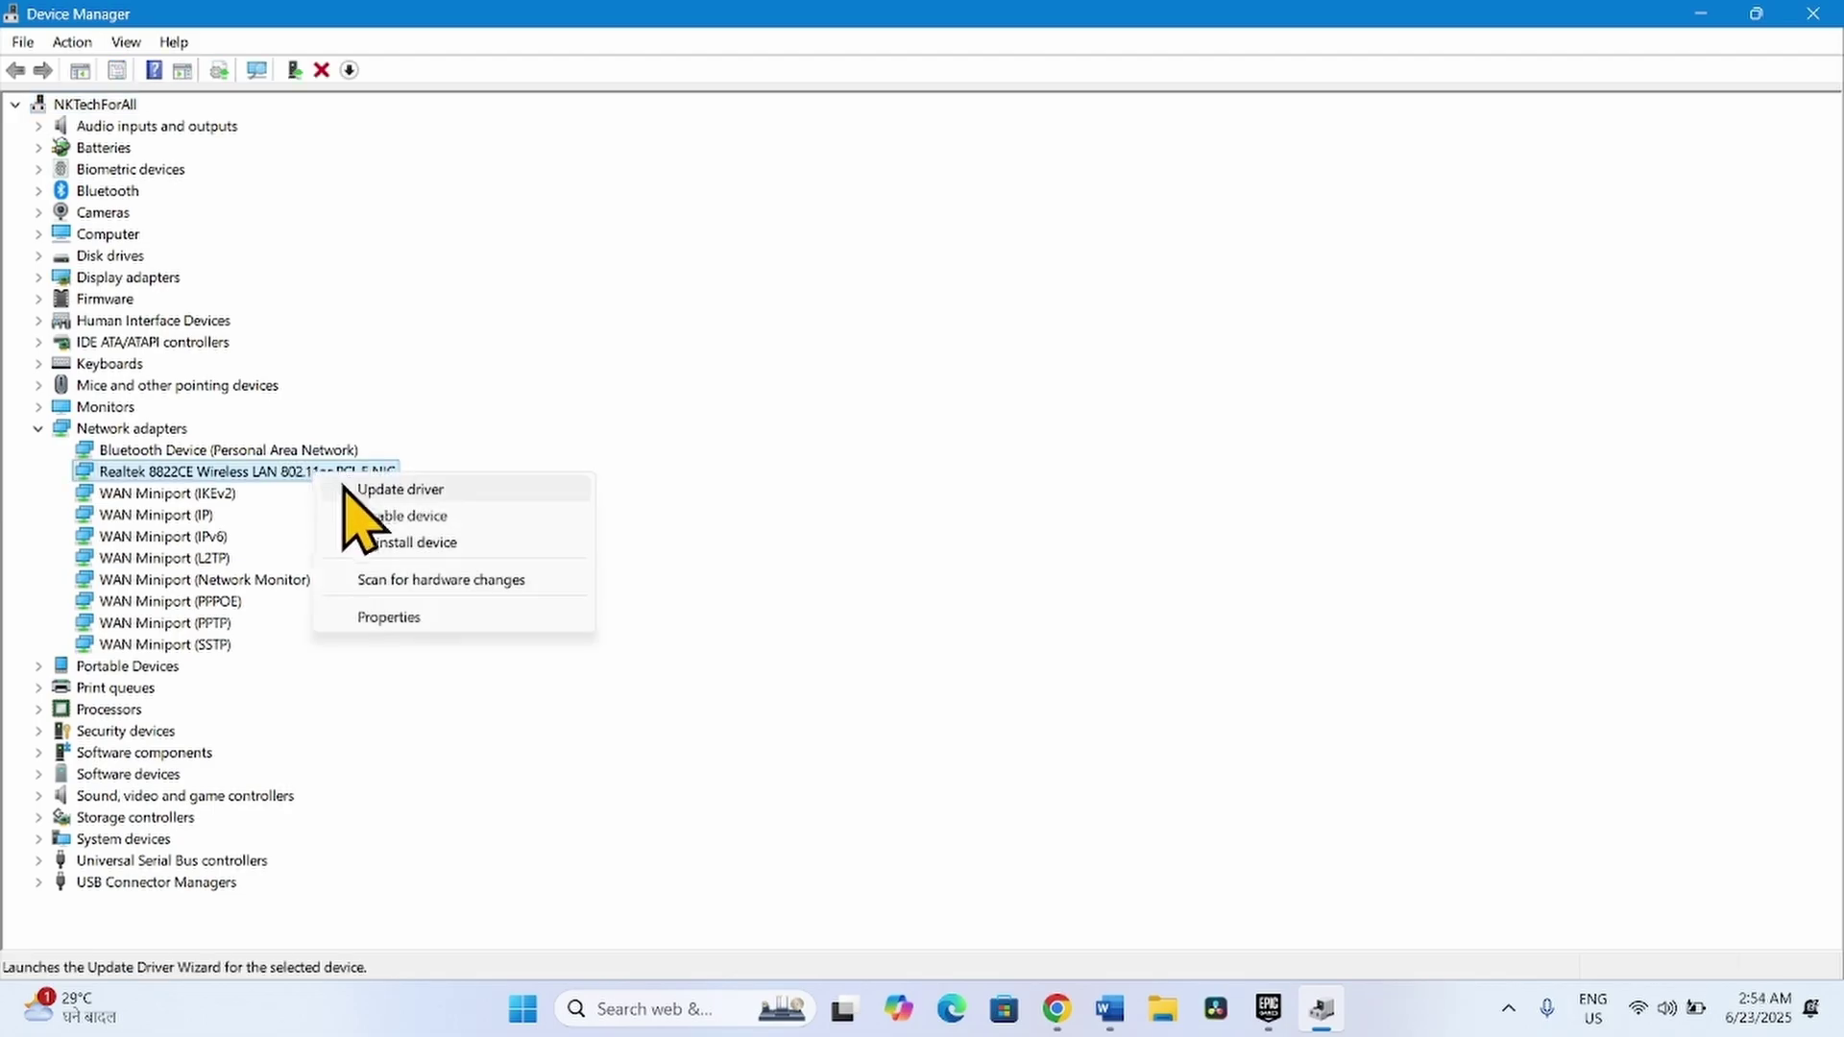
Step: Try to update the Realtek 8822CE Wireless LAN adapter's driver with the automatic driver search, and close Device Manager
click(379, 523)
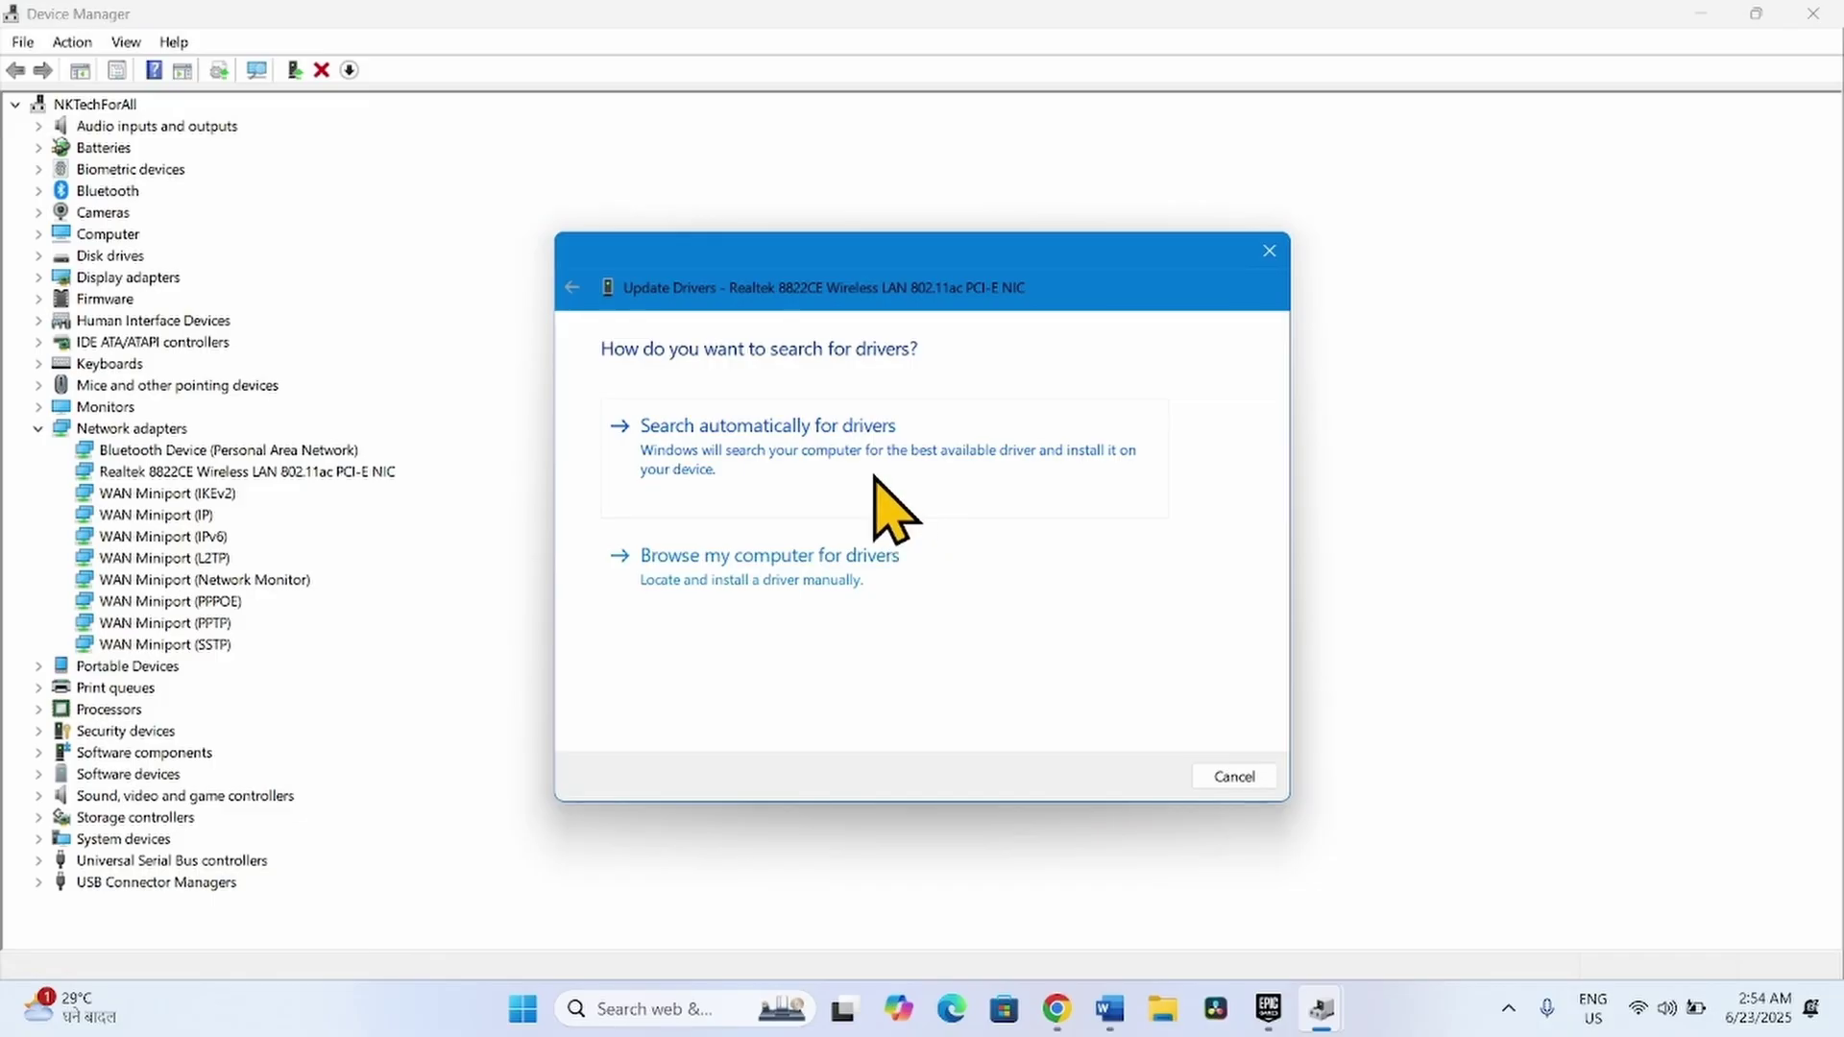
click(876, 477)
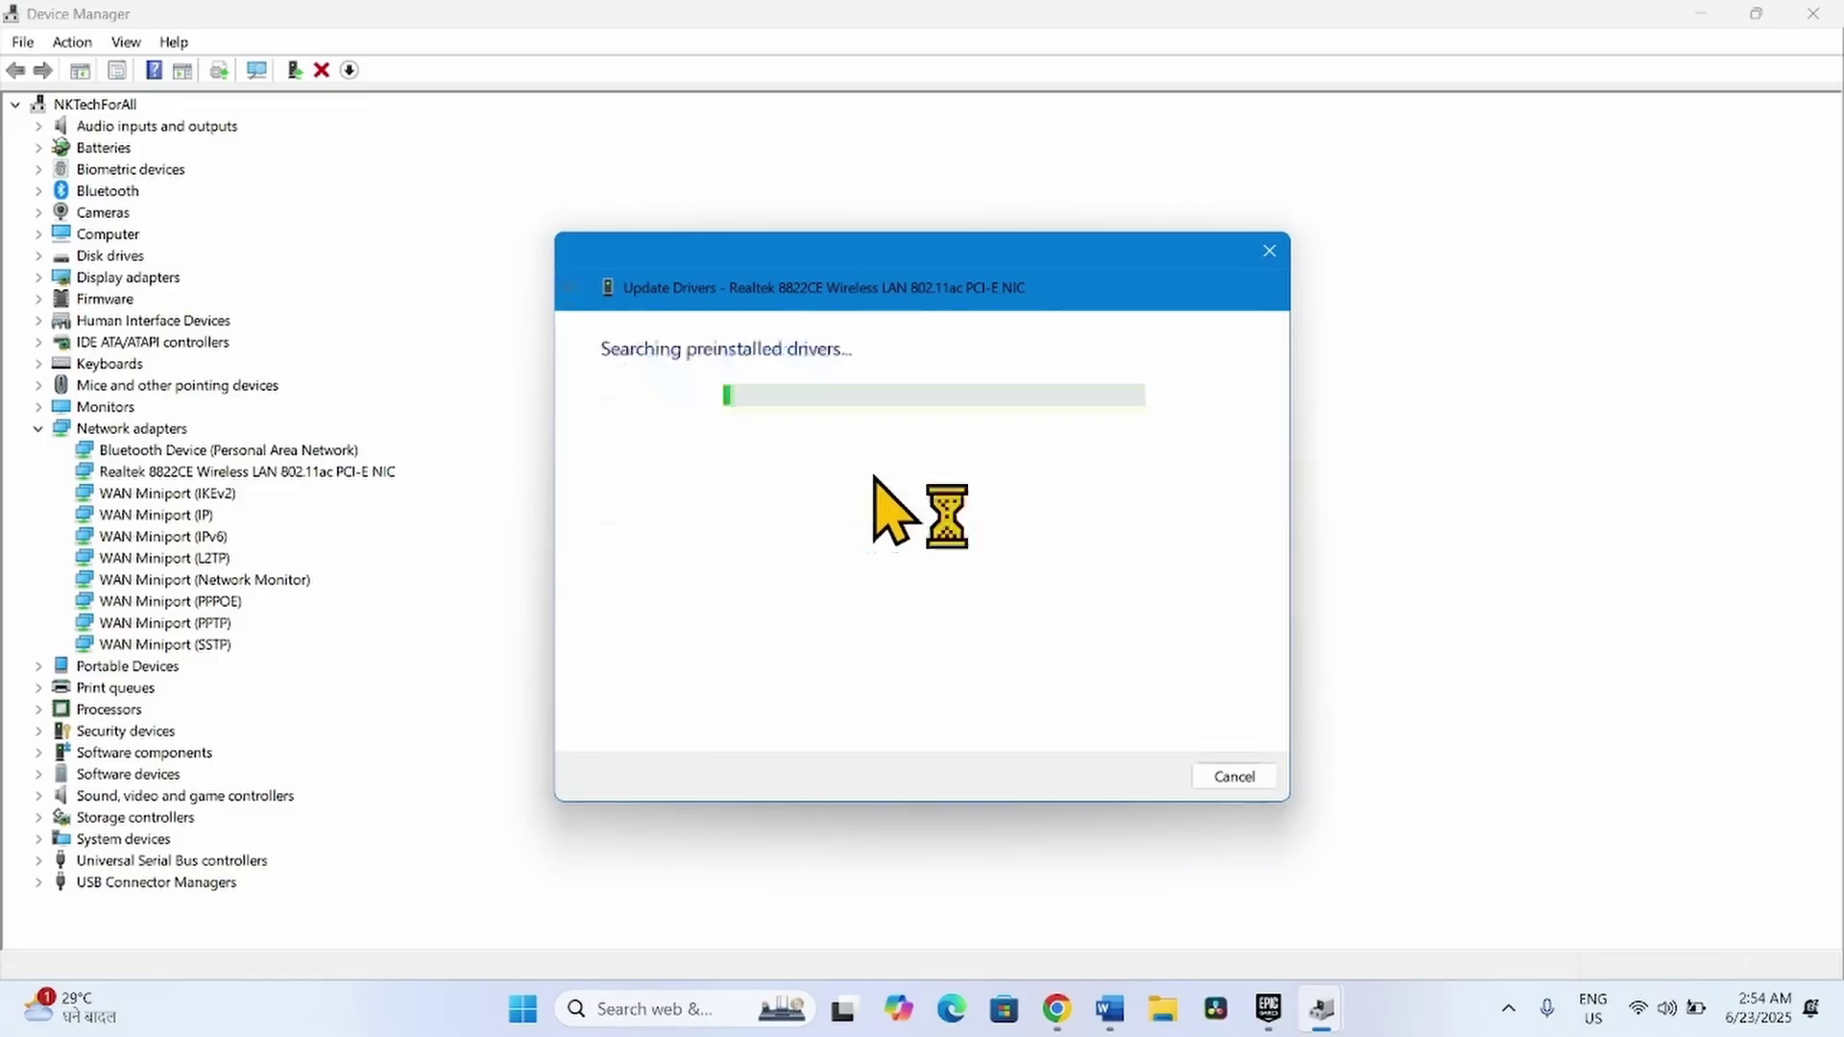
click(1233, 778)
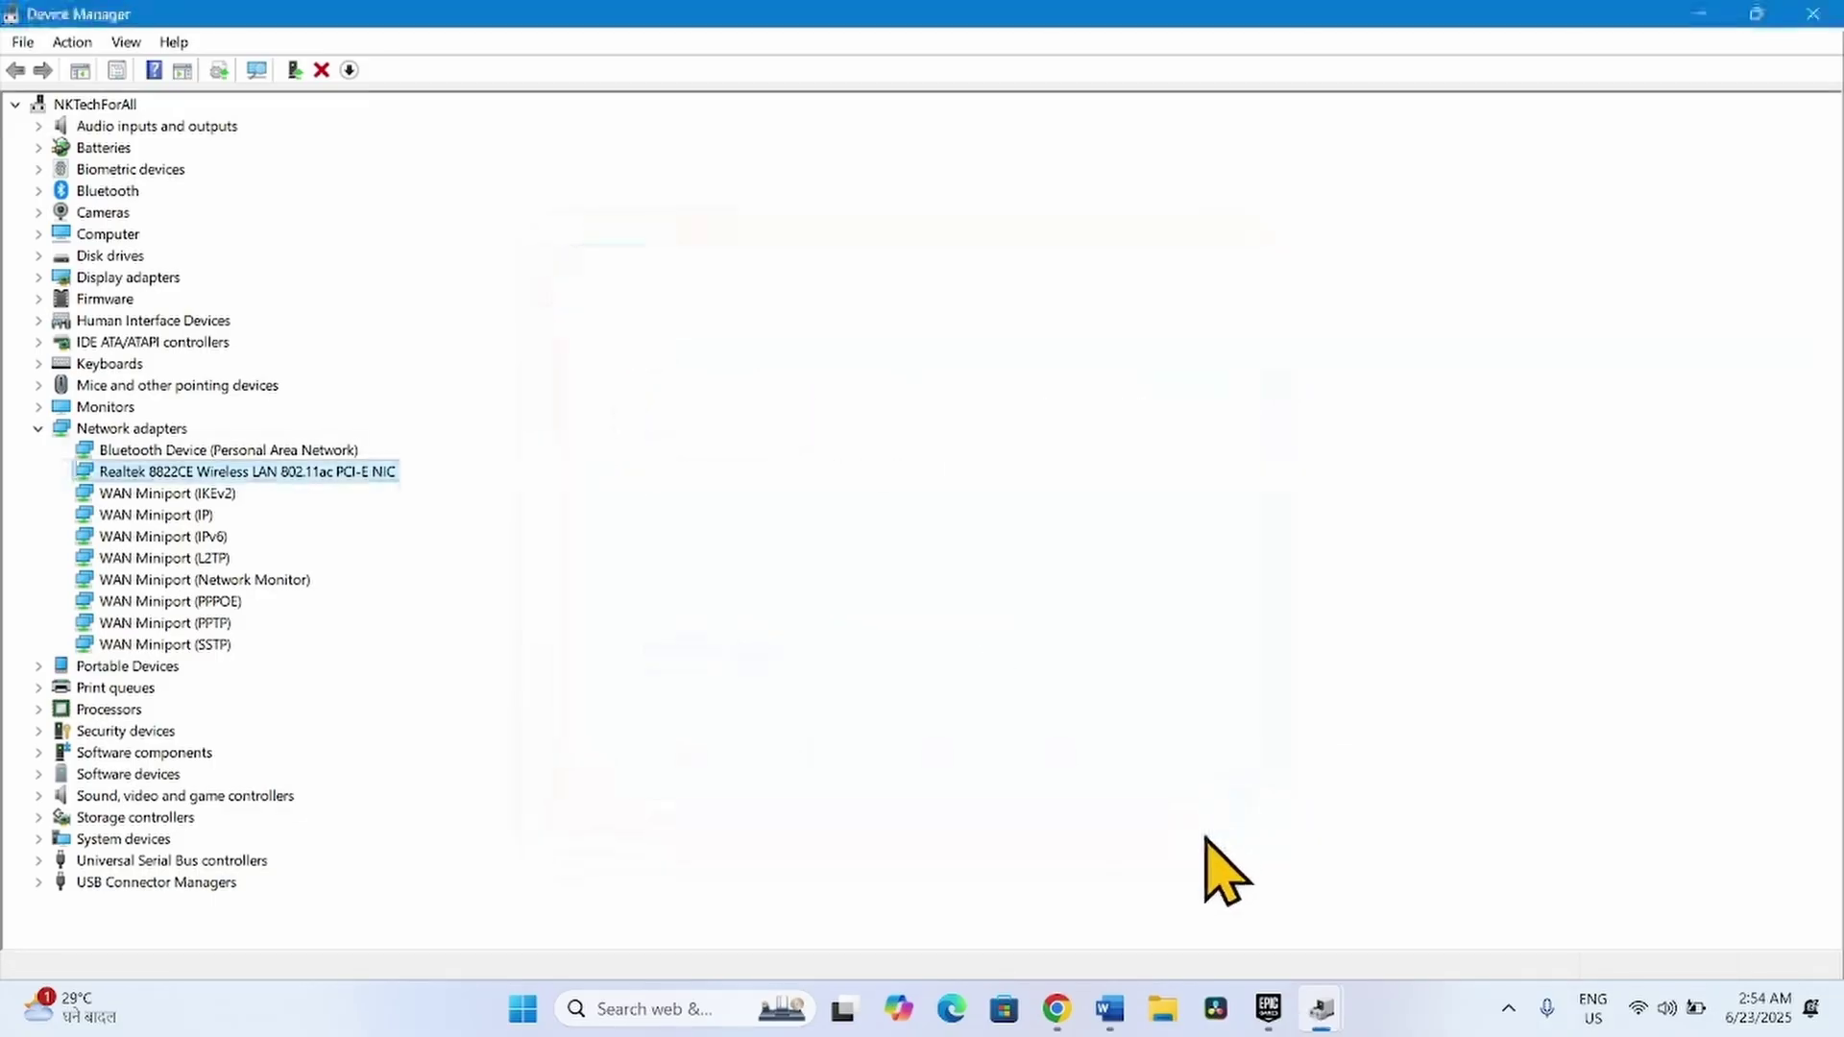
click(1815, 14)
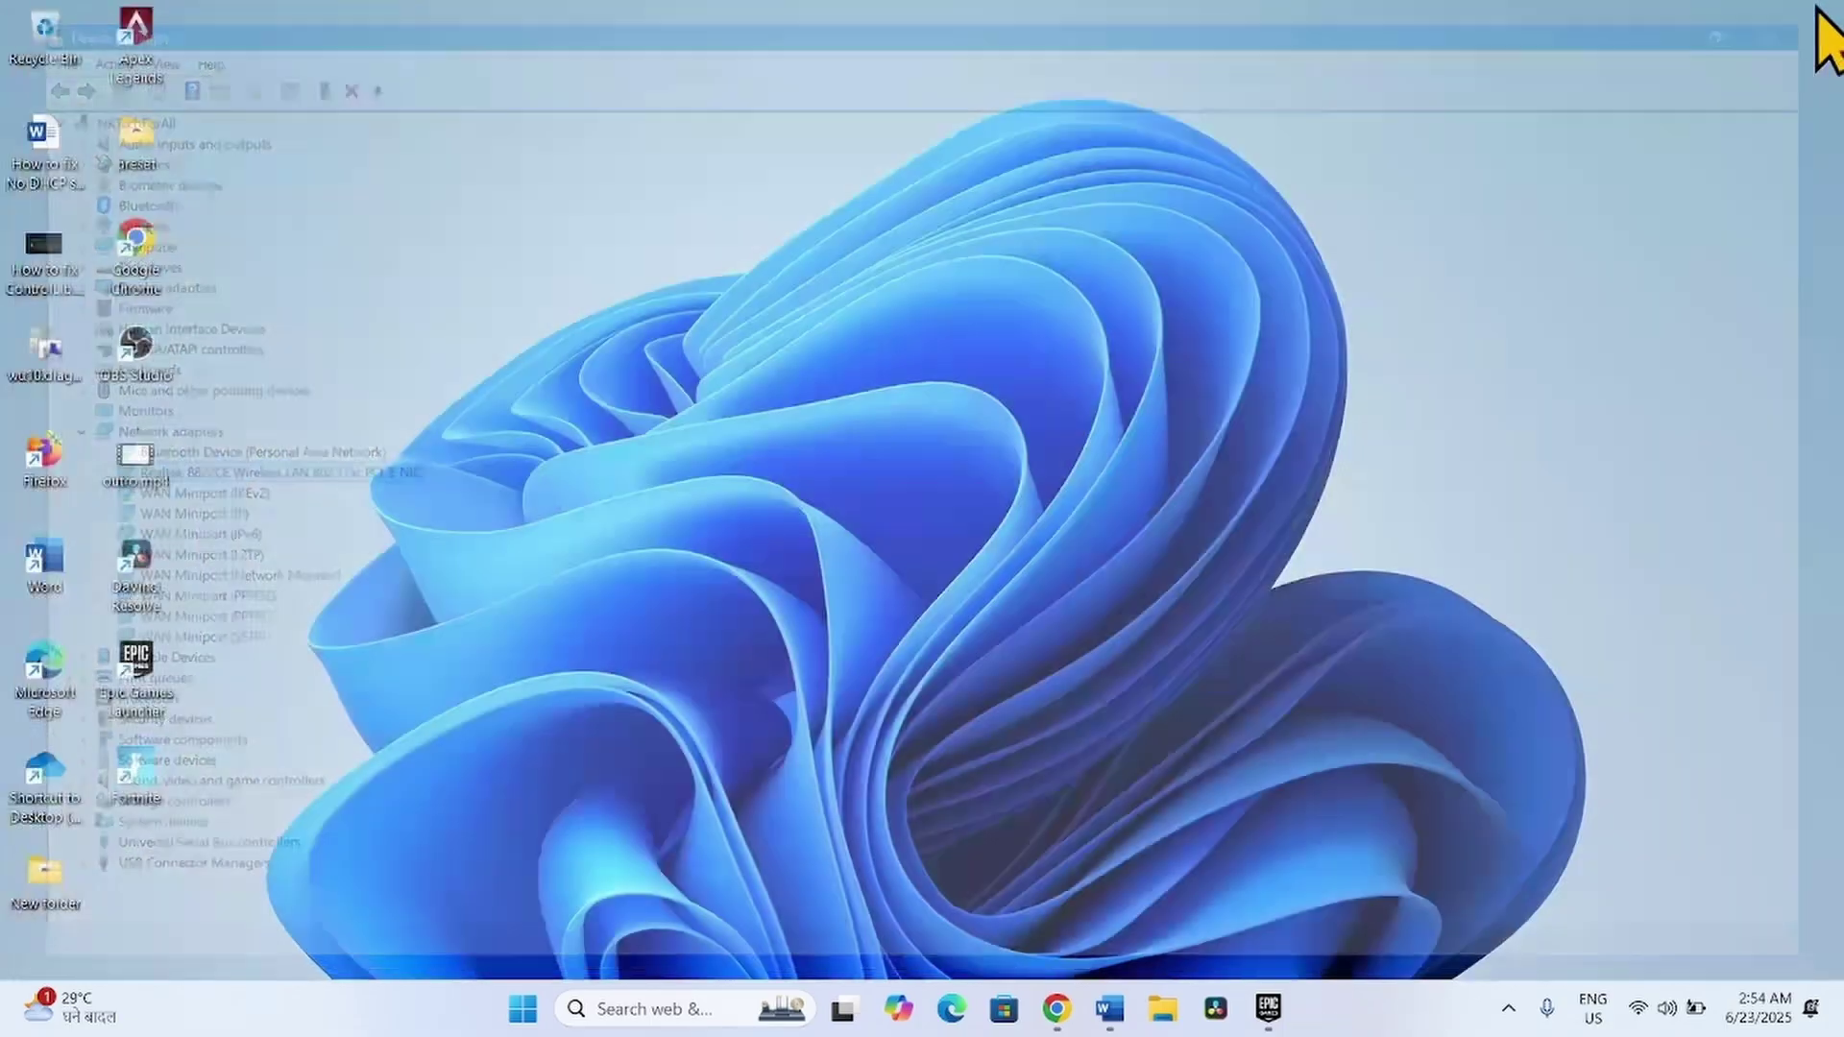
click(550, 1008)
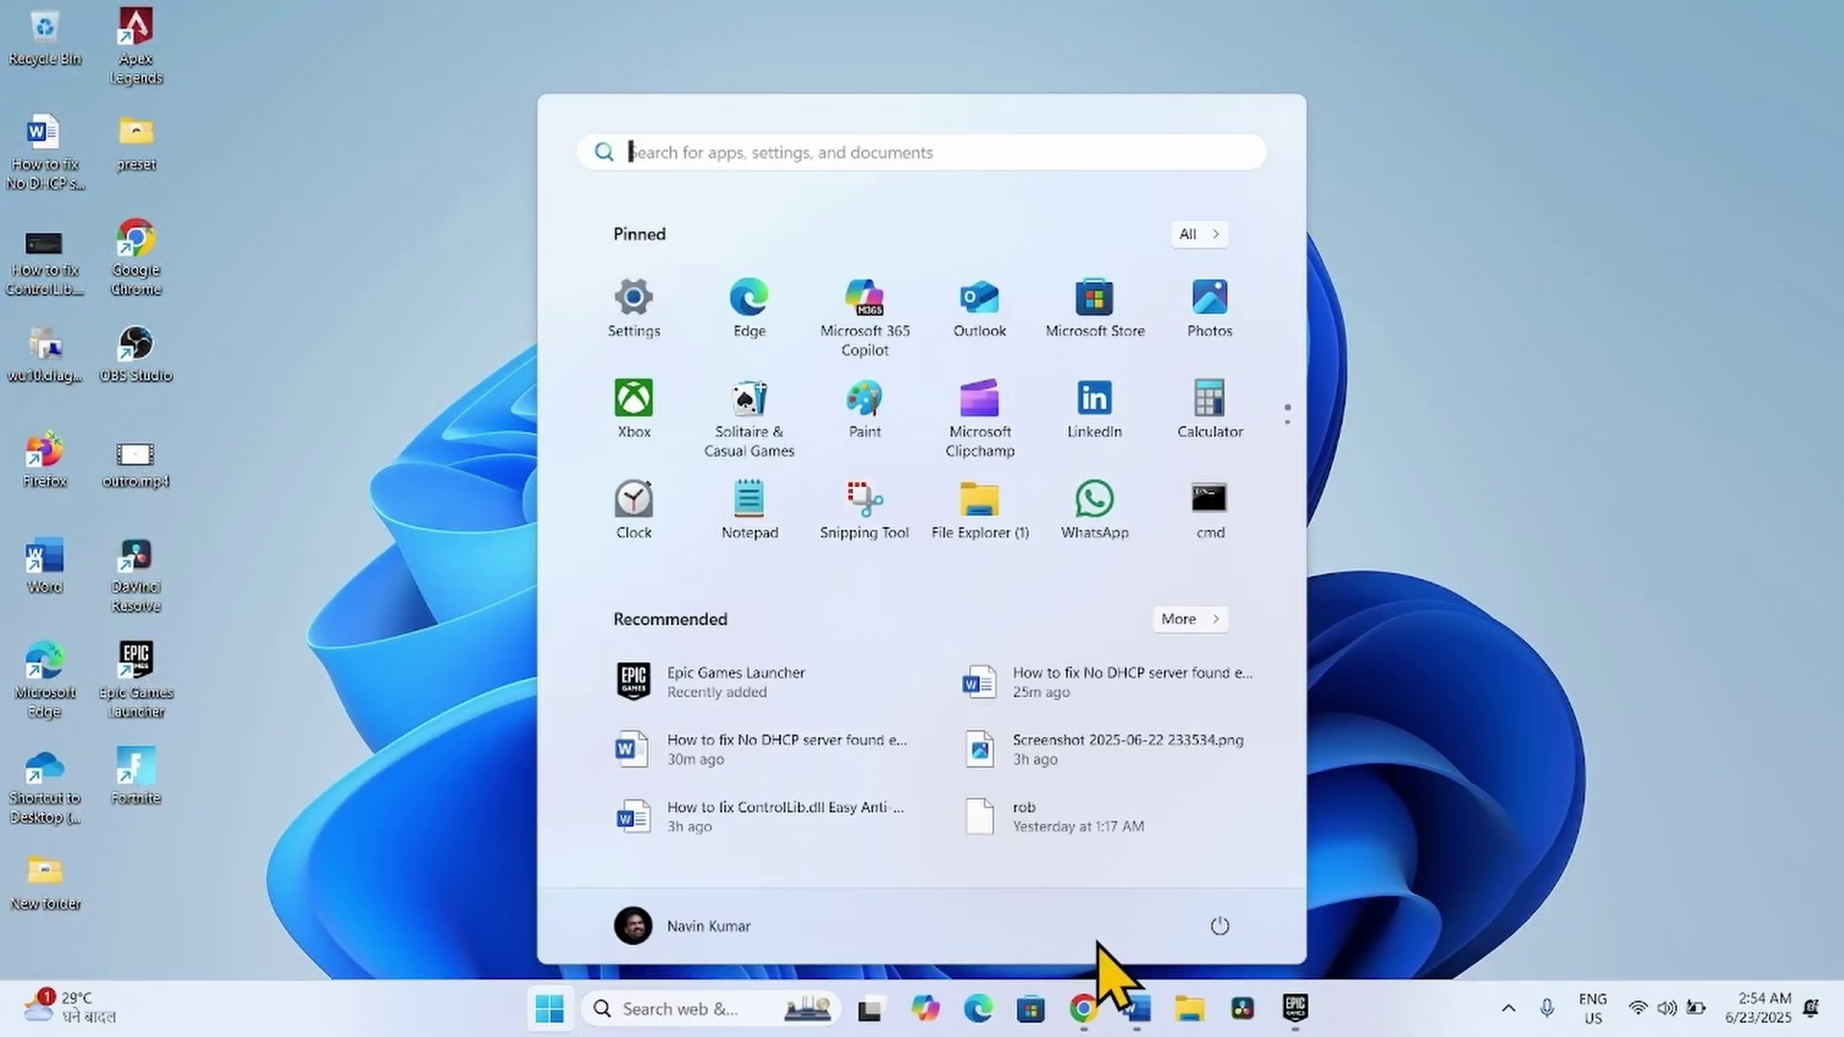
click(1220, 926)
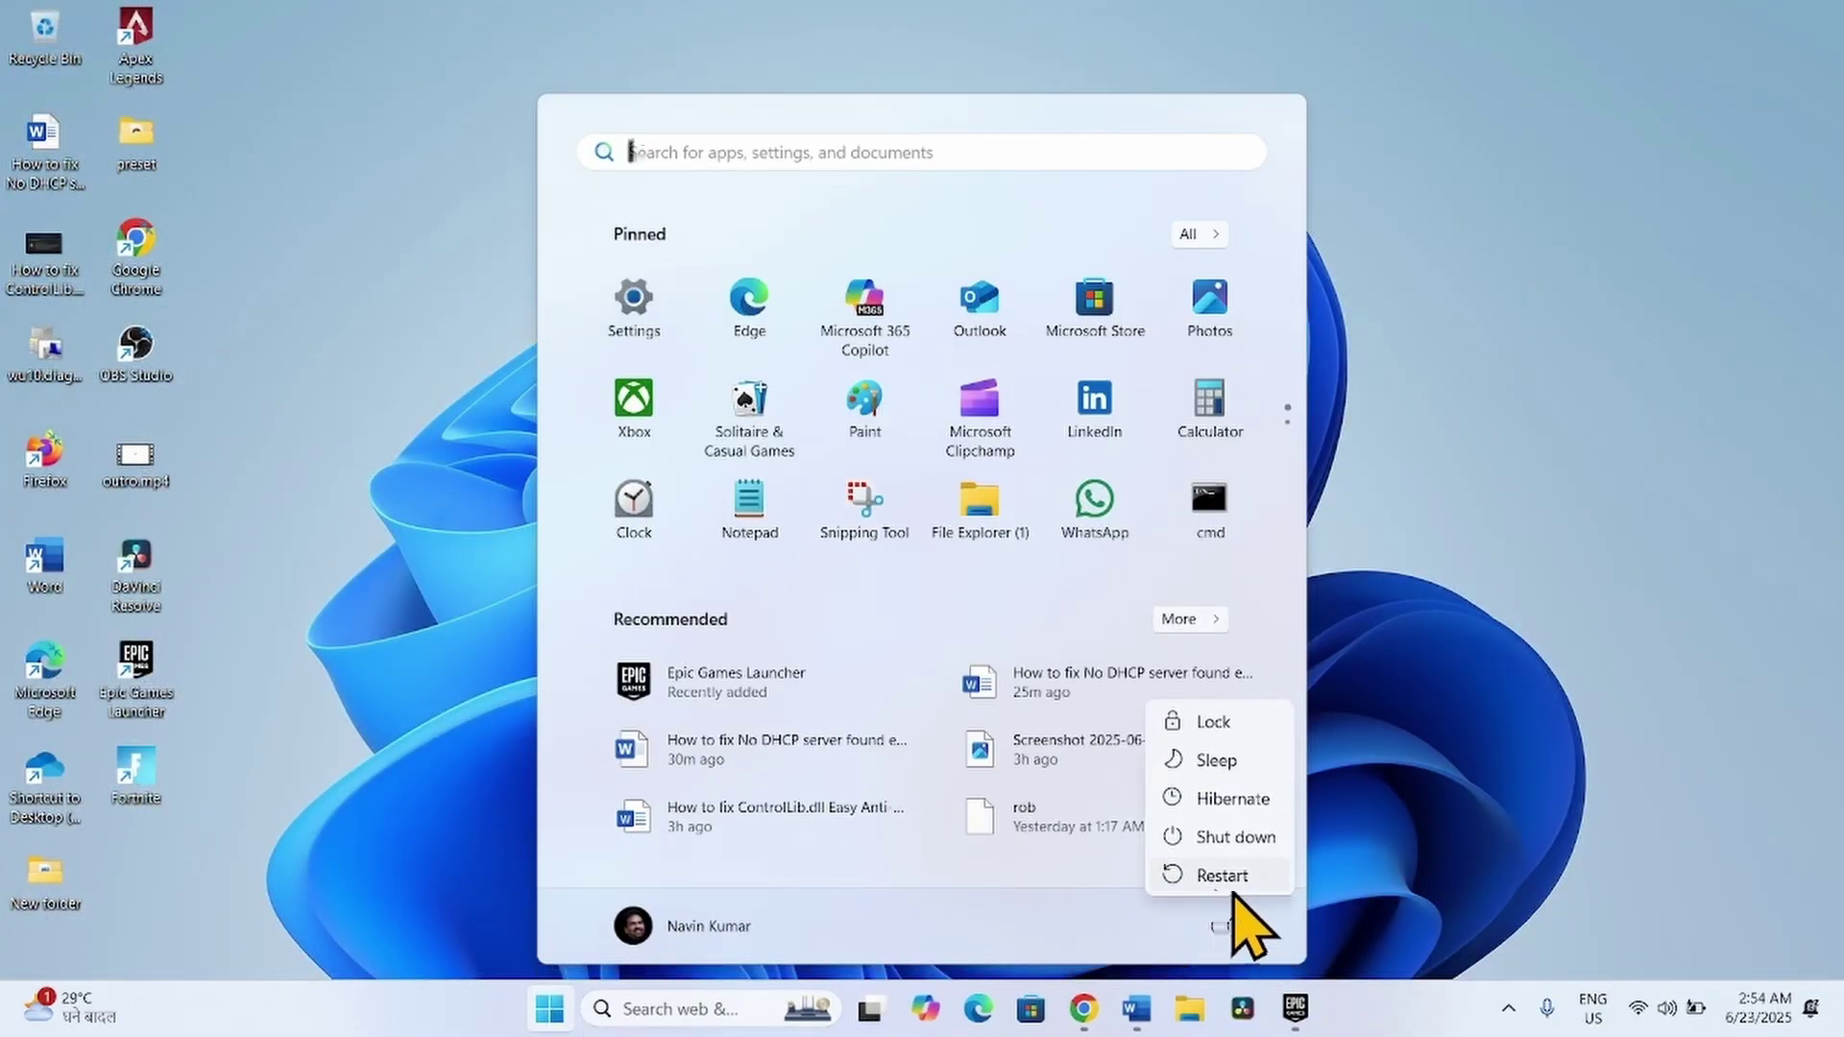
click(1633, 638)
click(1633, 638)
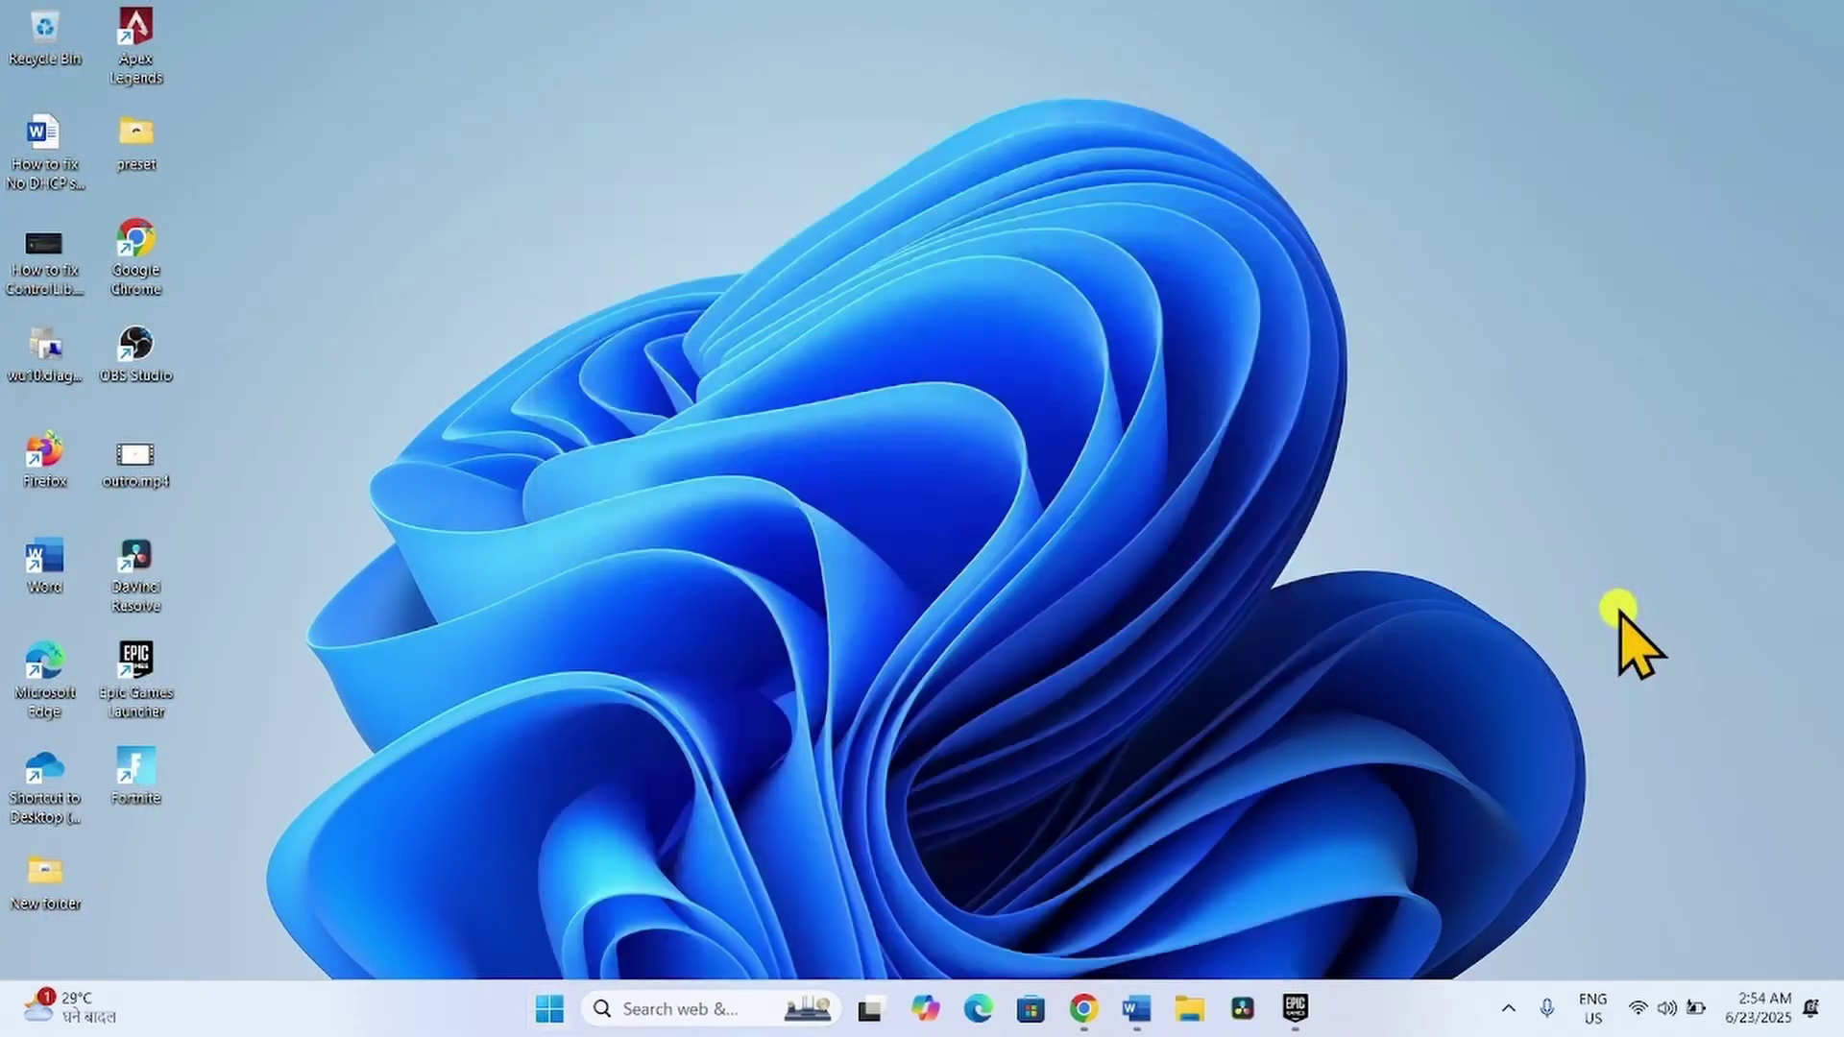
Step: Open Device Manager, maximize its window and expand the Network adapters category again
right_click(550, 1010)
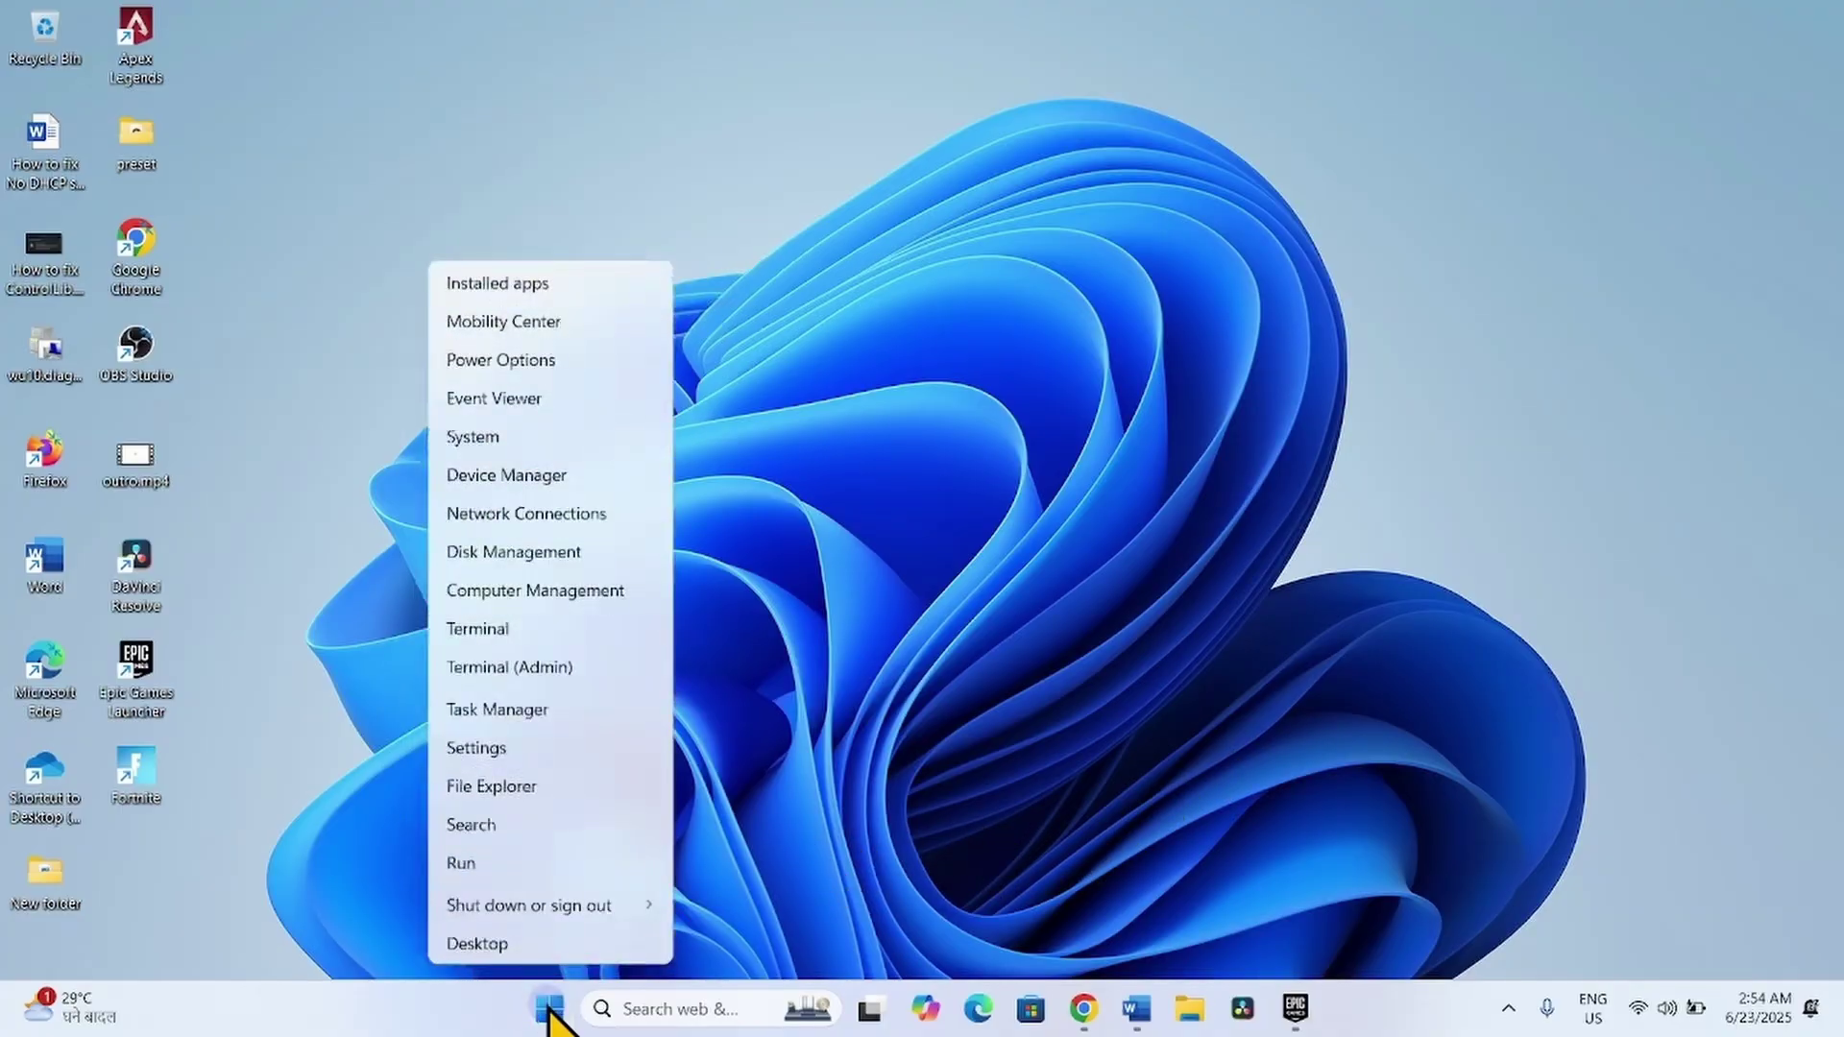
click(516, 477)
click(943, 73)
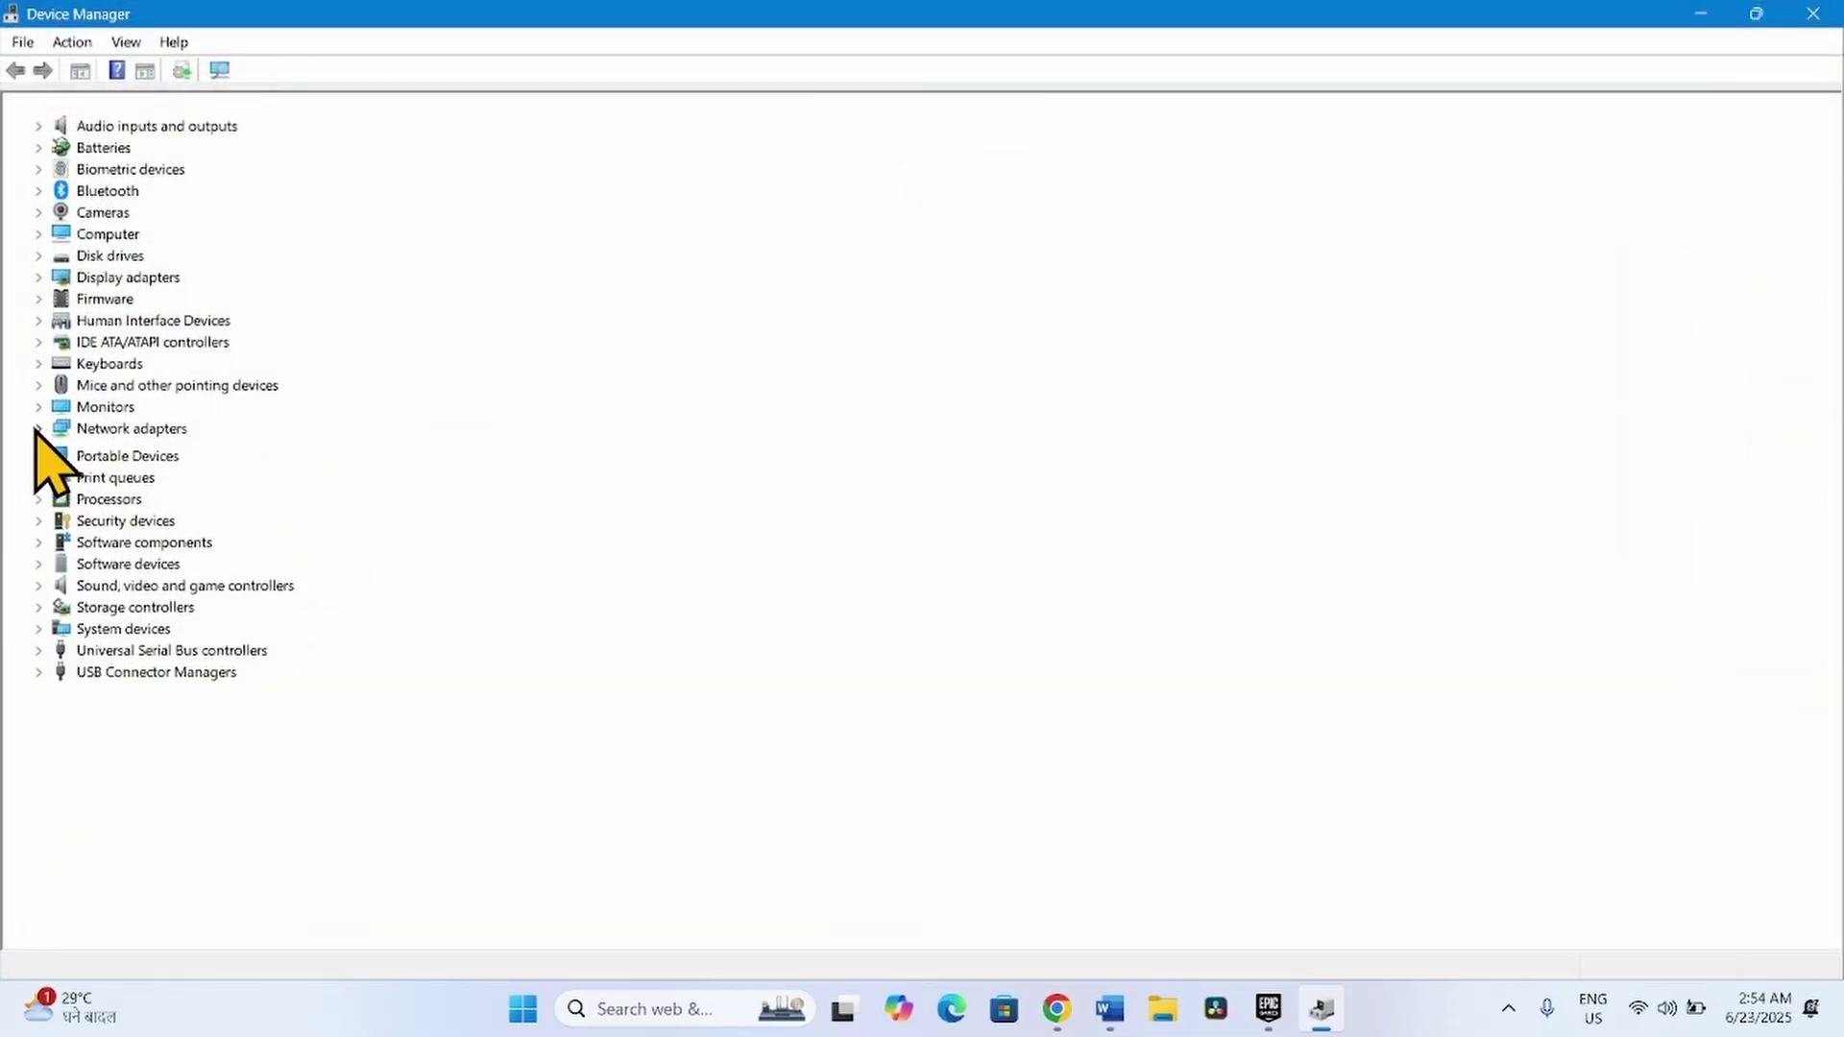
click(38, 428)
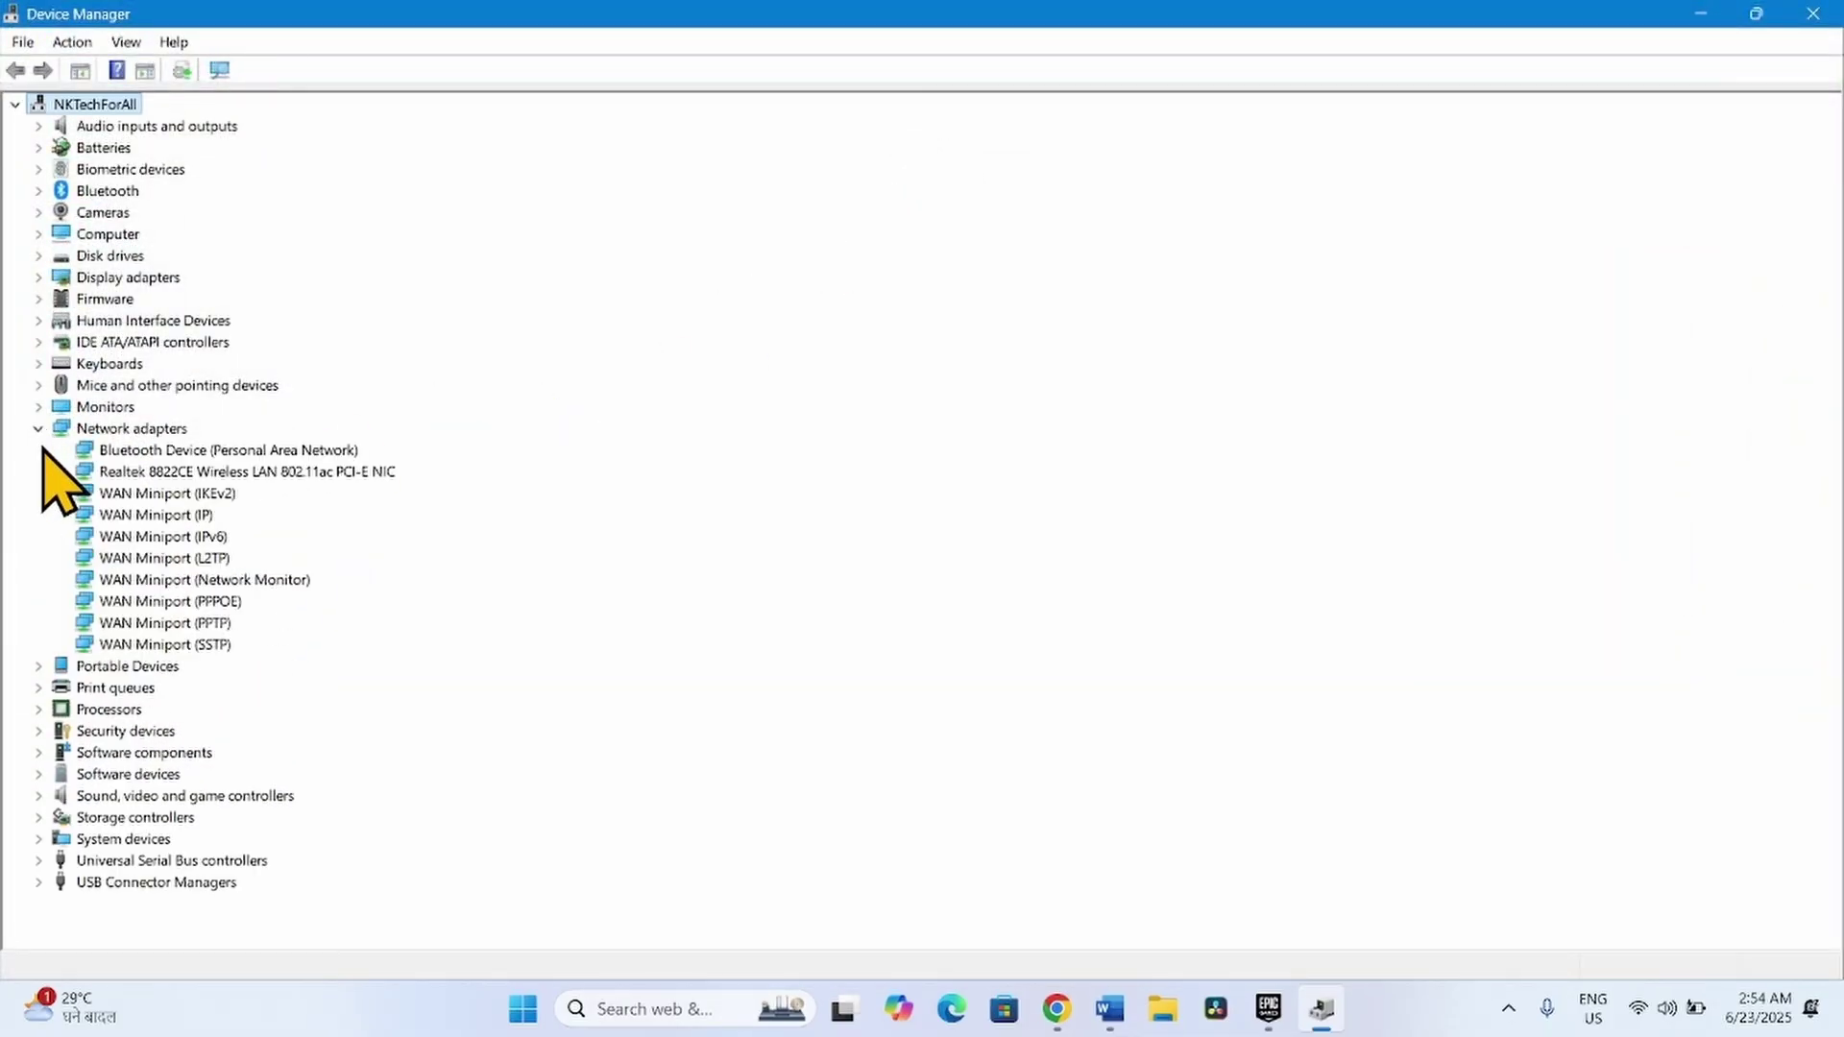
Step: Try to uninstall the Realtek 8822CE Wireless LAN 802.11ac PCI-E NIC network adapter, and close Device Manager
right_click(224, 472)
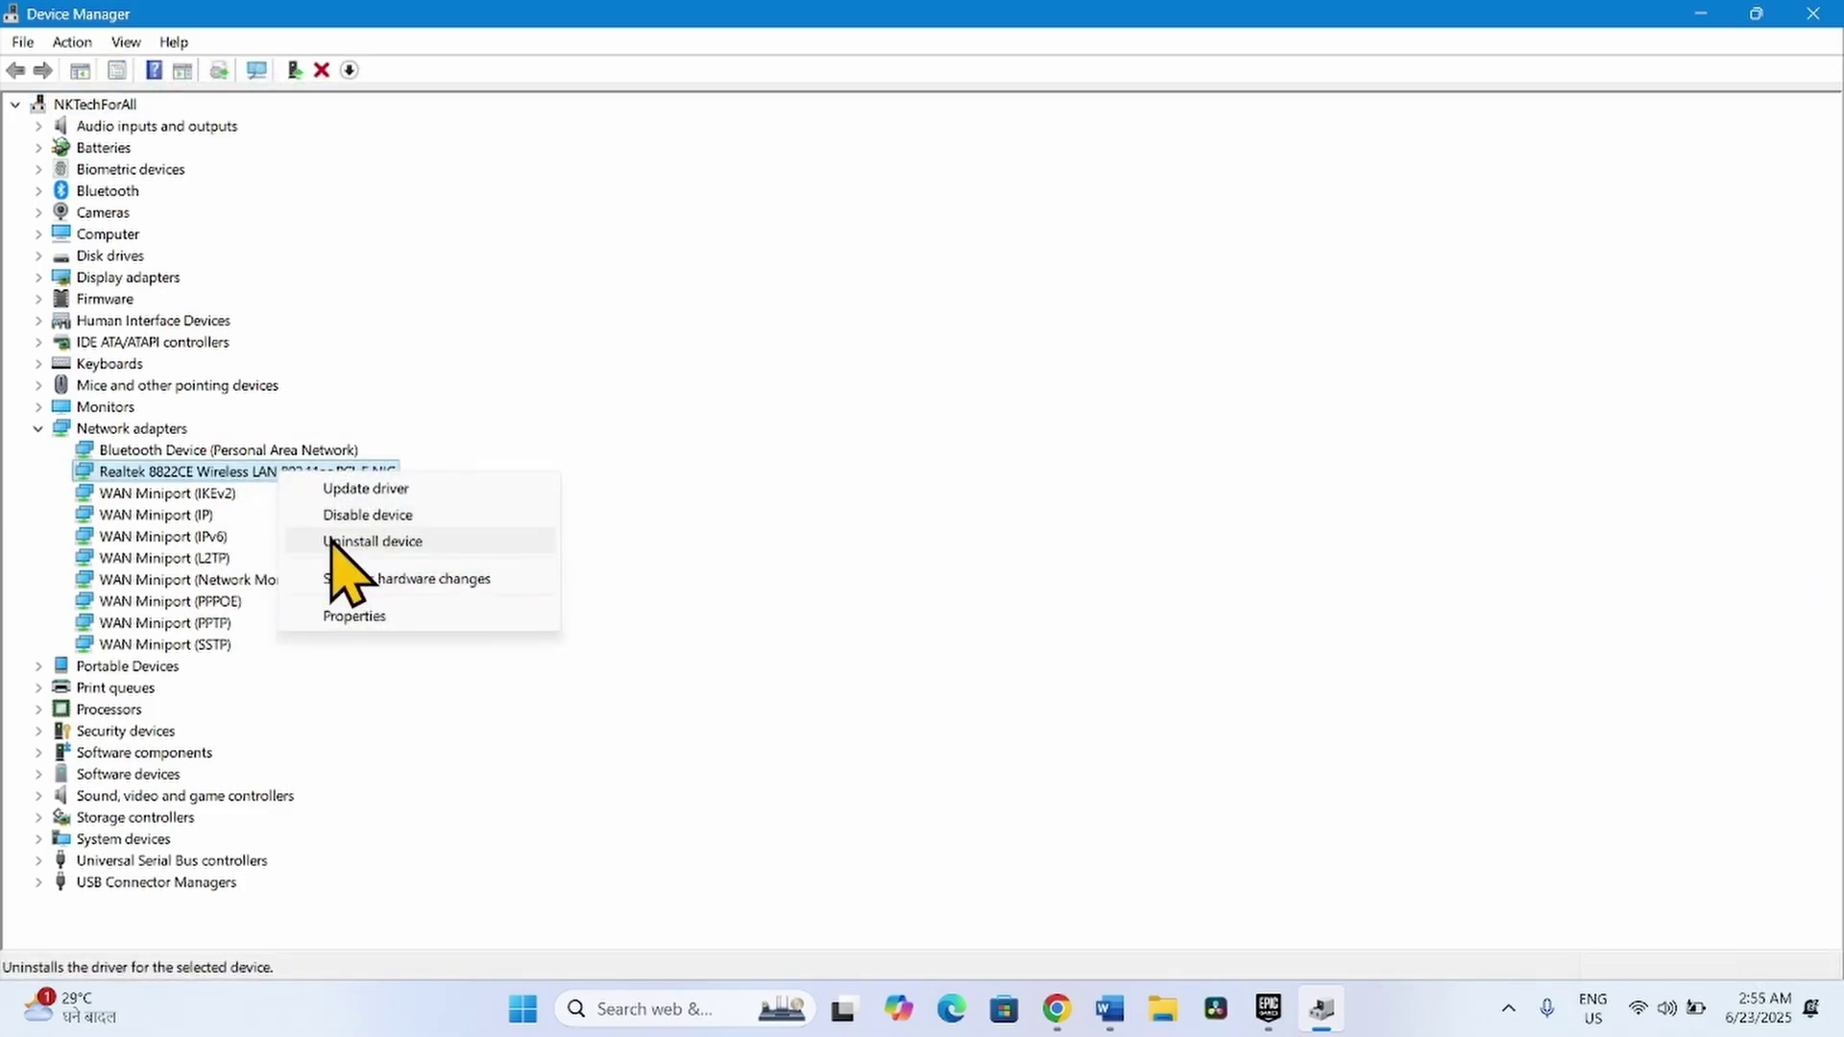
click(372, 541)
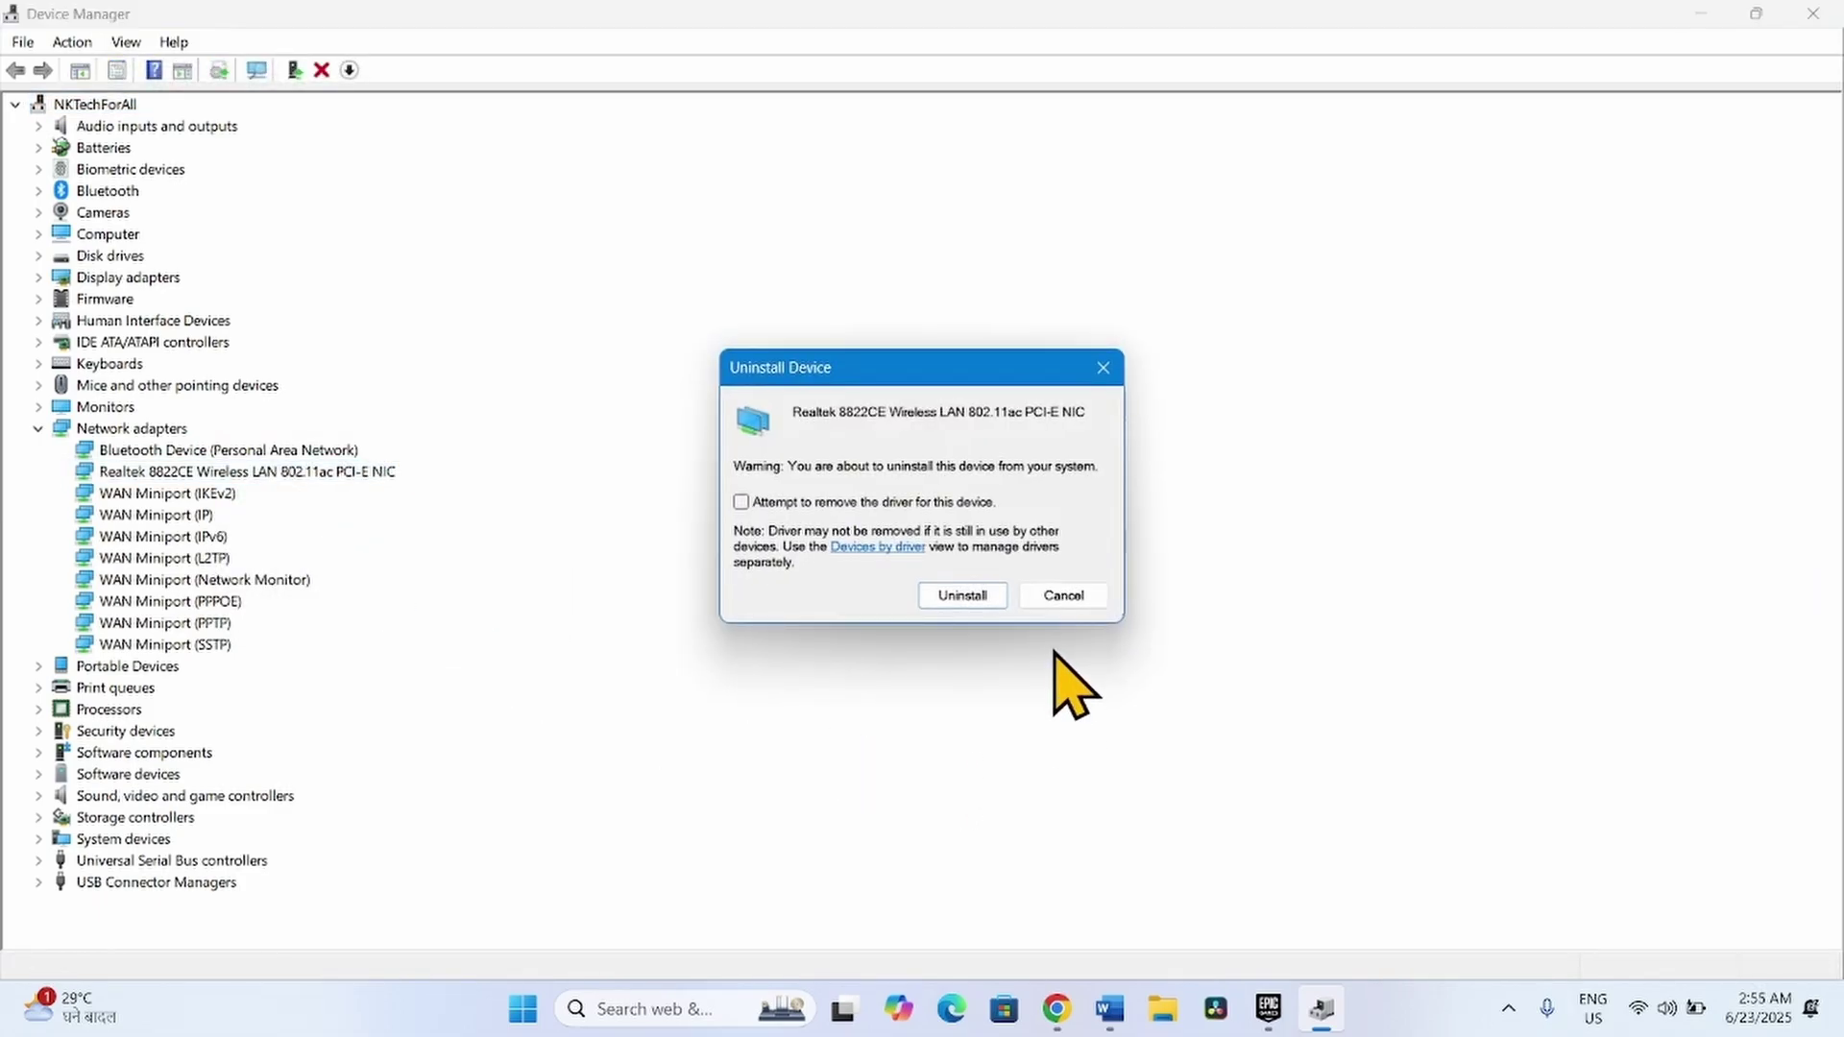
click(966, 596)
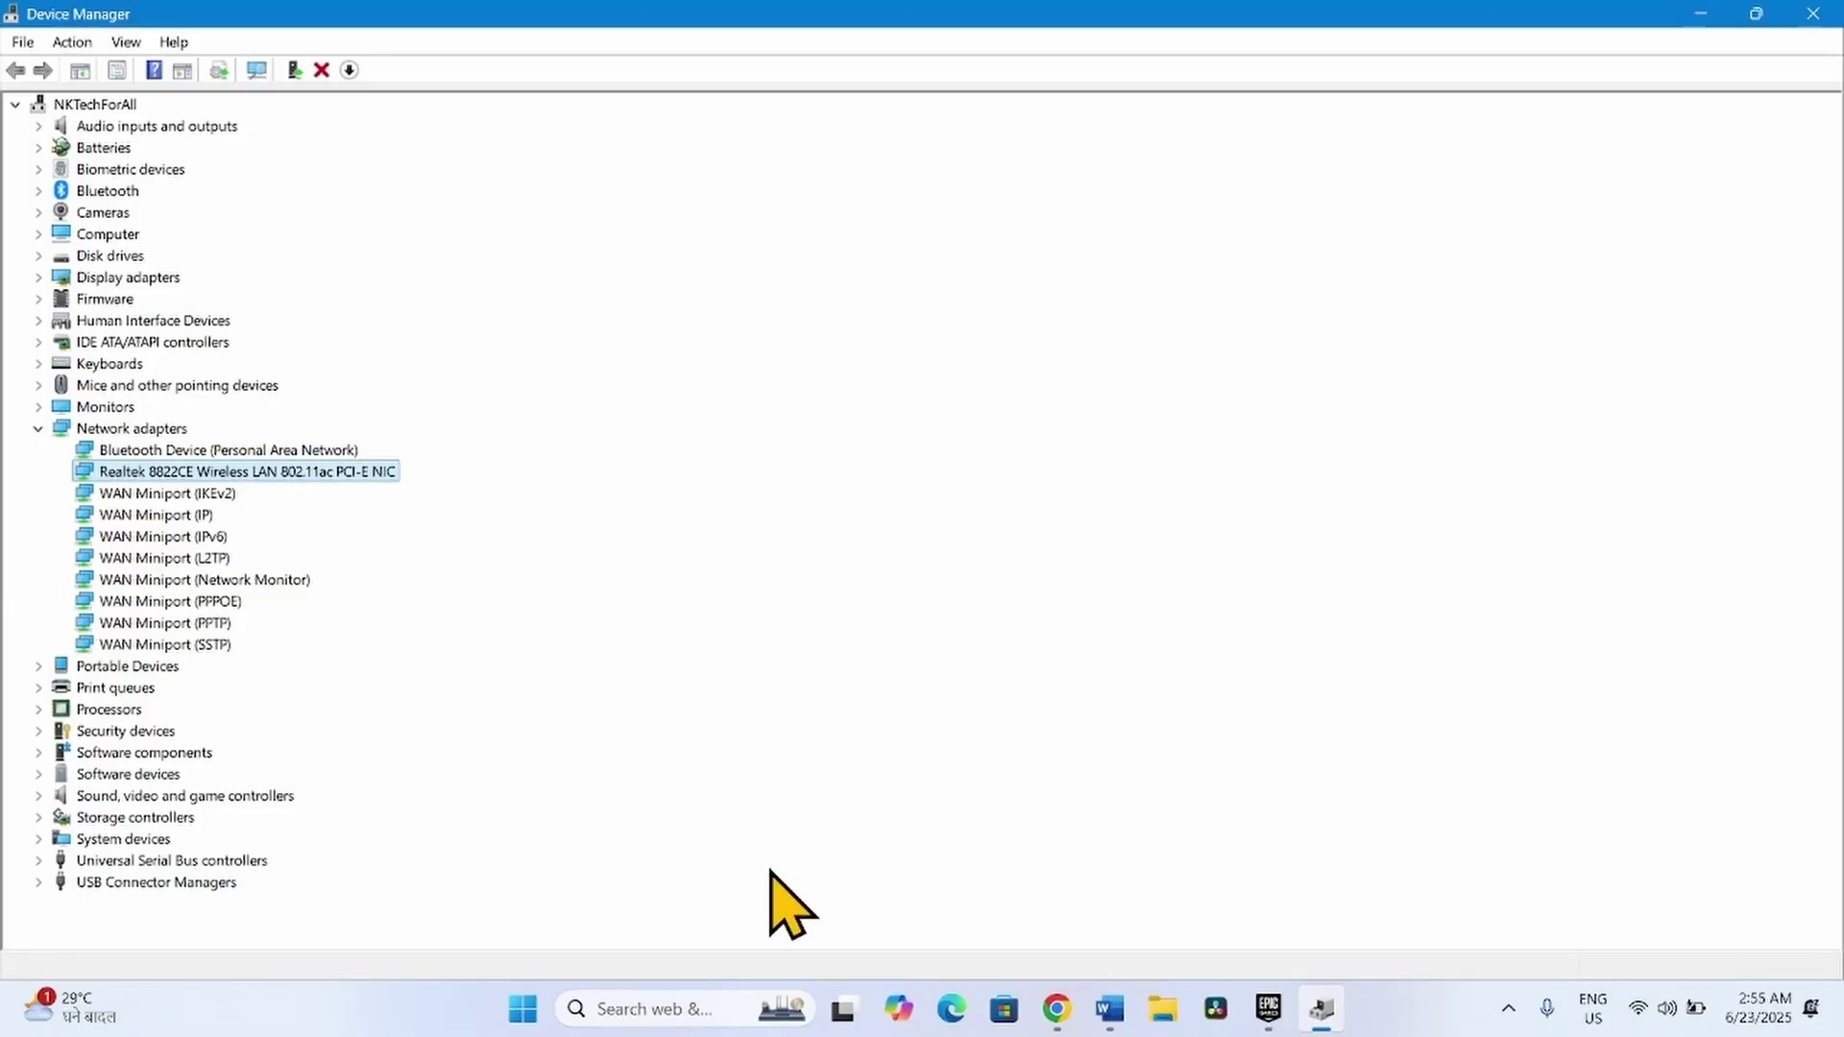
click(1832, 13)
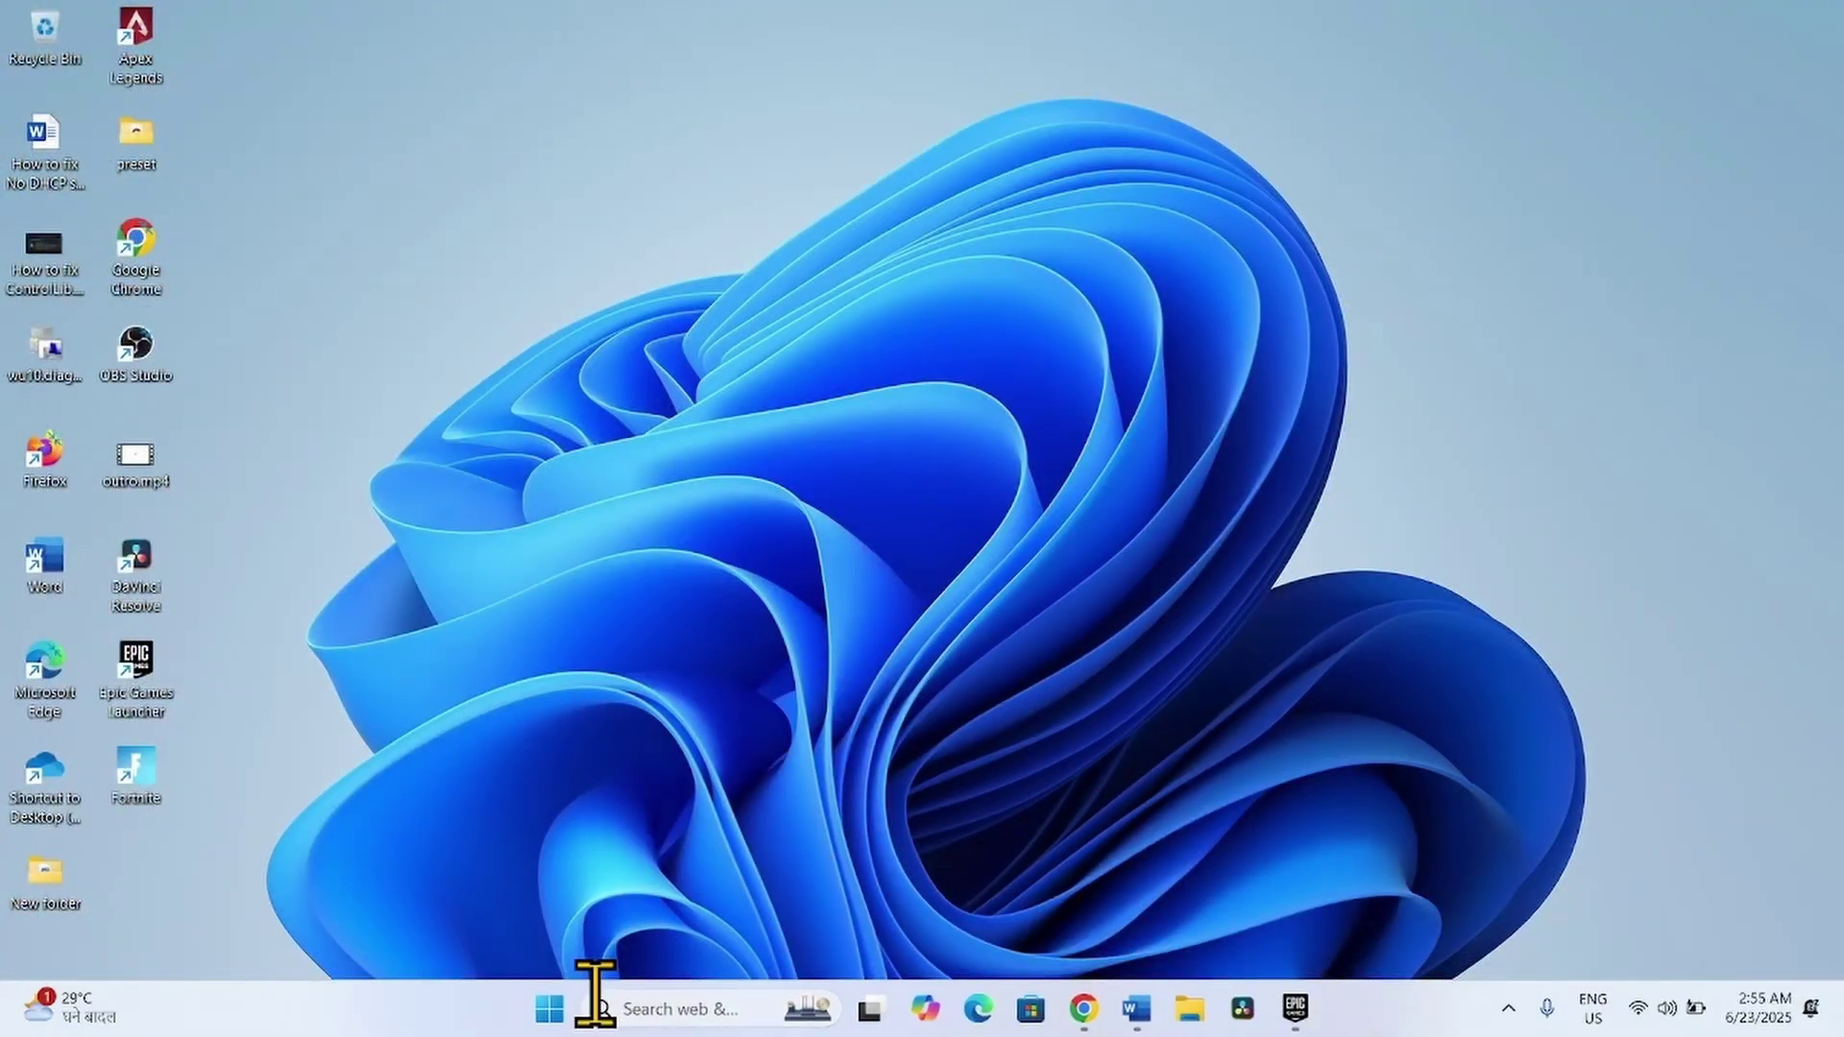
Step: View the computer's power options and dismiss them
click(551, 1010)
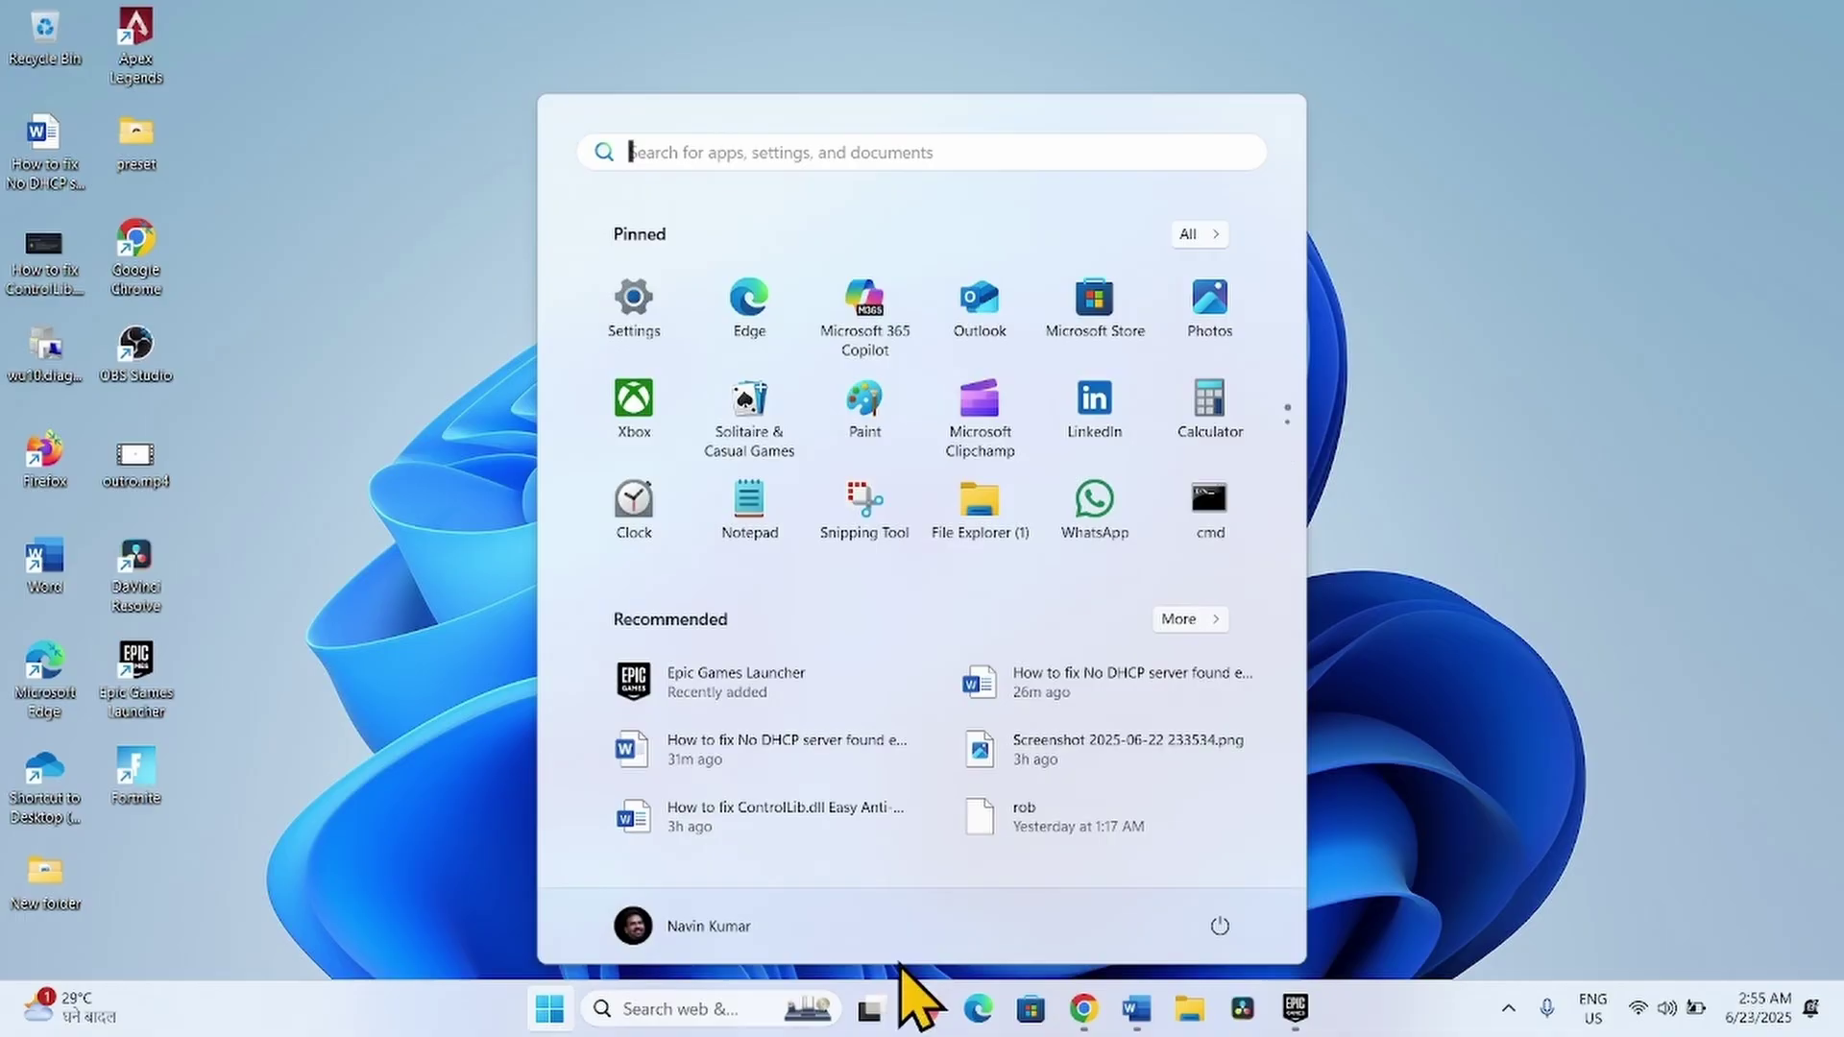
click(1221, 928)
click(1417, 668)
click(1417, 668)
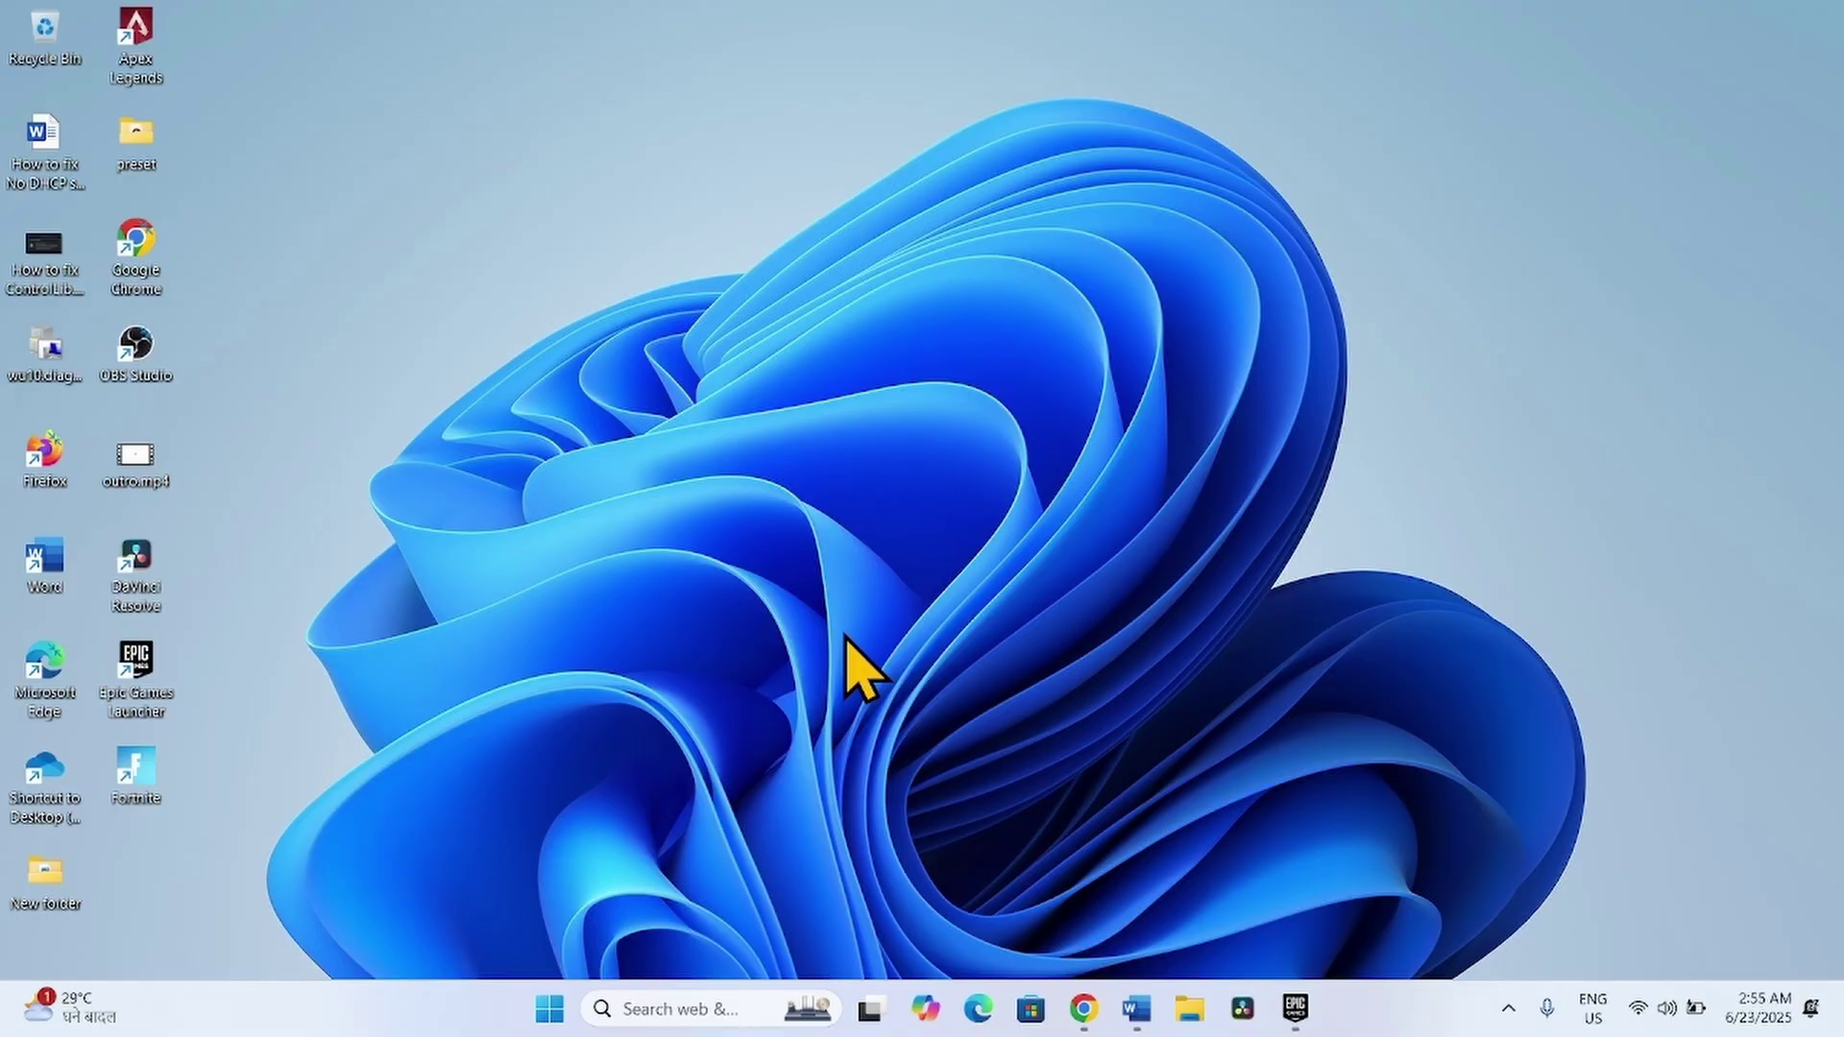
Step: Open the Proxy page of the Network & internet section in Windows Settings
click(544, 1016)
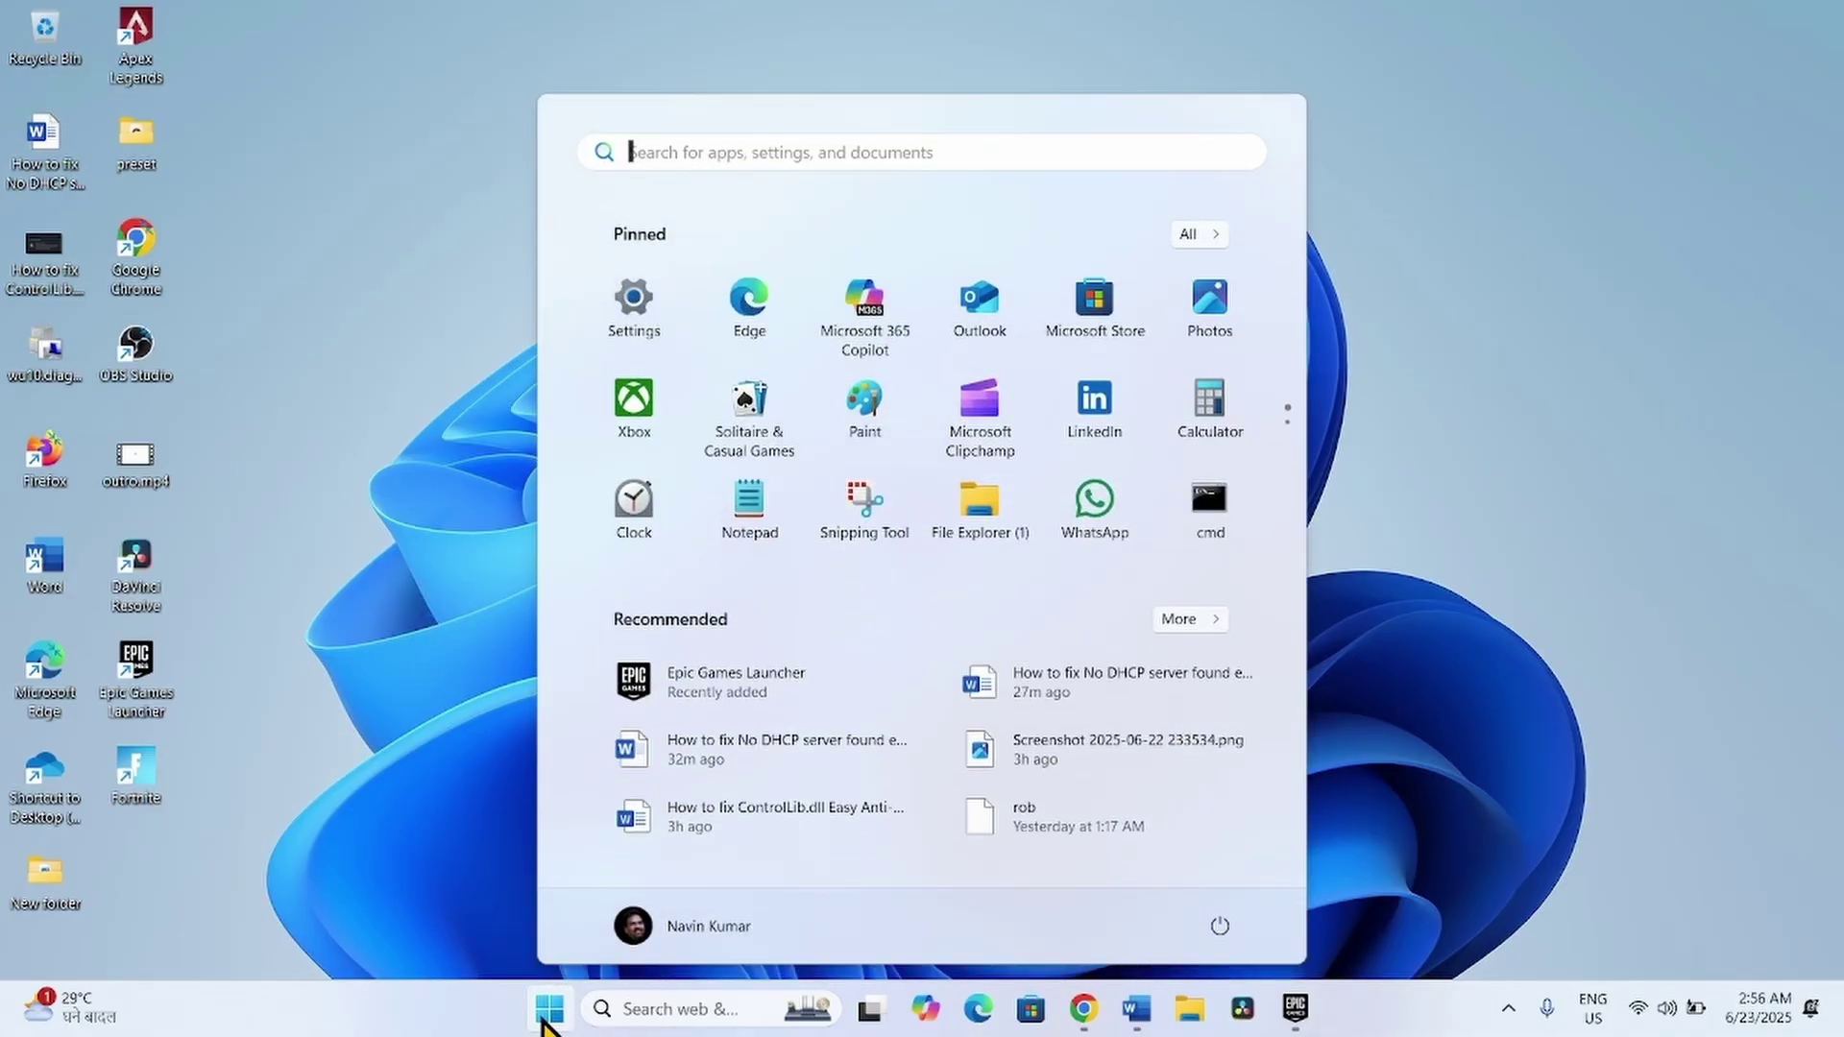
click(634, 298)
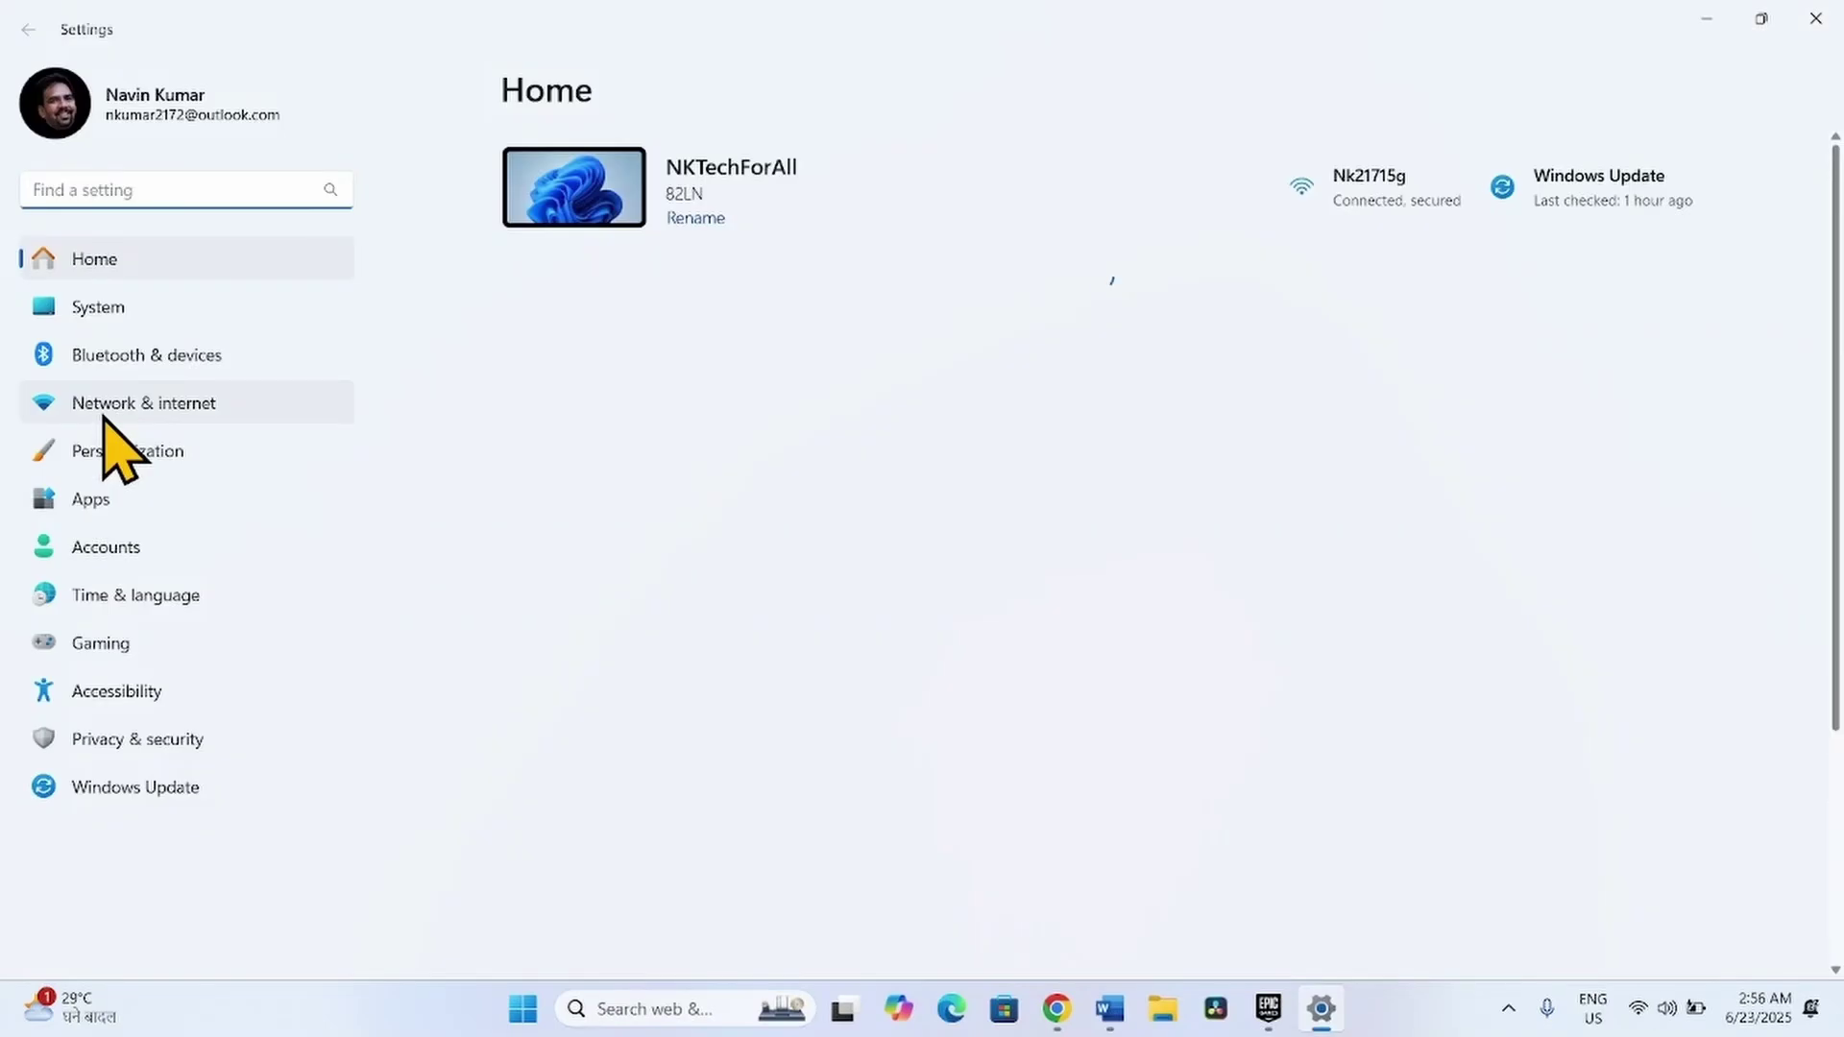
click(108, 408)
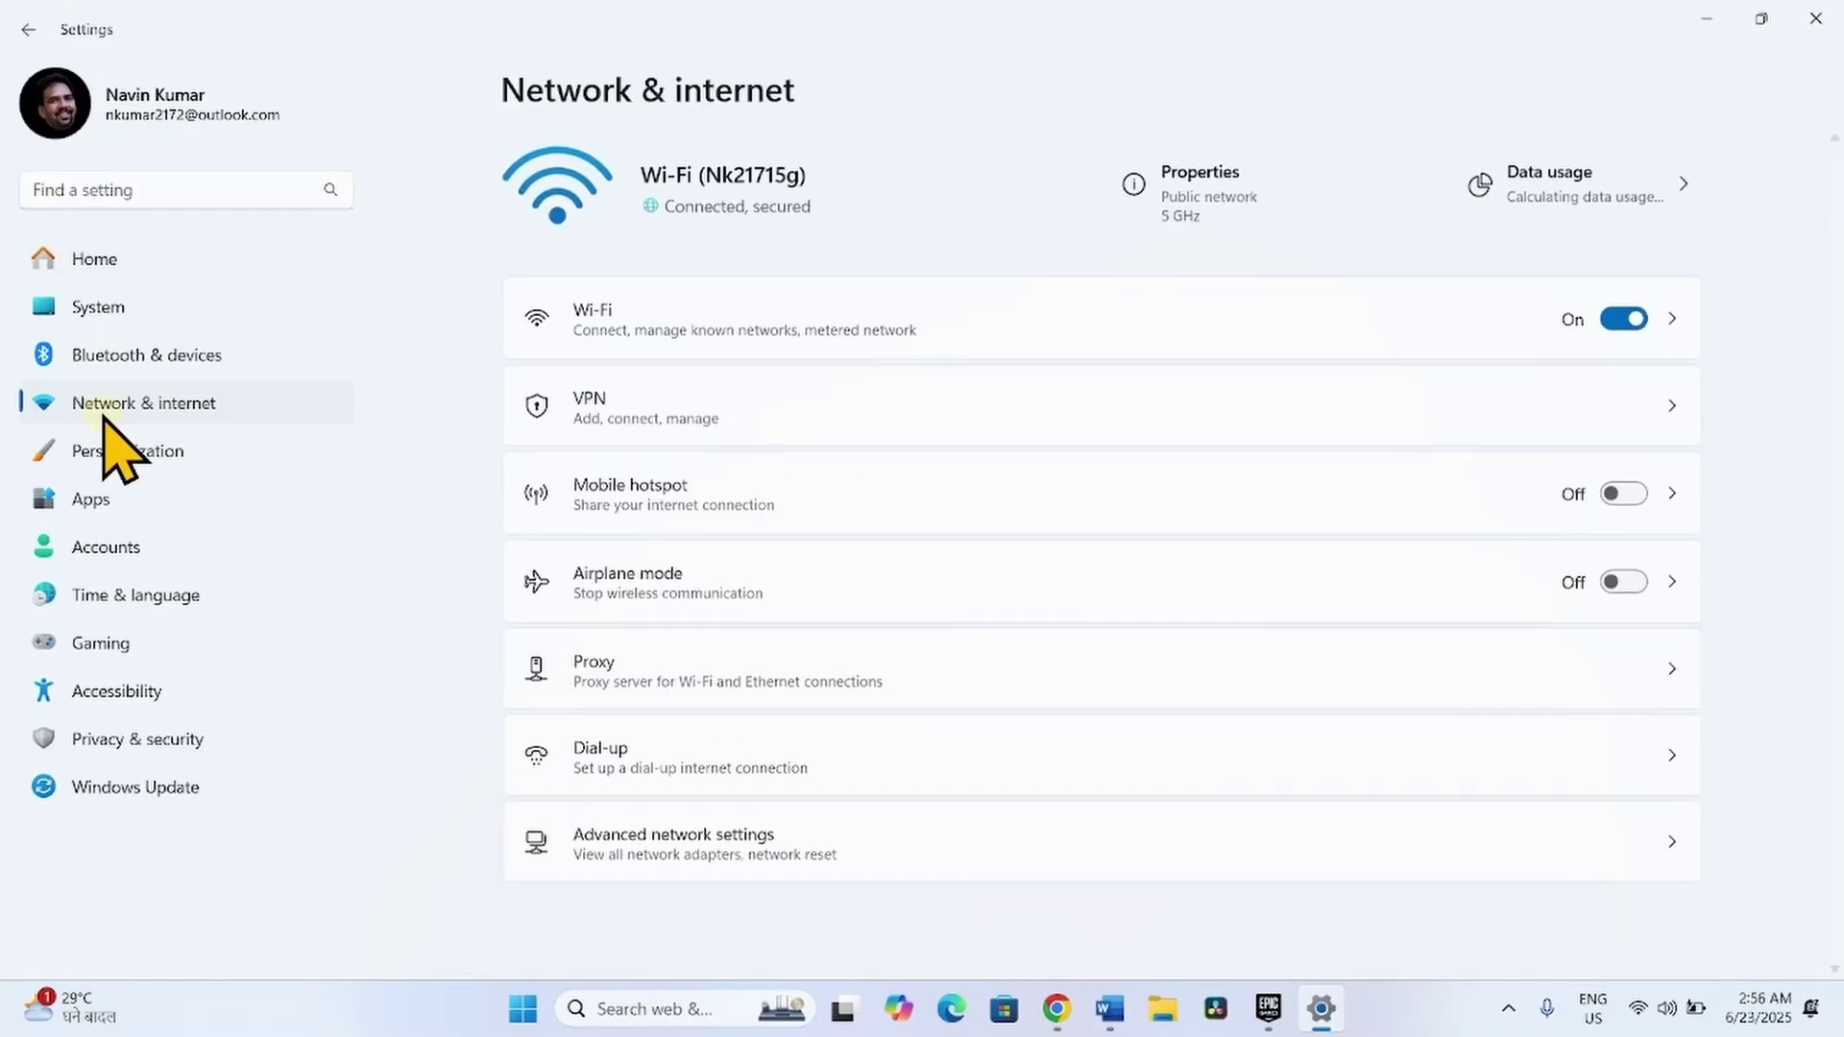
click(780, 684)
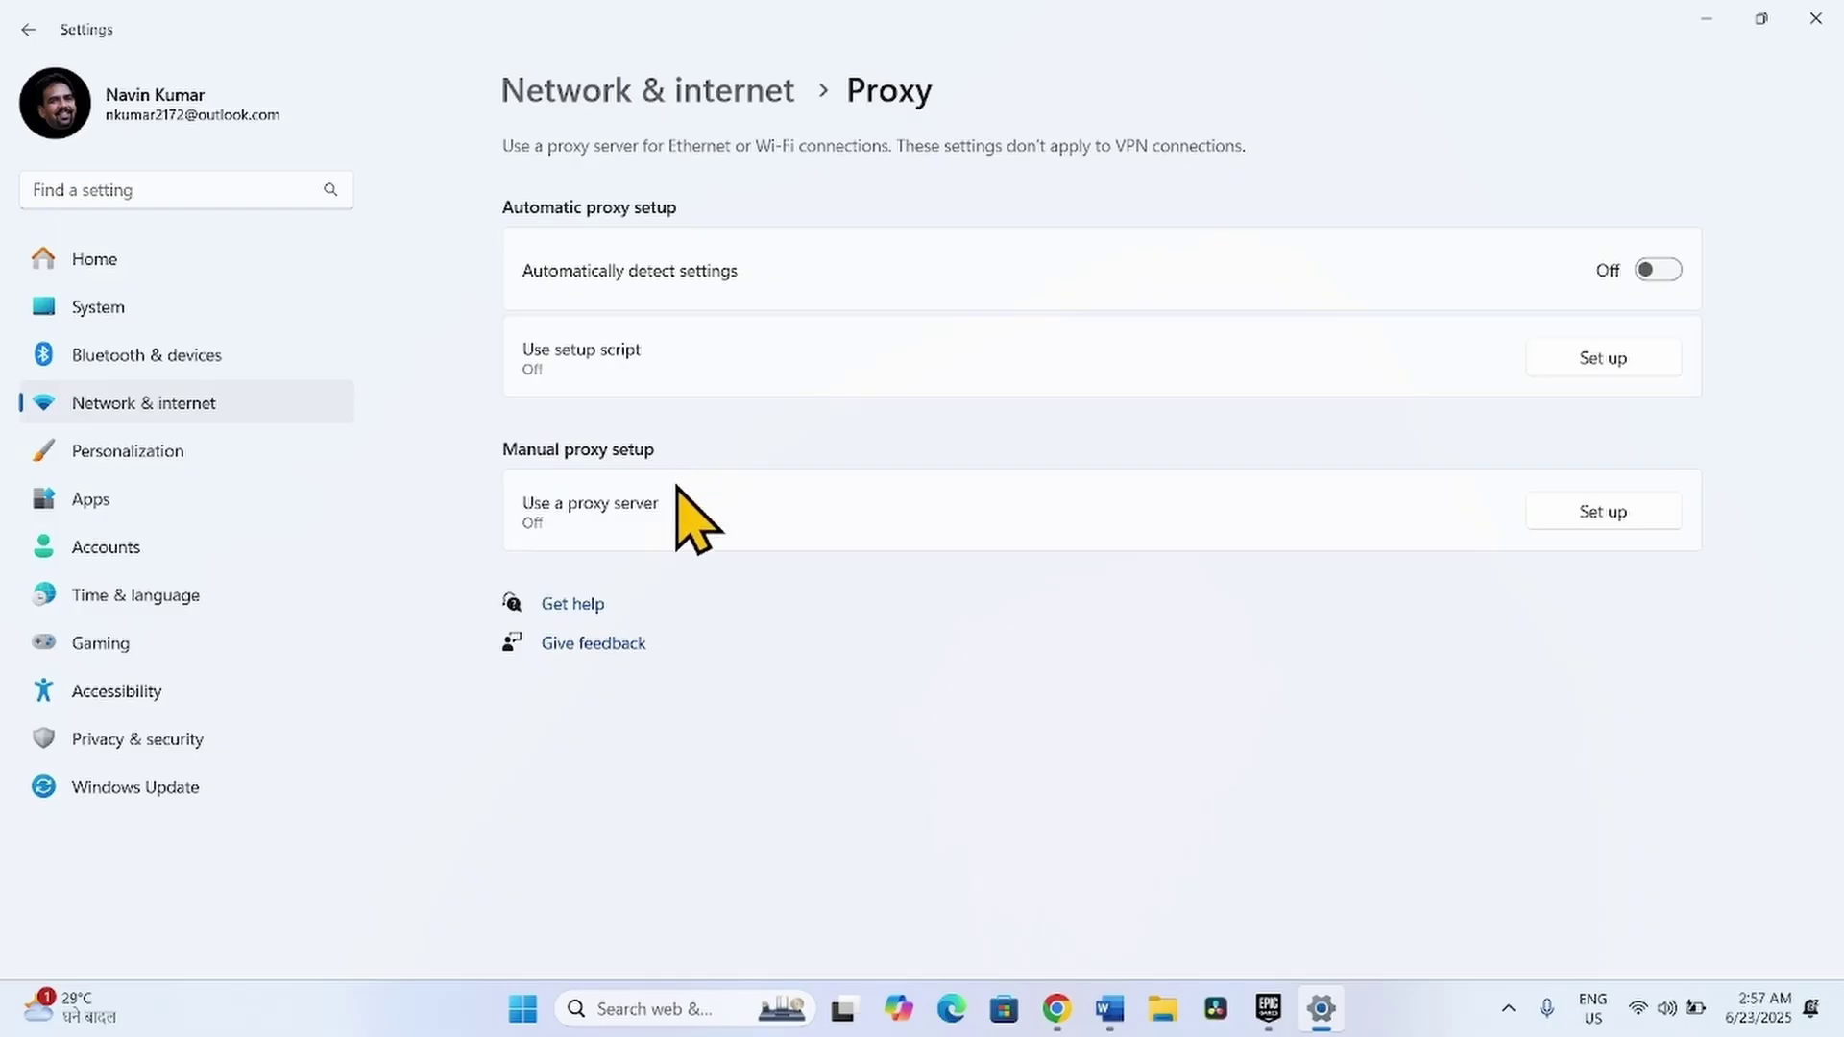
Step: Save the manual proxy setup with "Use a proxy server" switched off, and close Settings
click(1597, 517)
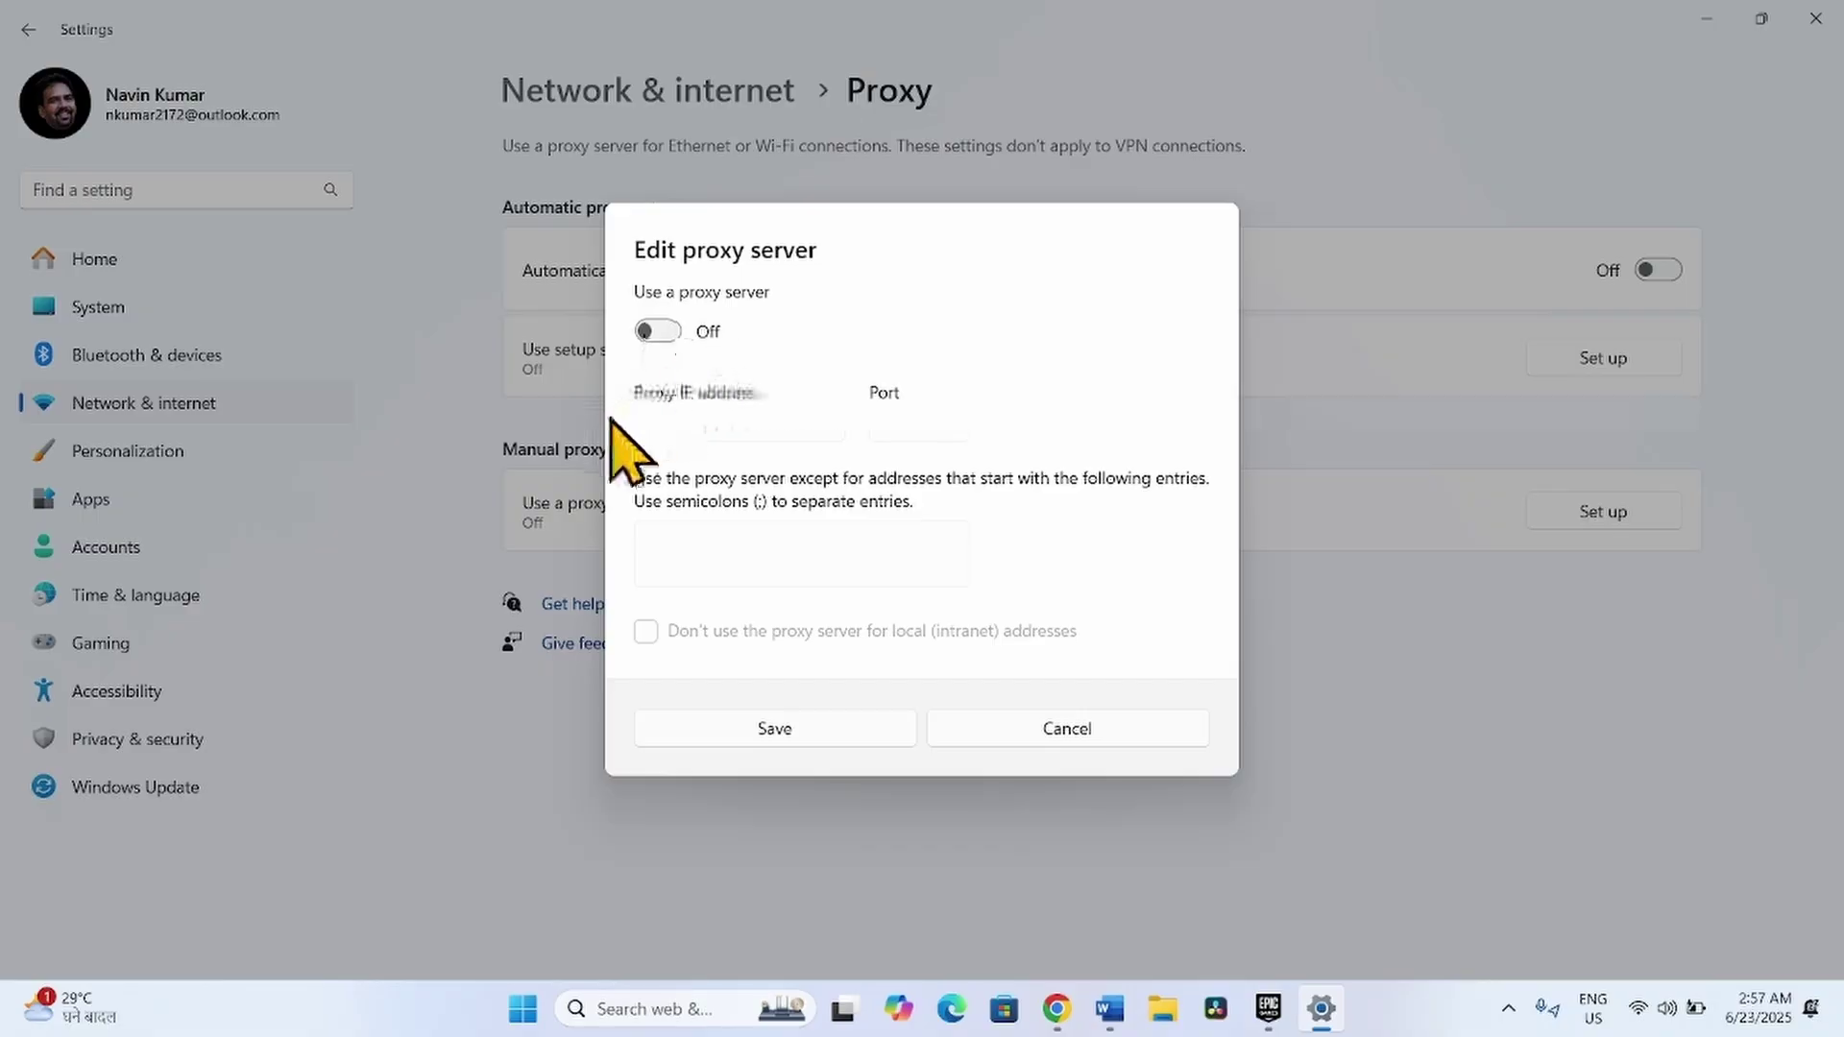
click(727, 735)
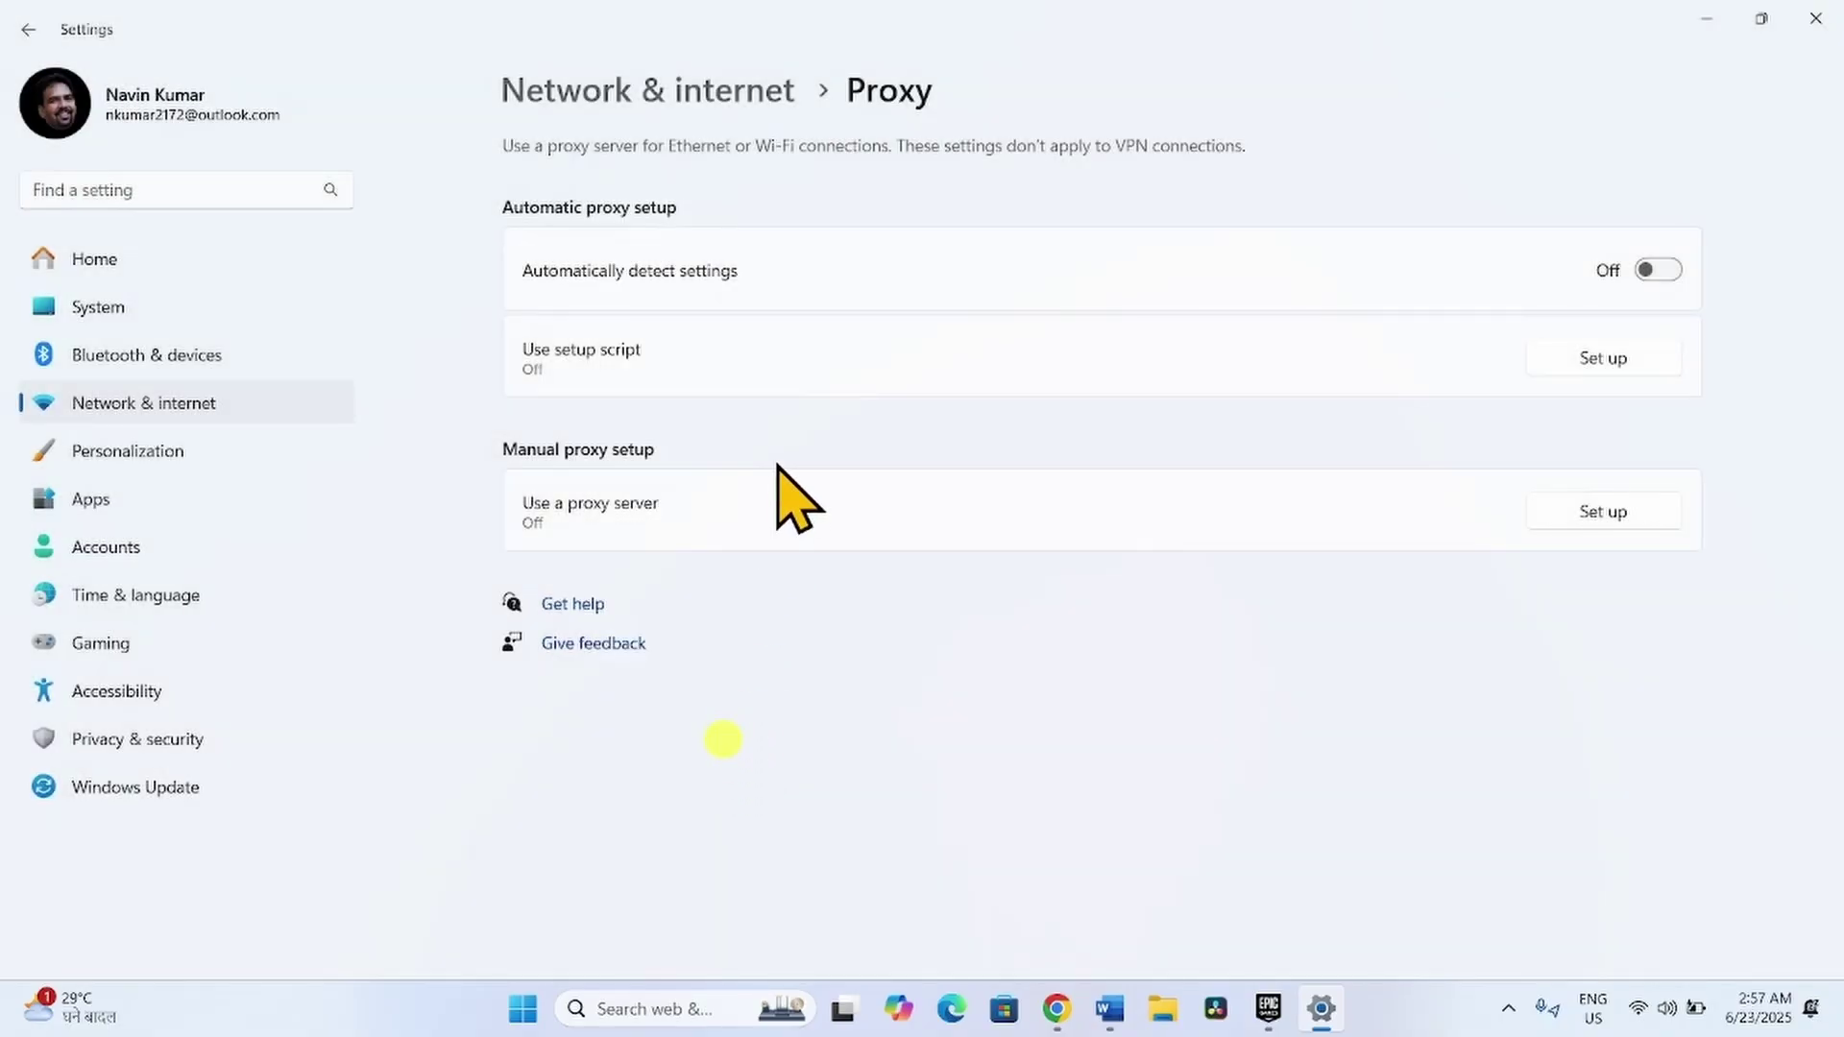
click(1816, 17)
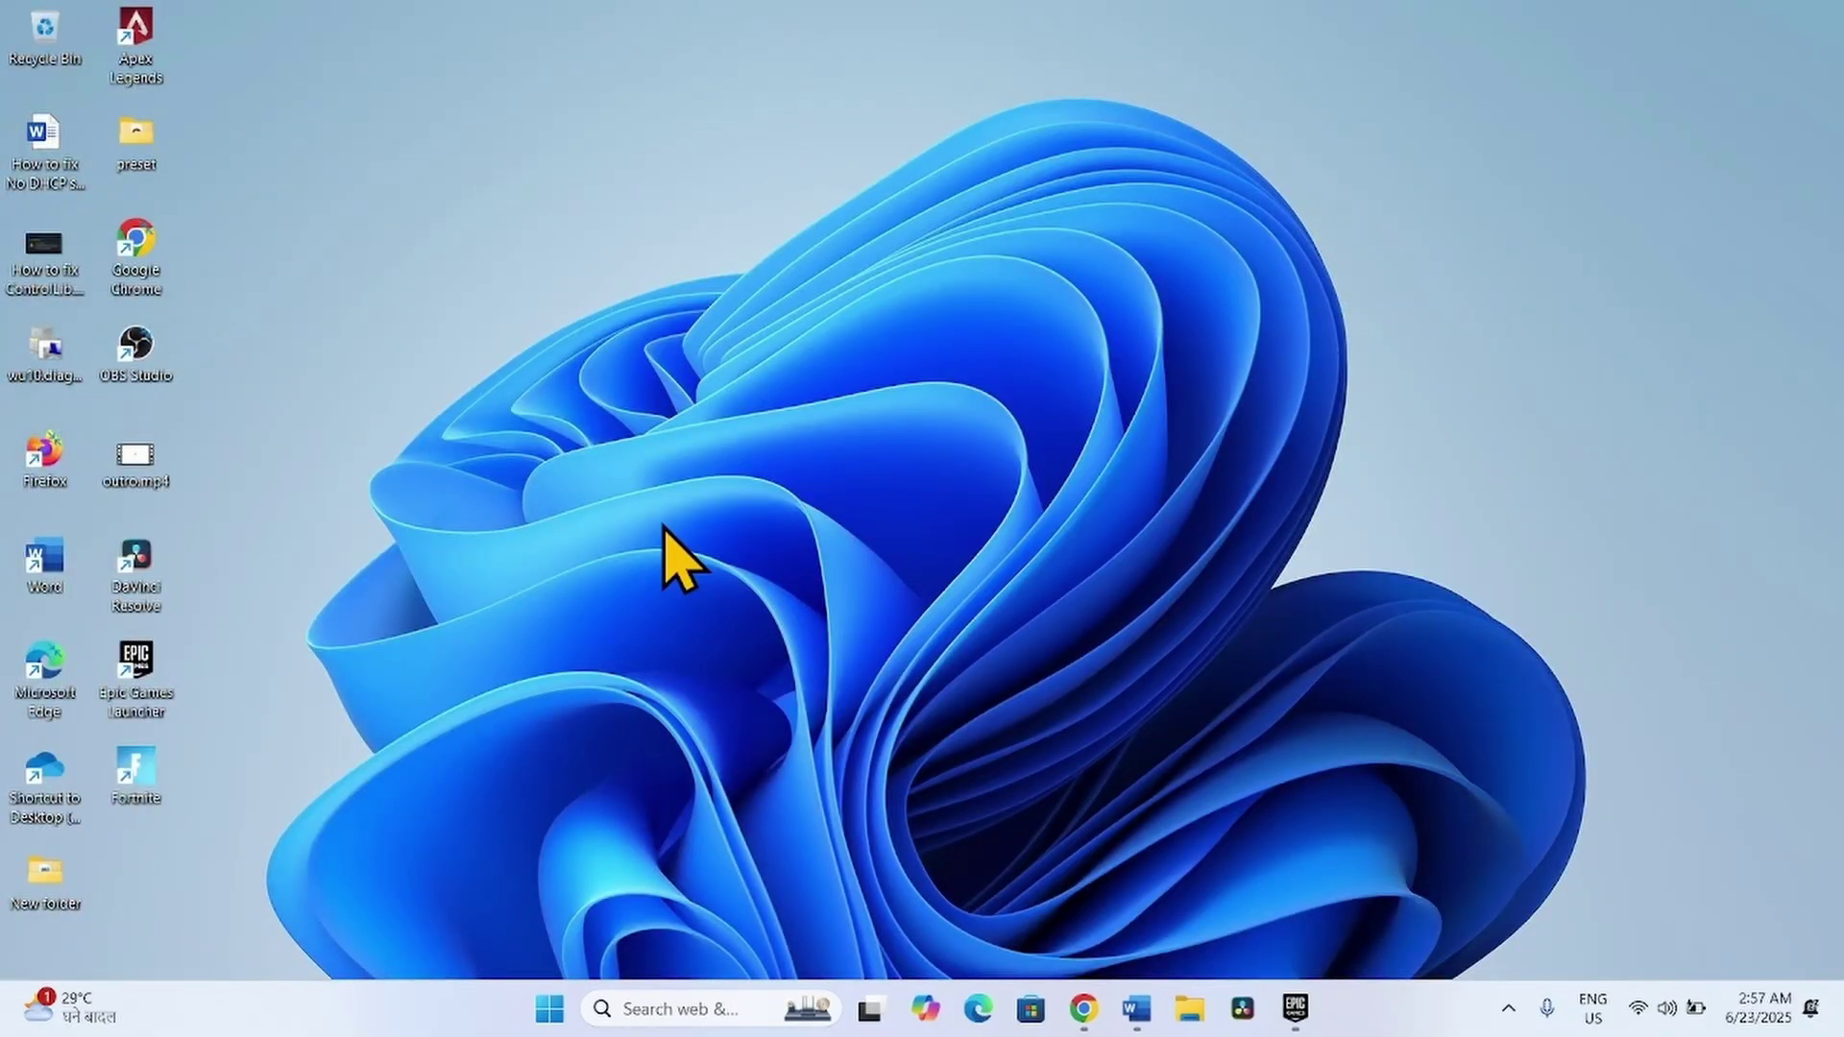
Step: Open Windows Settings at the Other troubleshooters page of System's Troubleshoot section
click(553, 1018)
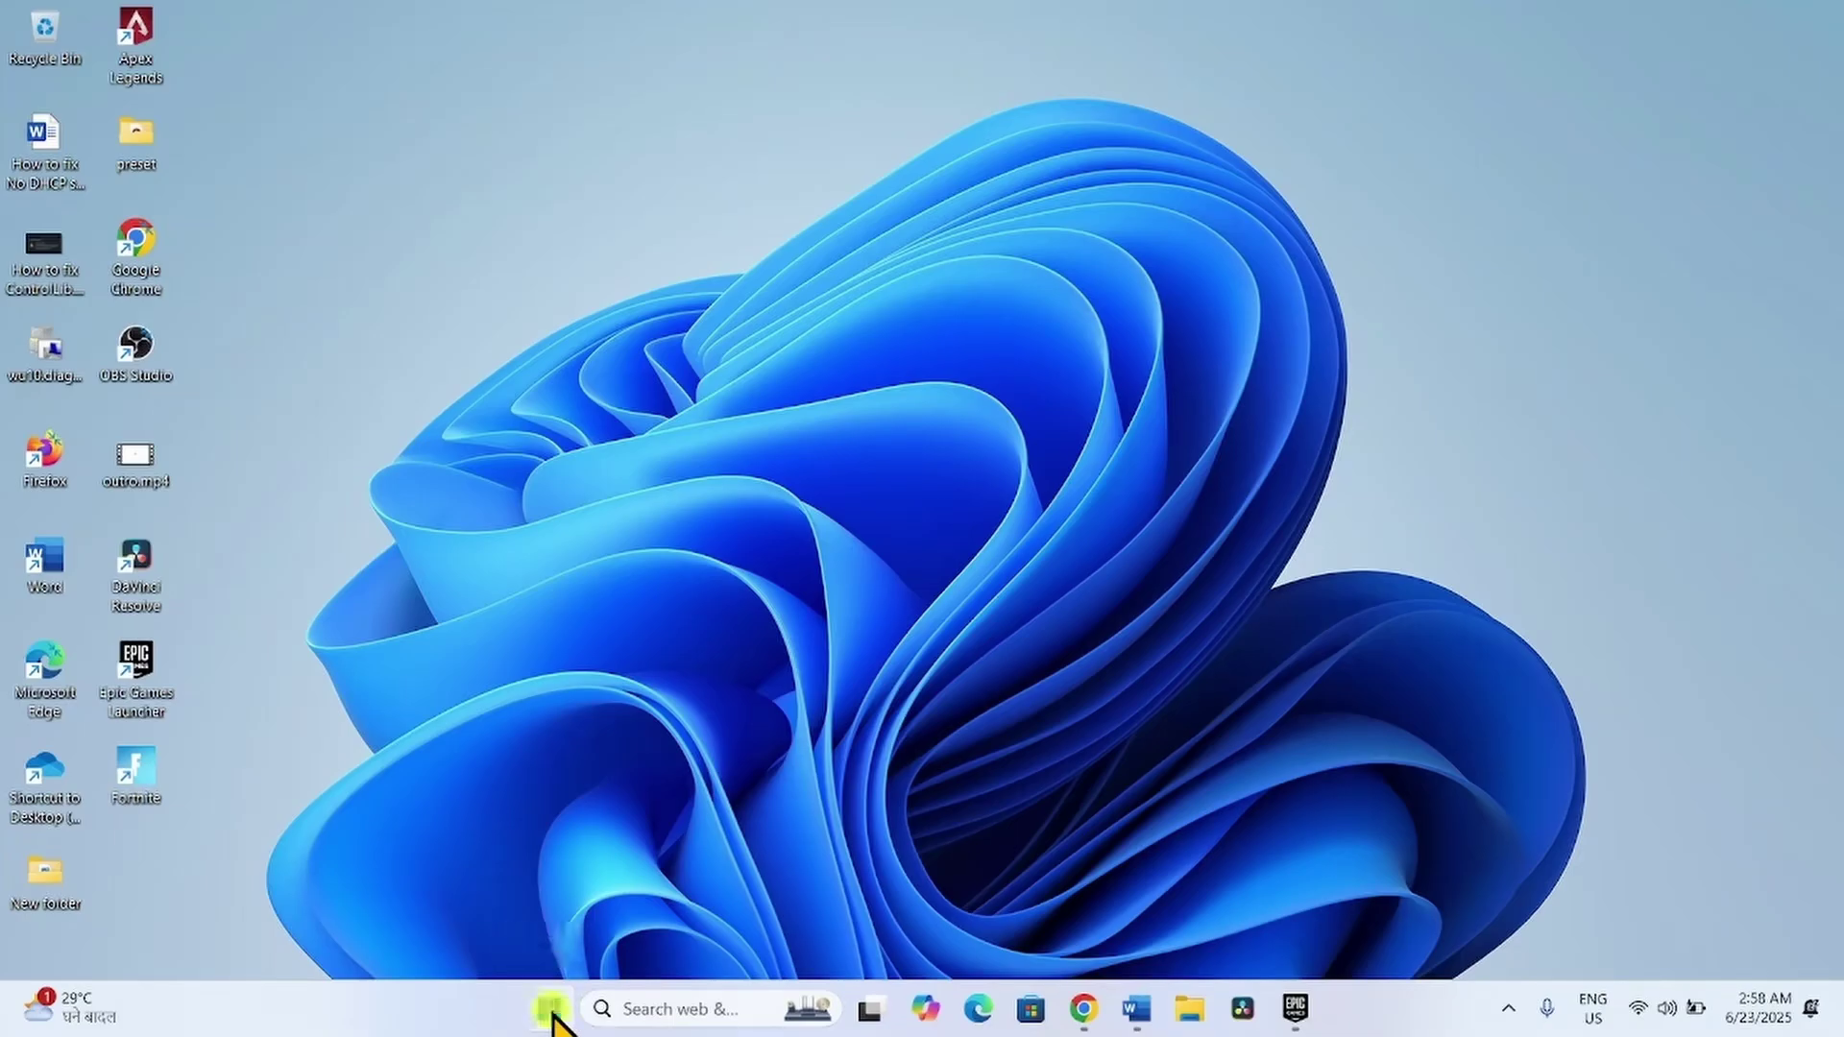
click(641, 303)
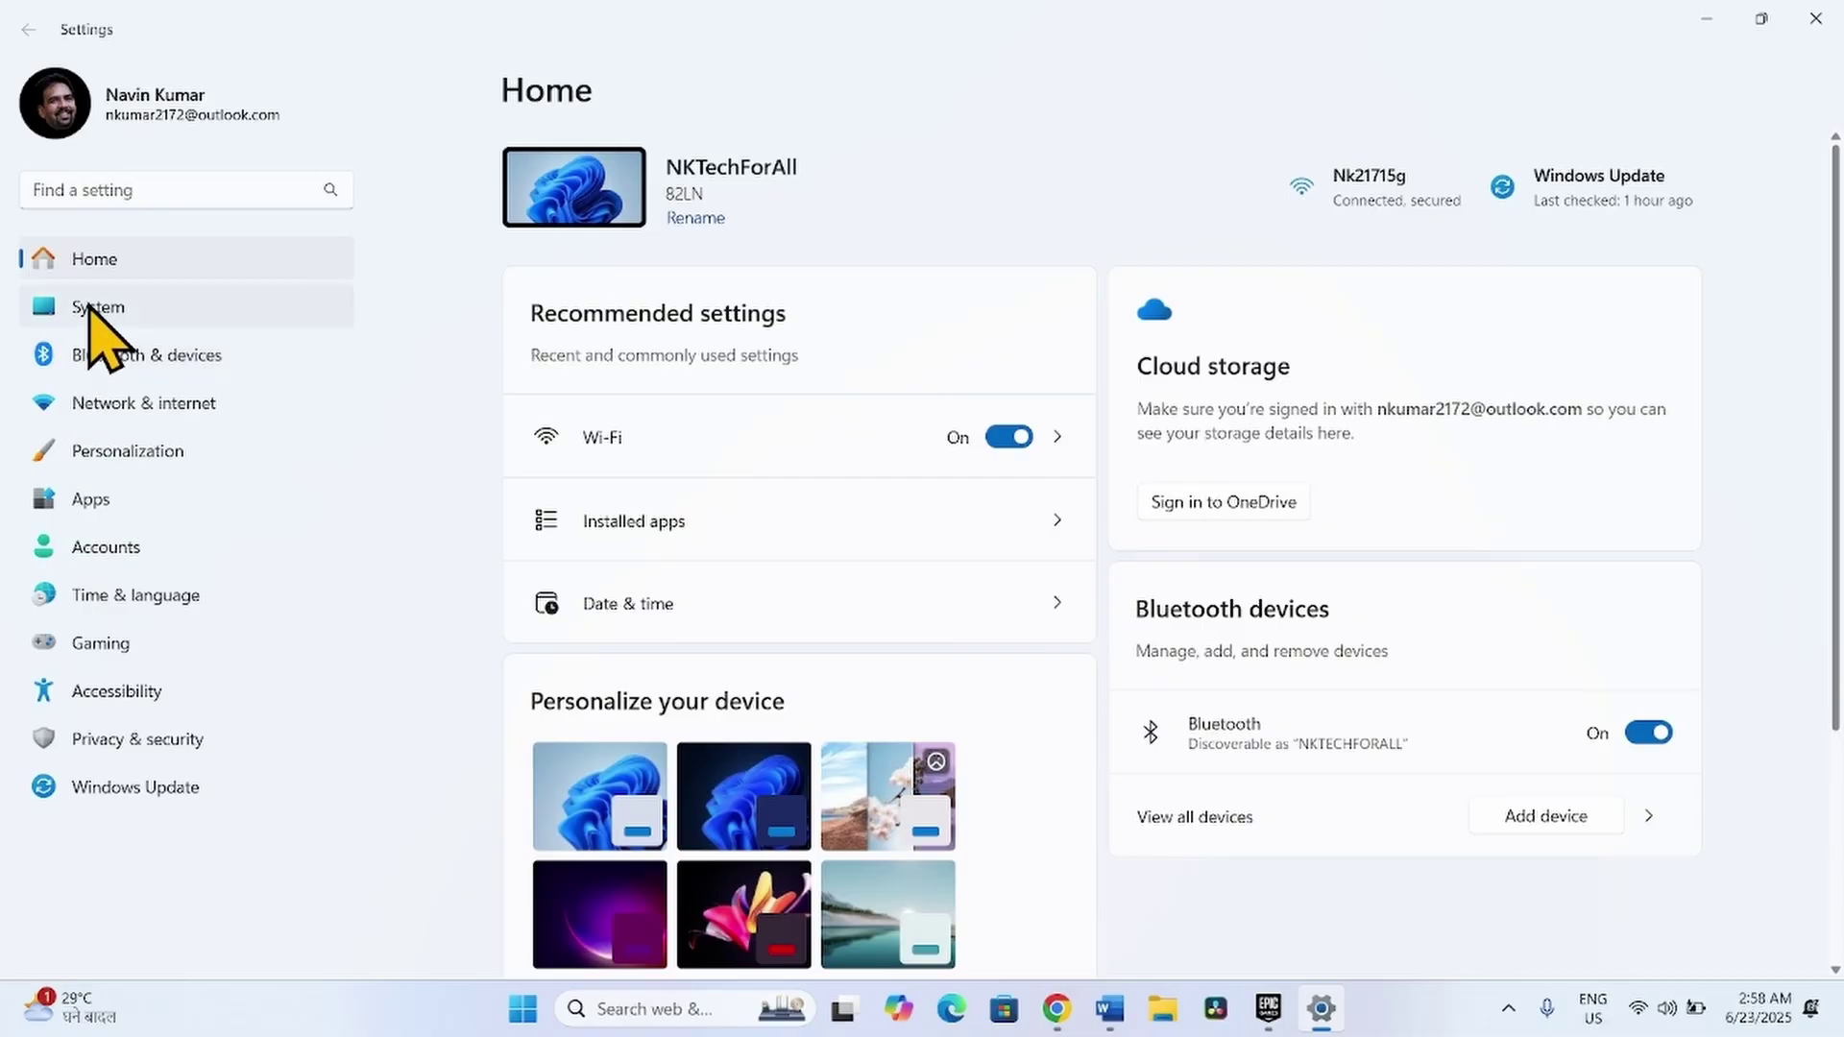
click(92, 307)
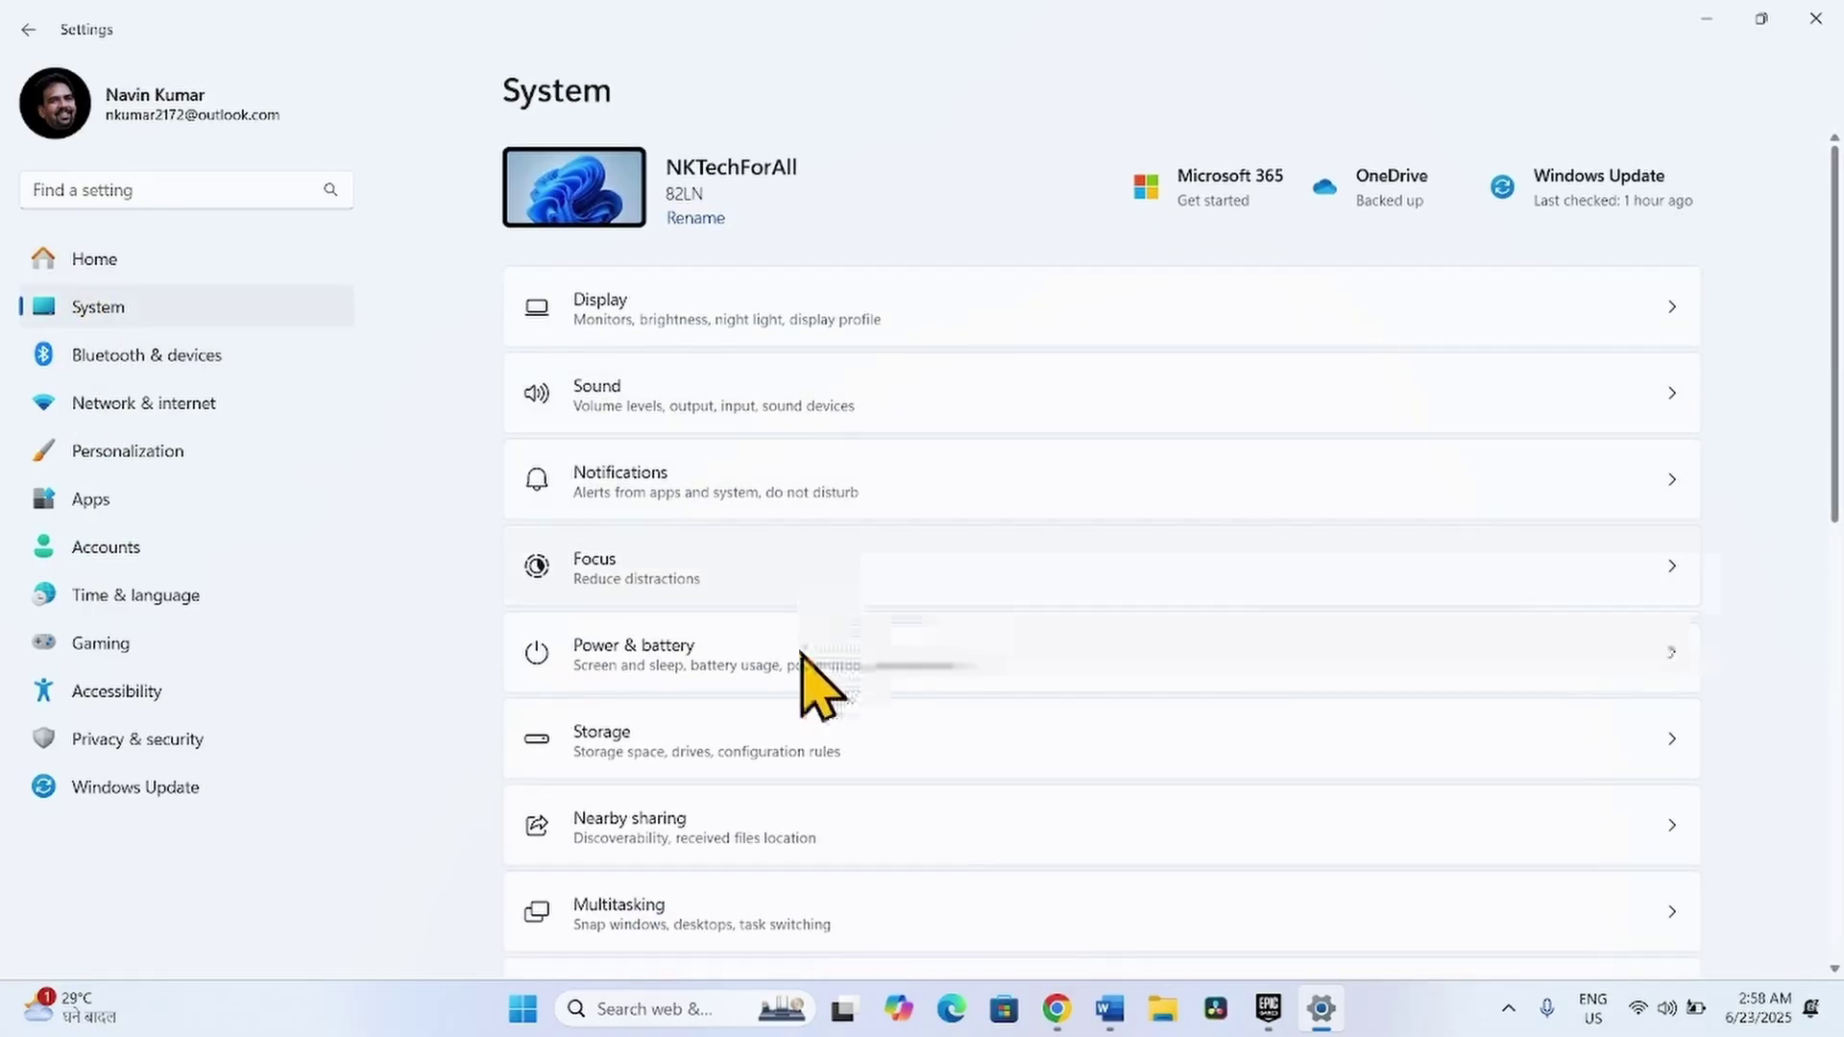
scroll(812, 754, down, 5)
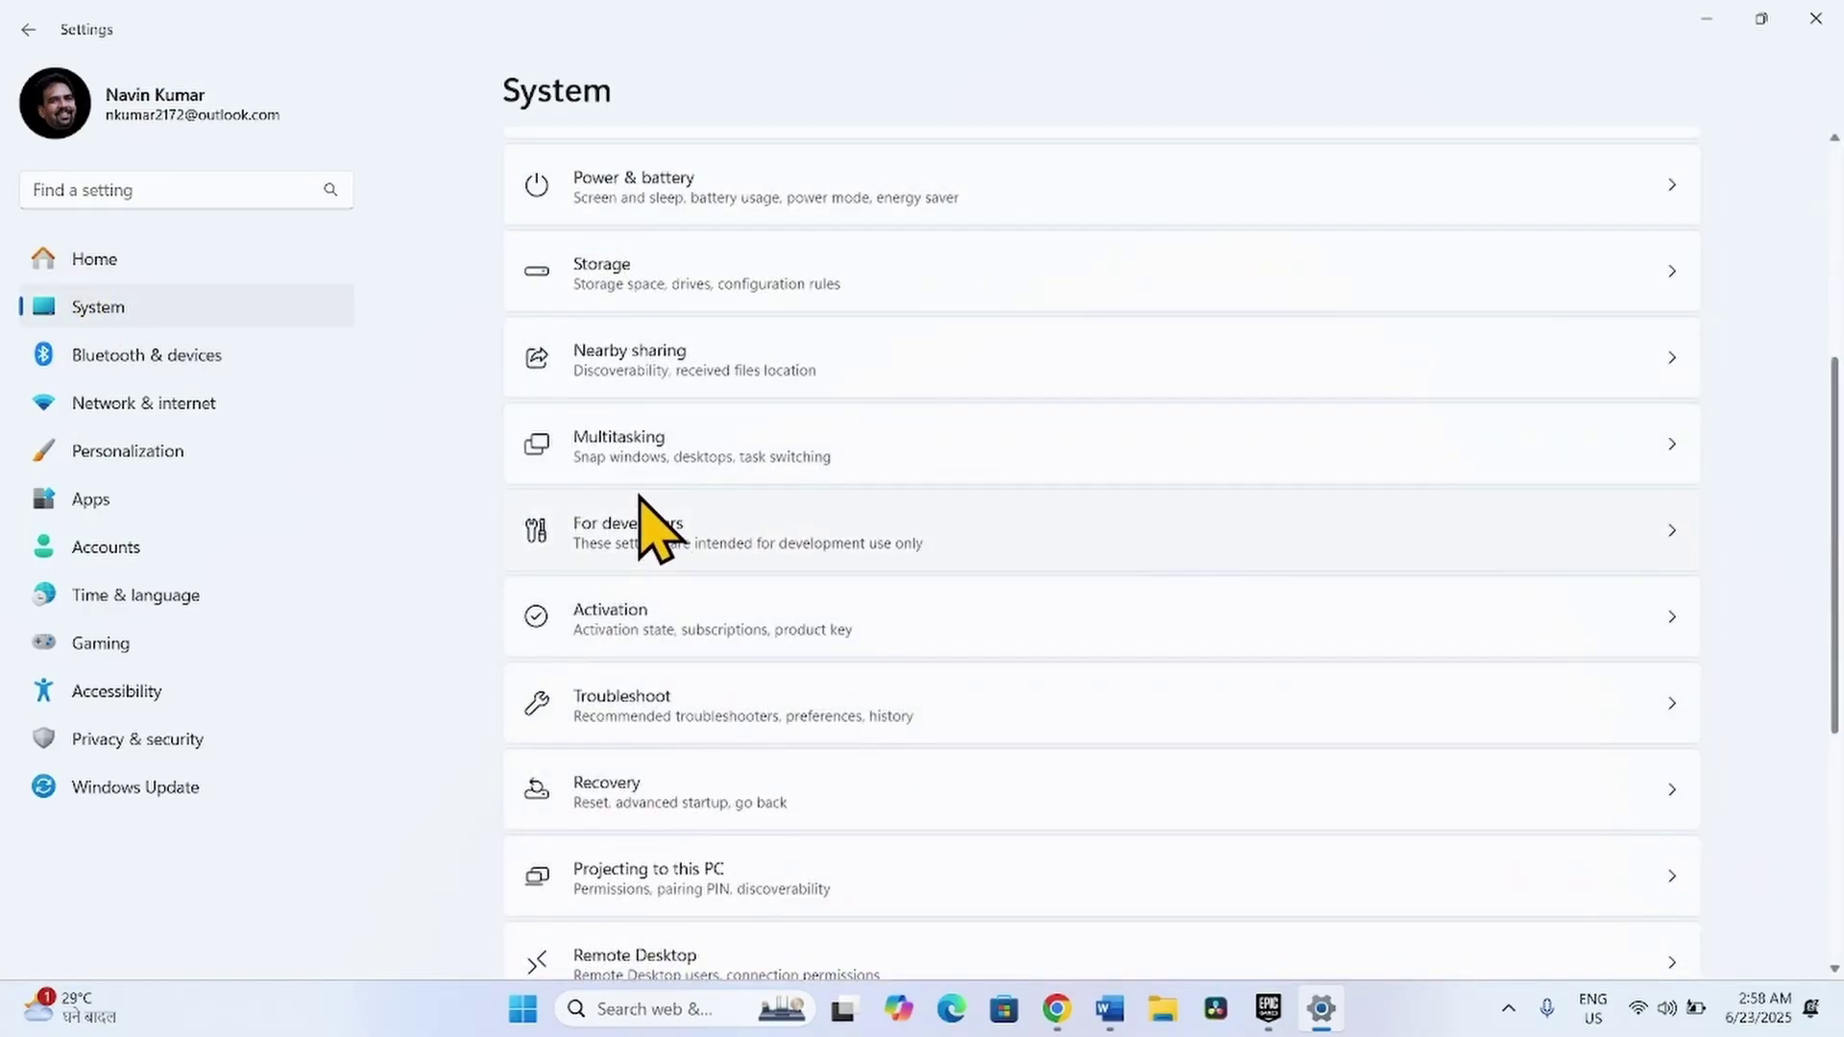
click(641, 696)
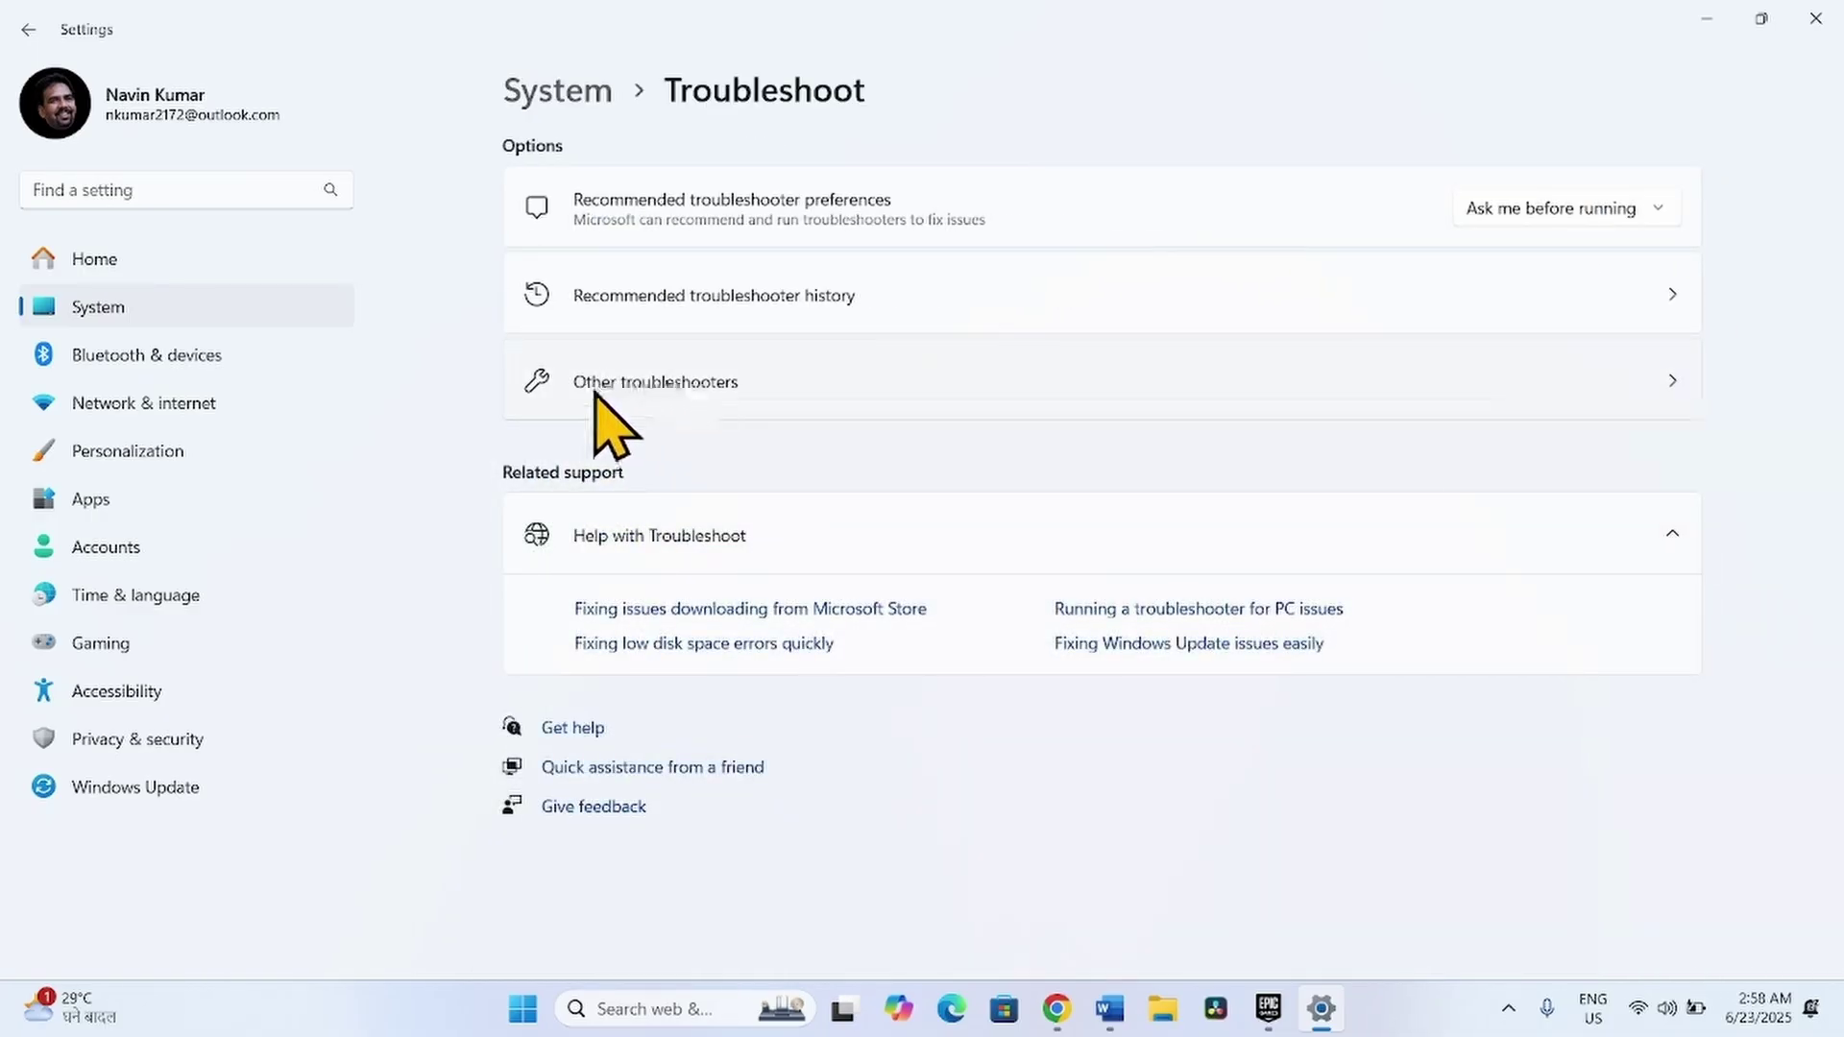
click(797, 422)
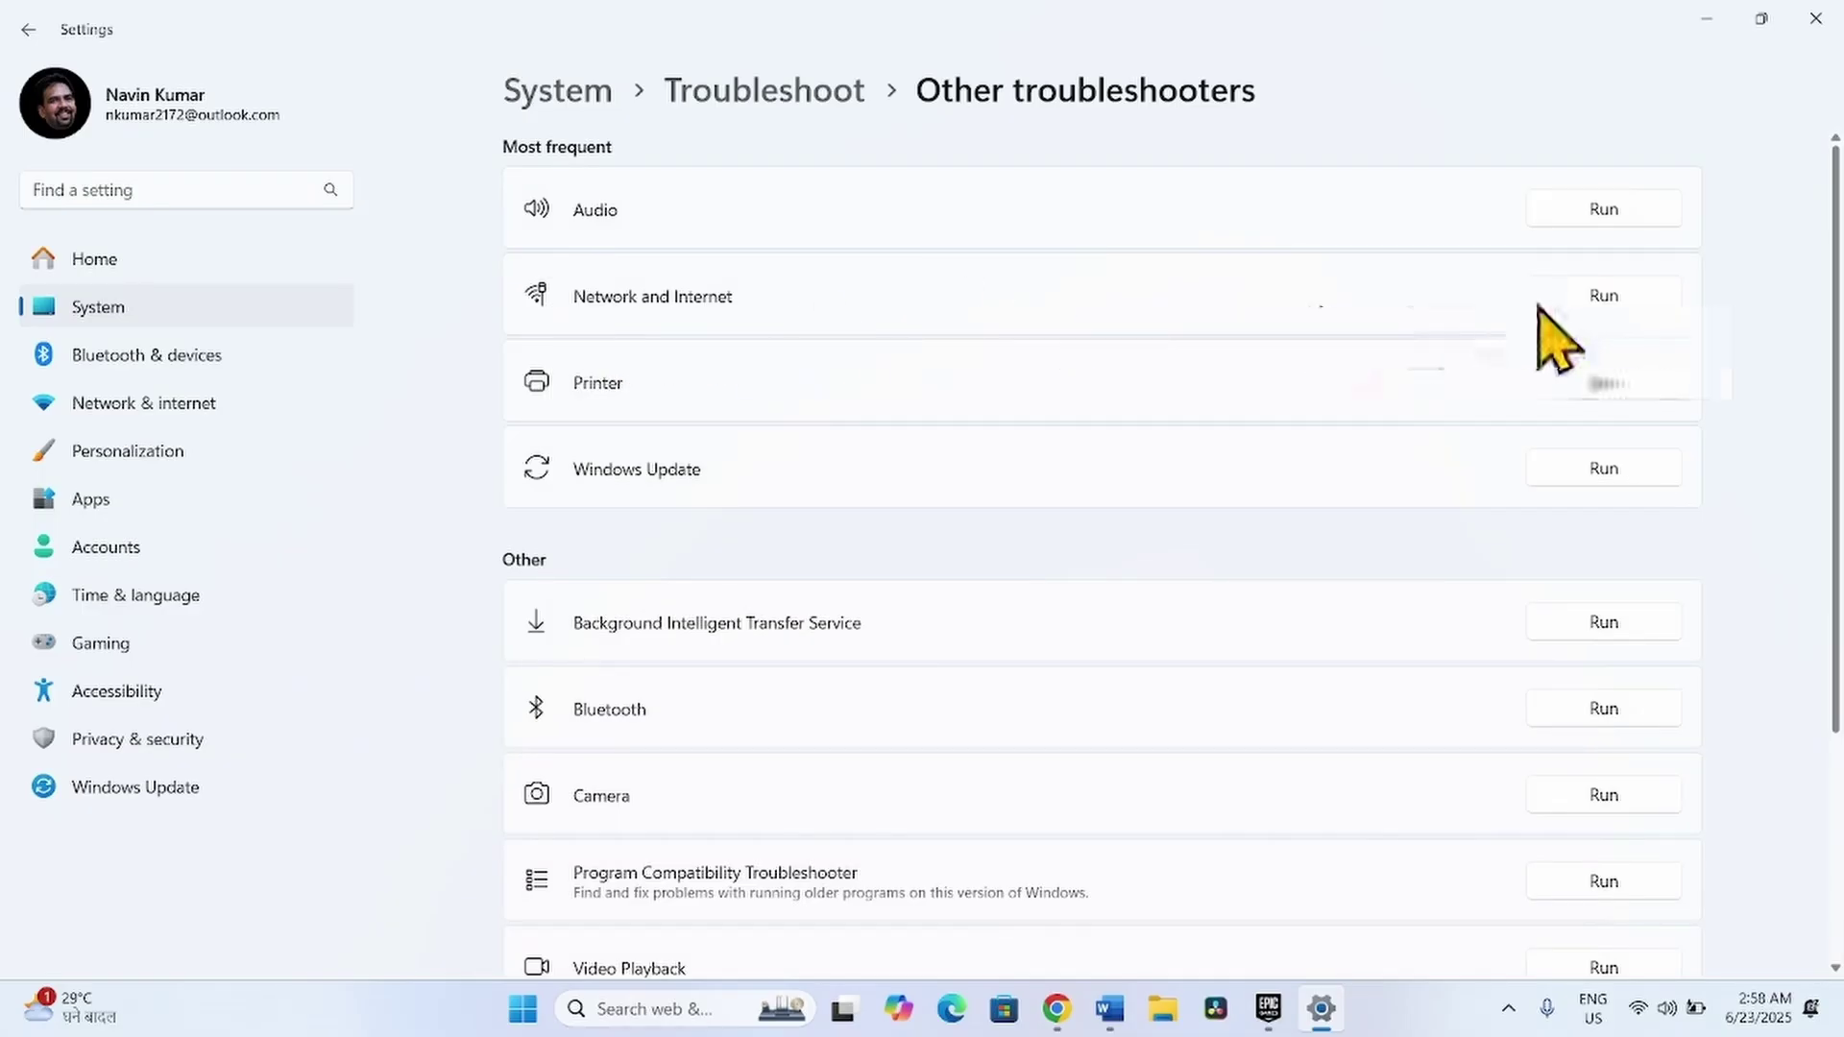
Step: Run the Network and Internet troubleshooter, start its network tests, and close both Get Help and Settings
click(1603, 295)
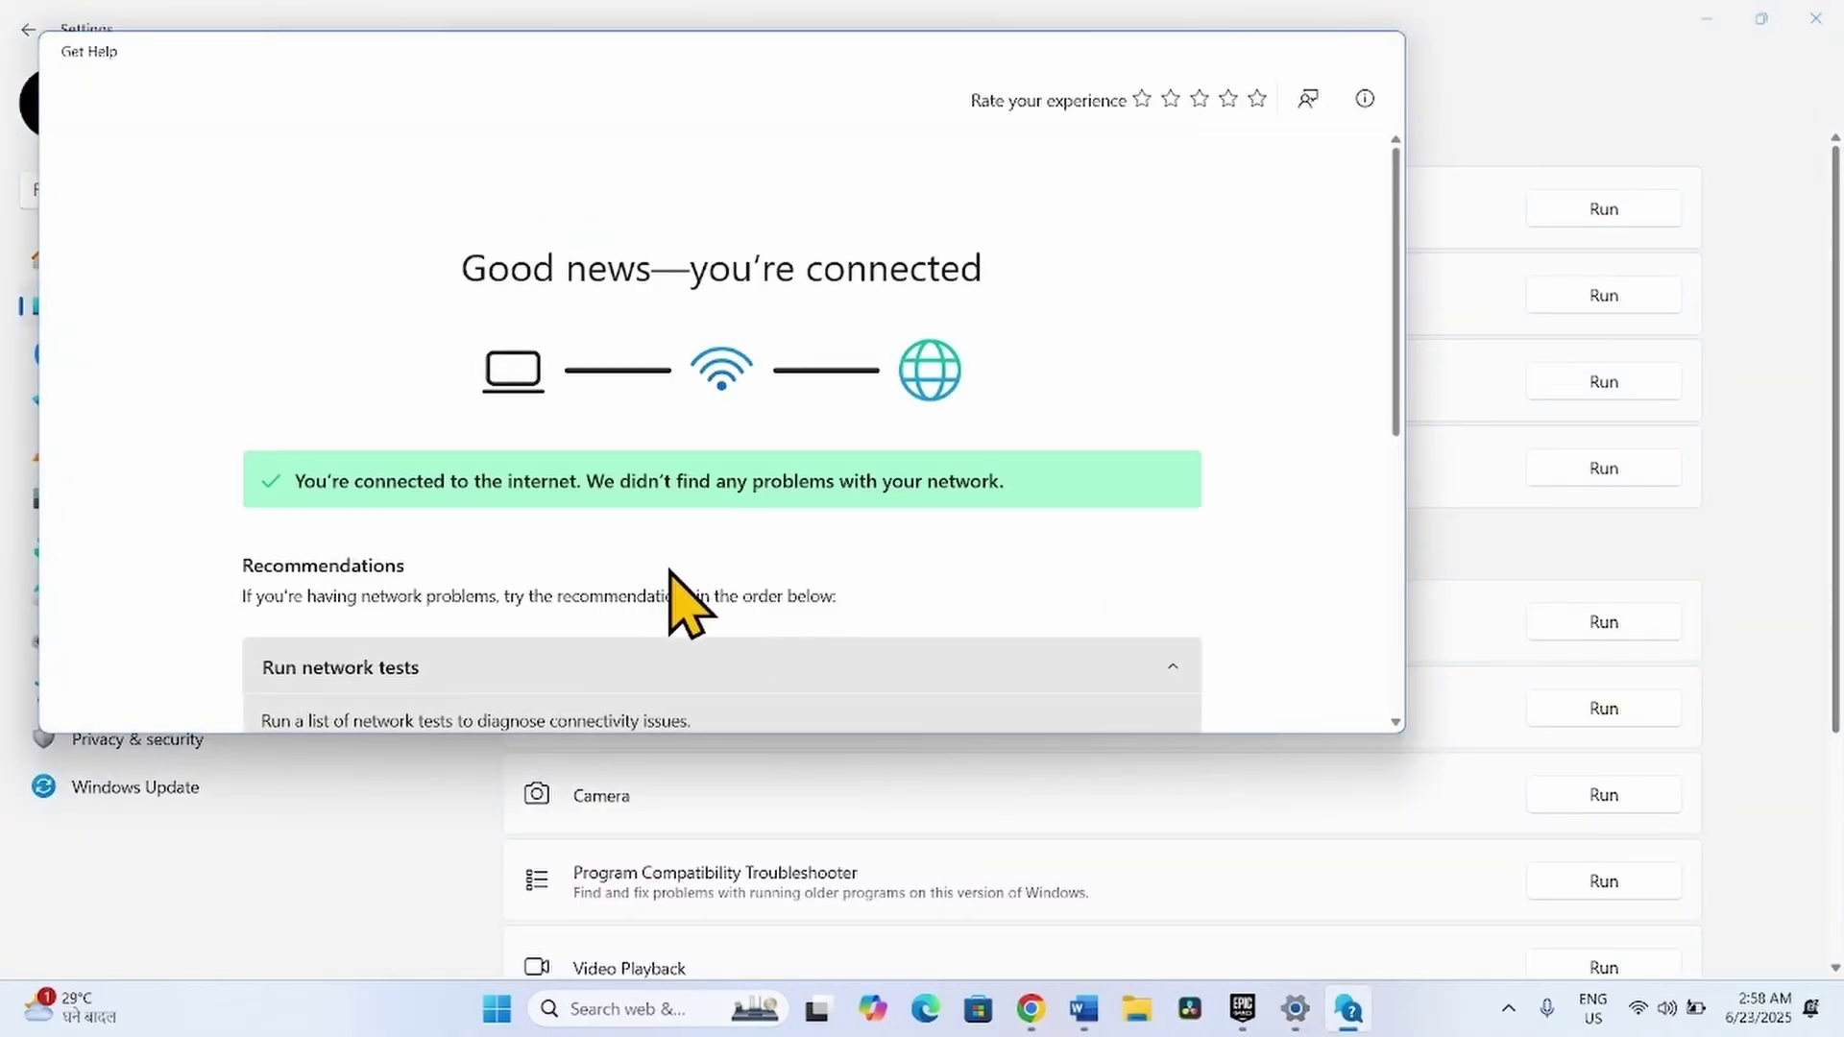
scroll(708, 600, down, 3)
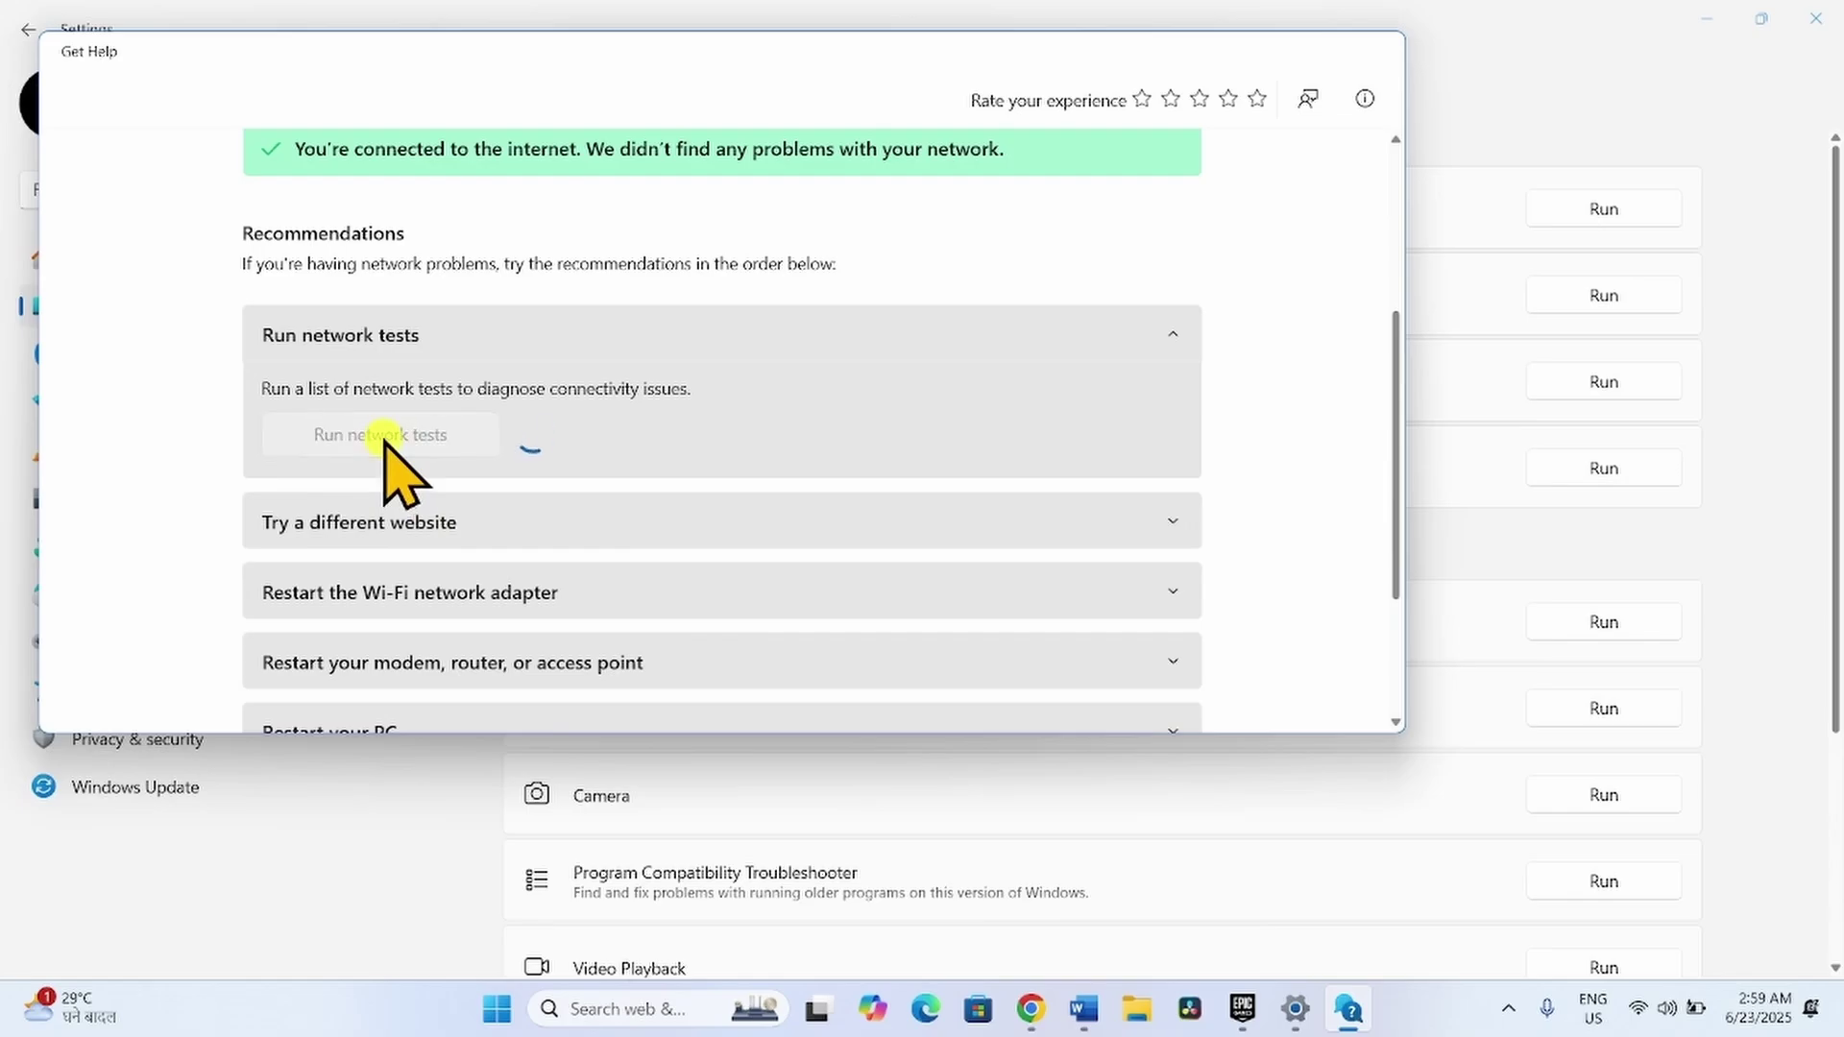
click(1378, 48)
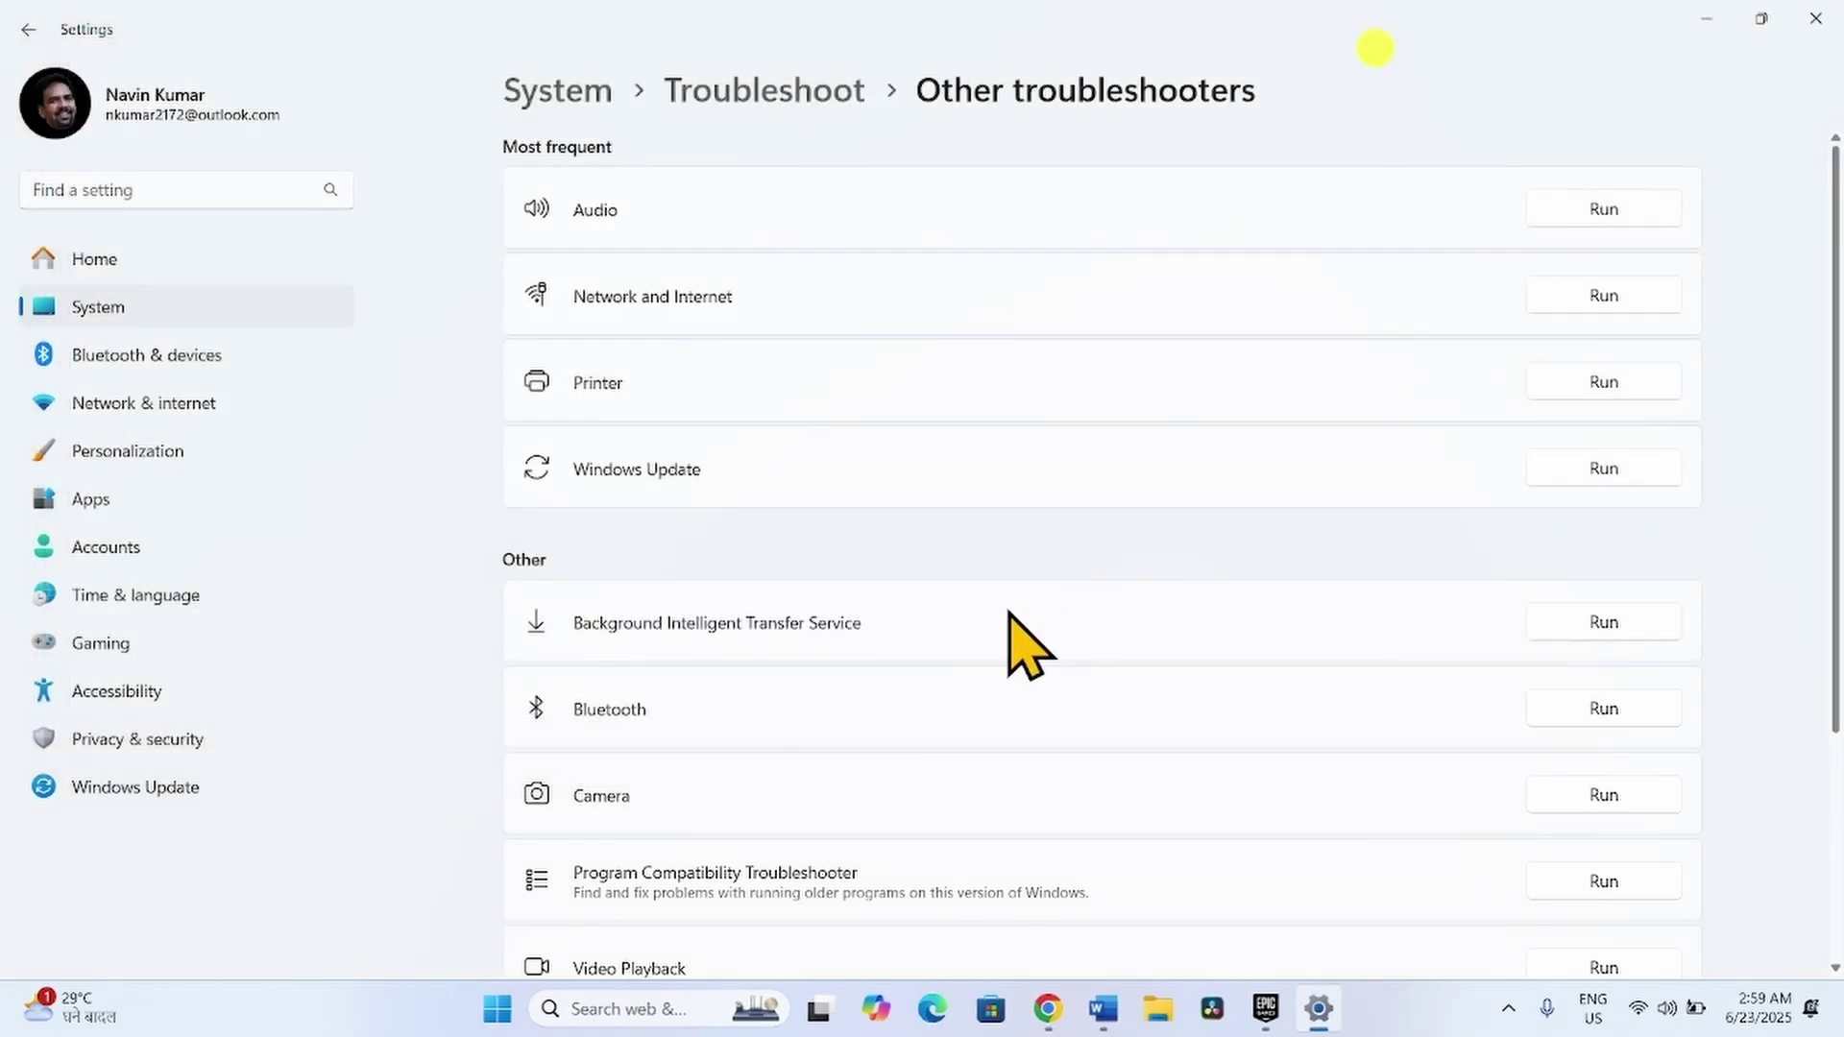
click(1830, 43)
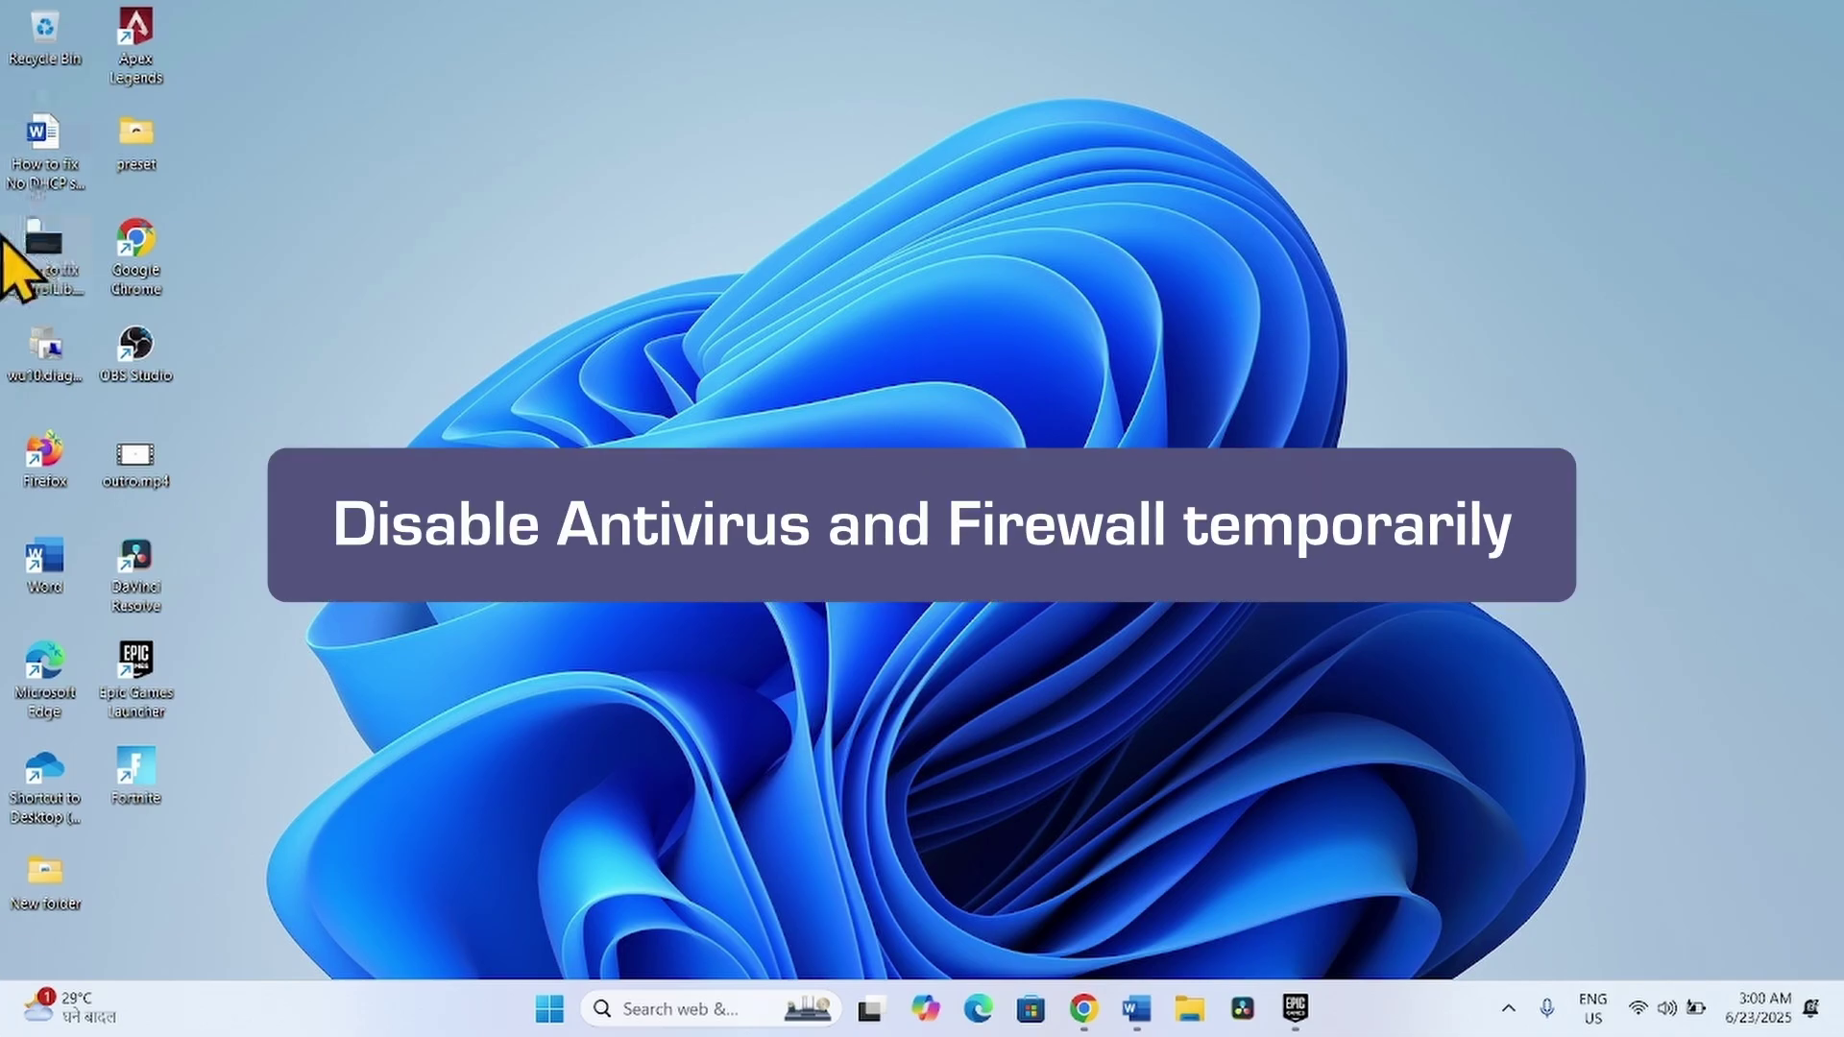
Step: Search Windows for "security" and open Windows Security
click(661, 1008)
text(sec)
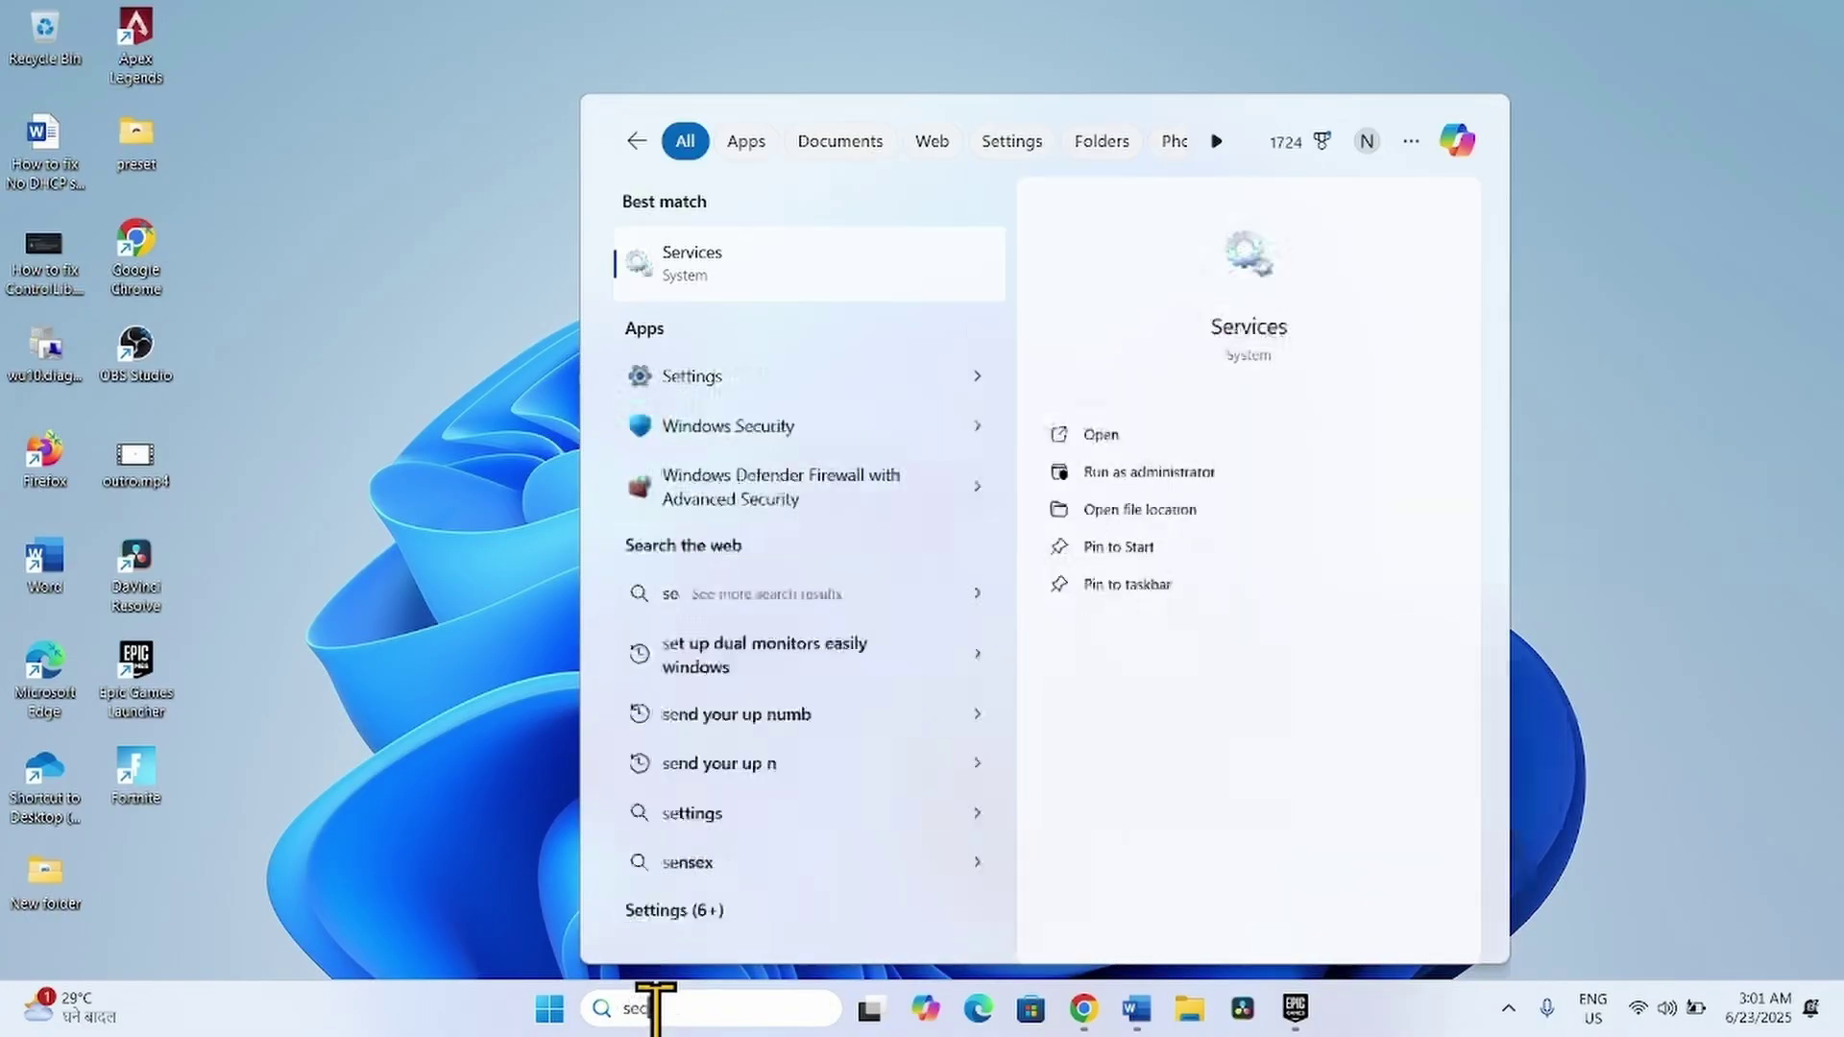
text(urity)
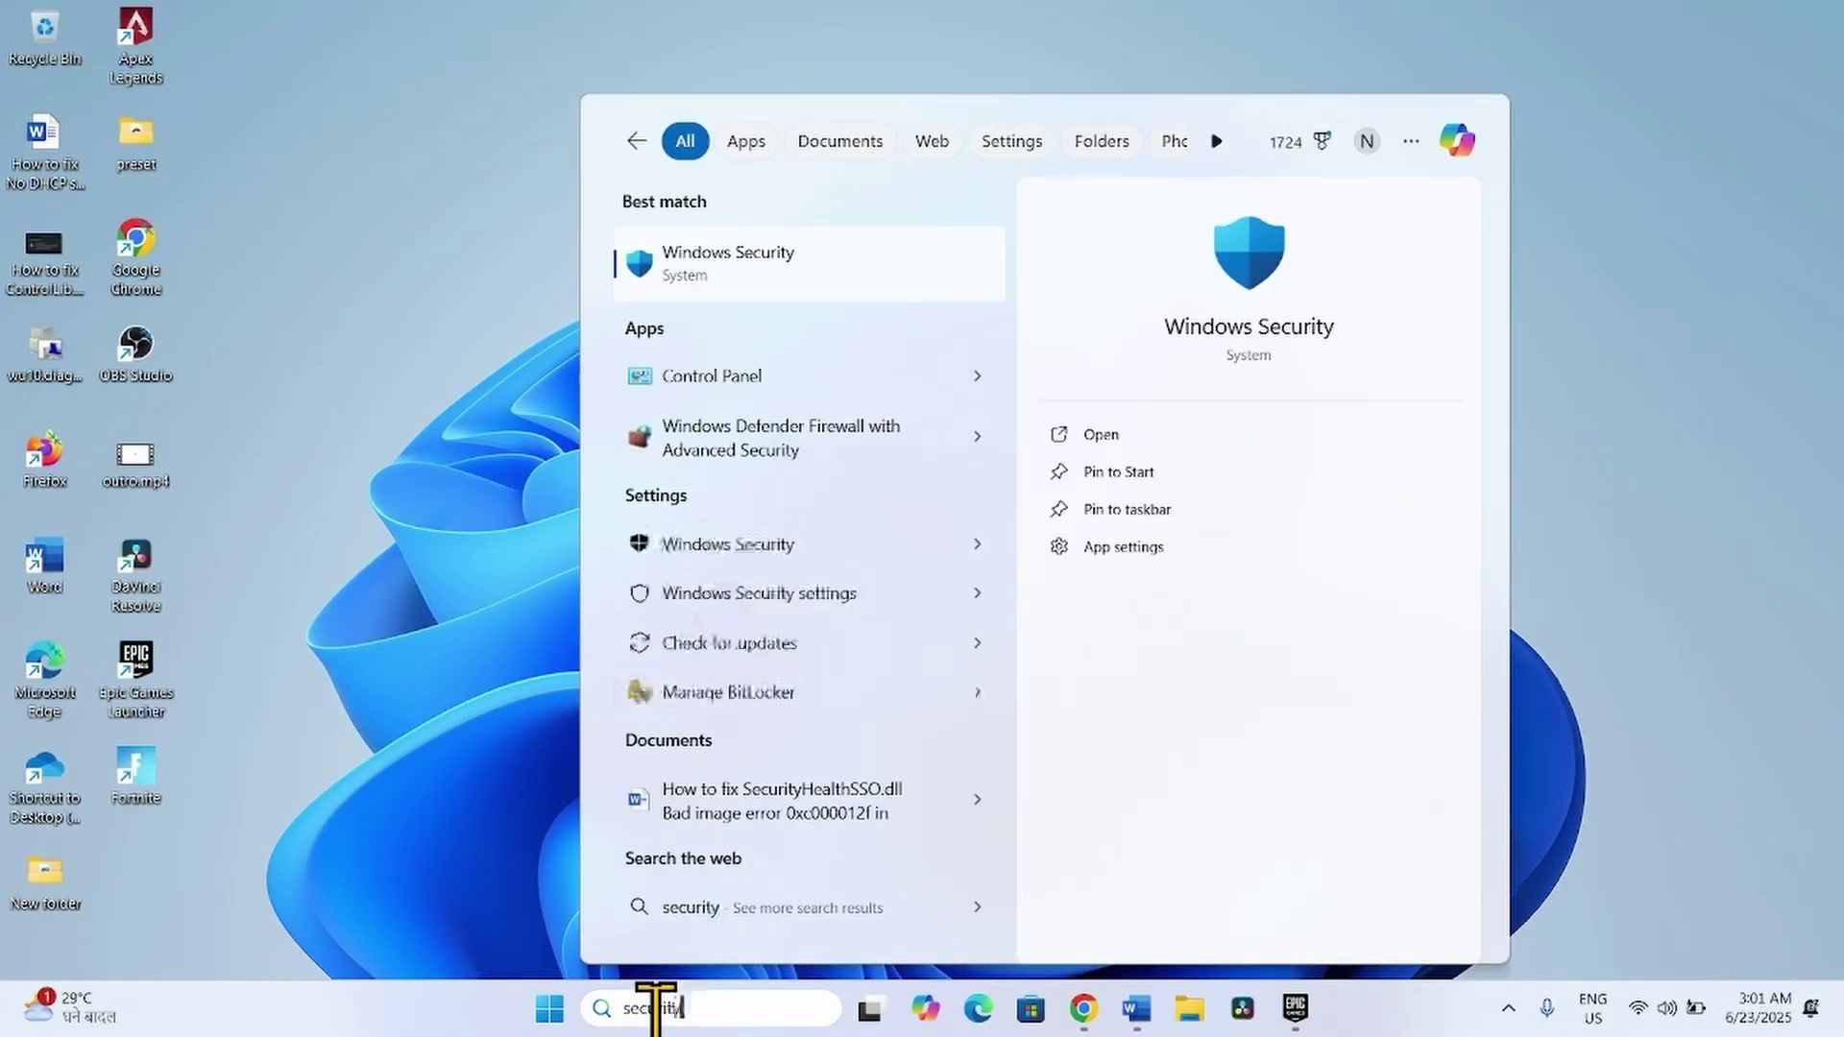
click(745, 277)
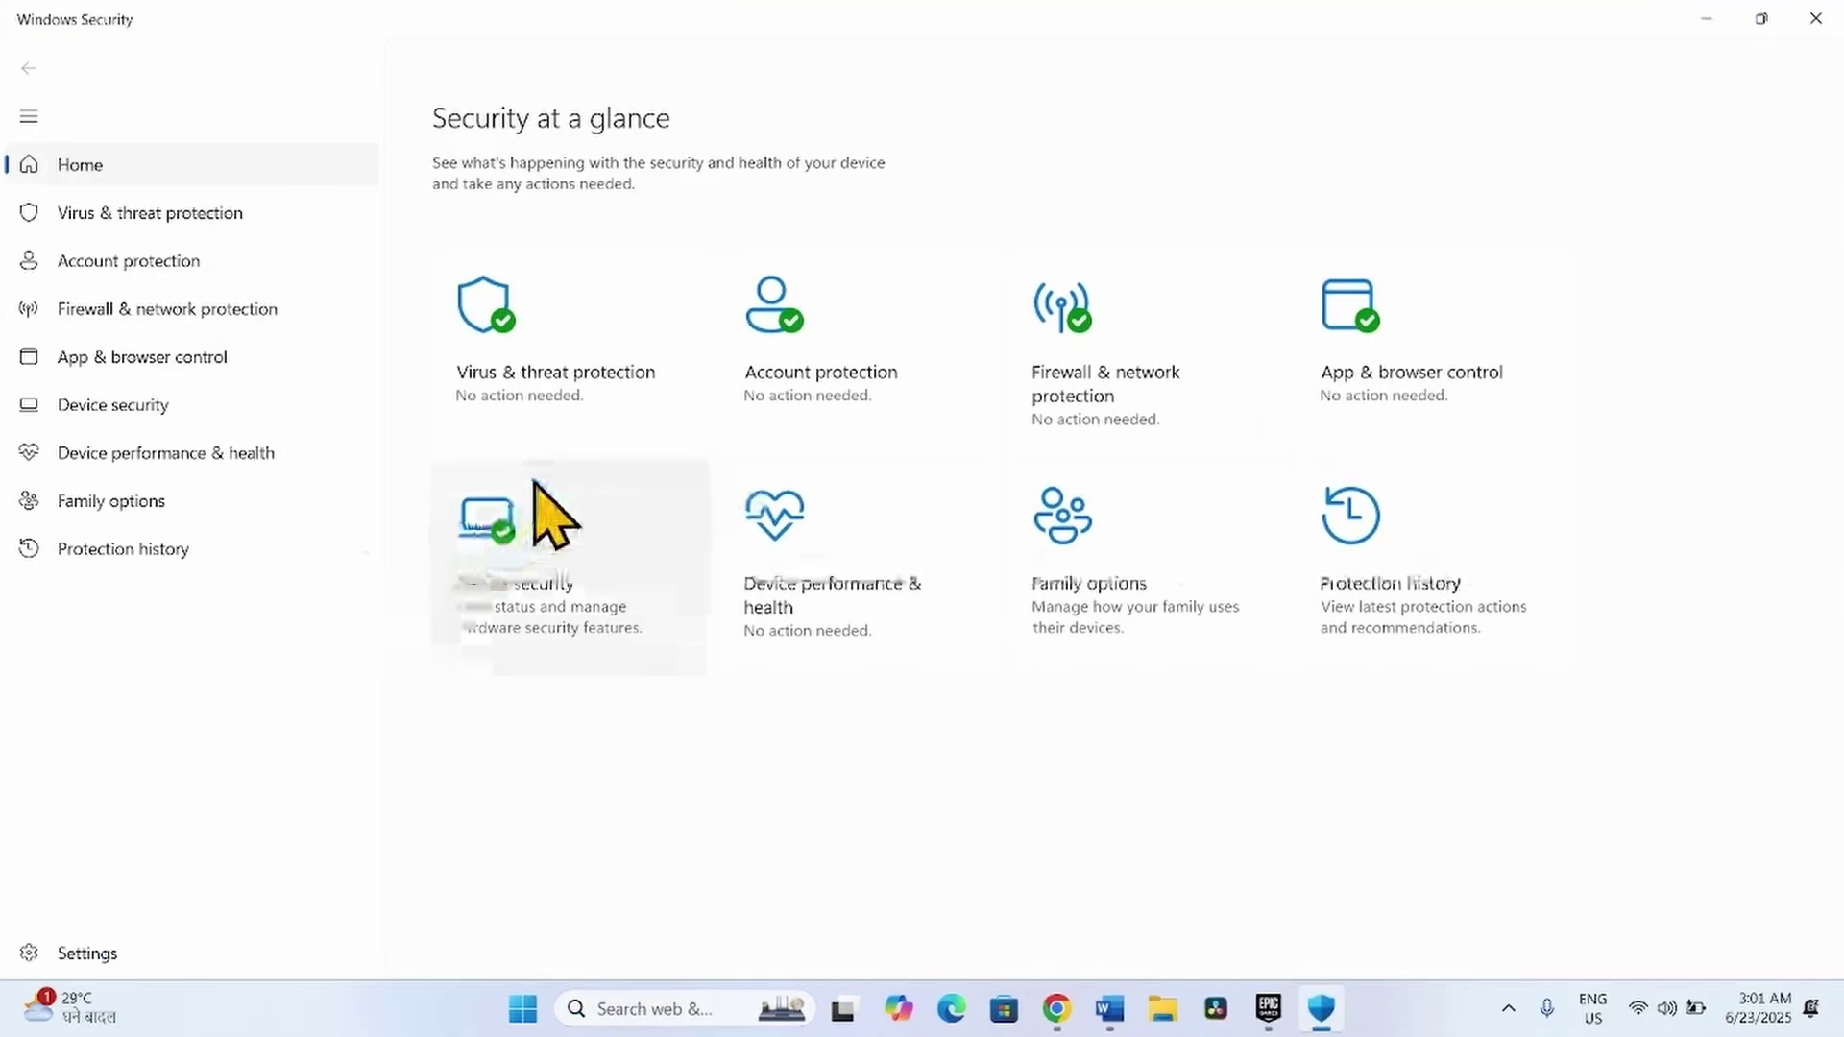
Step: Turn off Real-time protection in the Virus & threat protection settings and approve the User Account Control prompt
click(536, 389)
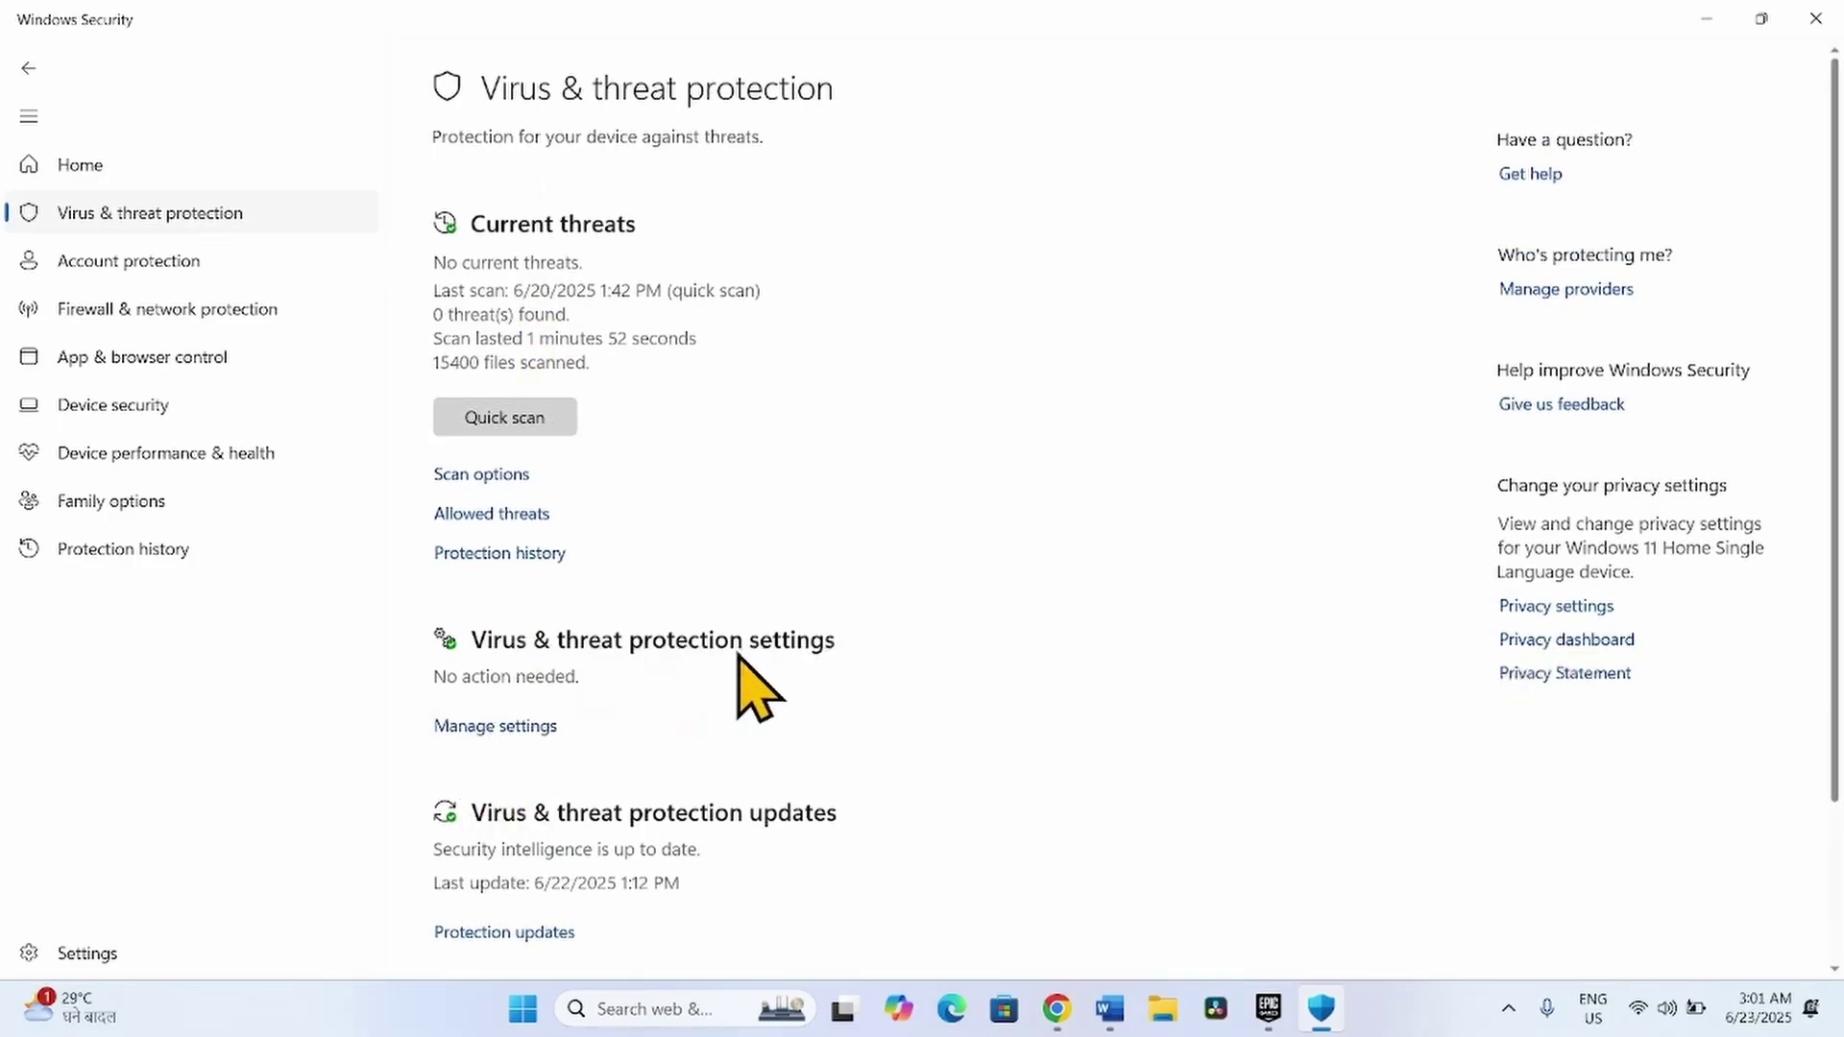
click(506, 727)
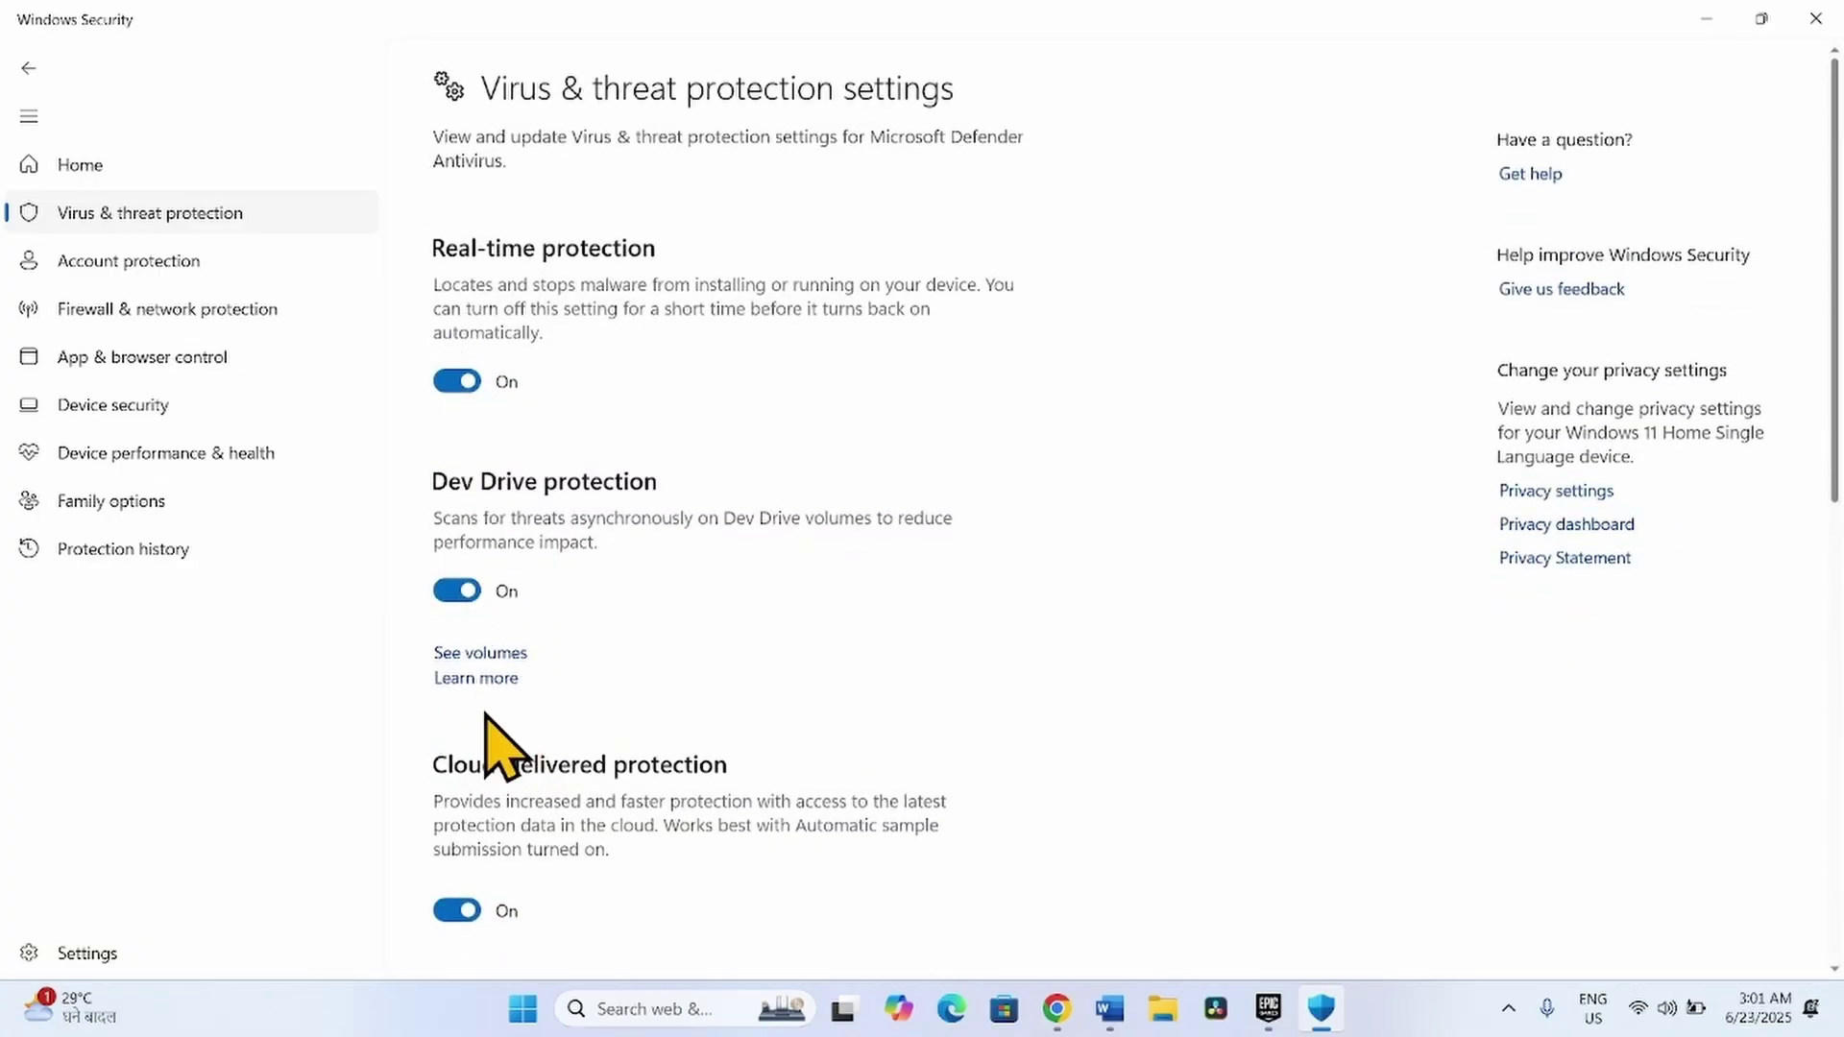
scroll(485, 730, down, 10)
scroll(485, 730, up, 10)
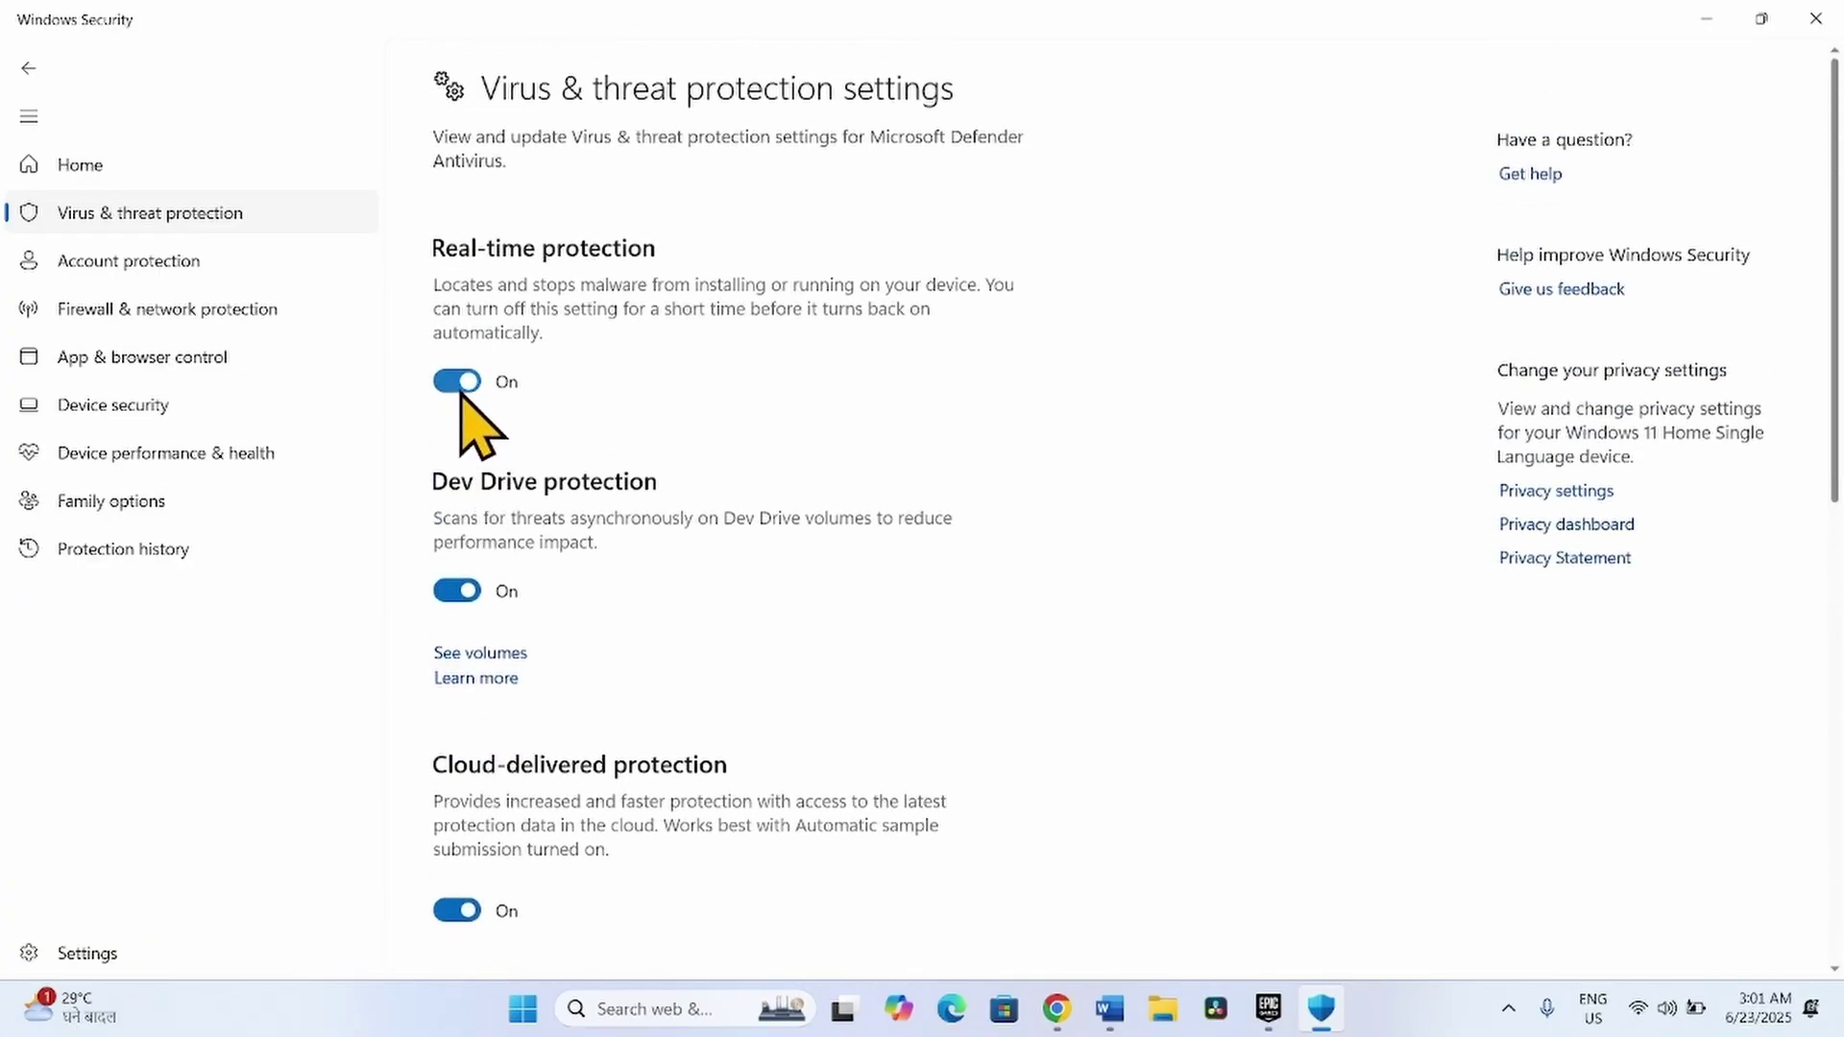
click(459, 383)
click(874, 687)
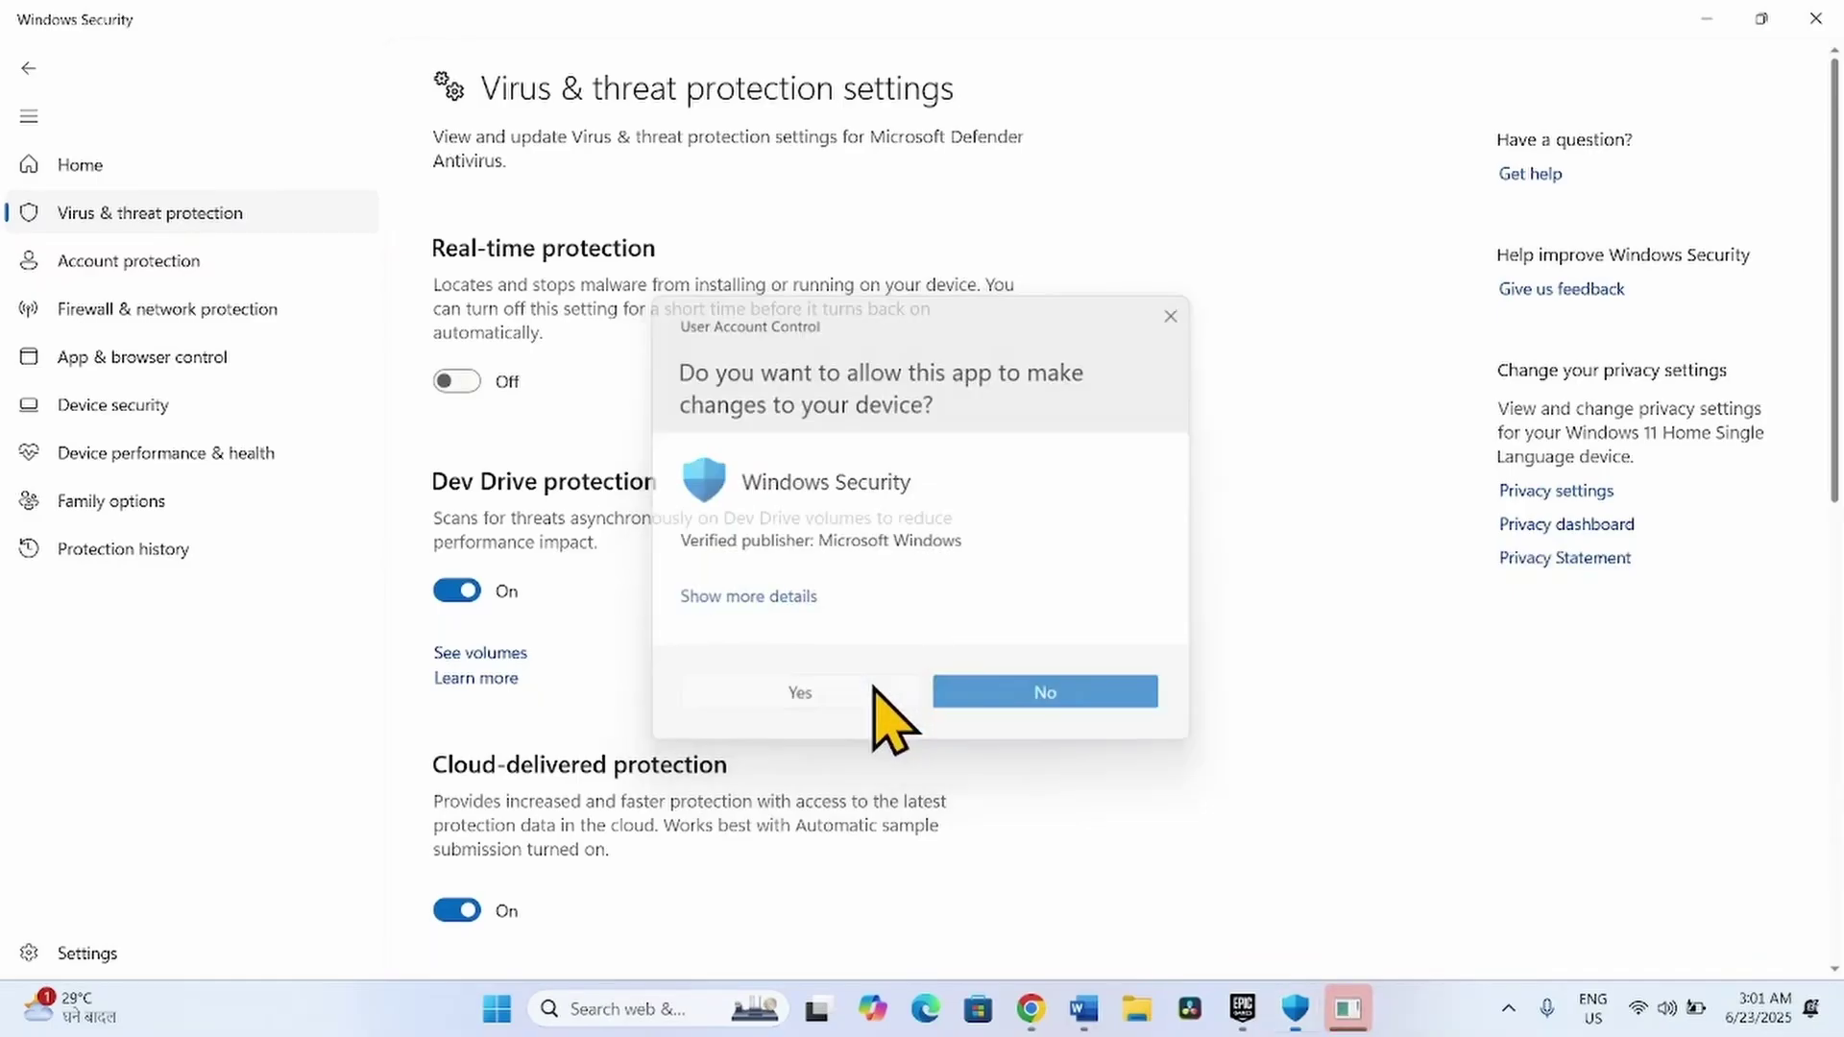
Step: Turn off Automatic sample submission in the Virus & threat protection settings
scroll(538, 691, down, 10)
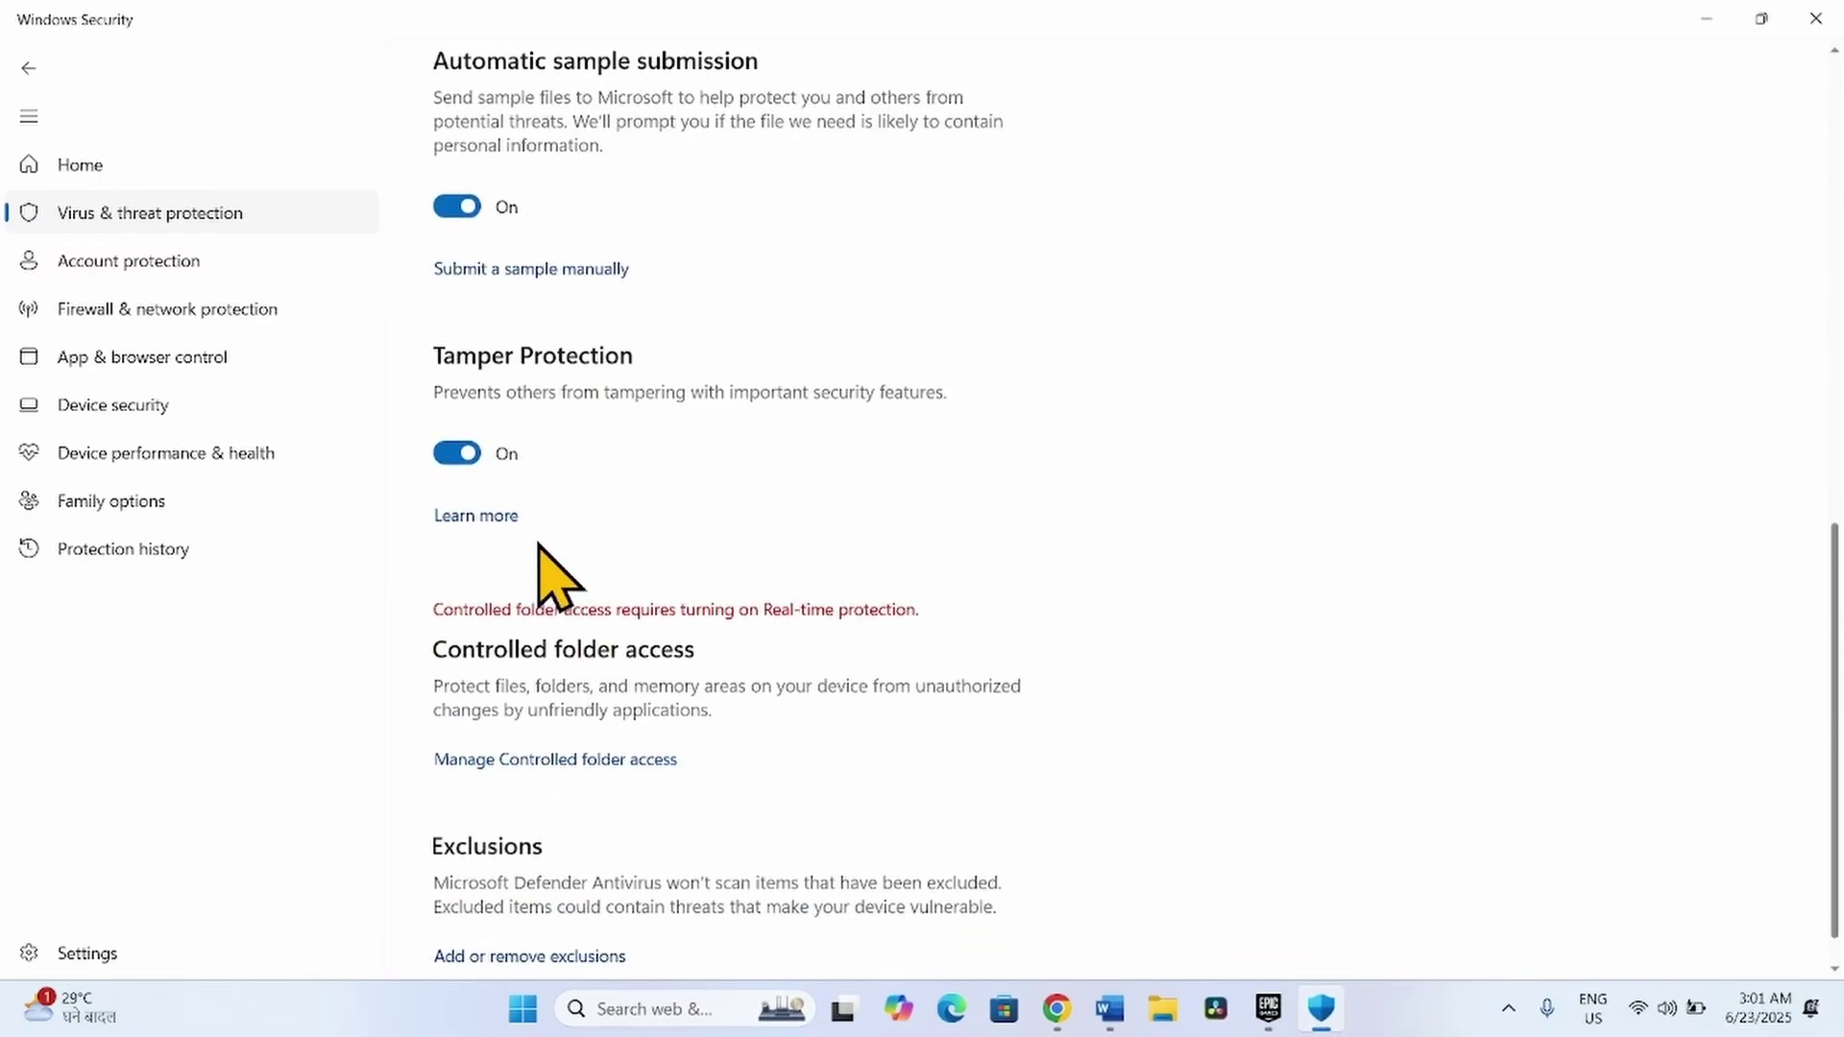
click(457, 208)
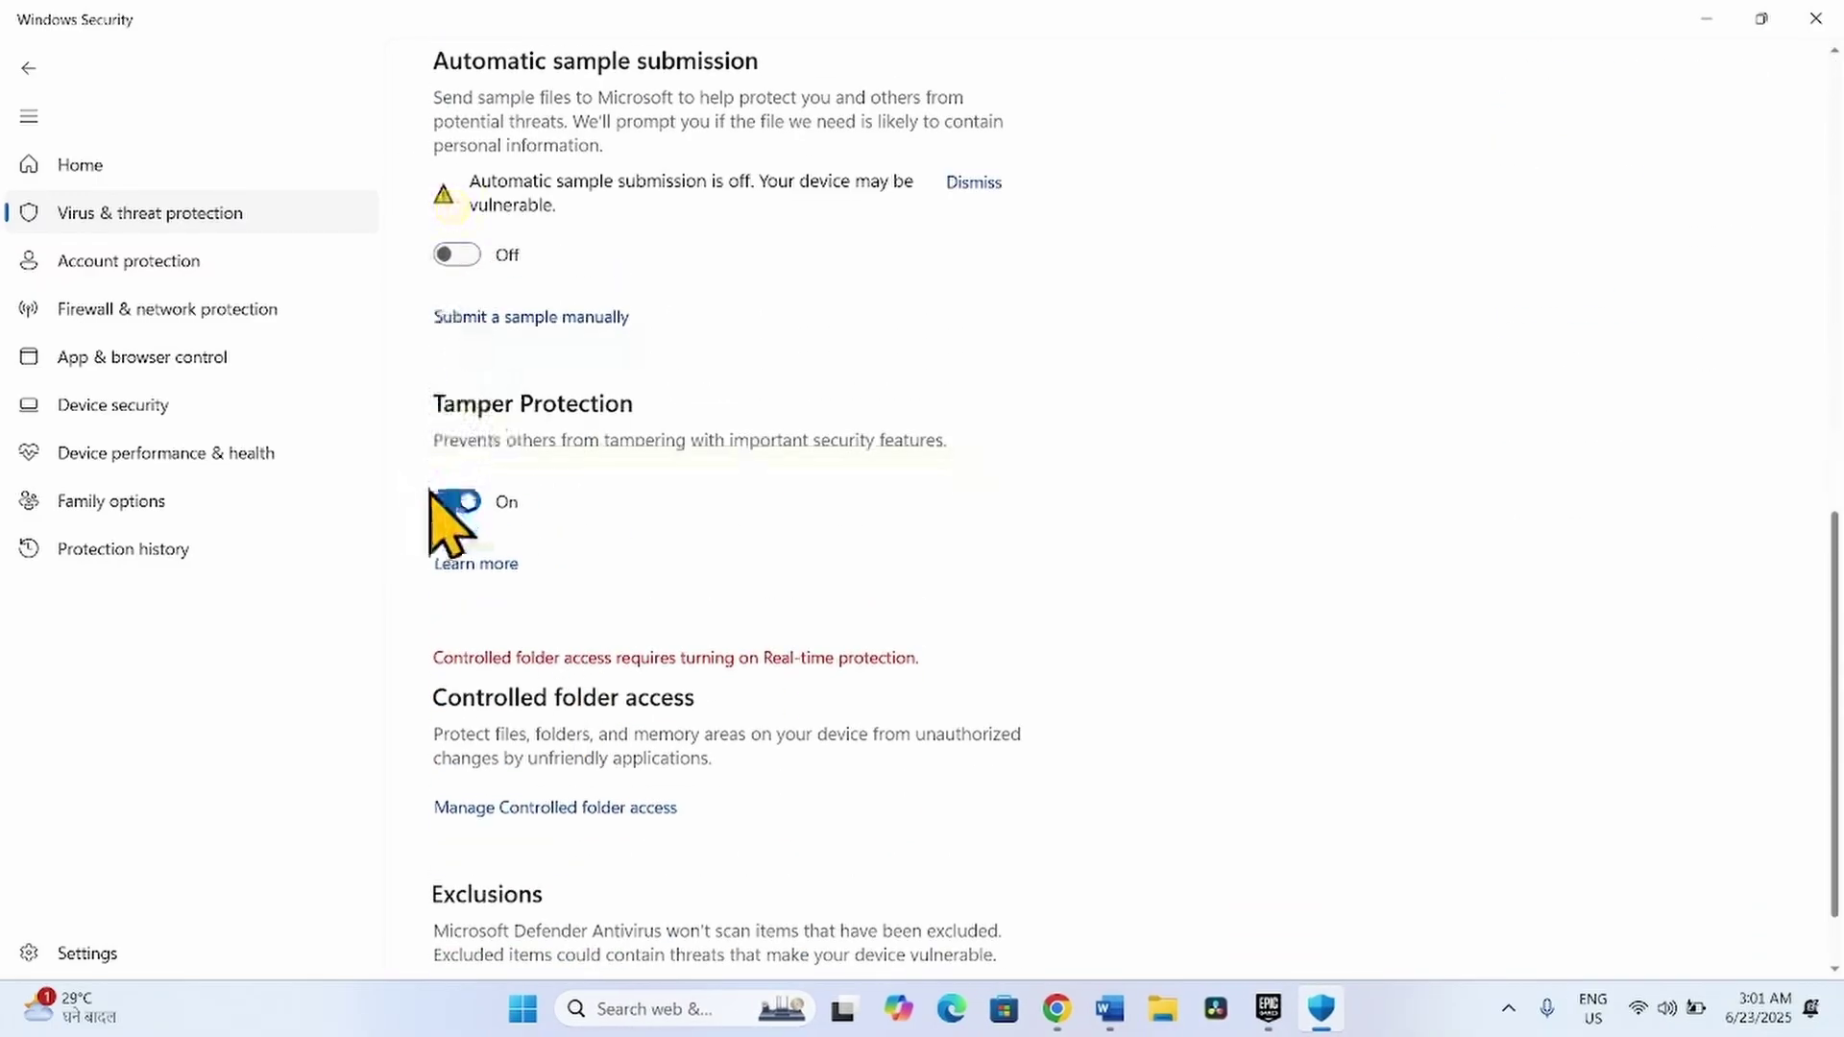
Step: Turn off Tamper Protection in the Virus & threat protection settings
click(434, 498)
scroll(490, 653, down, 2)
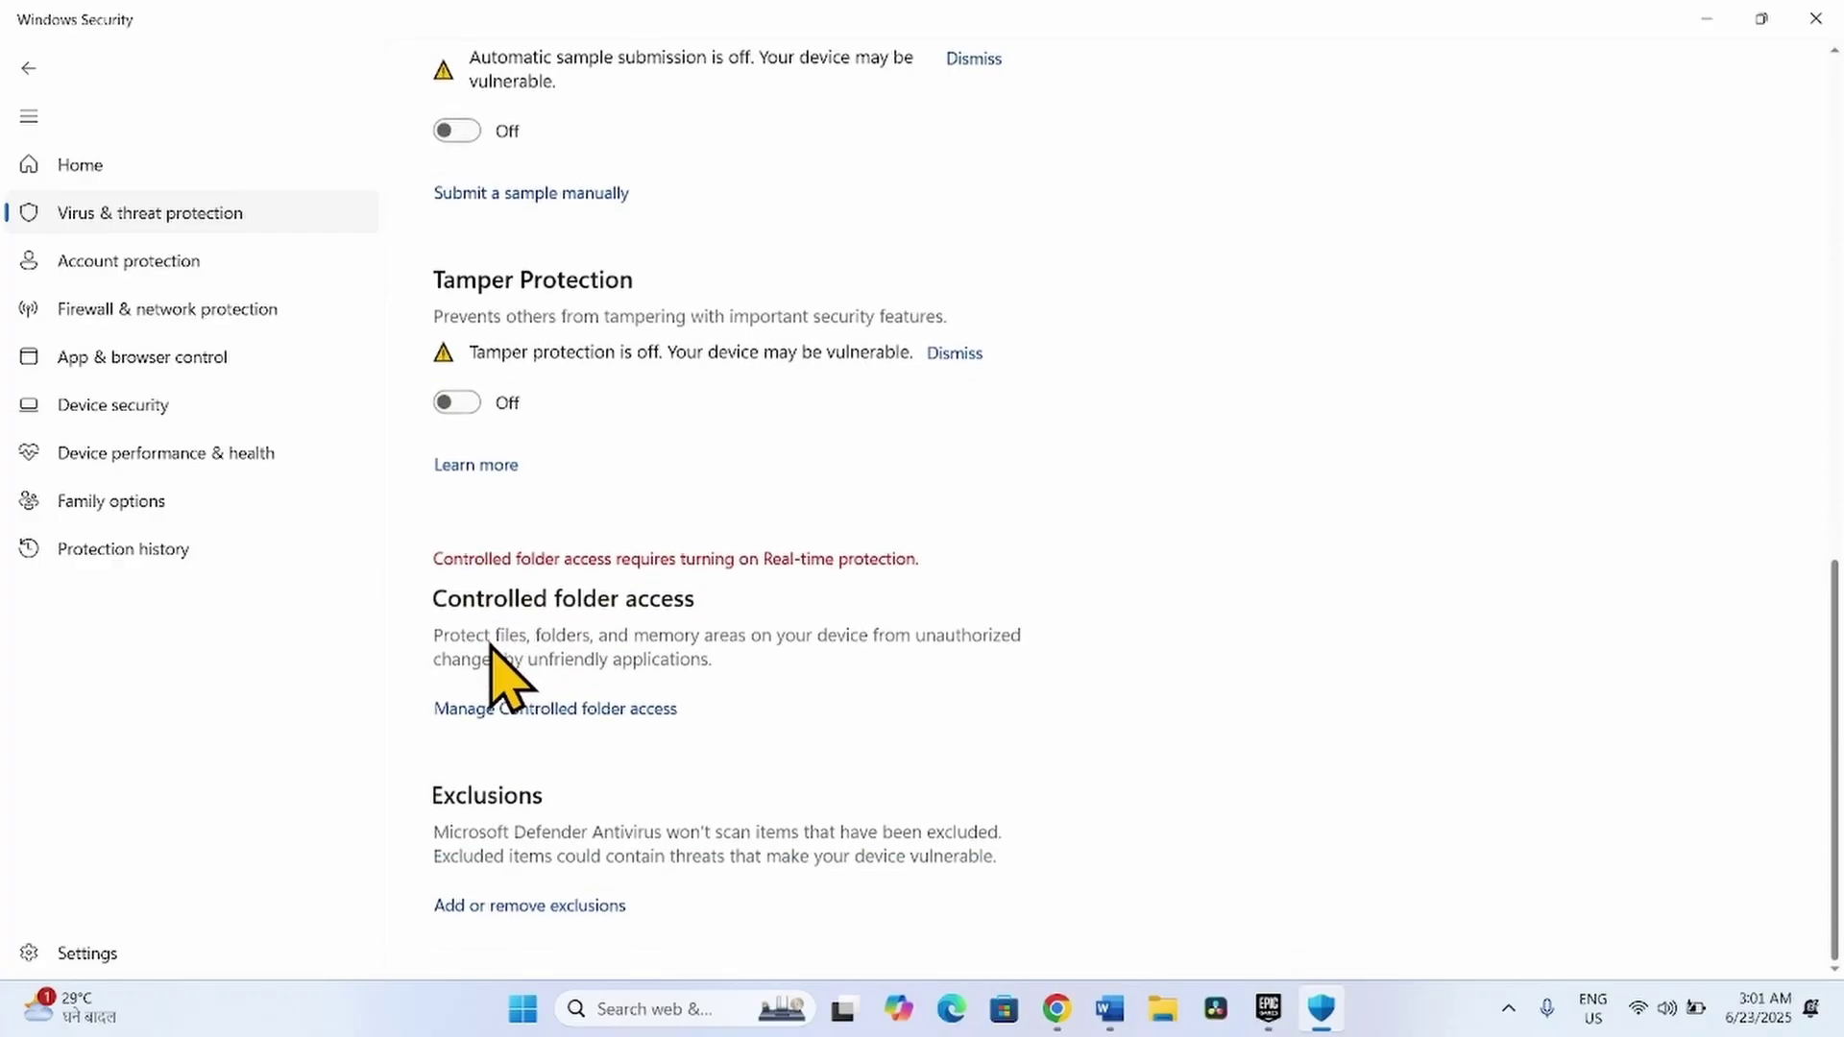
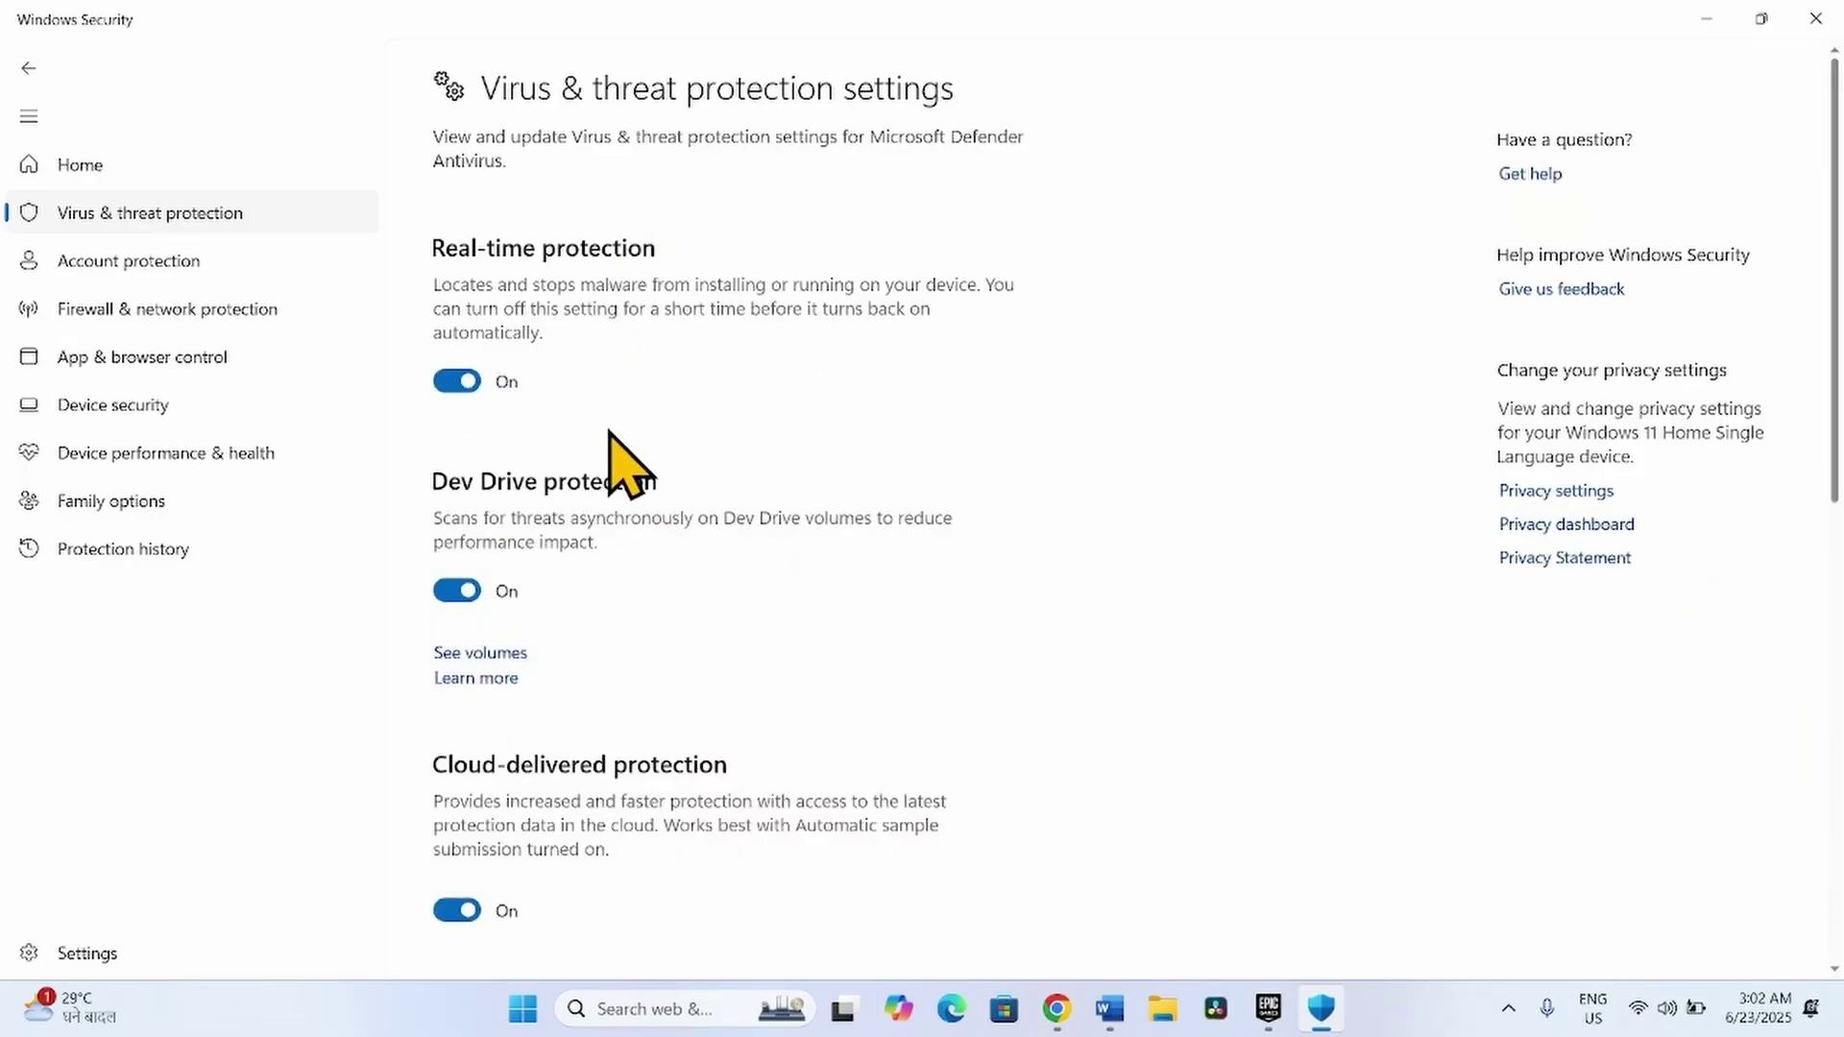
scroll(560, 712, down, 10)
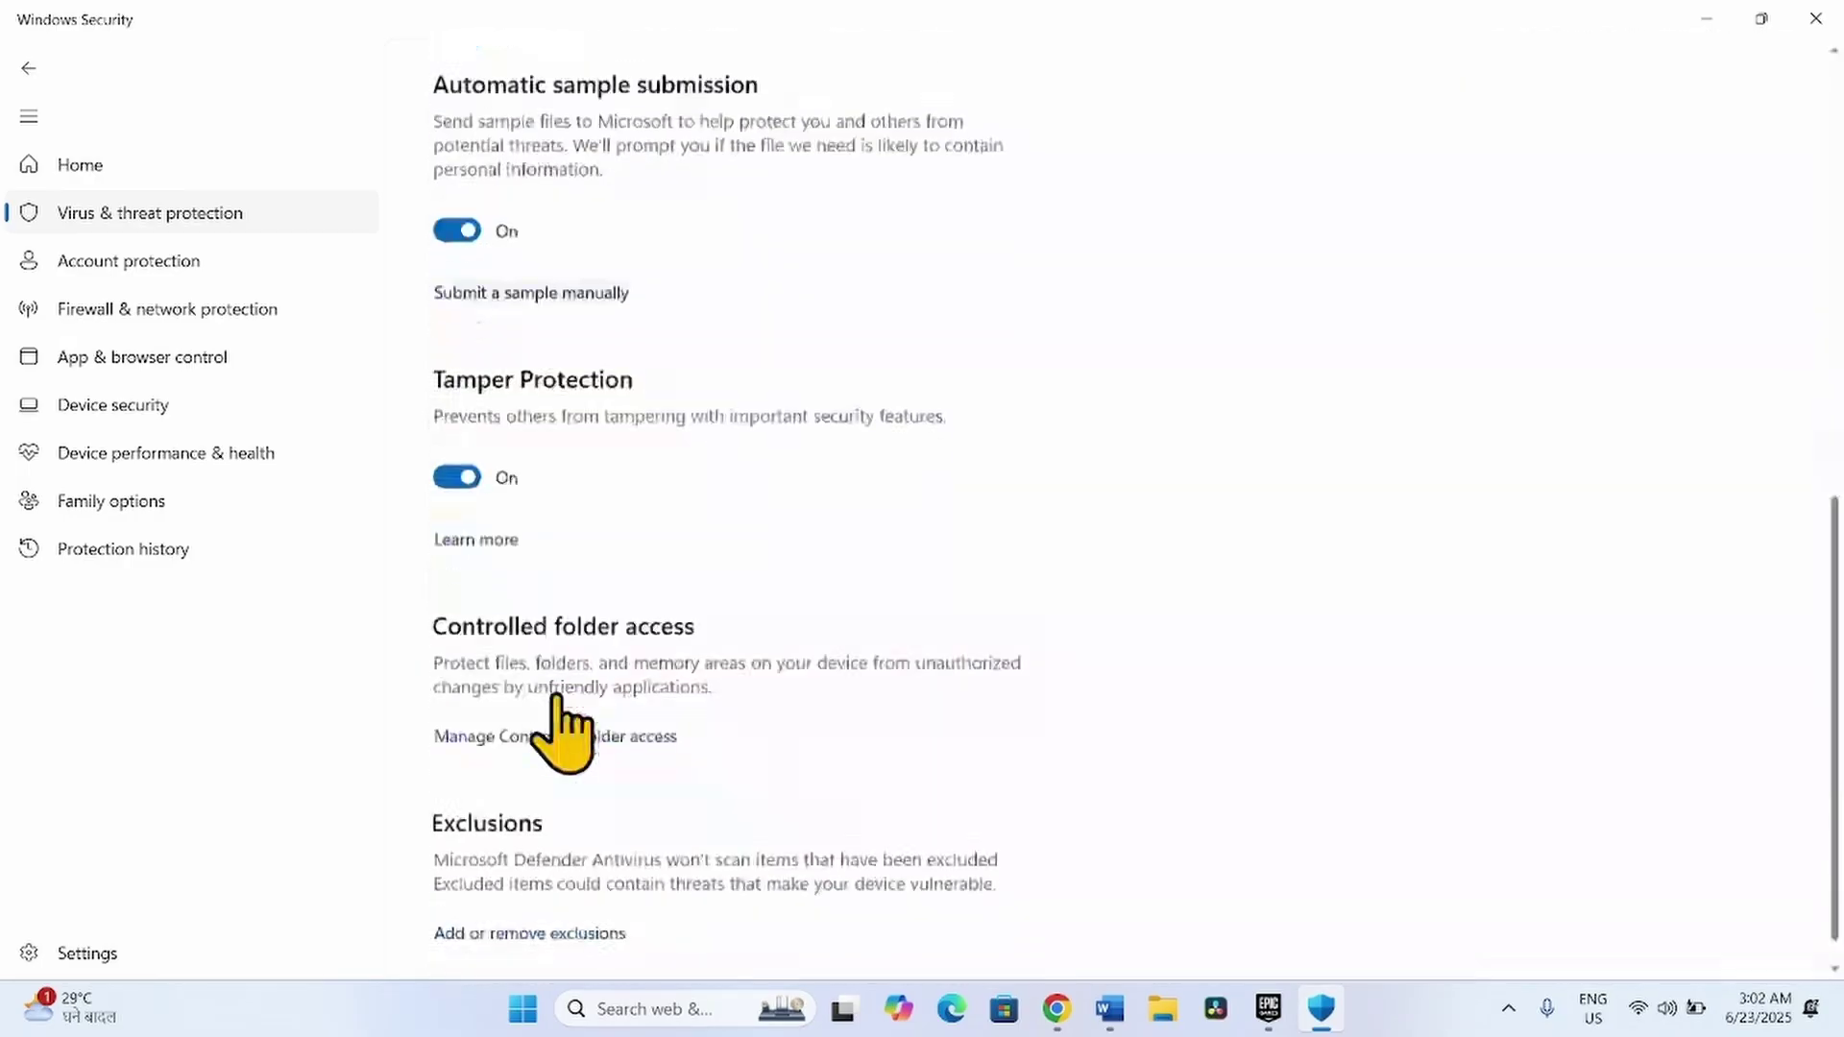
scroll(562, 735, up, 10)
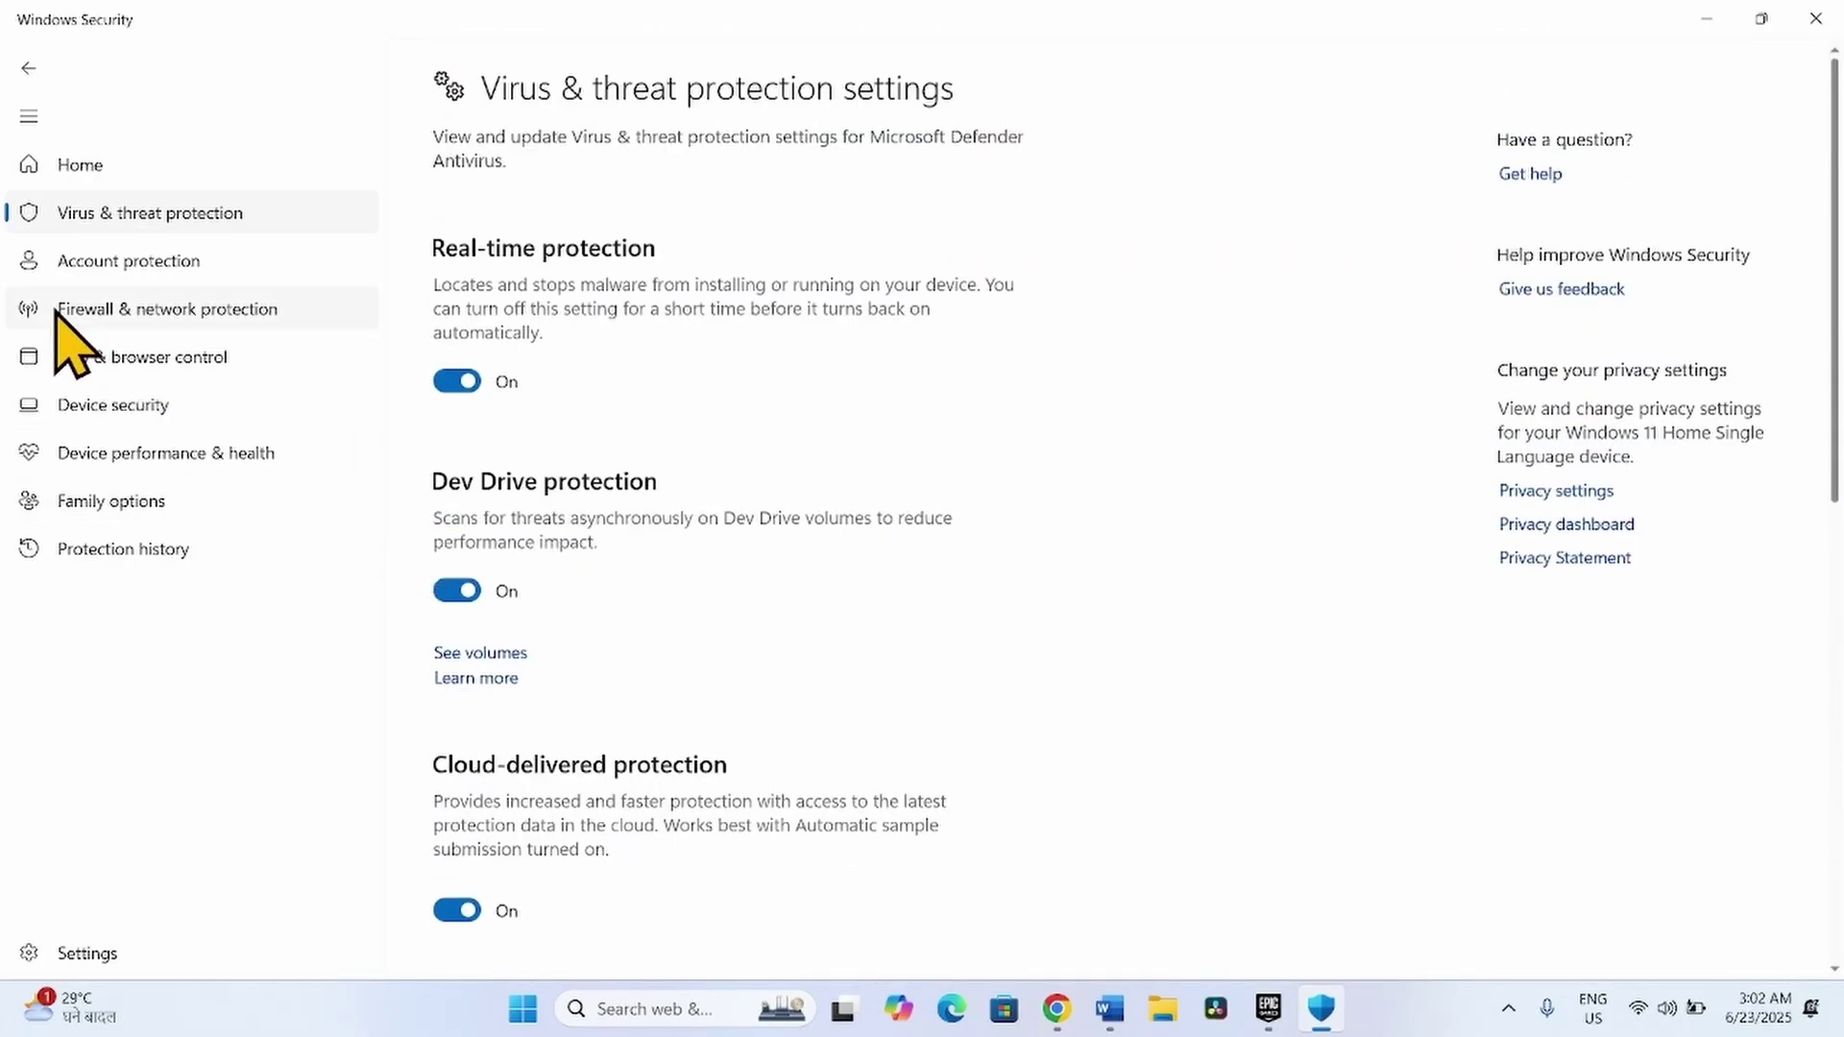
Step: Turn off Microsoft Defender Firewall for the active public network and approve the User Account Control prompt
click(248, 317)
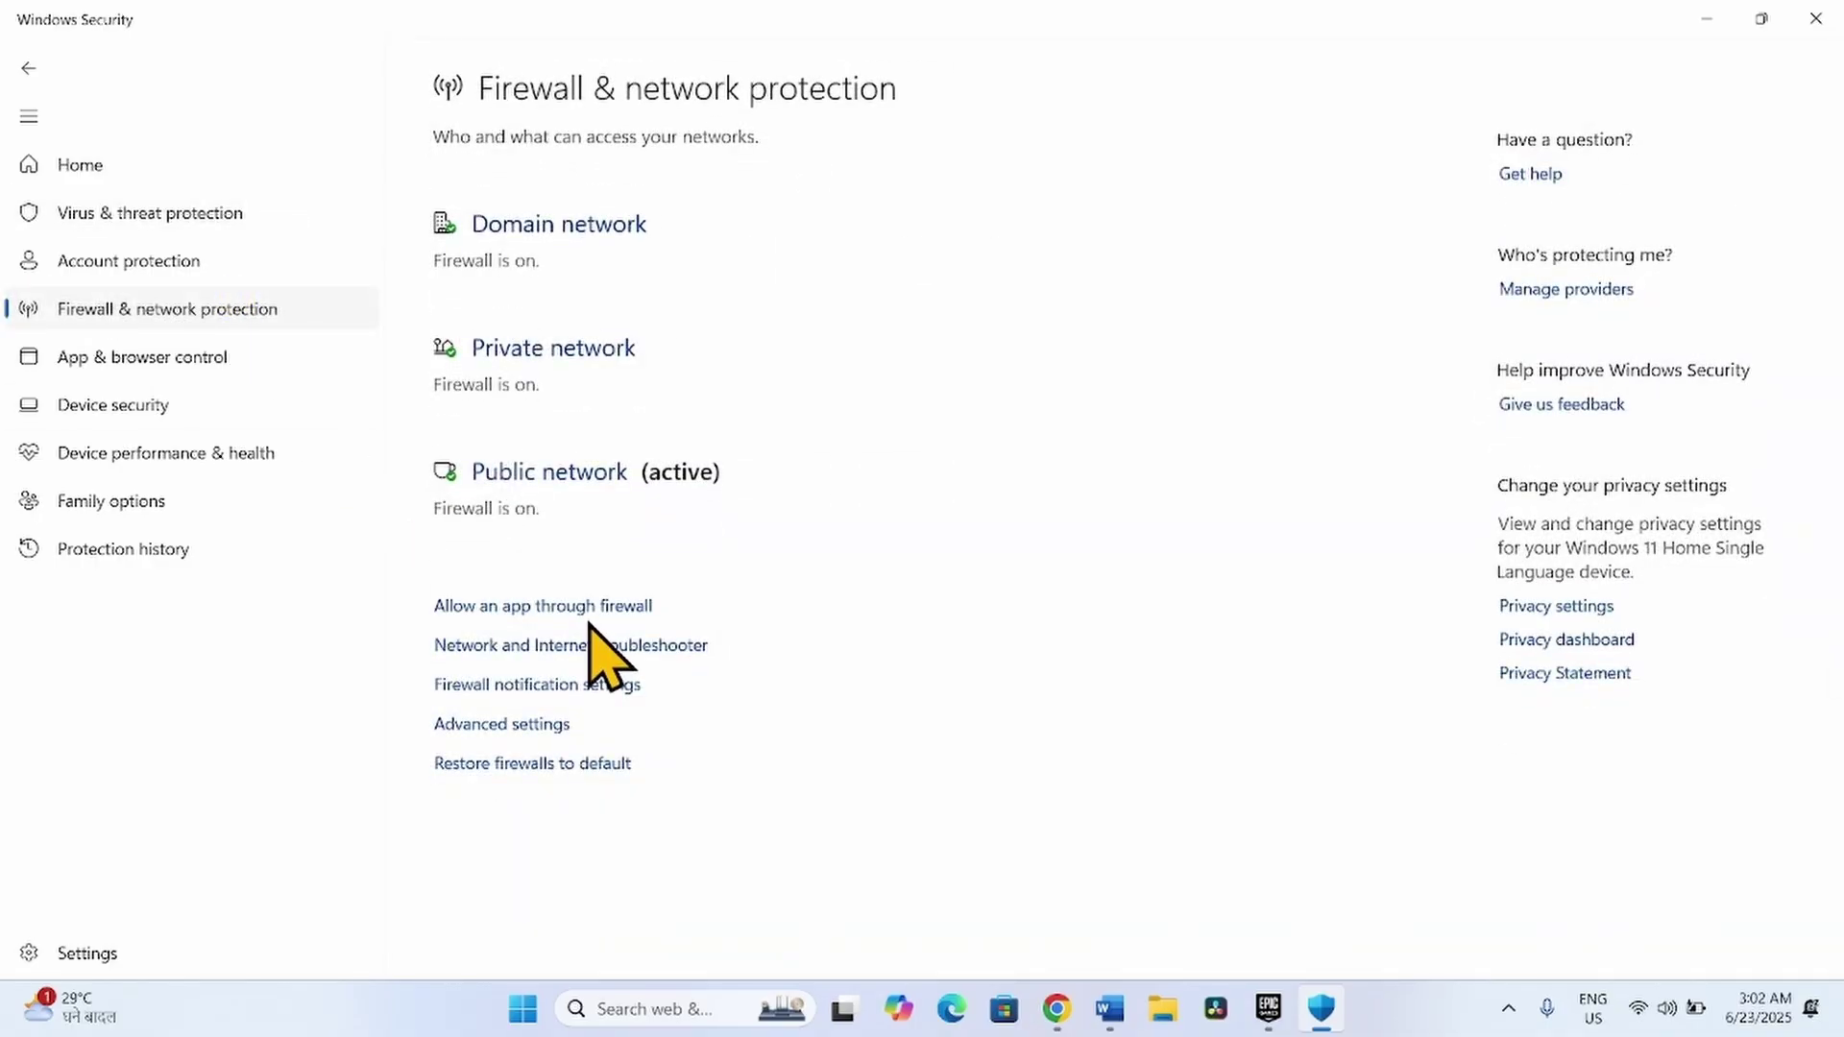
click(582, 471)
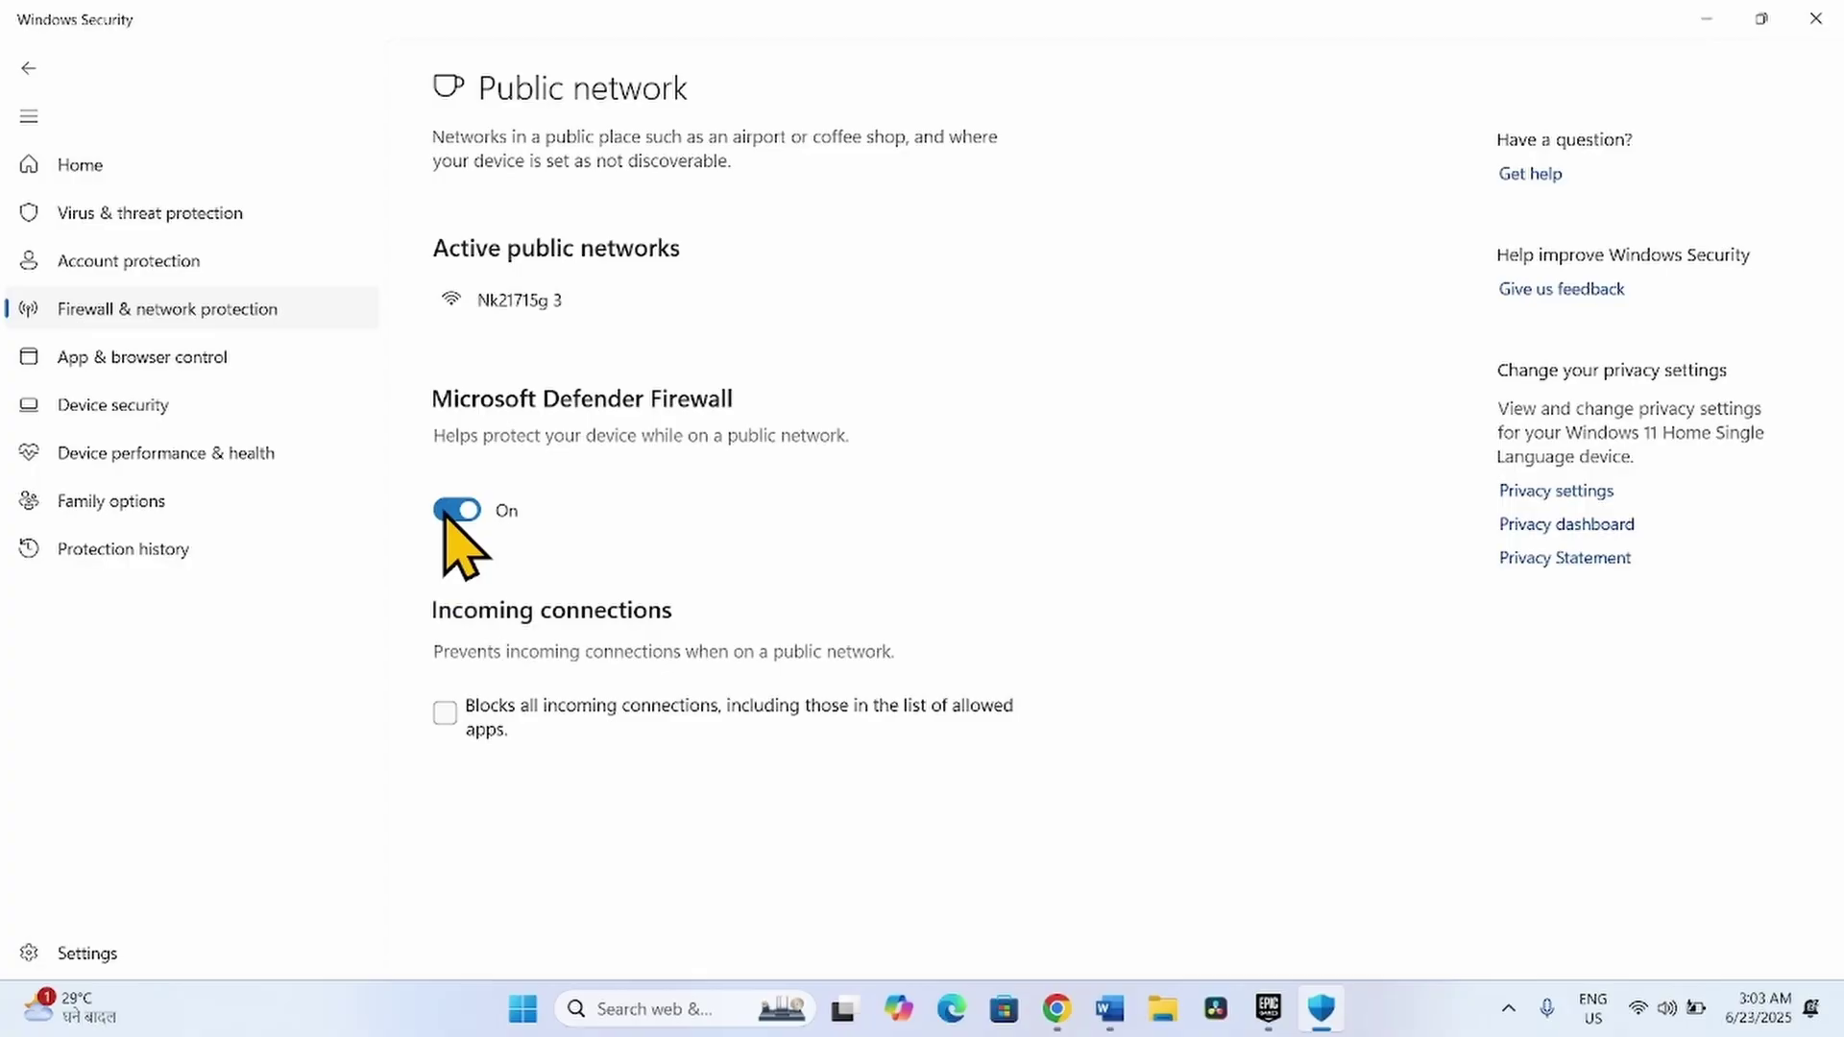
click(446, 510)
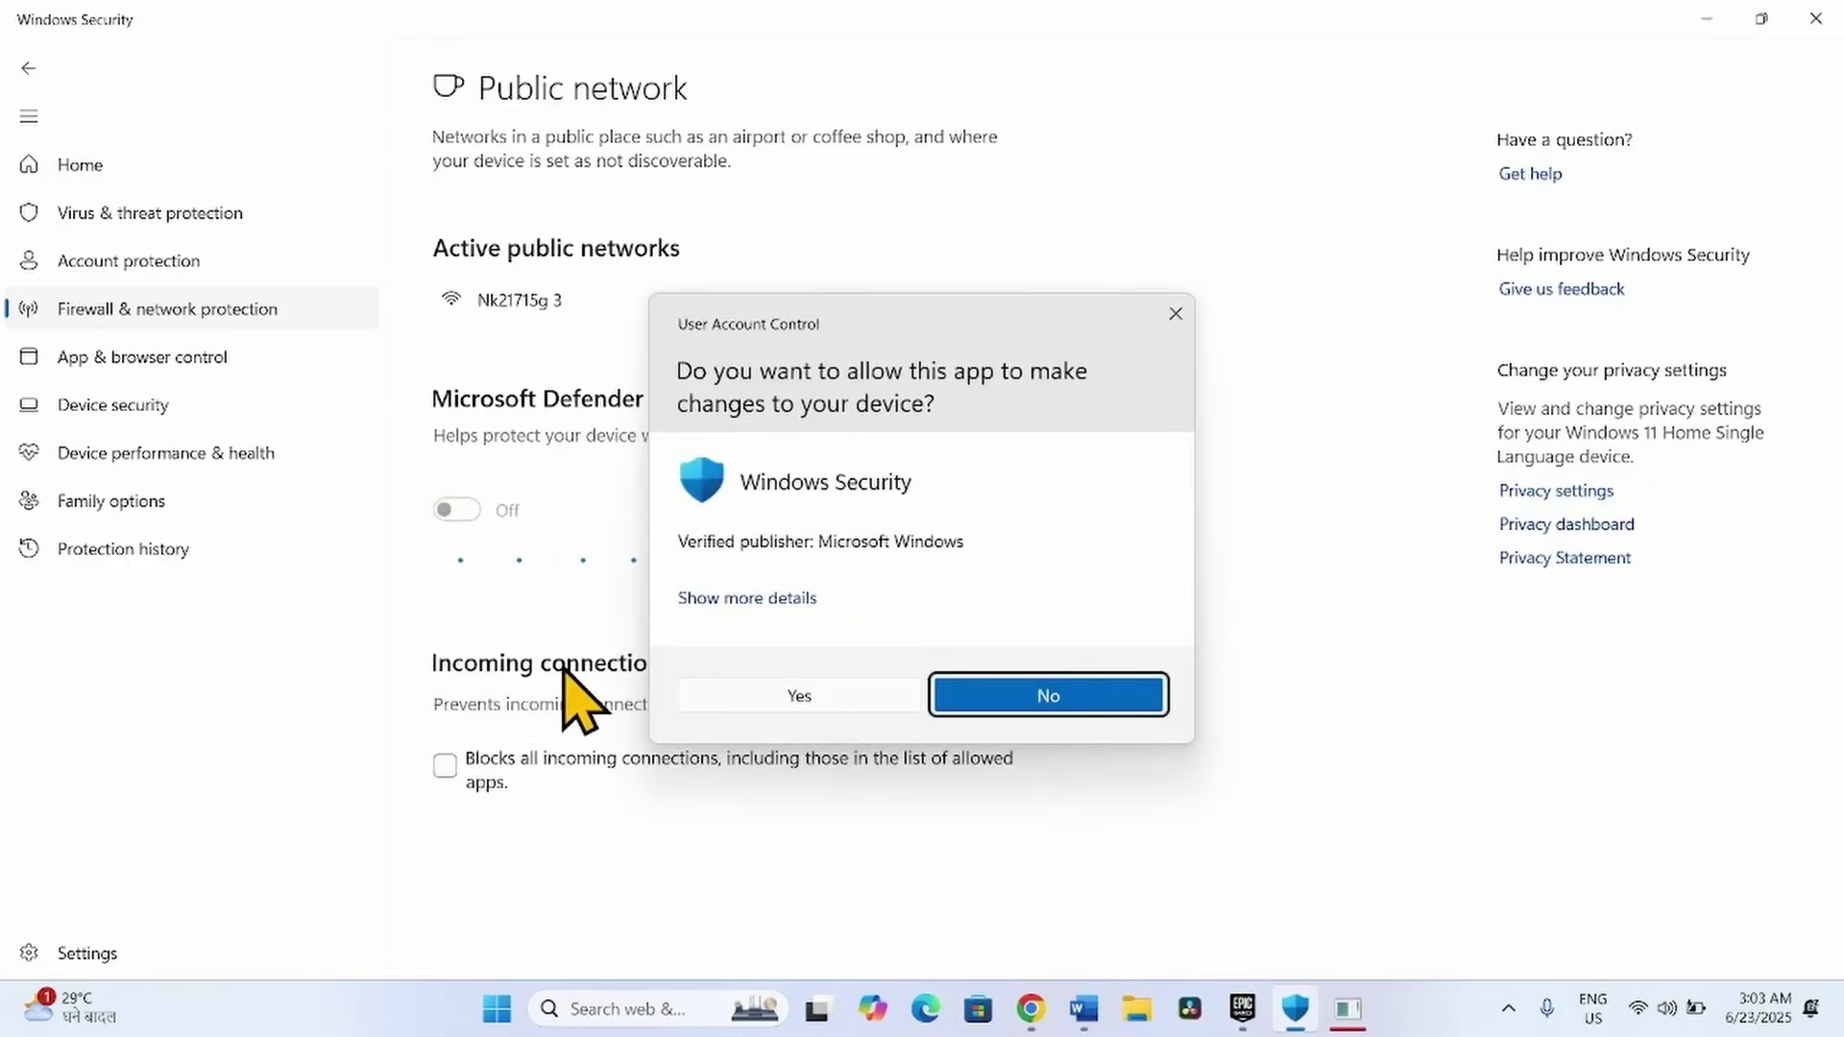
click(786, 697)
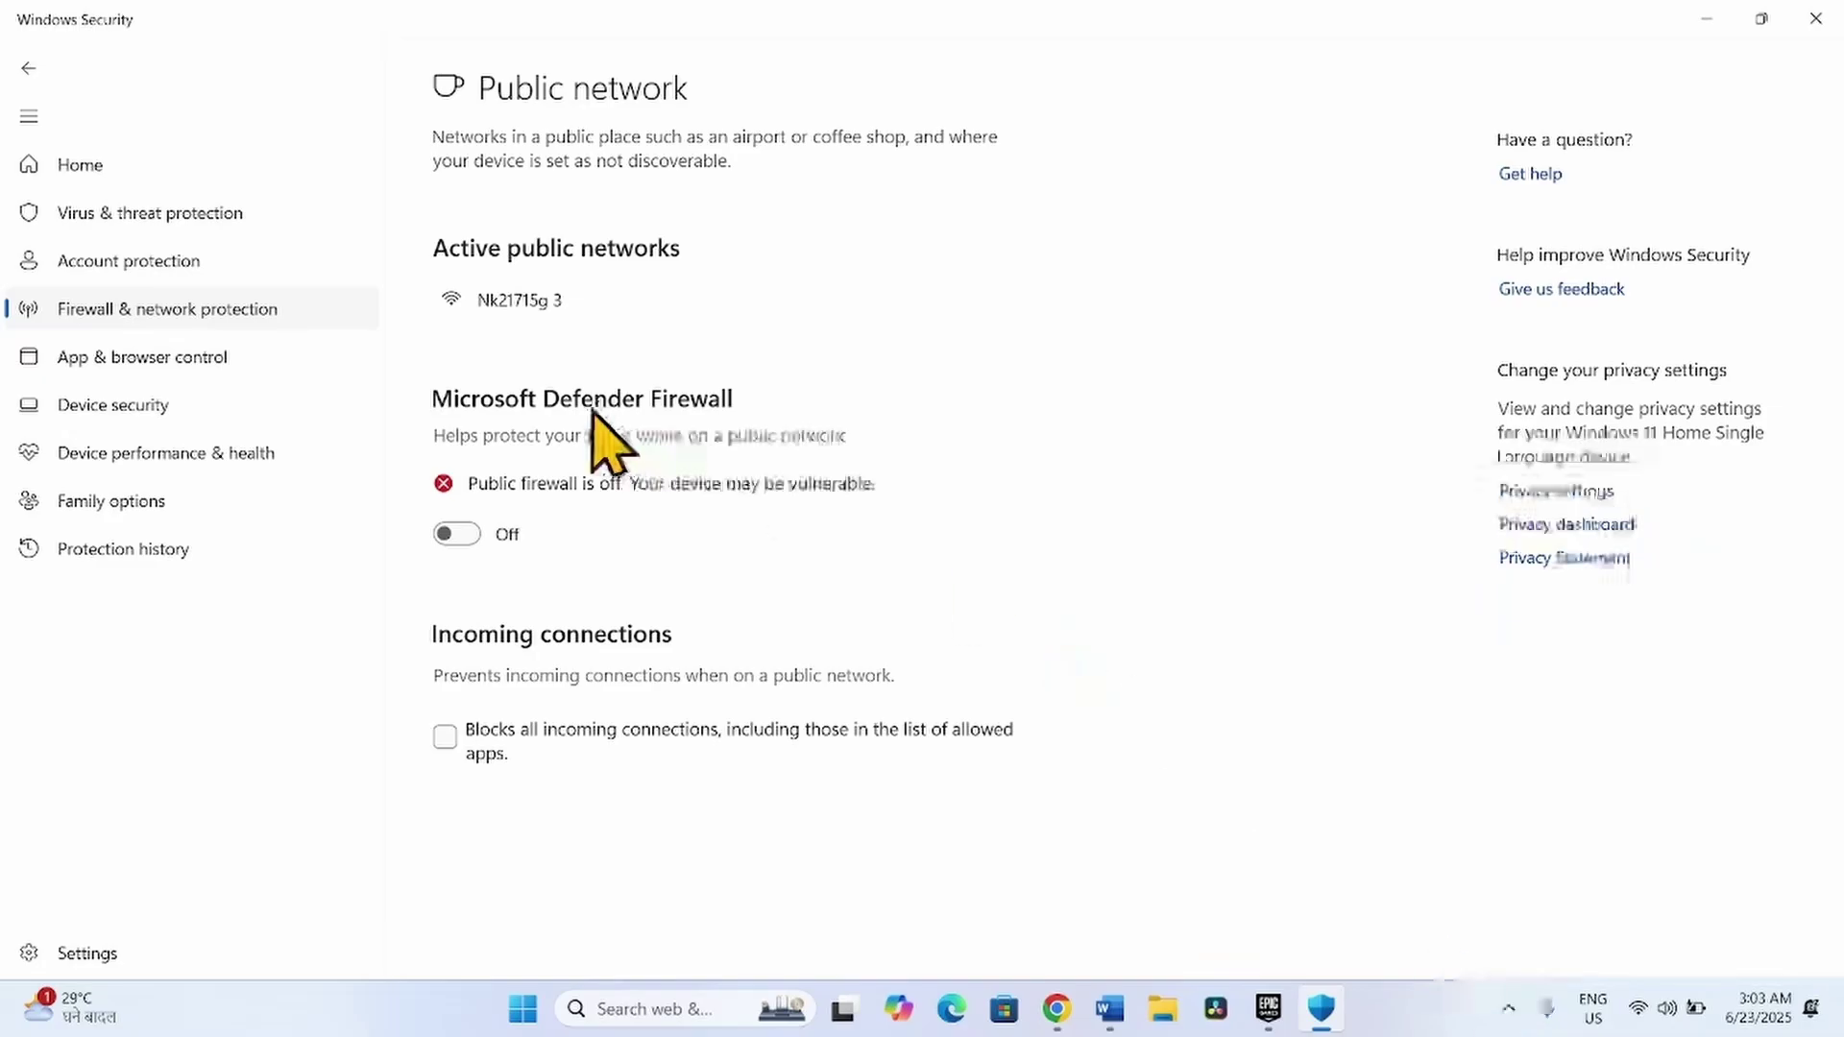
Step: Turn Microsoft Defender Firewall back on for the public network, approve the prompt, and return to the firewall overview
click(457, 534)
click(786, 695)
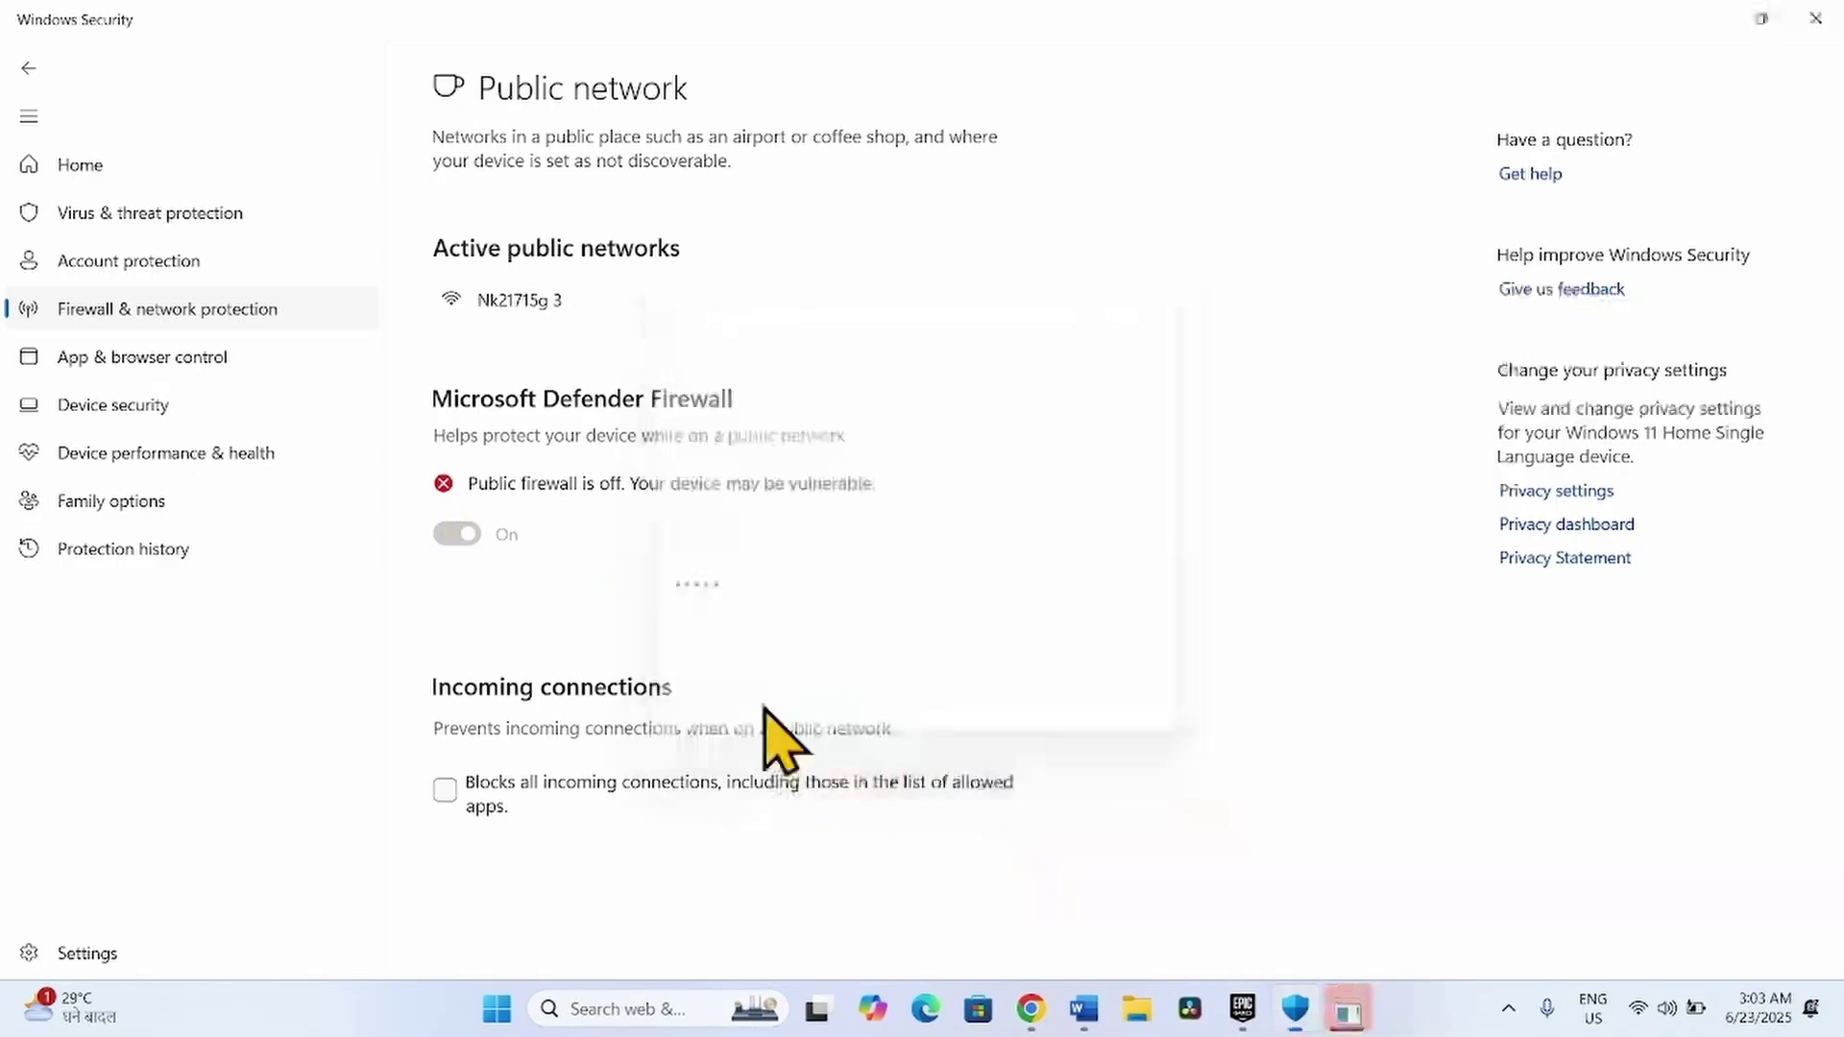
click(28, 68)
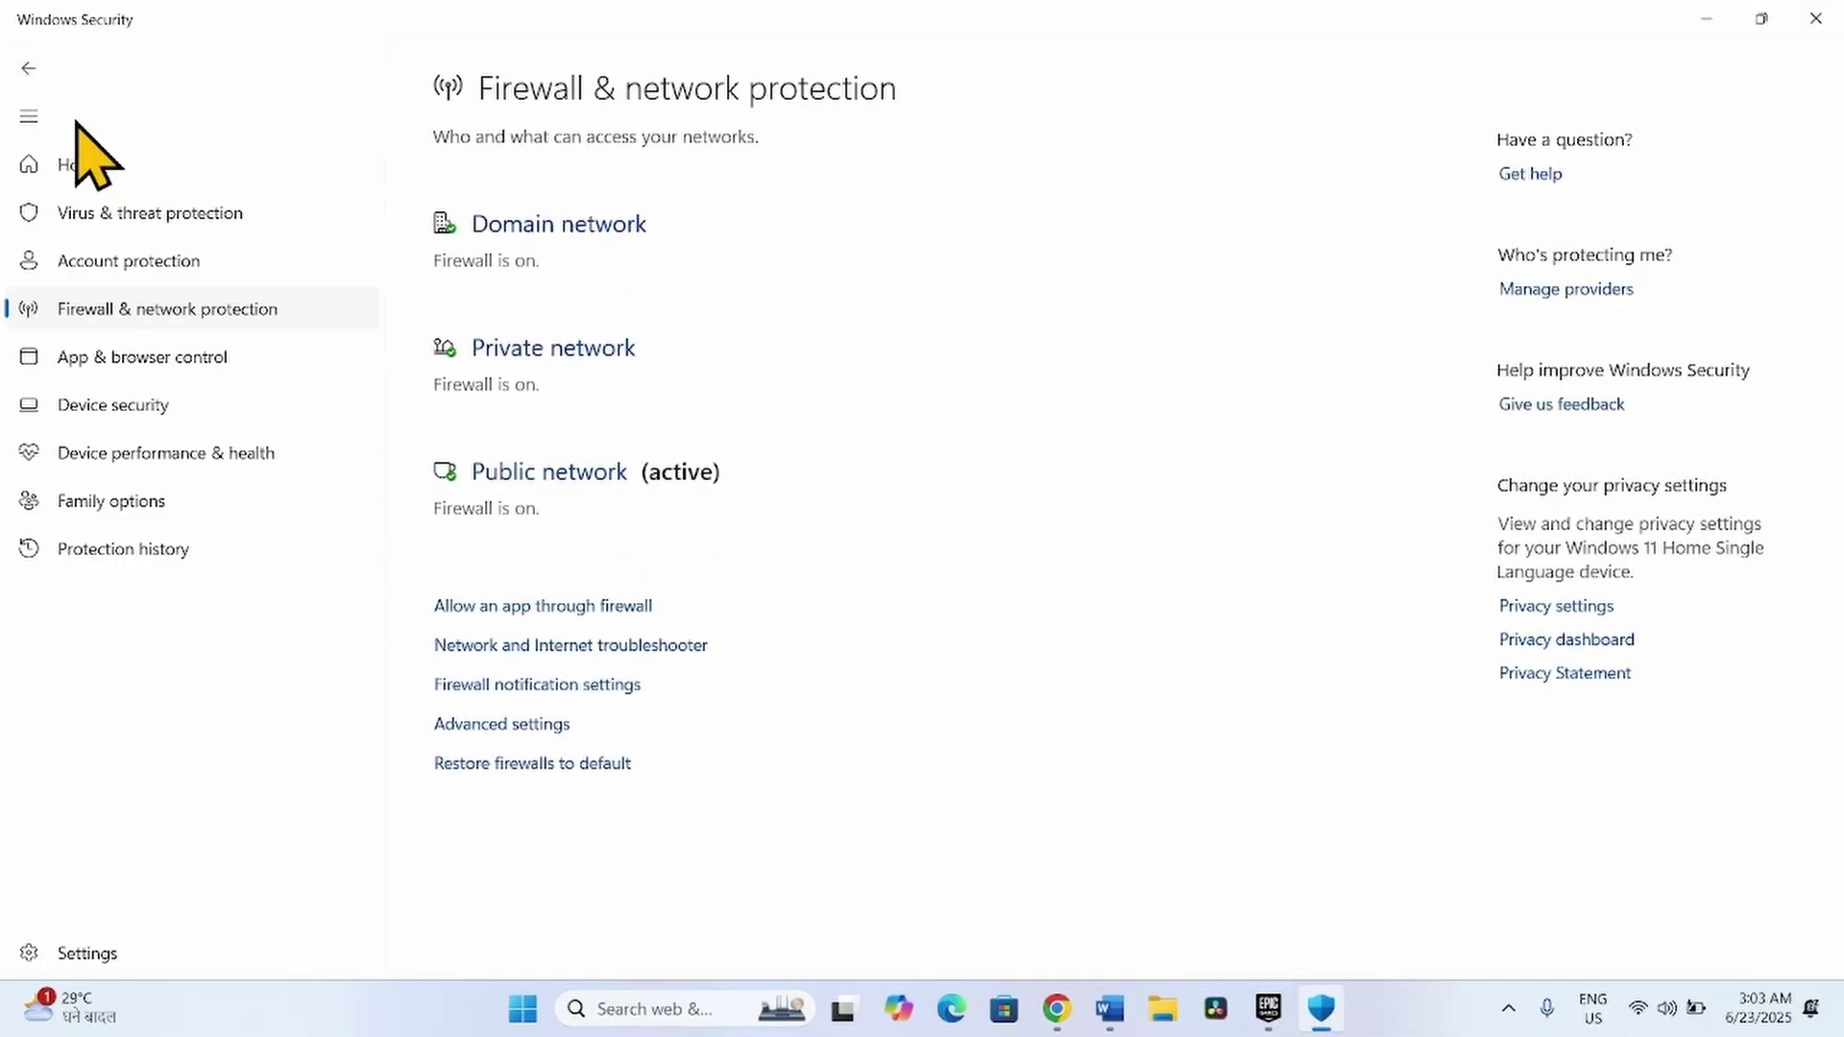
Step: Turn off Microsoft Defender Firewall for the private network and approve the User Account Control prompt
click(555, 349)
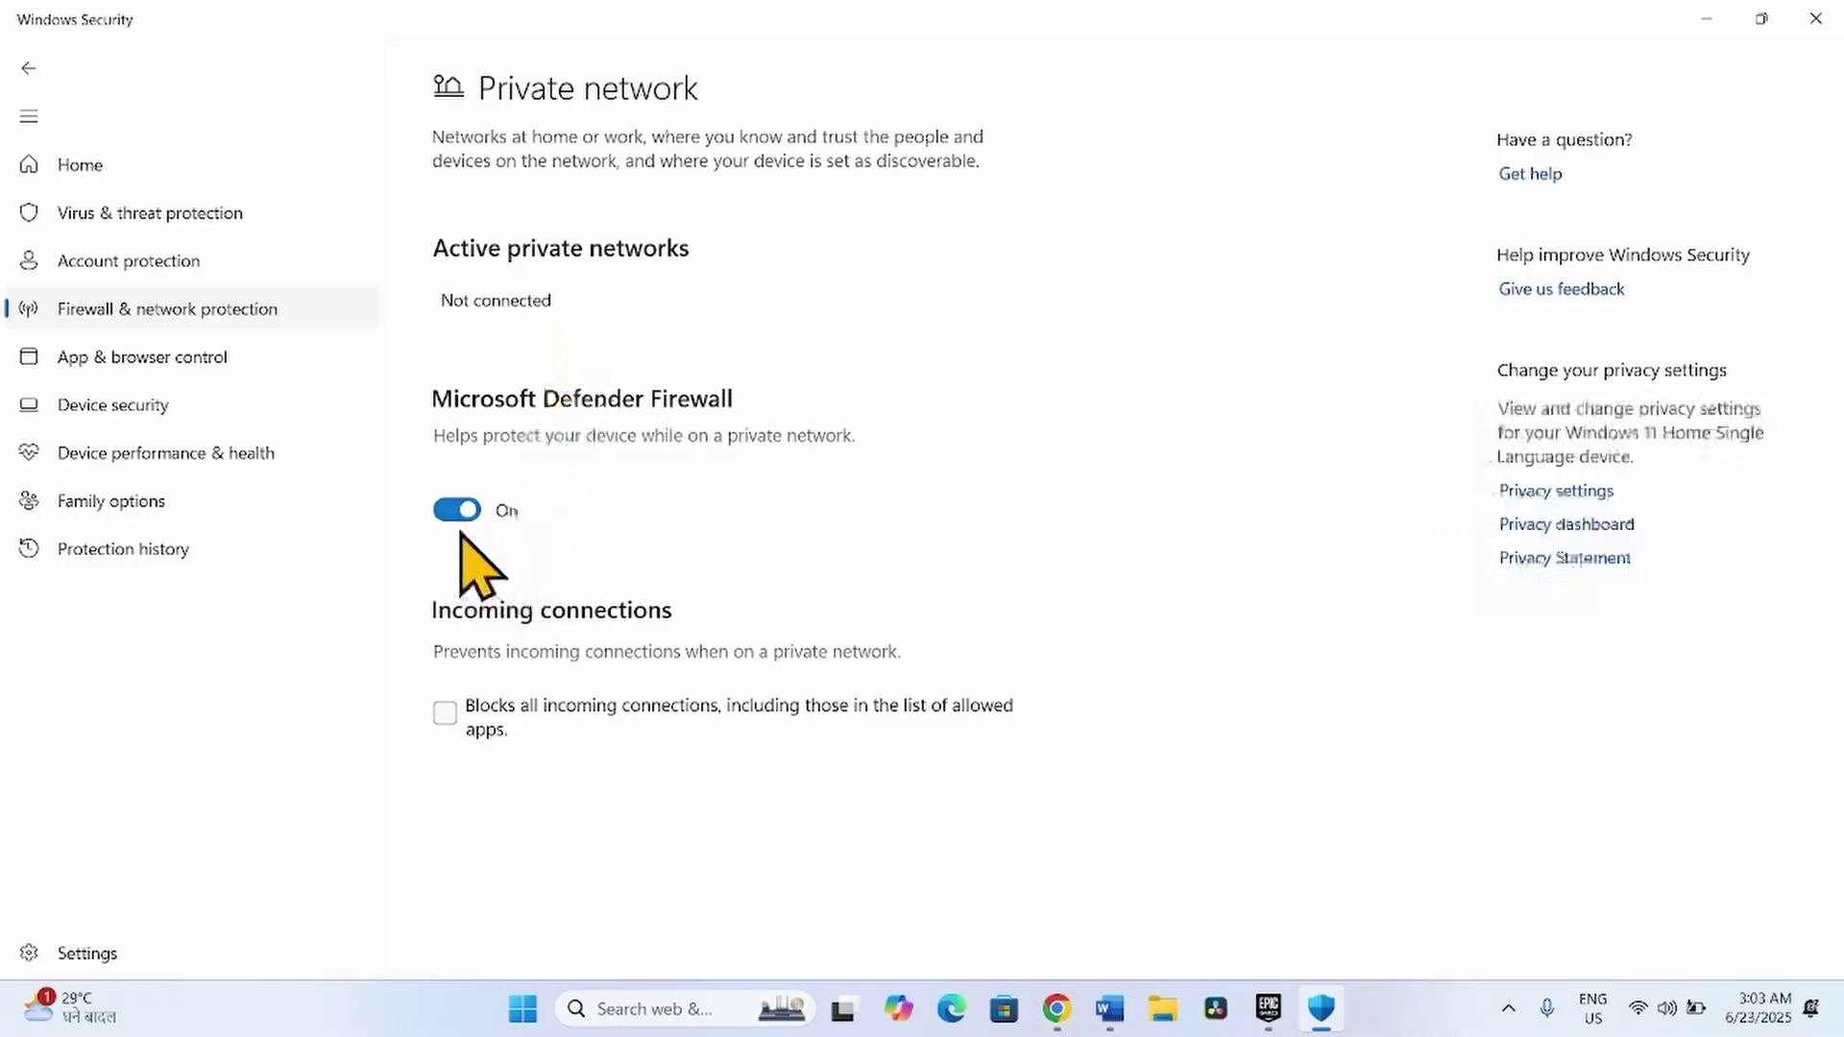
click(454, 510)
click(847, 693)
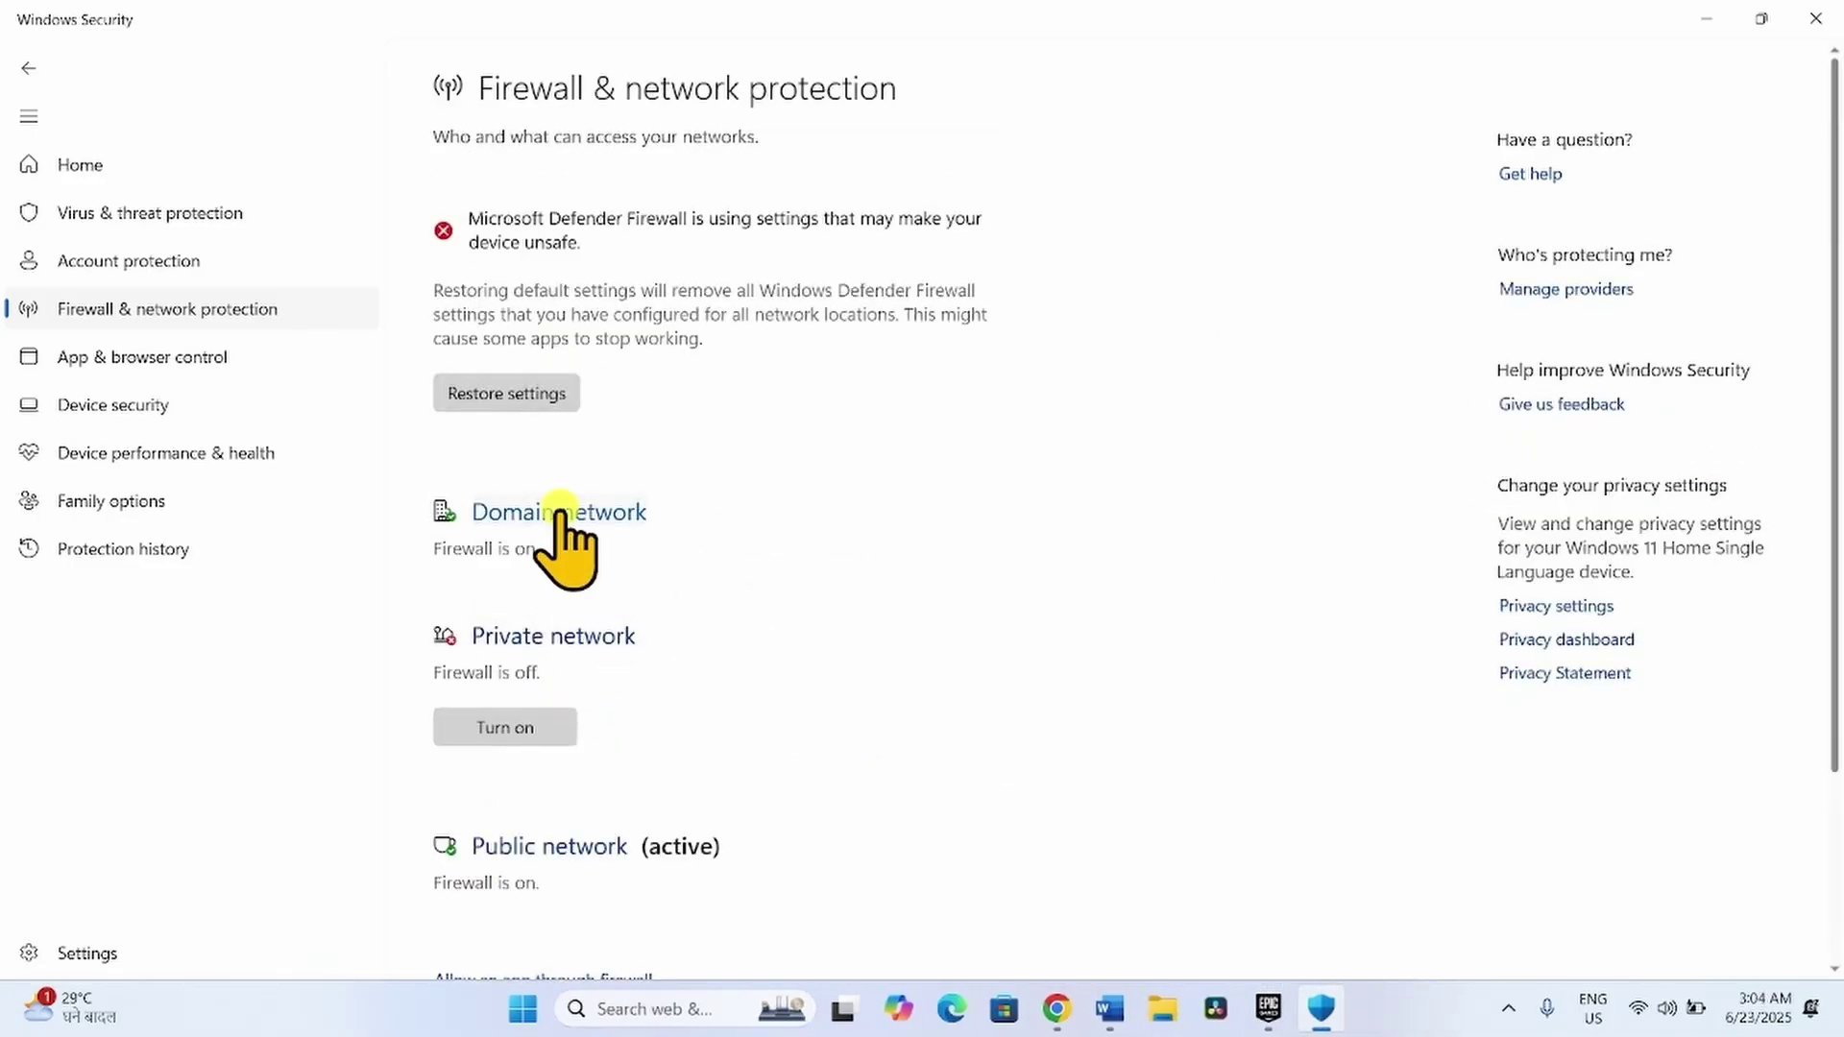
Step: Turn off Microsoft Defender Firewall for the domain network, approve the User Account Control prompt, and close Windows Security
click(560, 509)
click(451, 483)
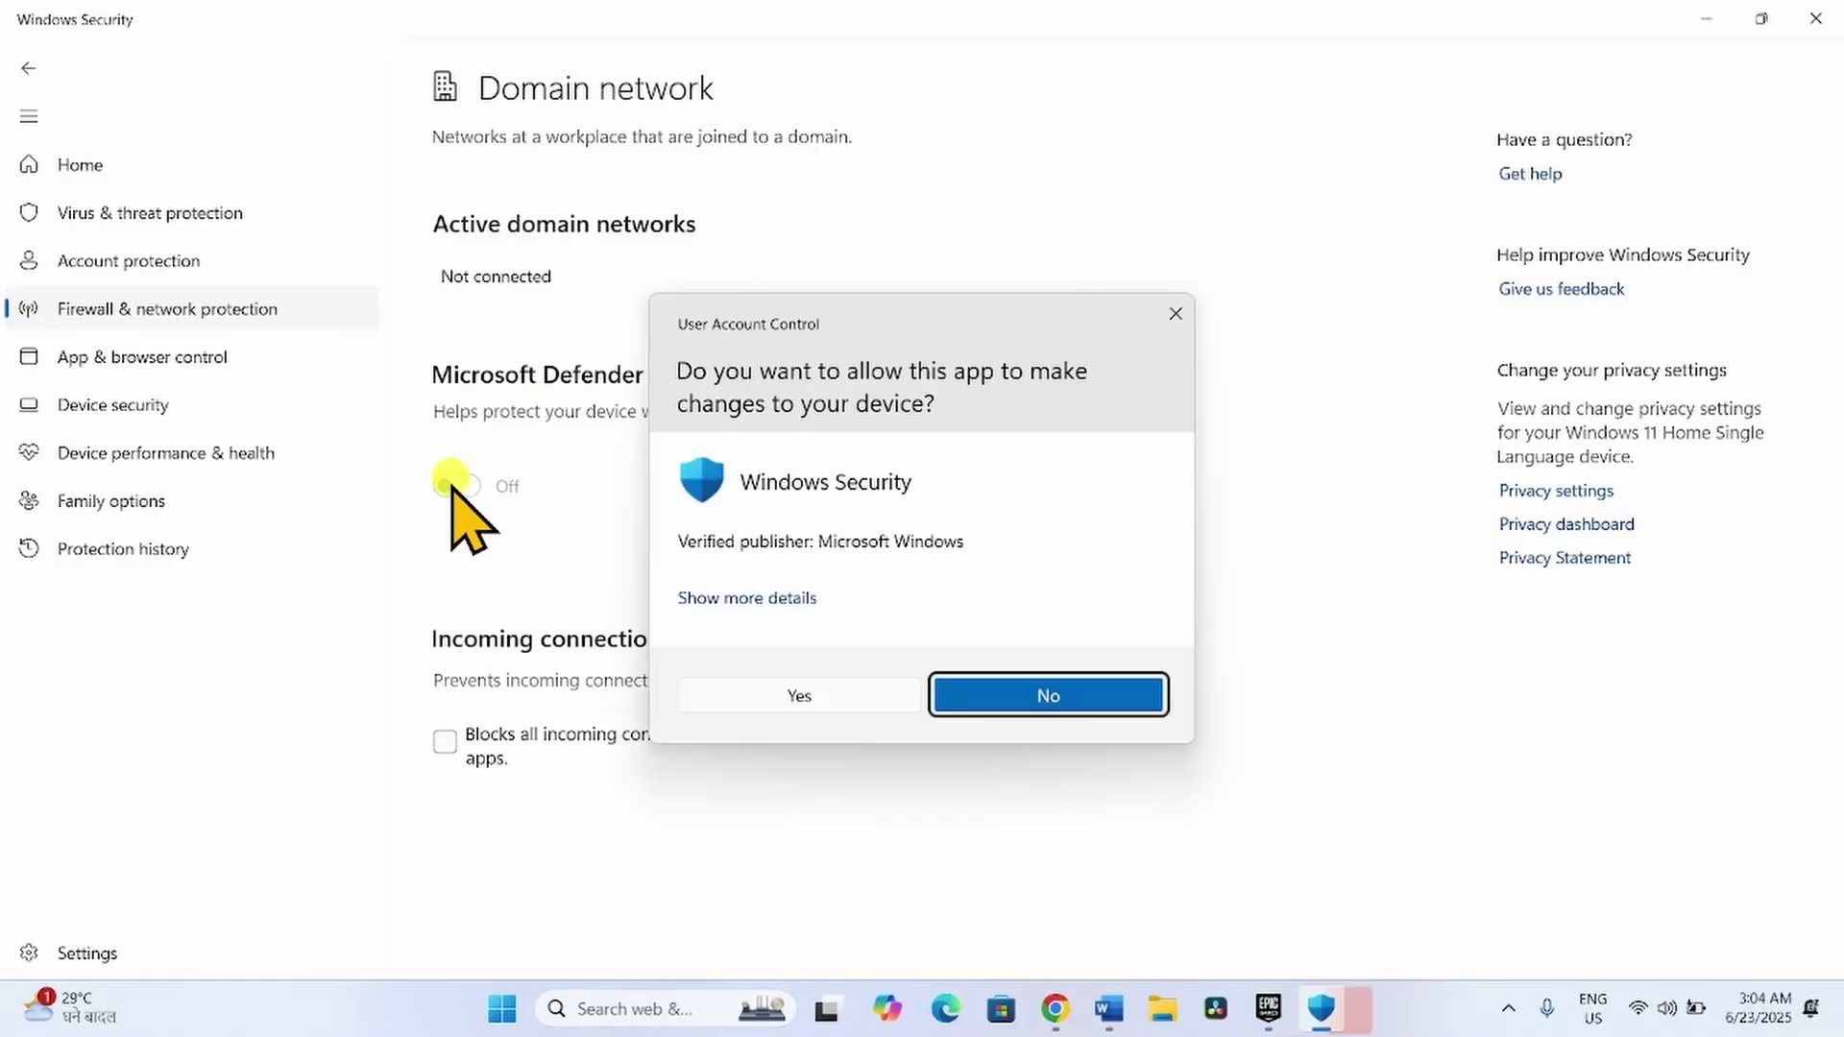
click(786, 702)
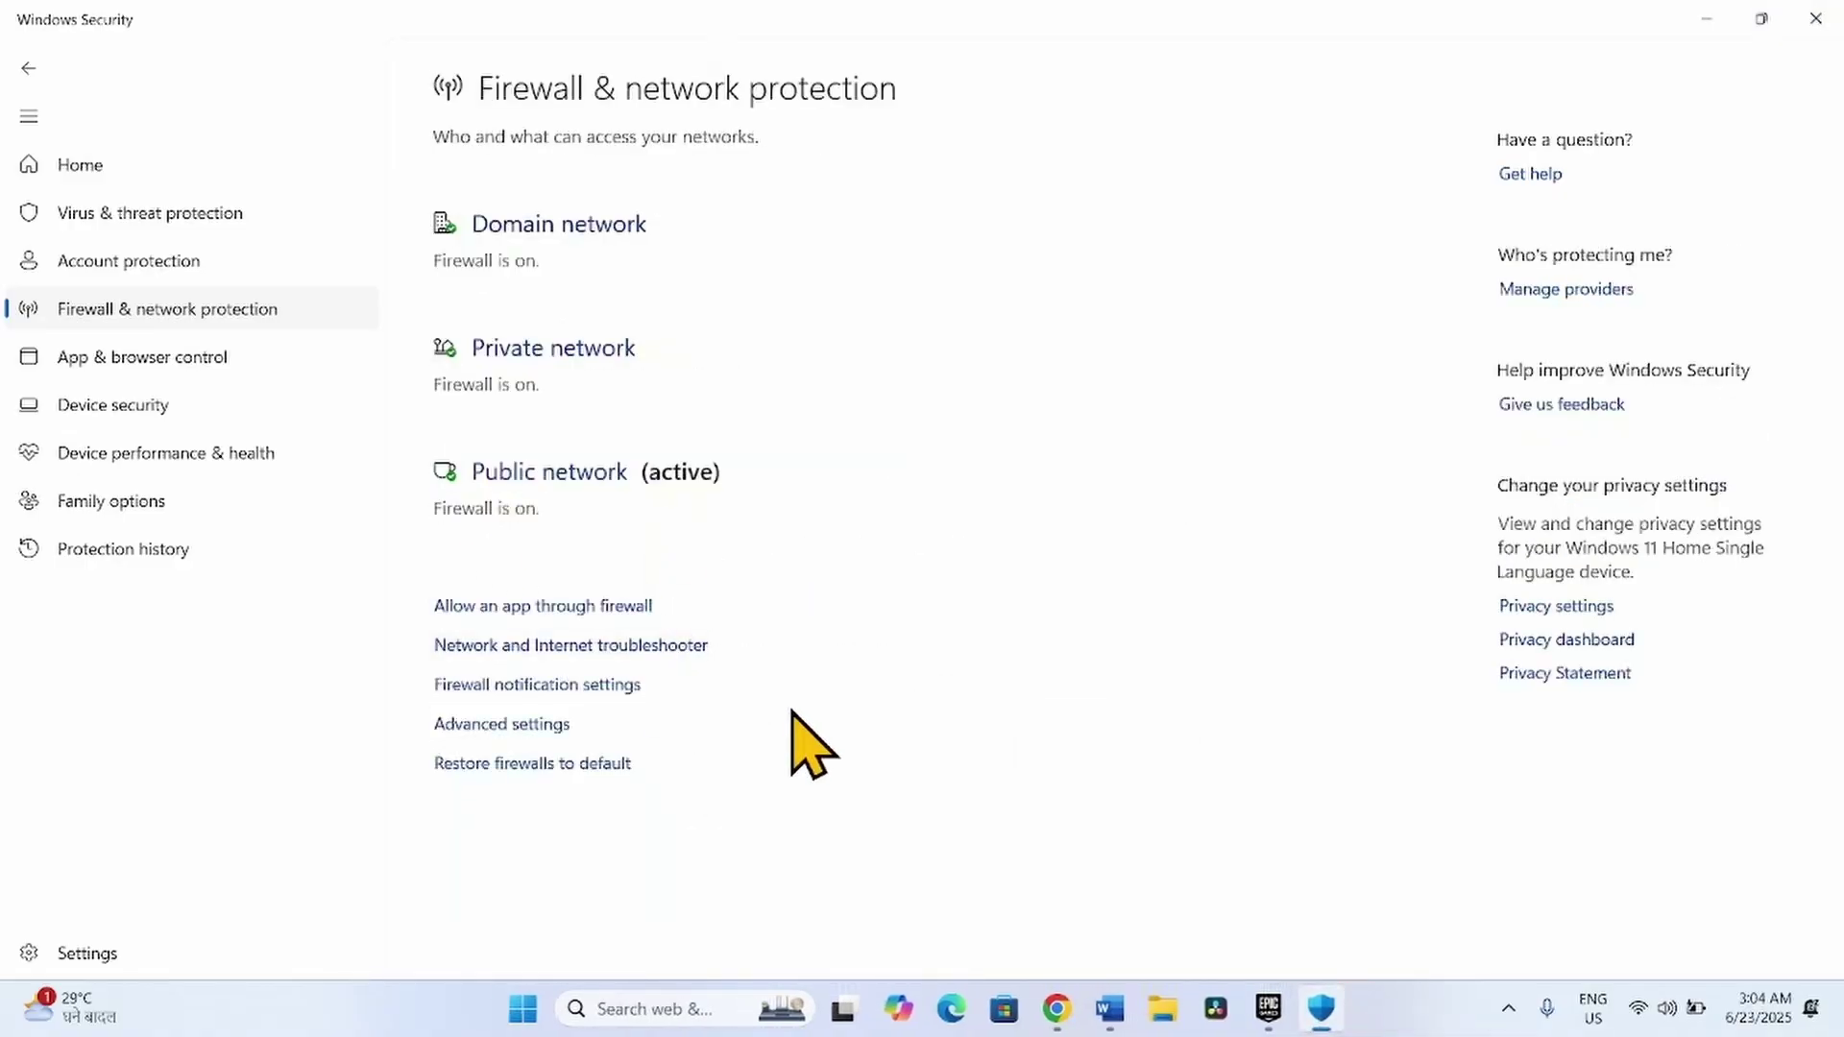
click(1818, 19)
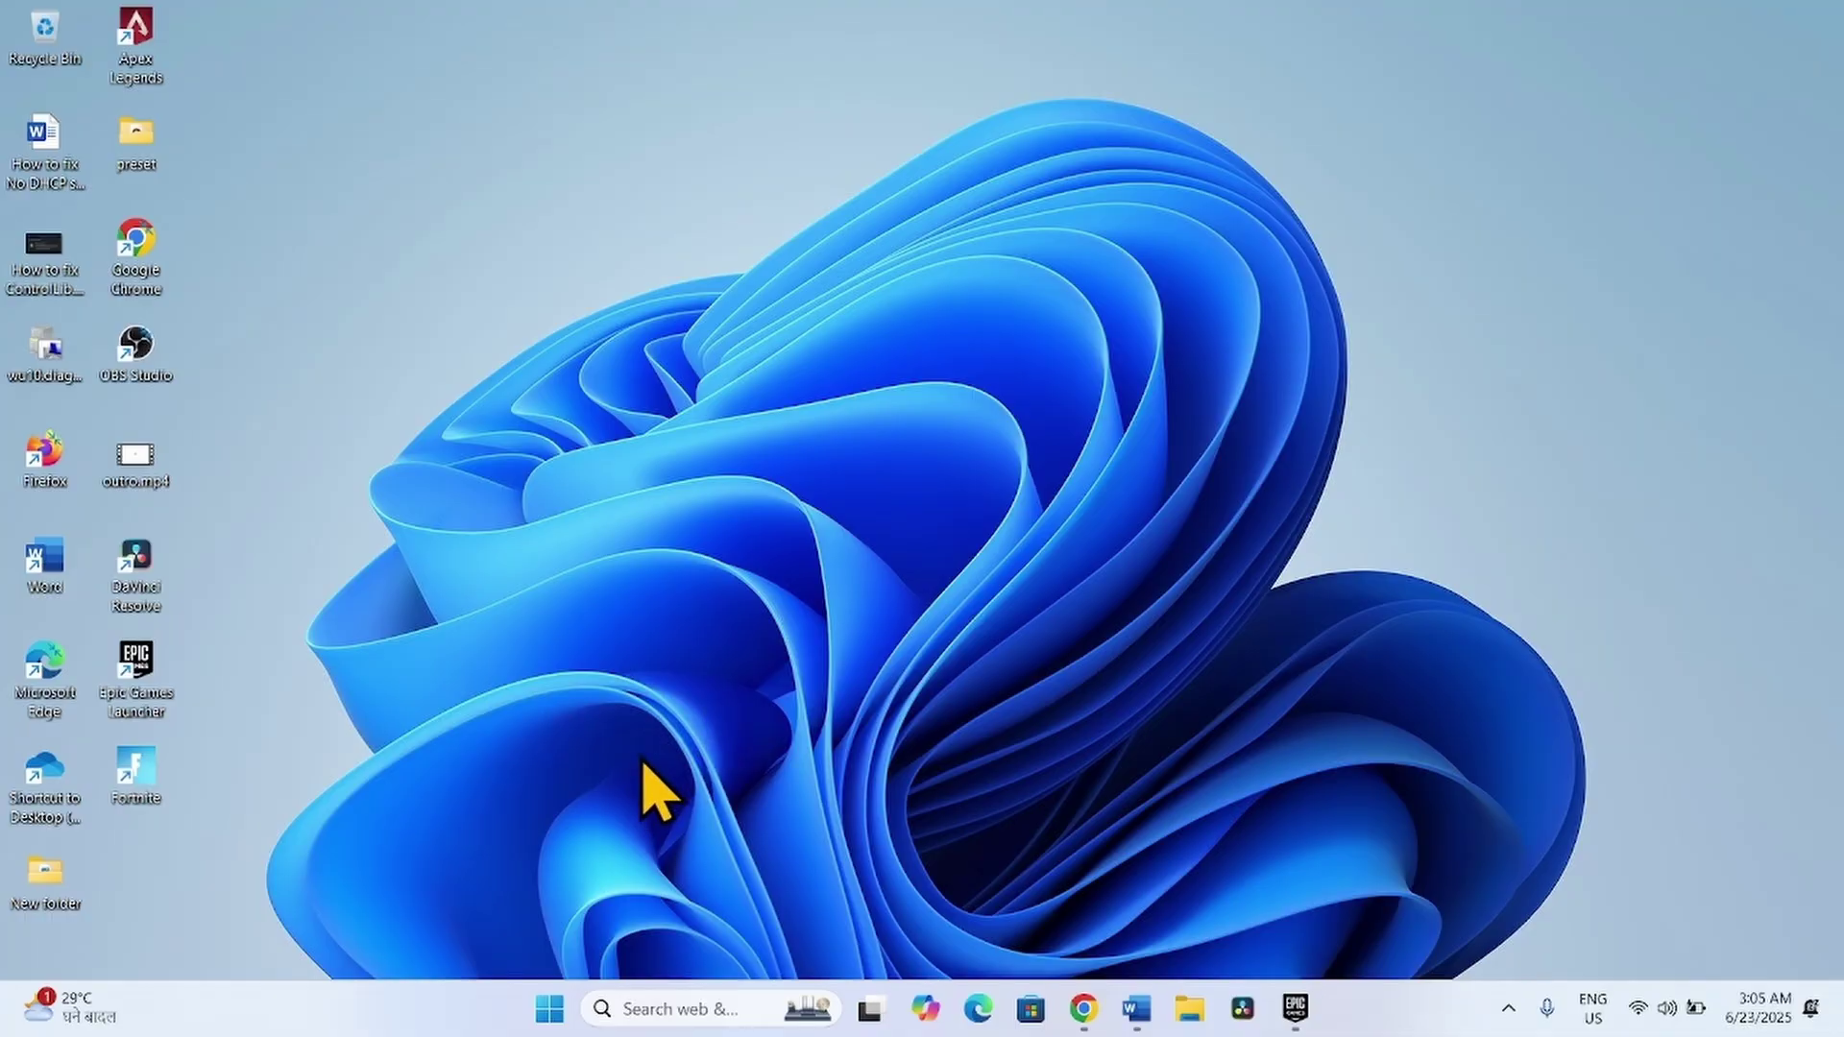
Step: Try to uninstall Epic Games Launcher from the installed apps list, and close Settings
right_click(549, 1008)
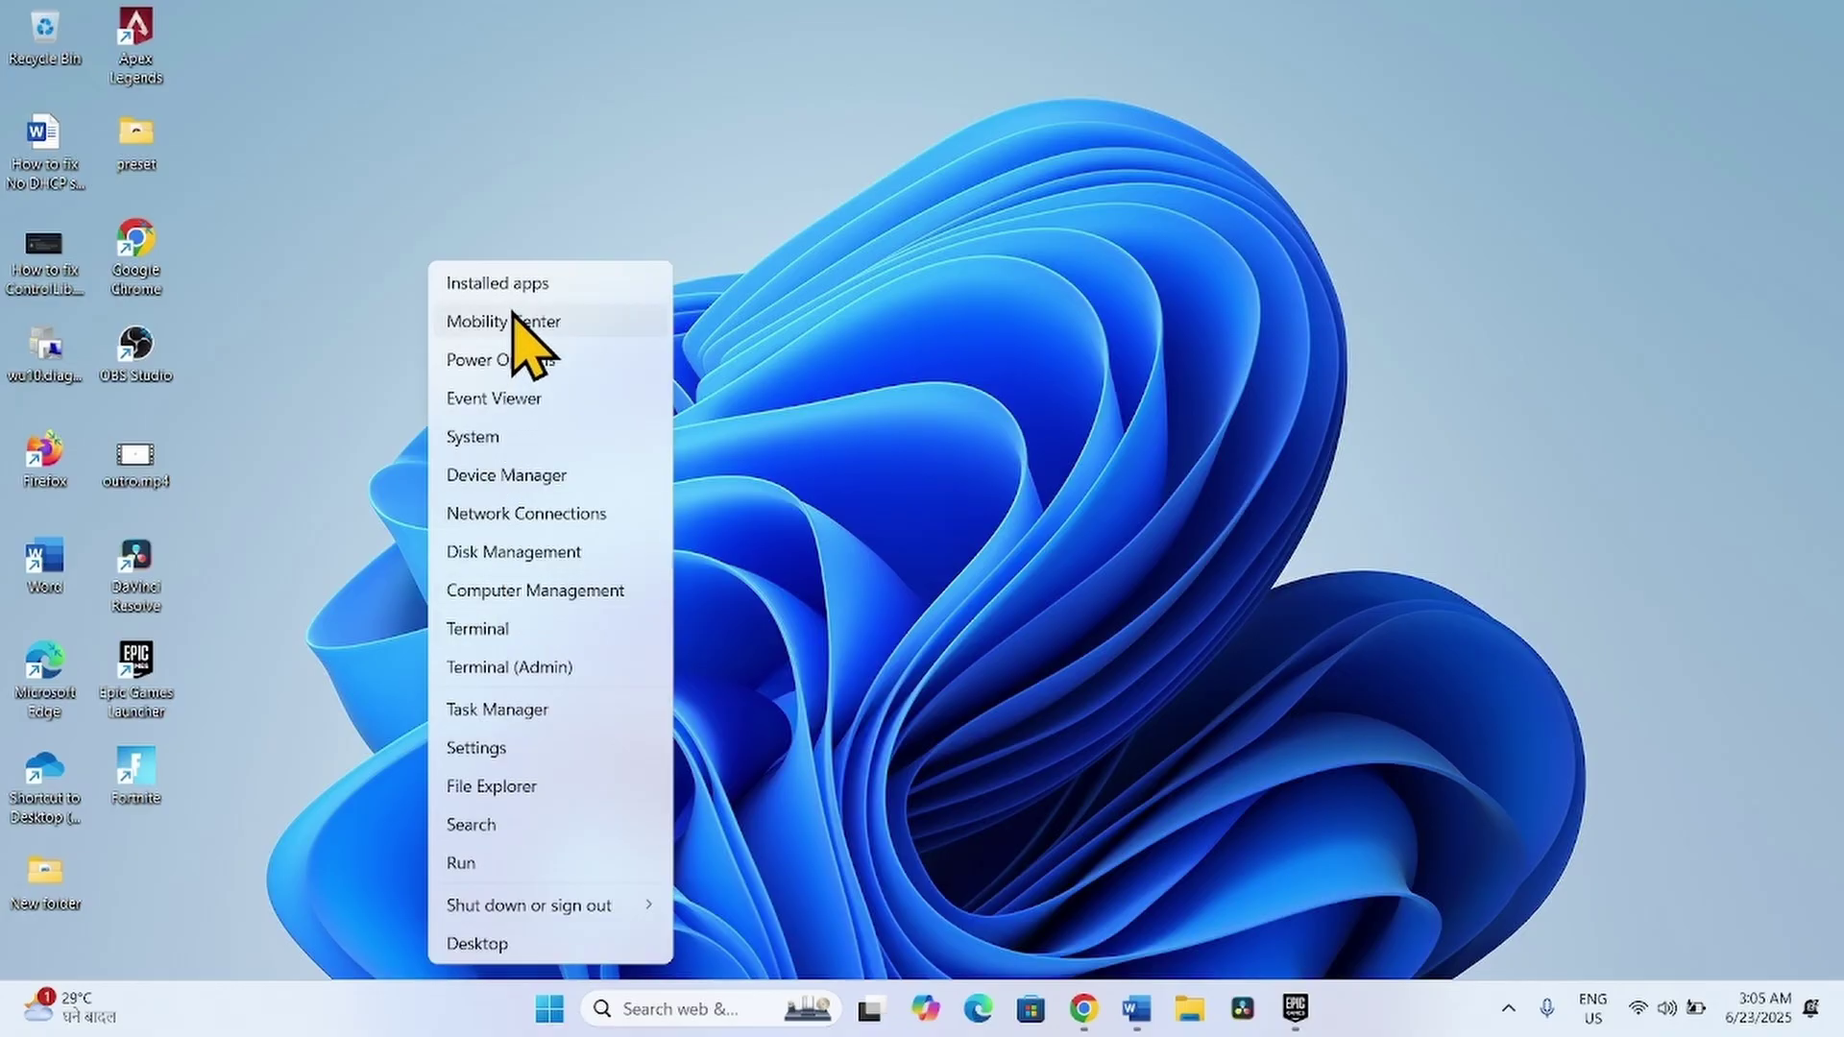
click(516, 283)
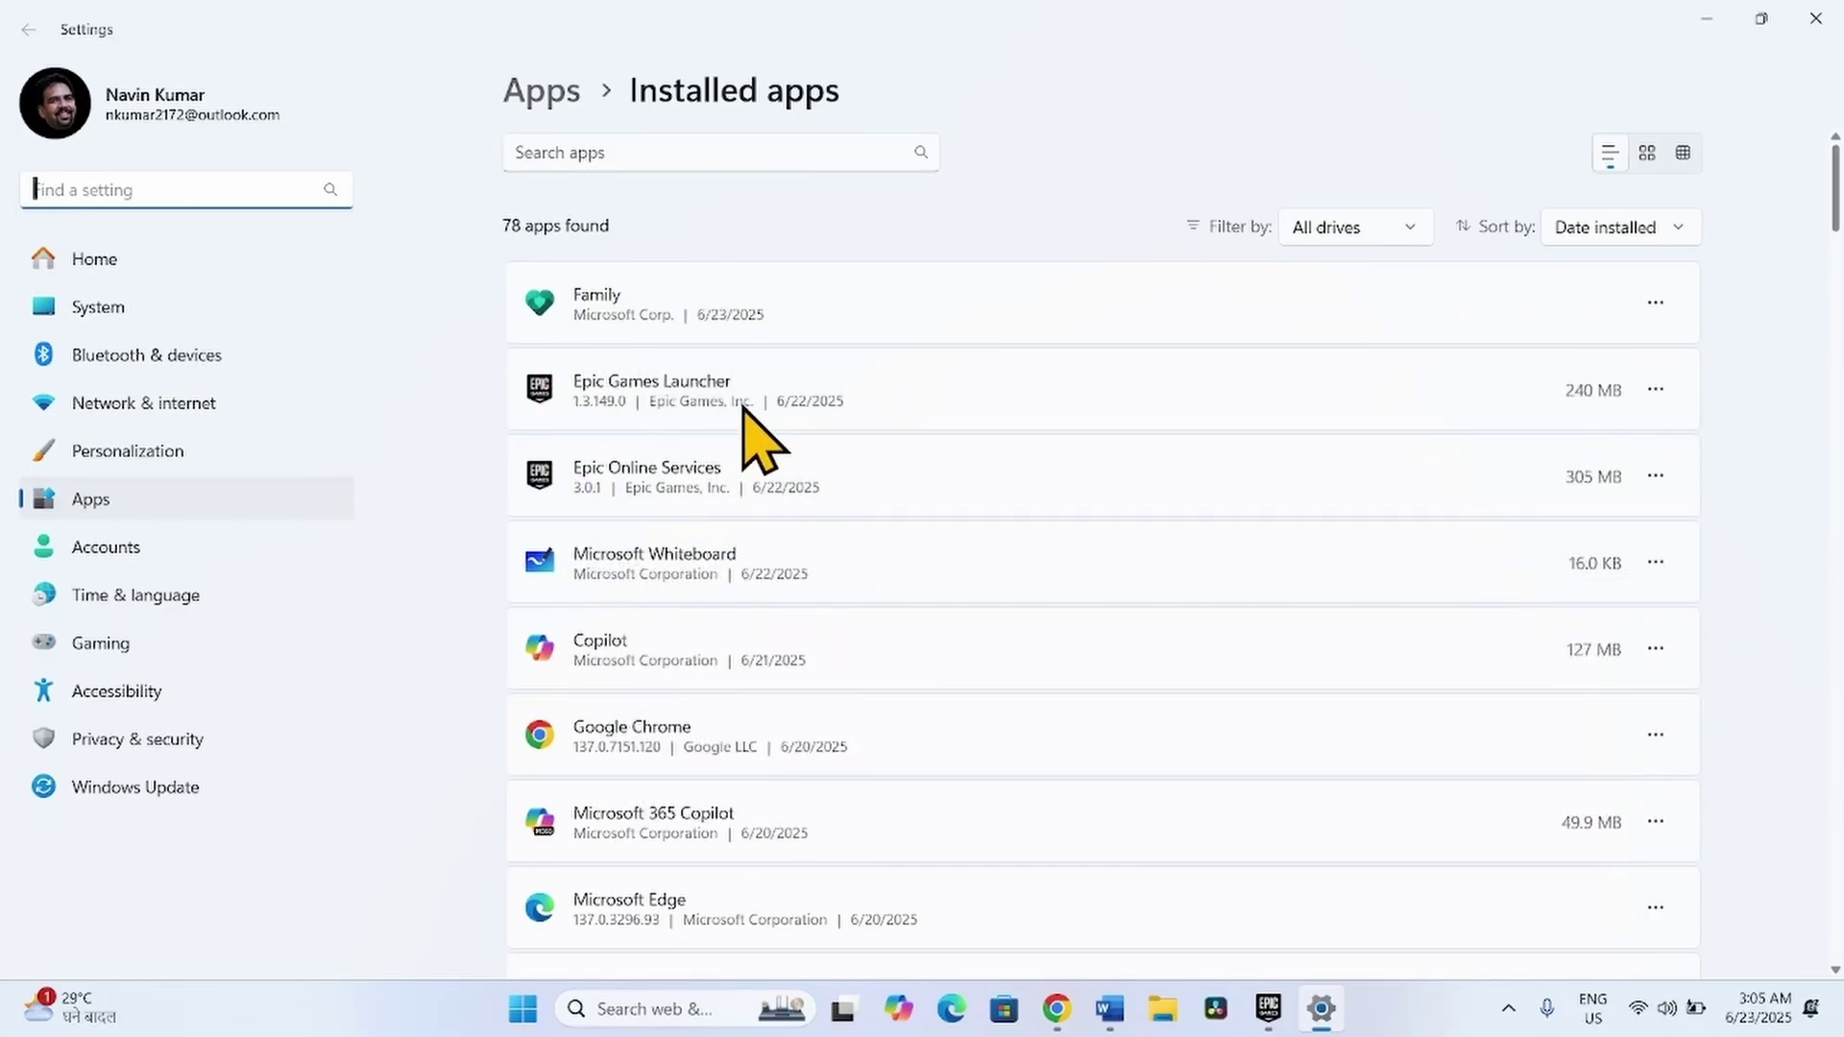
click(1656, 392)
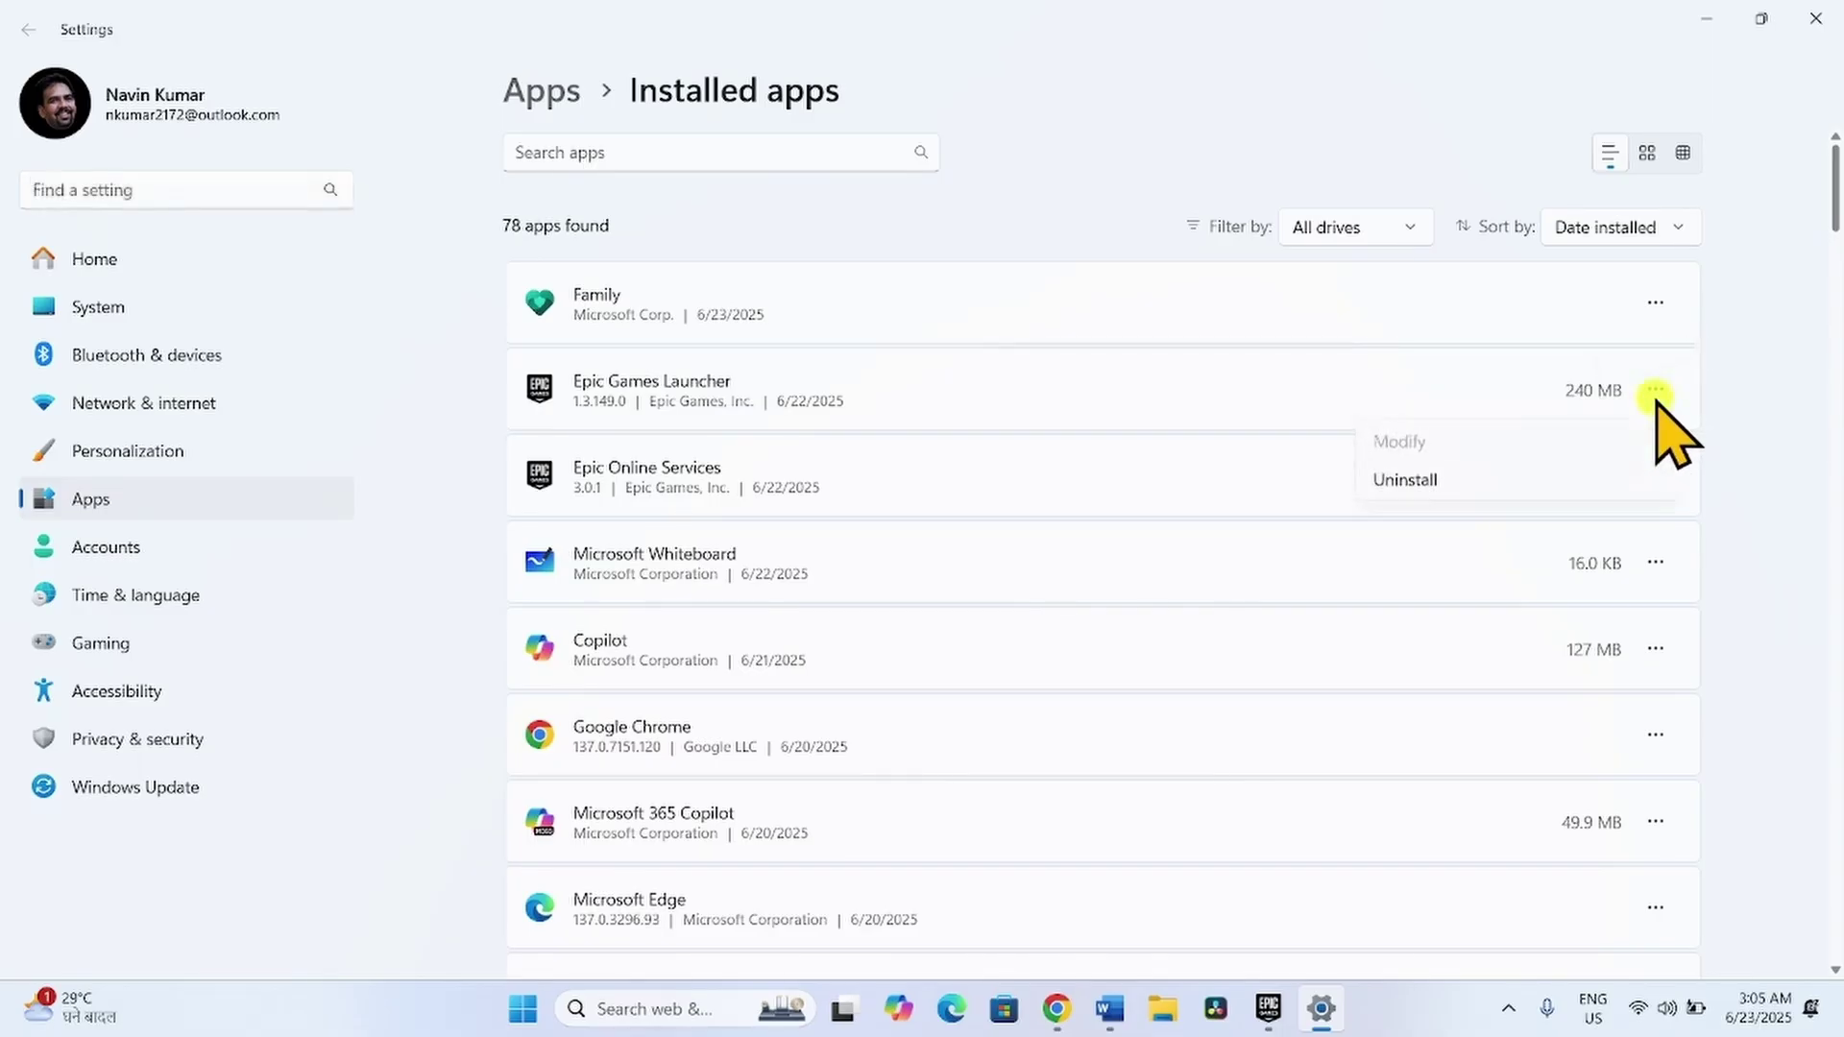
click(1486, 477)
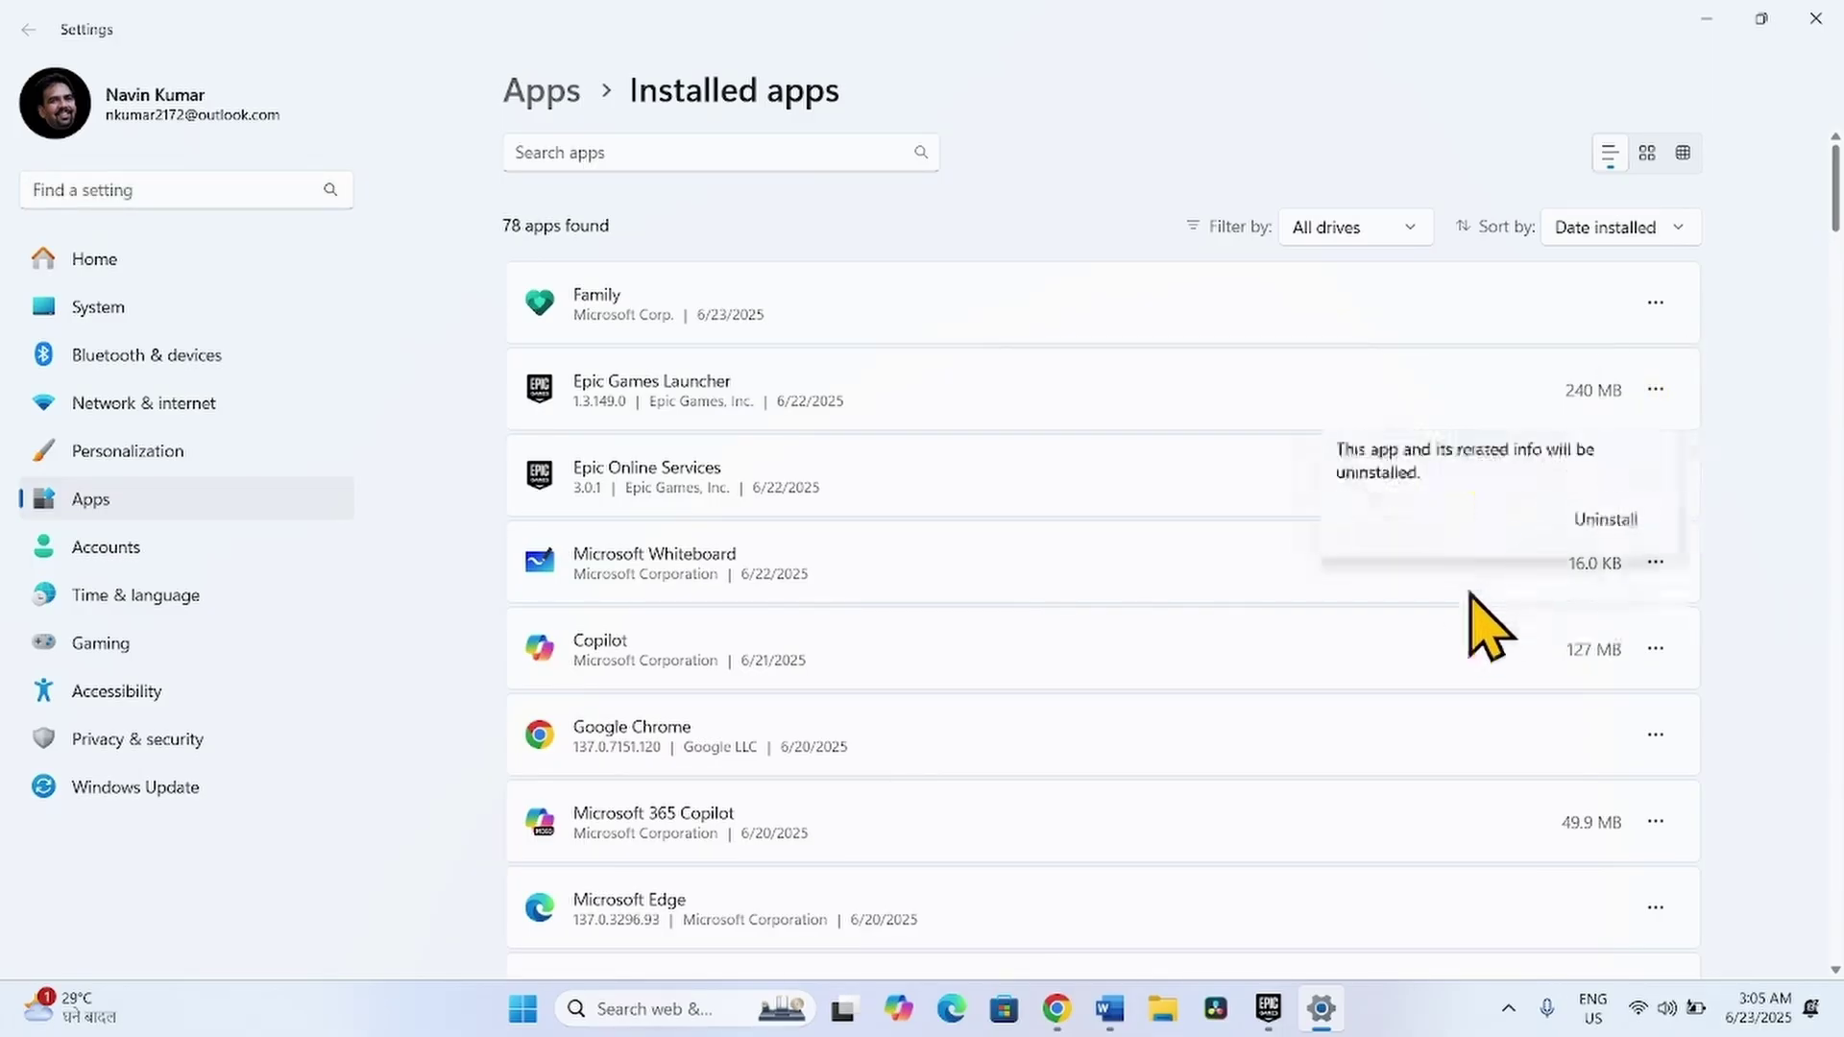
click(1630, 526)
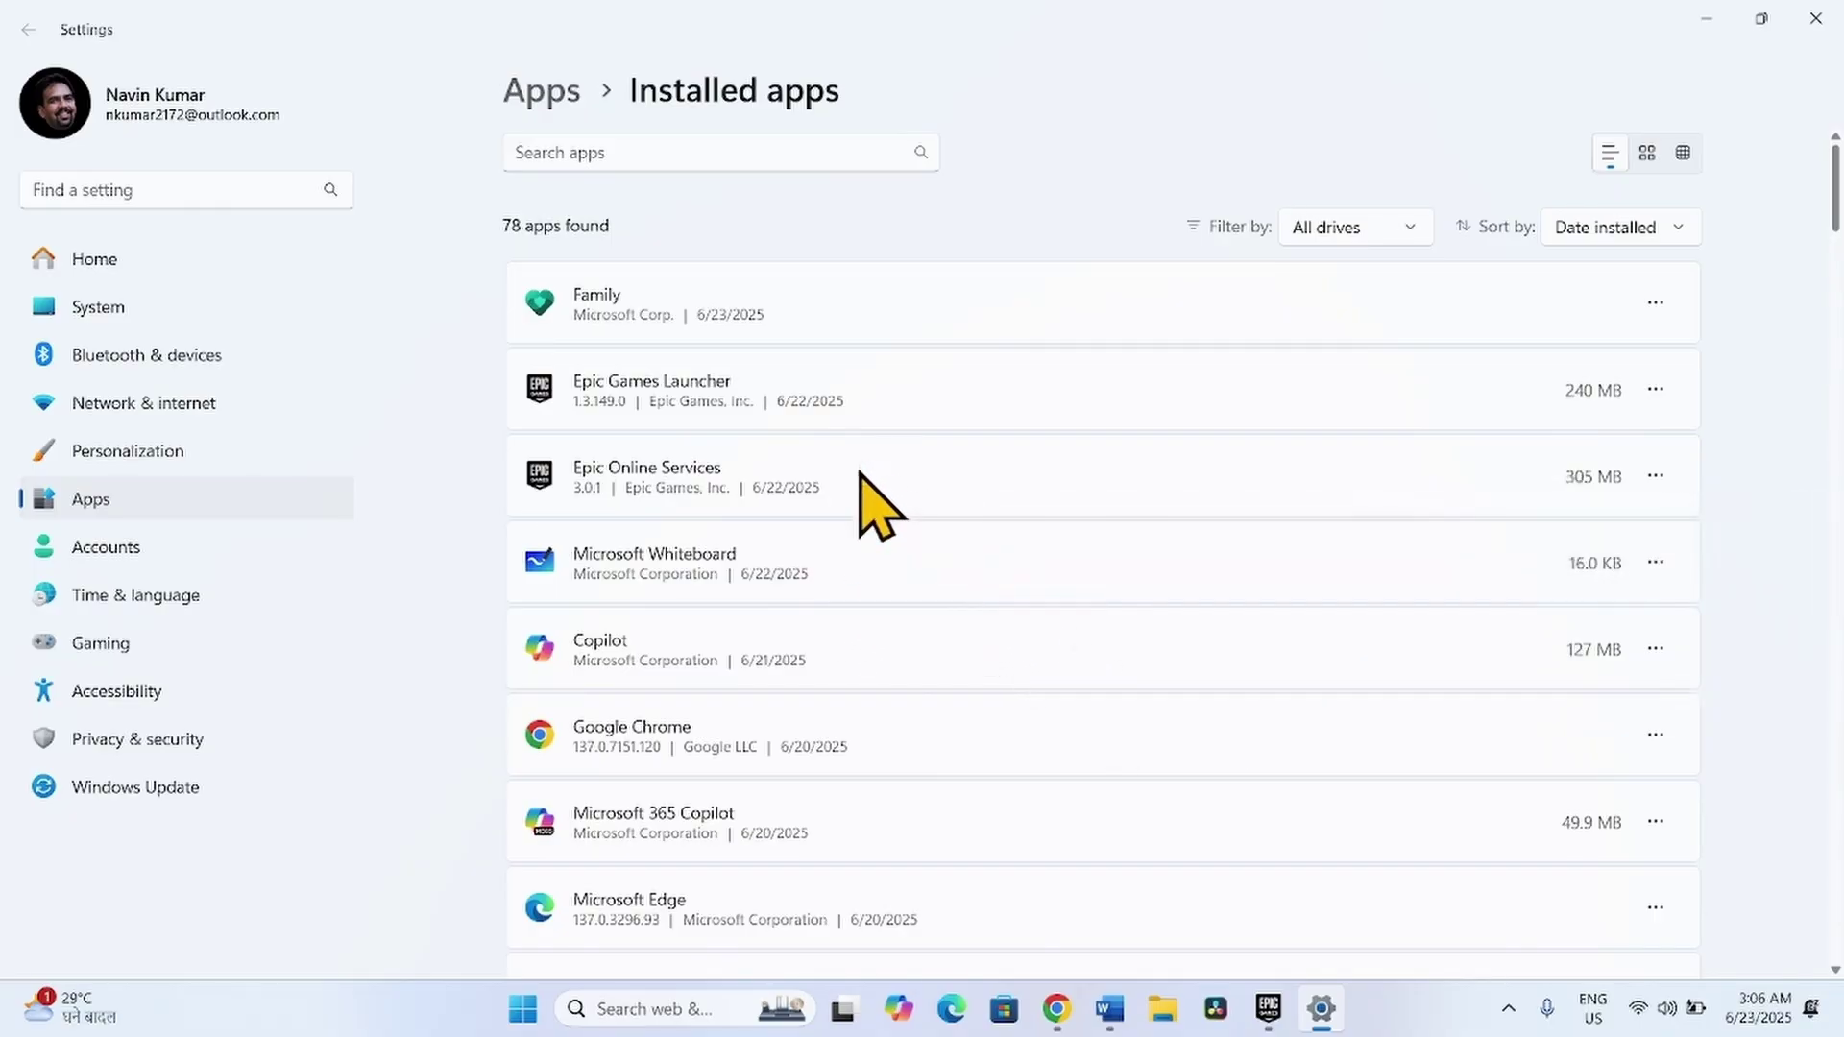
click(1833, 14)
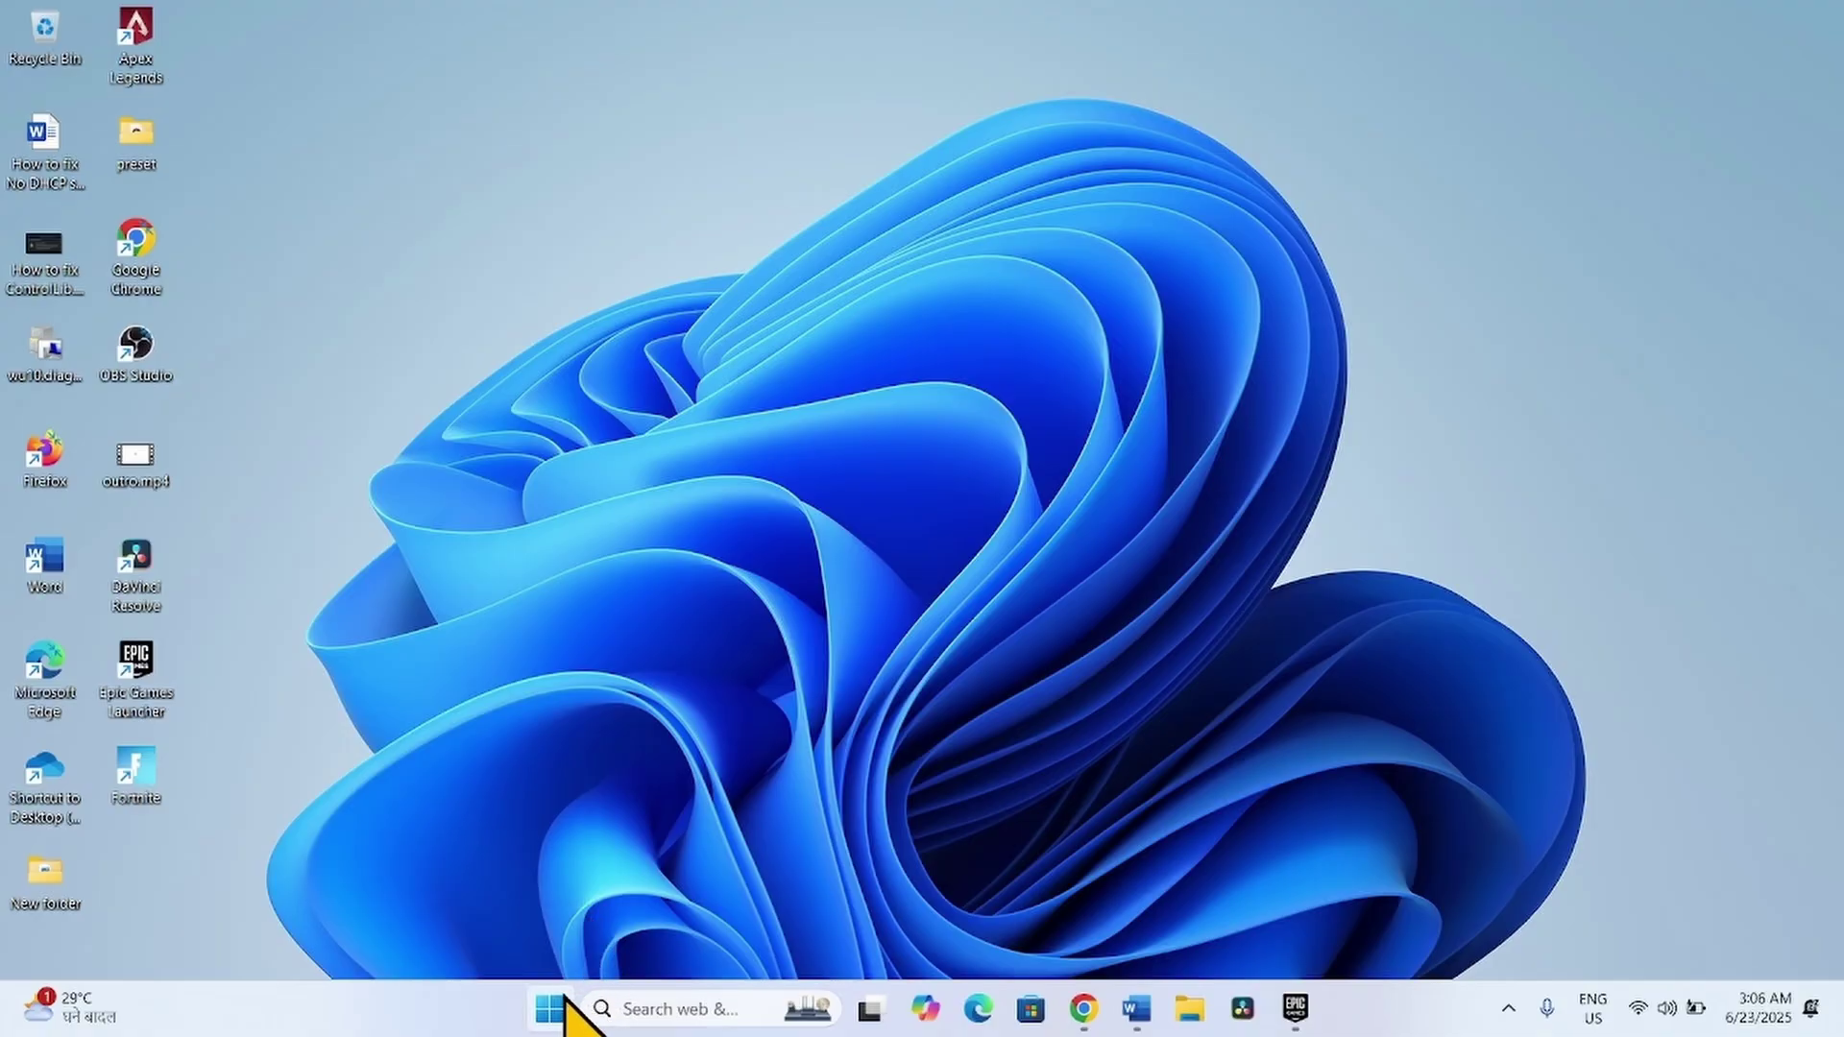
click(565, 1001)
click(1219, 925)
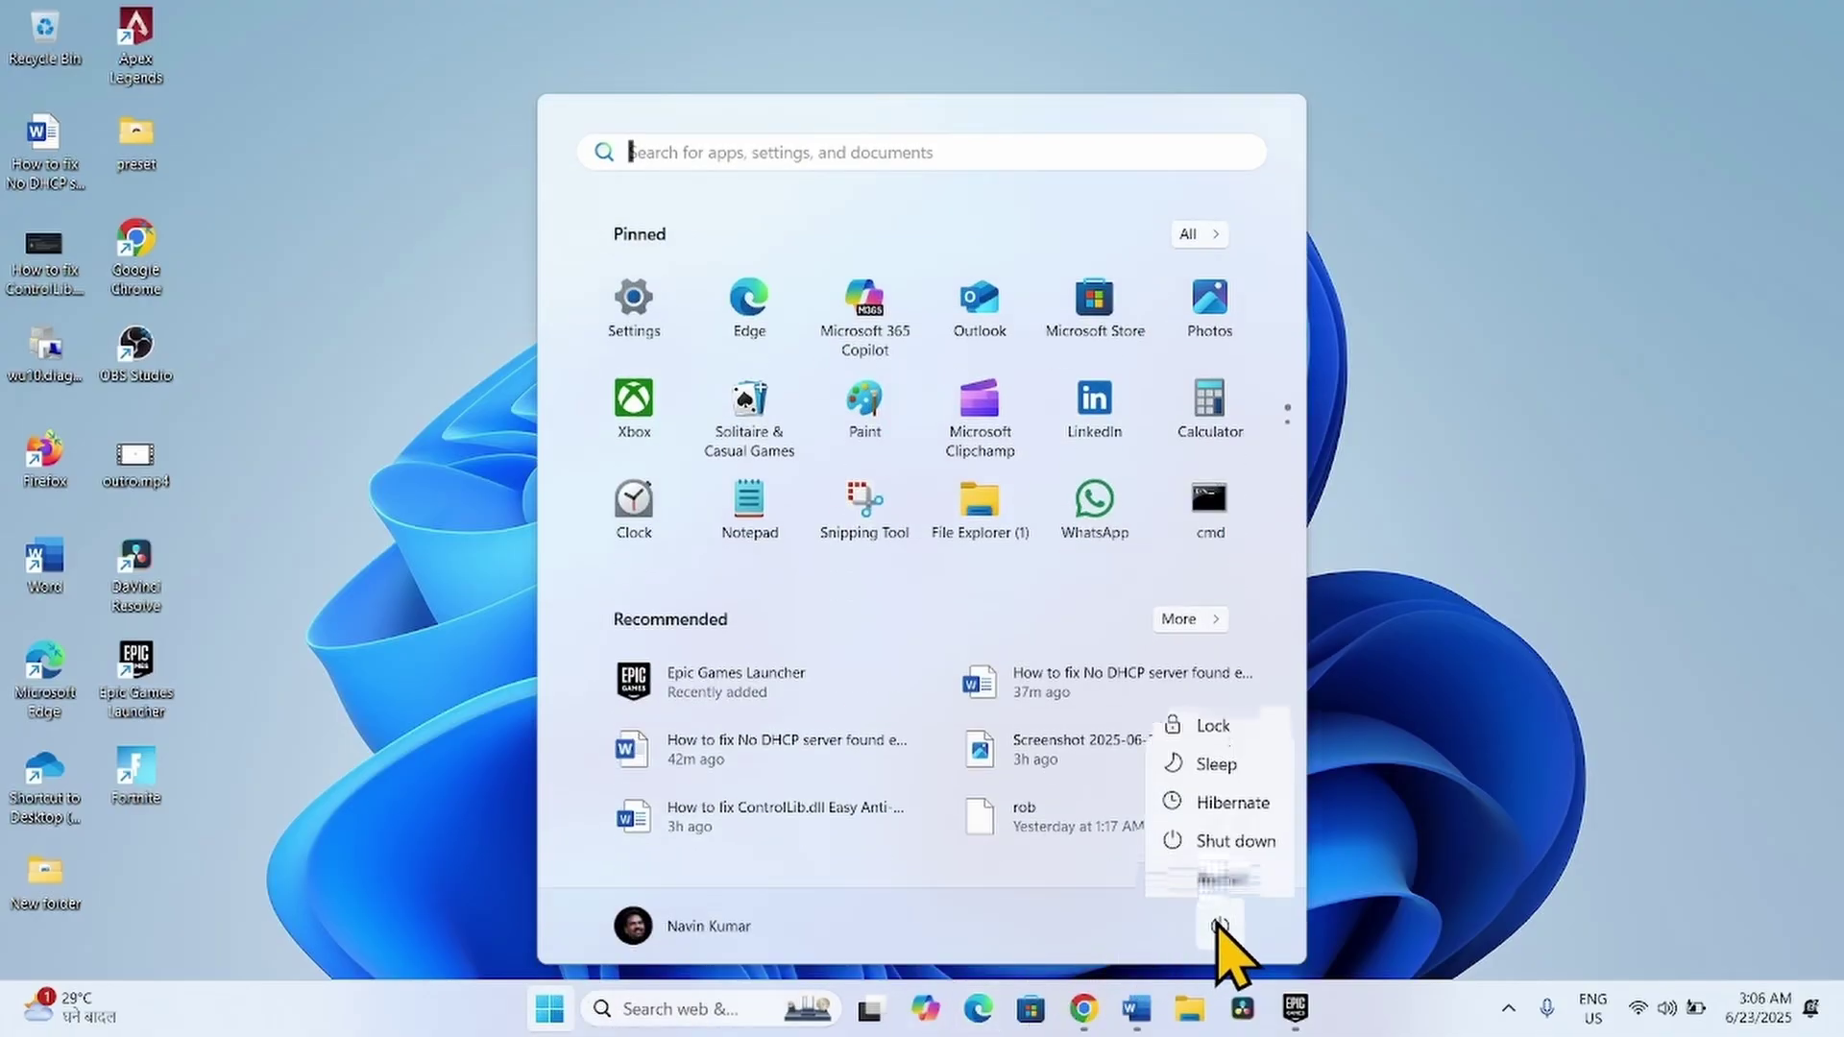
click(1638, 596)
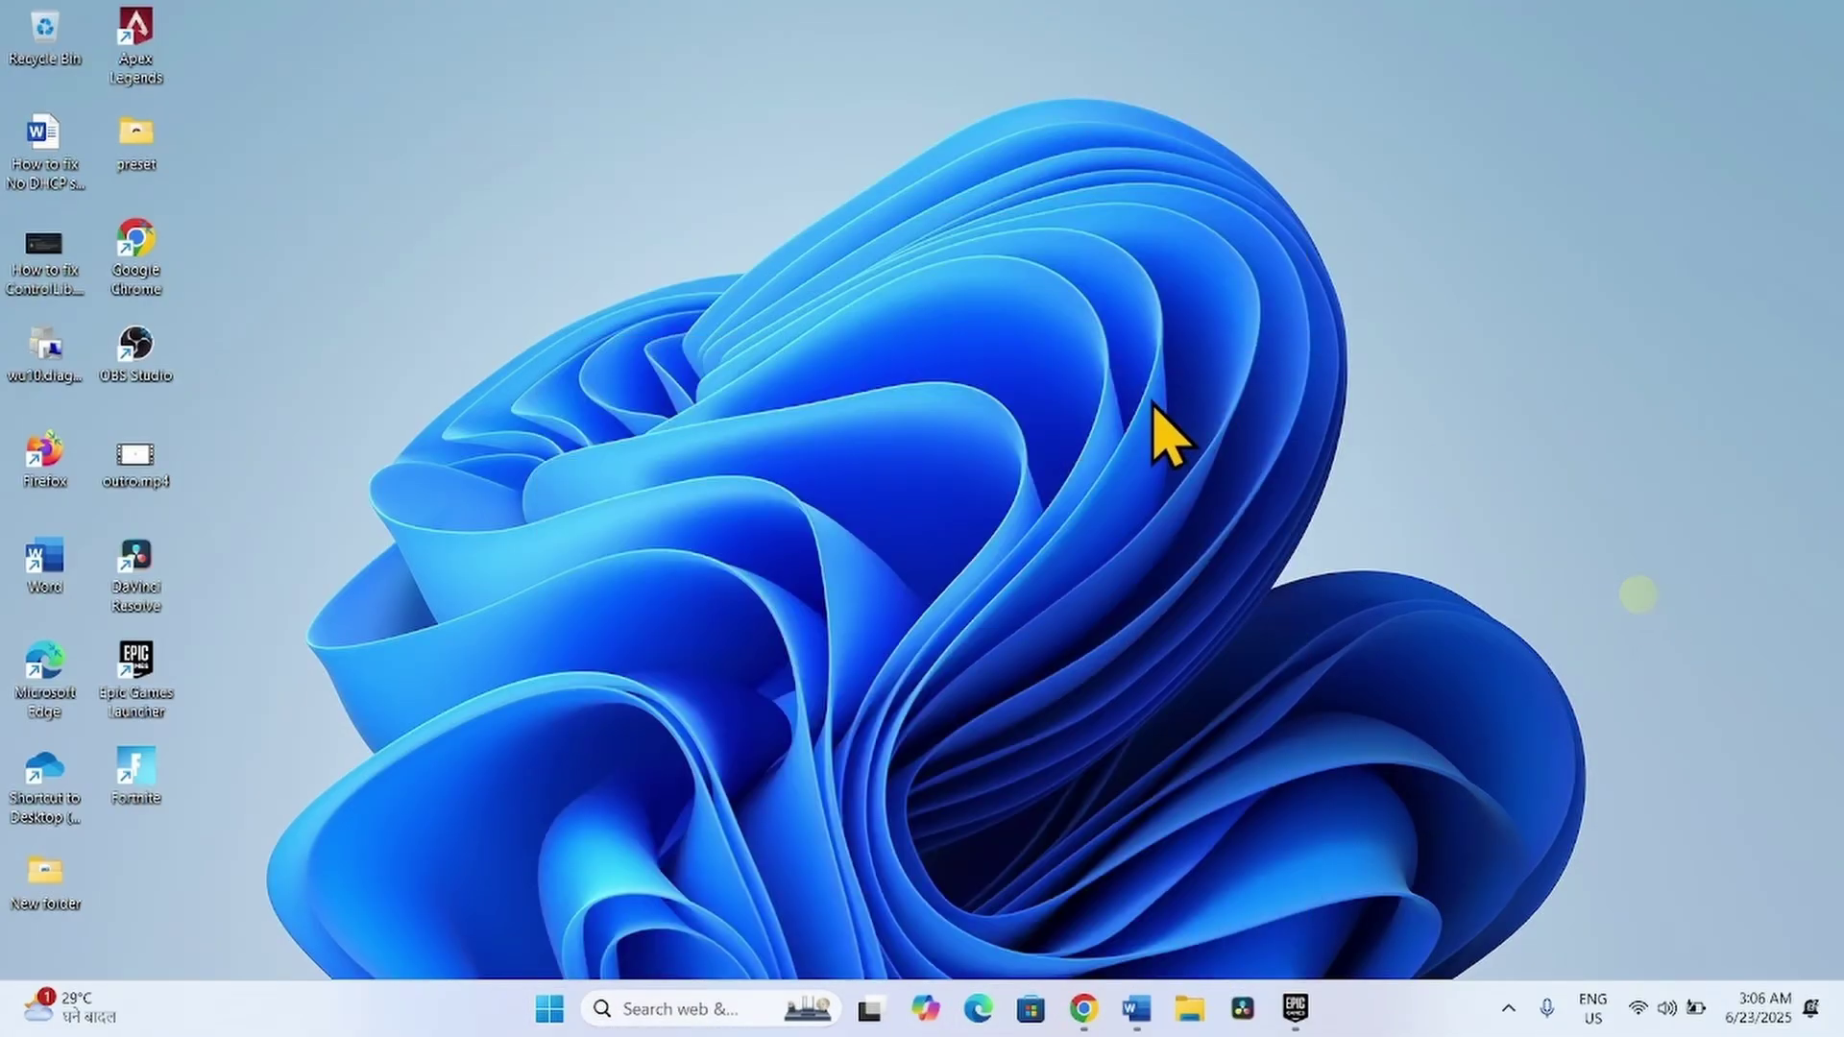